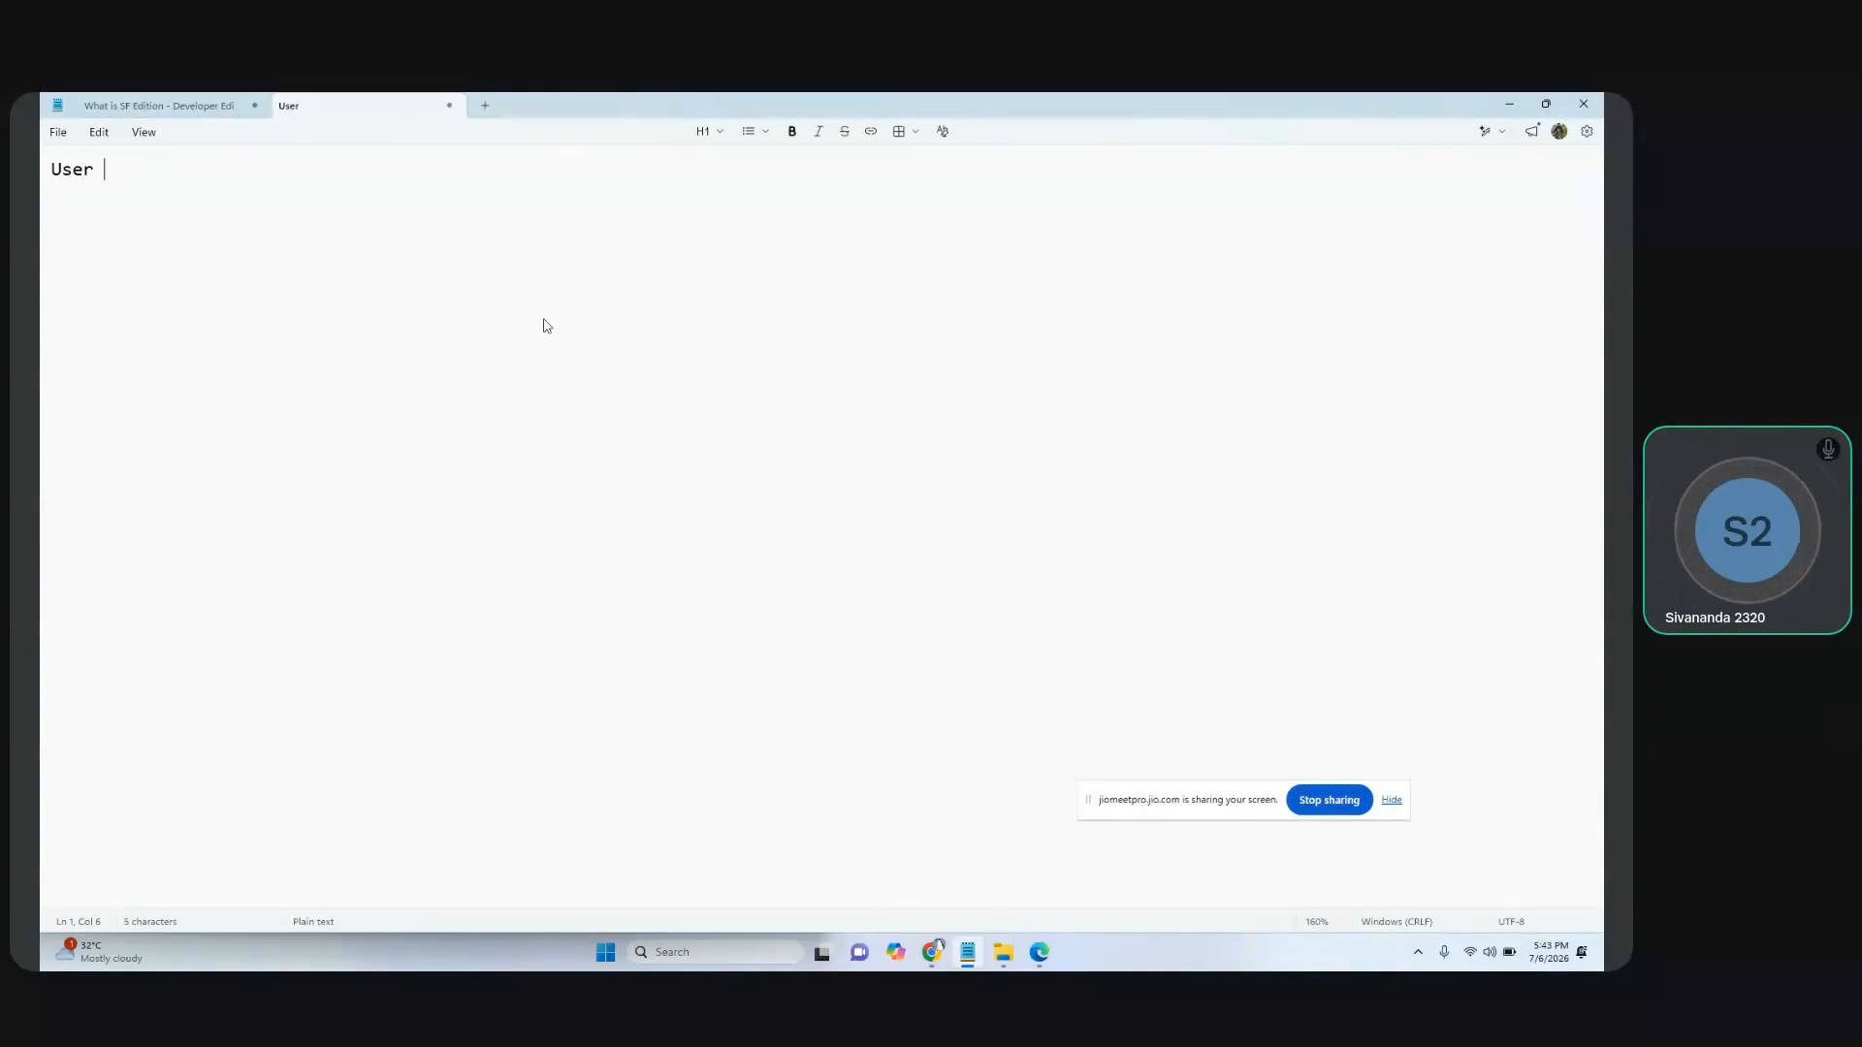
Step: Complete the note's heading so it reads "User Access Policies -- why we need this?"
text(Policis)
key(BackSpace)
text(es -- wh)
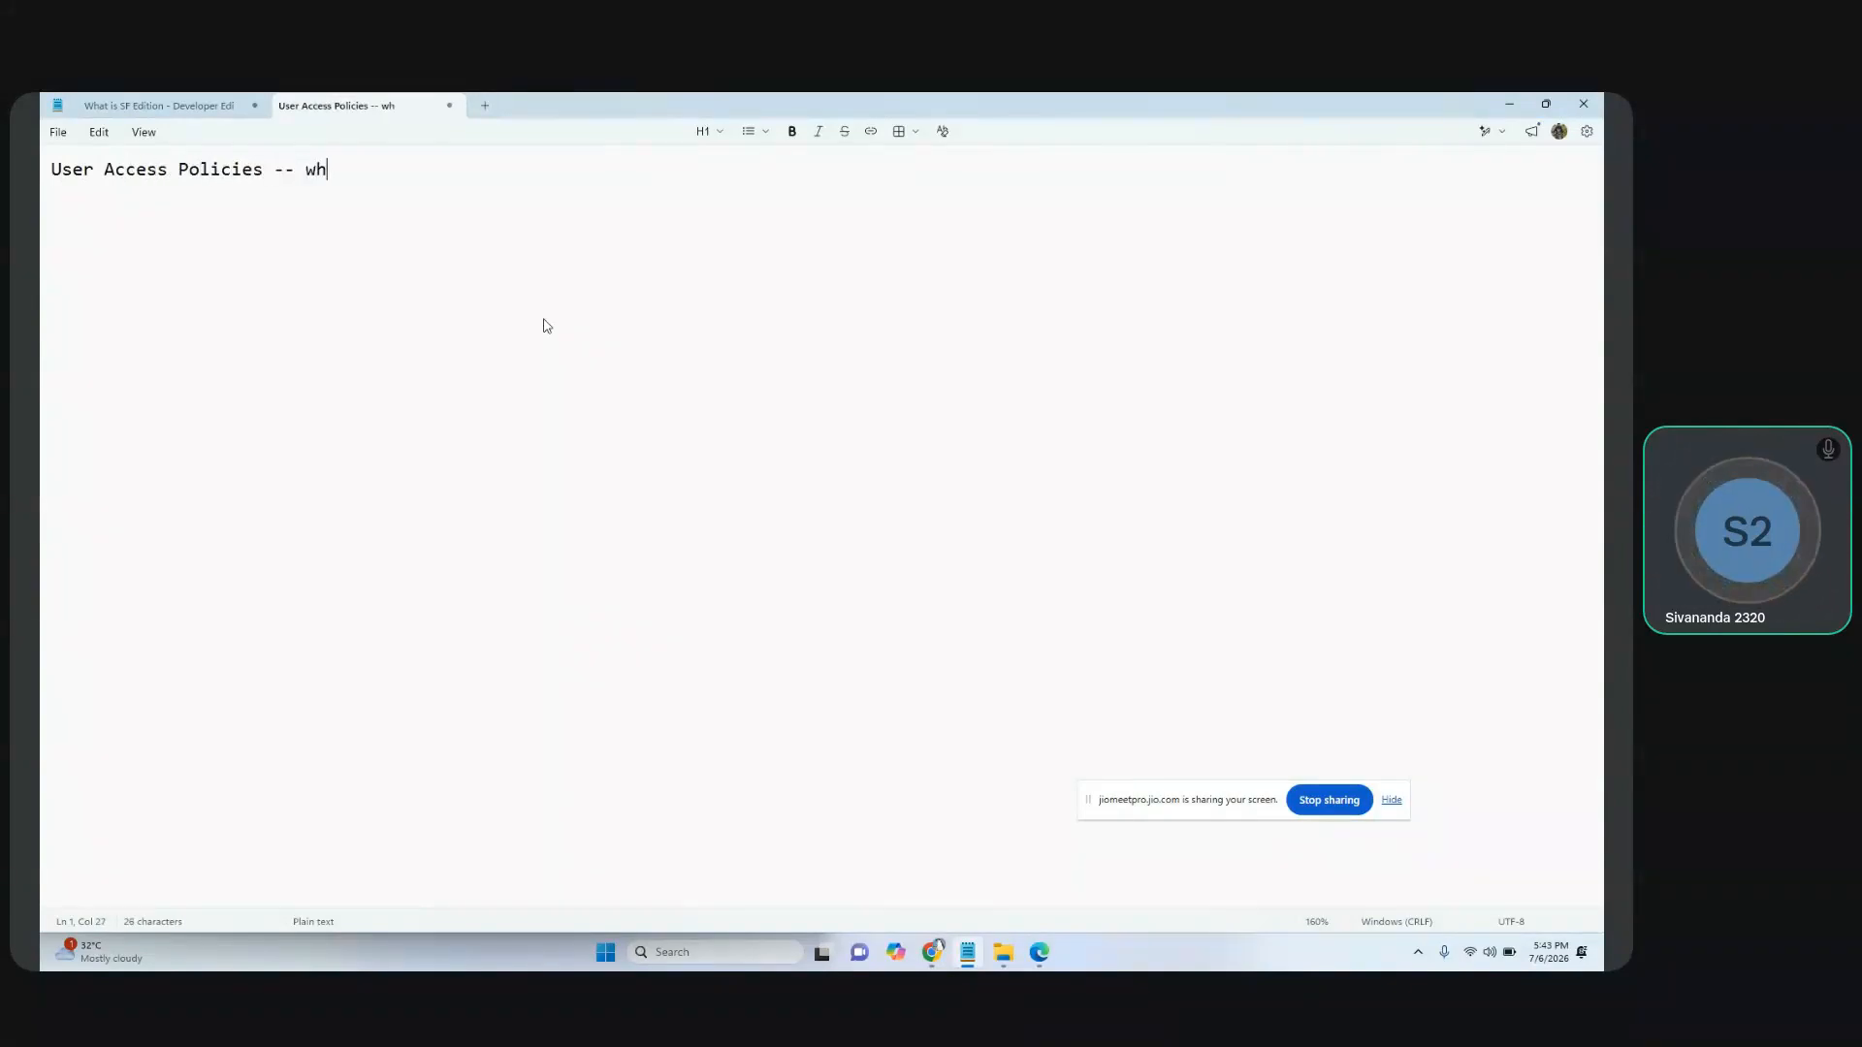
text(y we need this?)
key(Return)
Step: Add the line "system given triggers on User object" below the heading, separated by a blank line
click(521, 164)
key(Return)
key(Return)
text(system given triggers on User object)
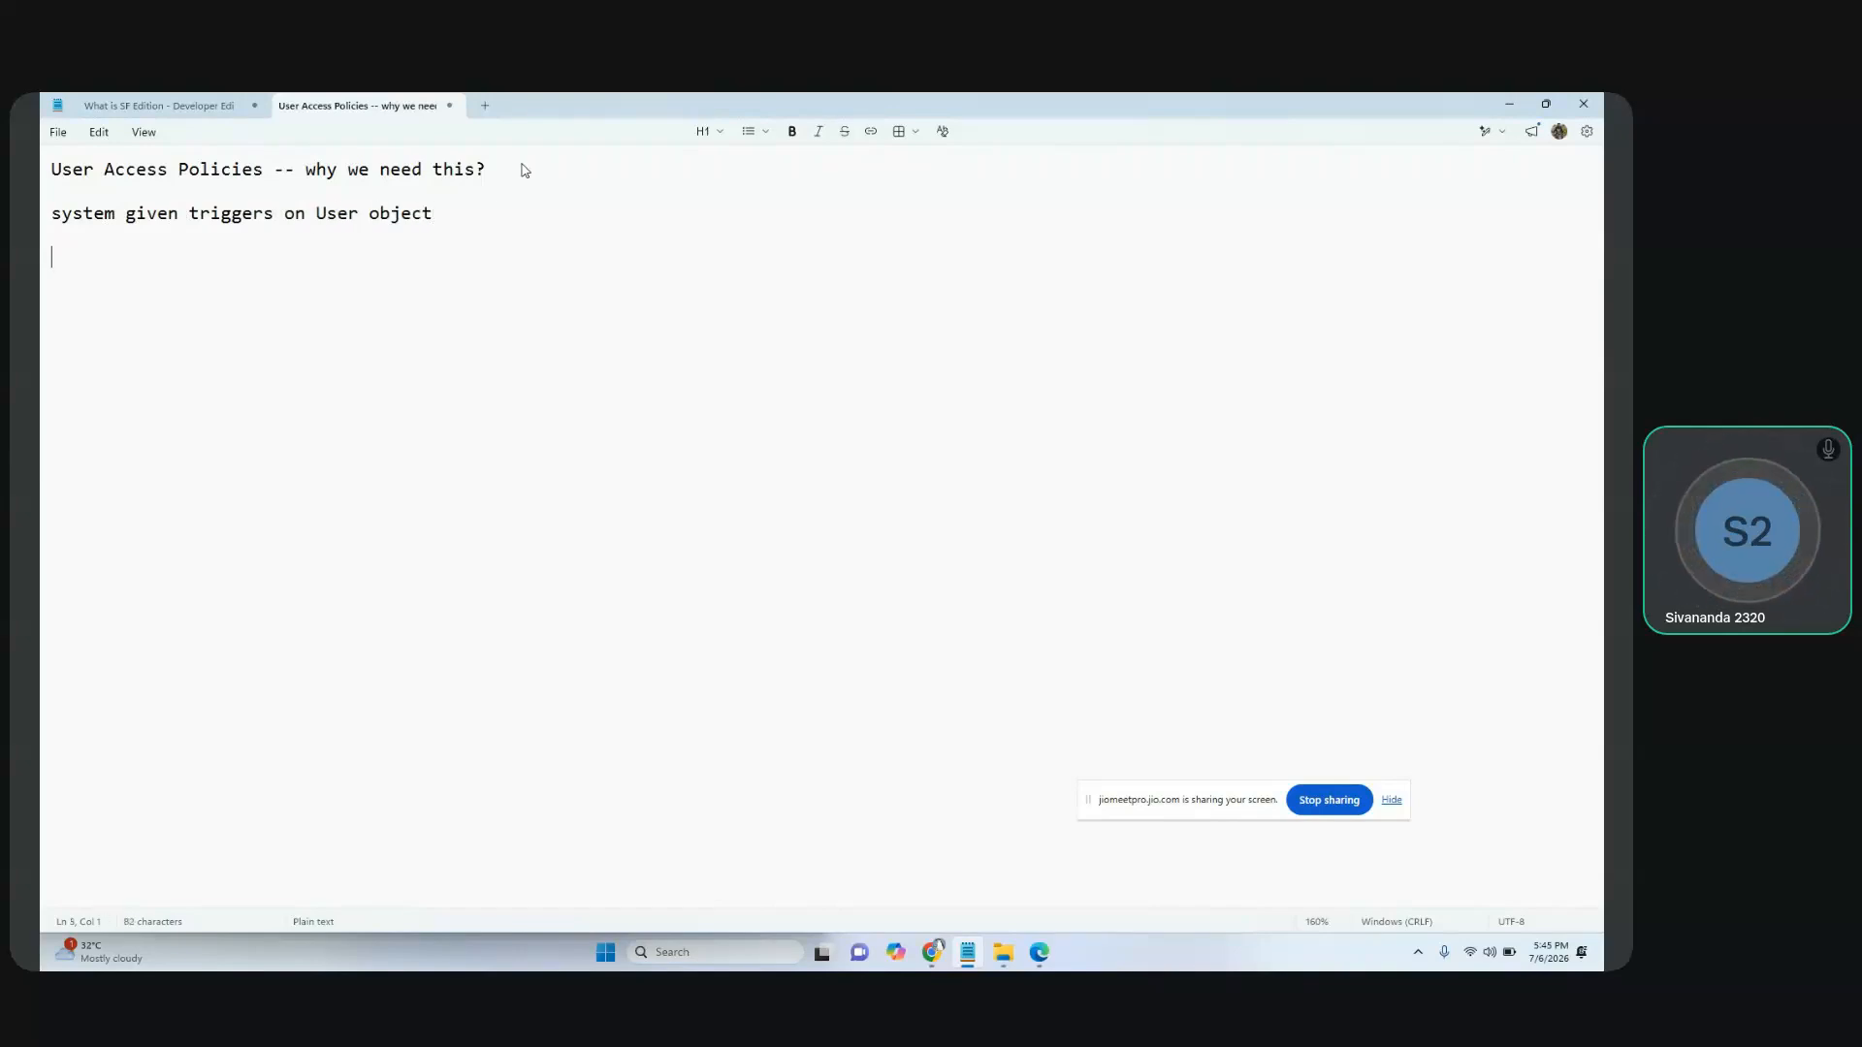
Step: Start a new line reading "User is created or updated (filter condition) - assign him a ABCD permission set or make"
text(User is created or update)
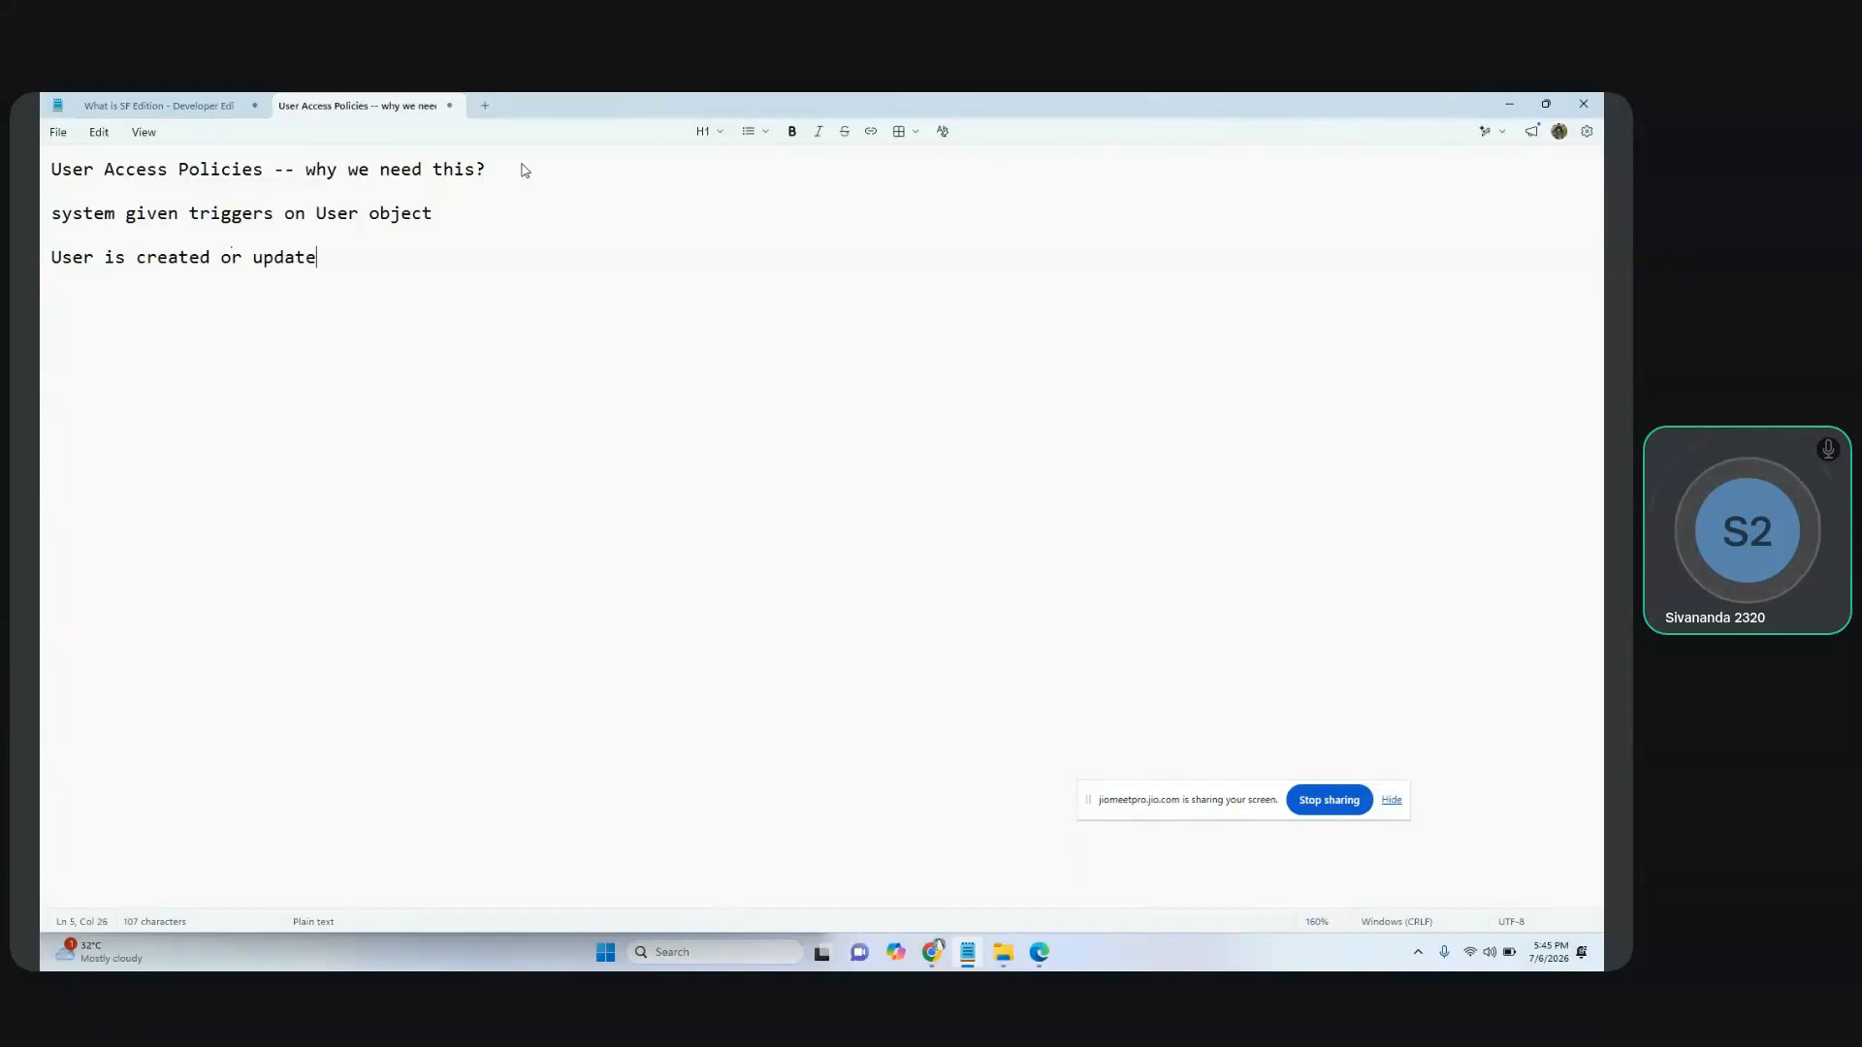
text(d (filter condition) - )
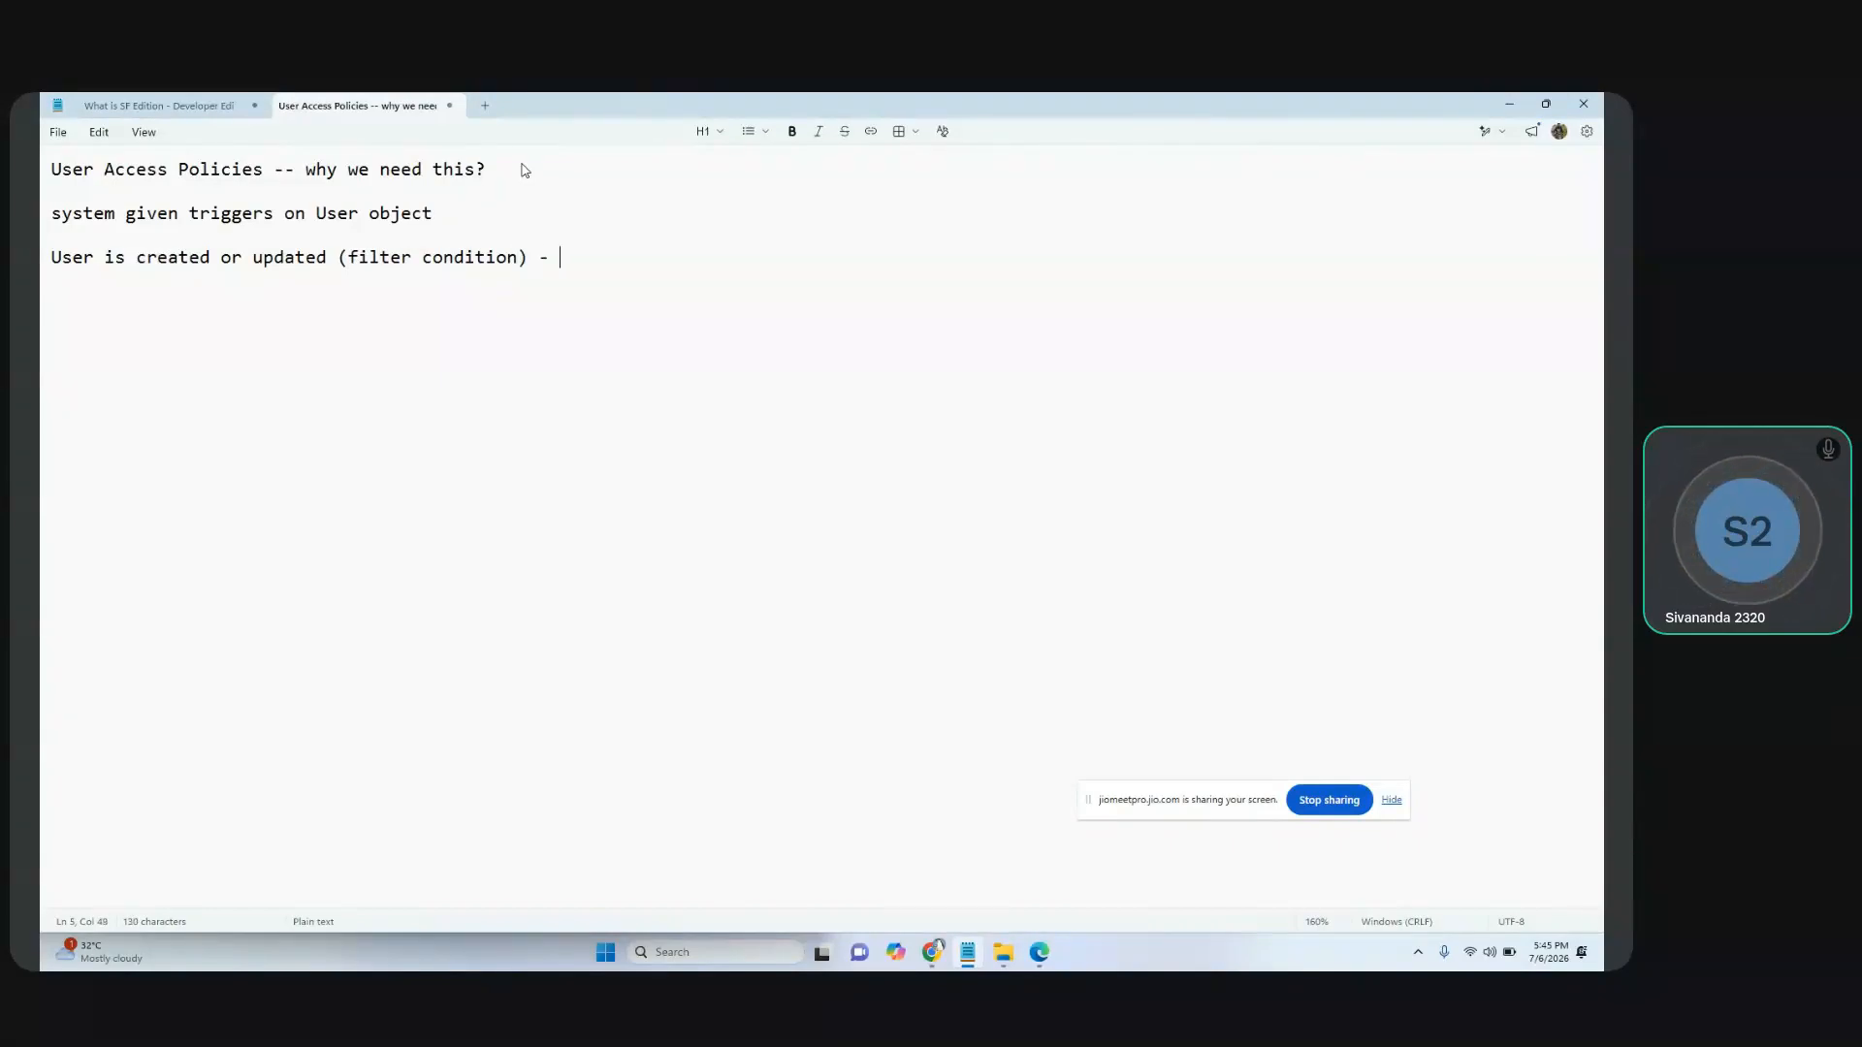
text(asigign)
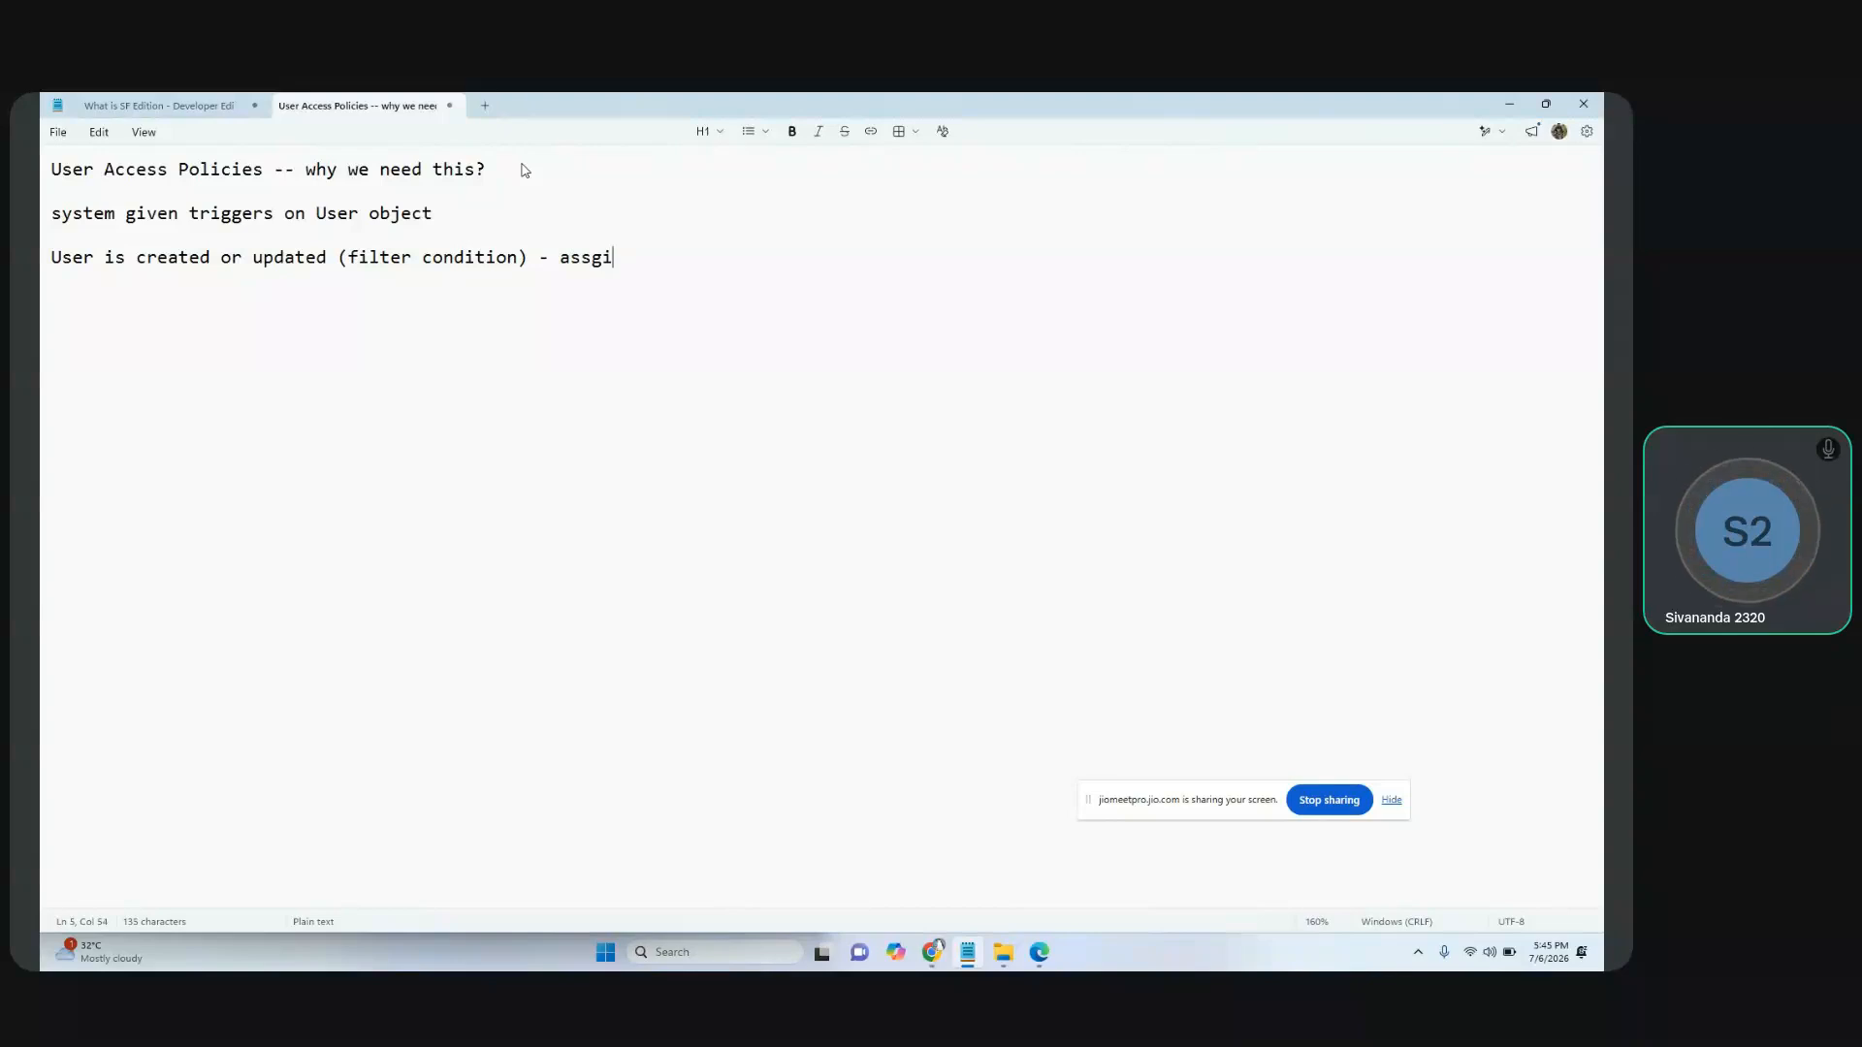
key(BackSpace)
key(BackSpace)
key(BackSpace)
key(BackSpace)
key(BackSpace)
text(ign him a ABCD permissio)
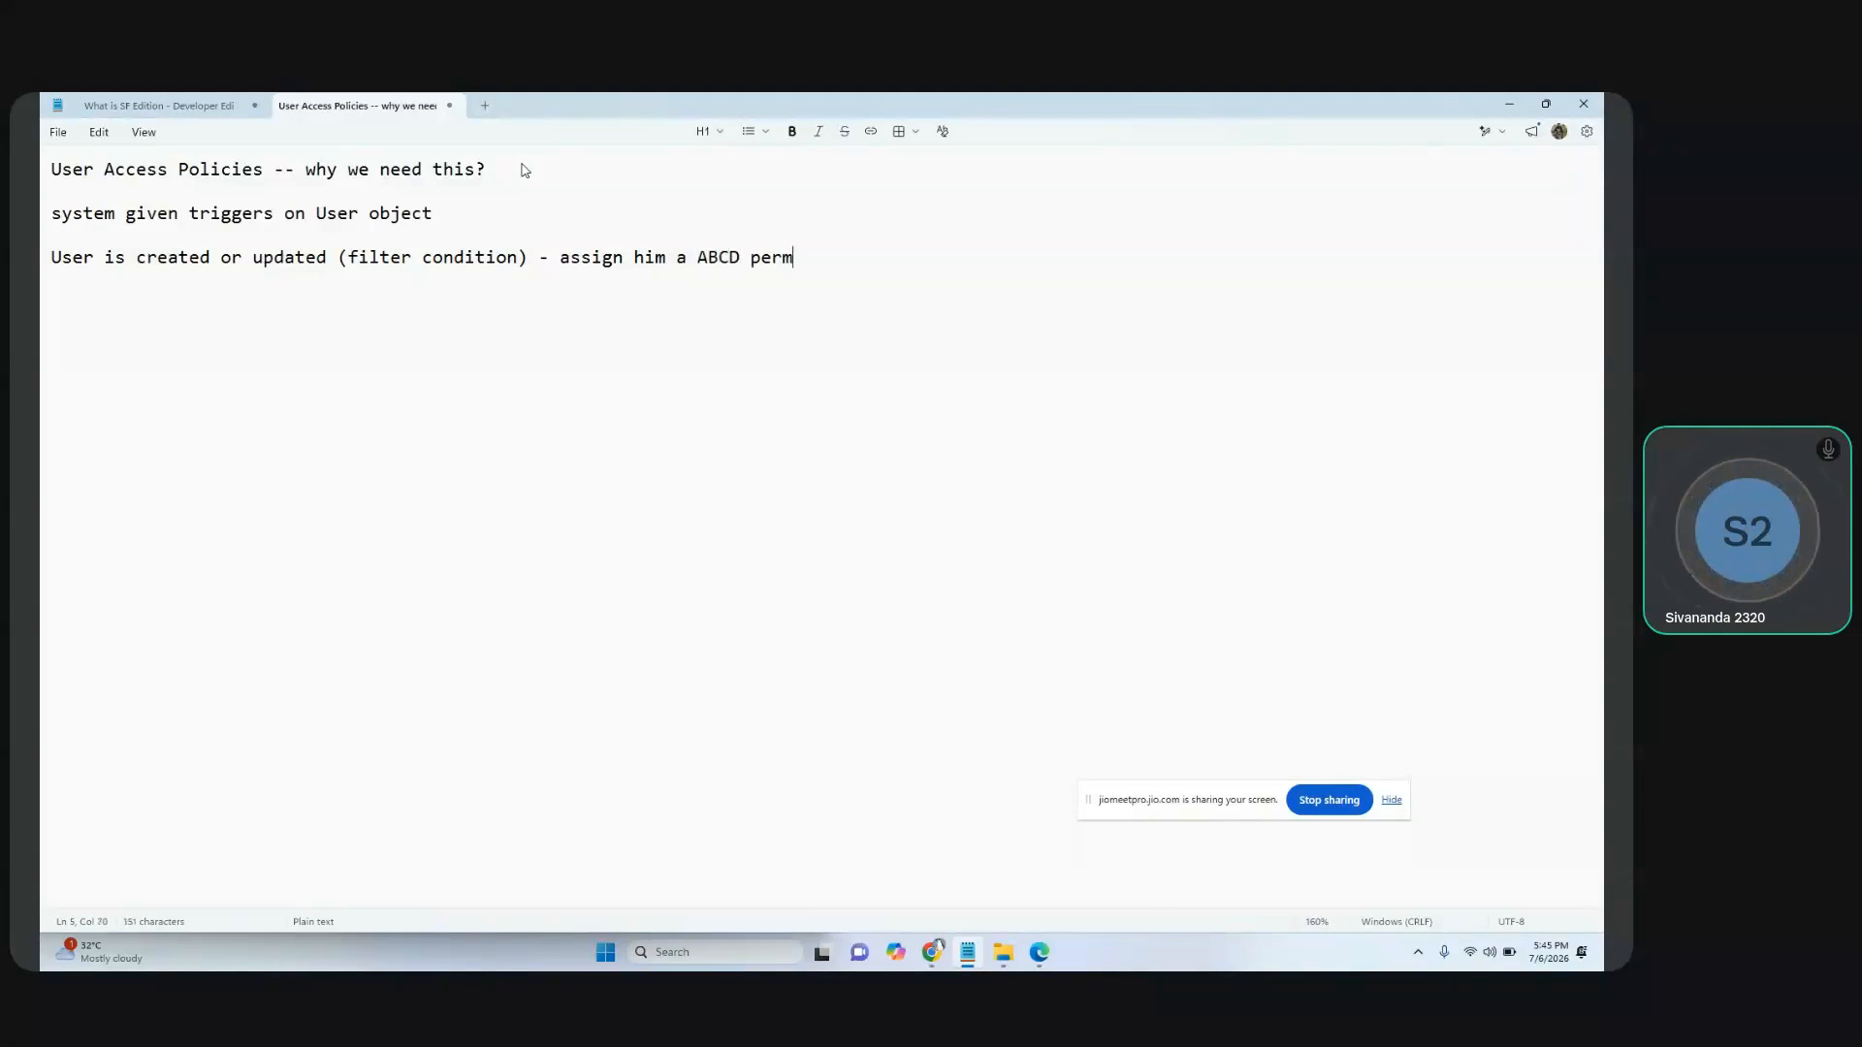
key(BackSpace)
key(BackSpace)
text(sion set or make u)
Step: Finish the user-created line with "him/her part of a public group /queue"
key(BackSpace)
text(him/her )
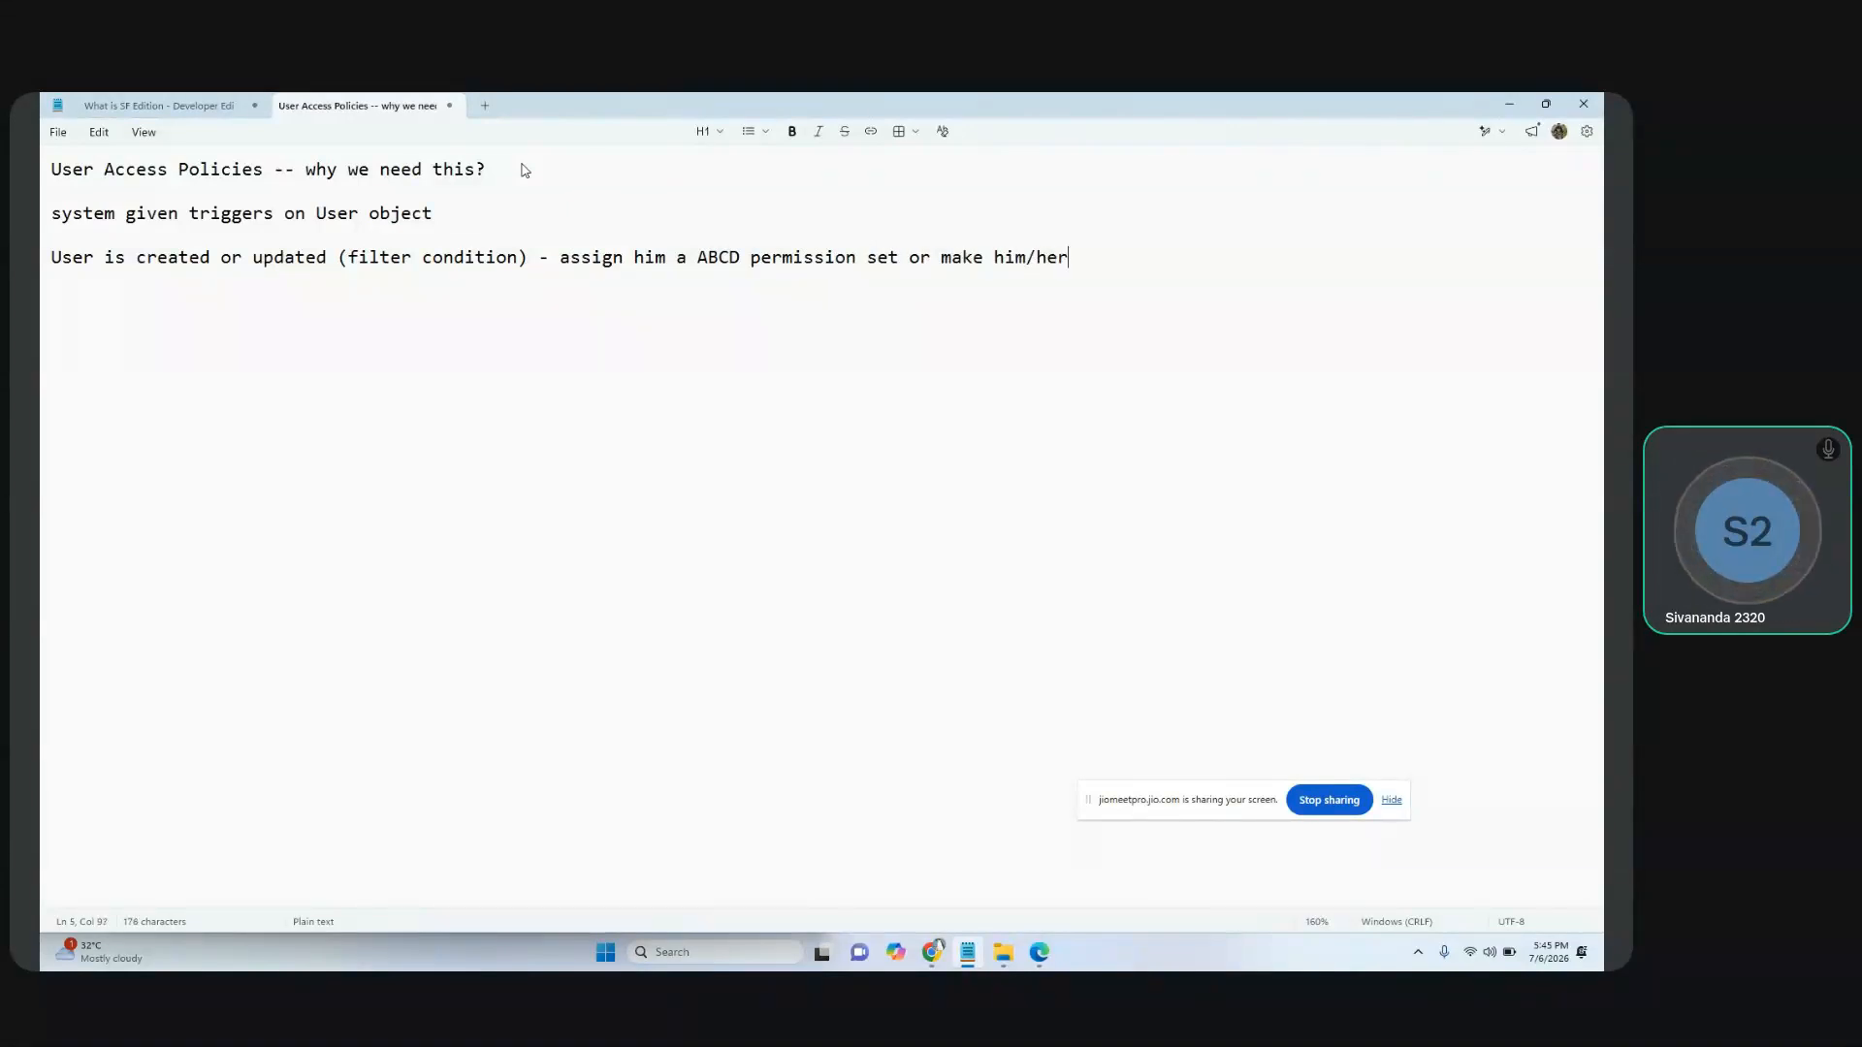
text(part of a public grou)
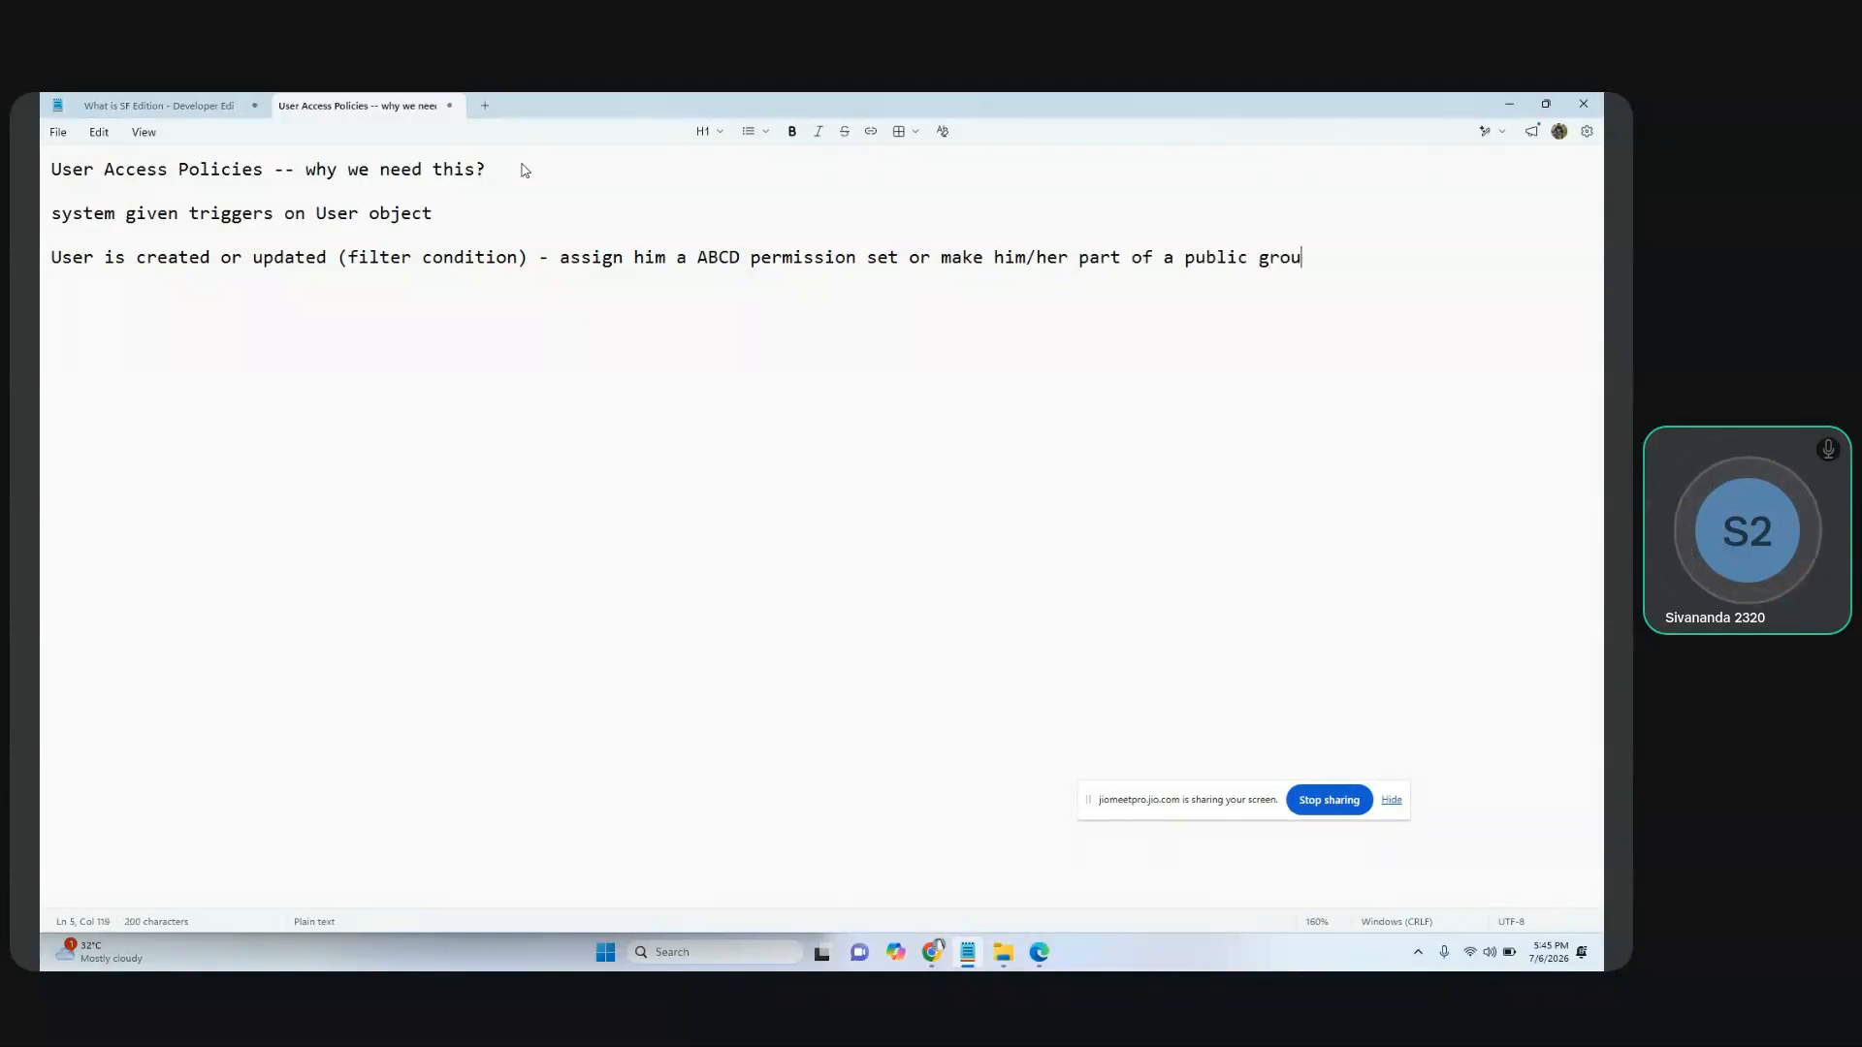
text(p /queue)
key(BackSpace)
key(BackSpace)
text(ue)
Step: Extend "assign" to "assign/revoke" in the last line and highlight the part about created or updated users
click(621, 259)
text(/v)
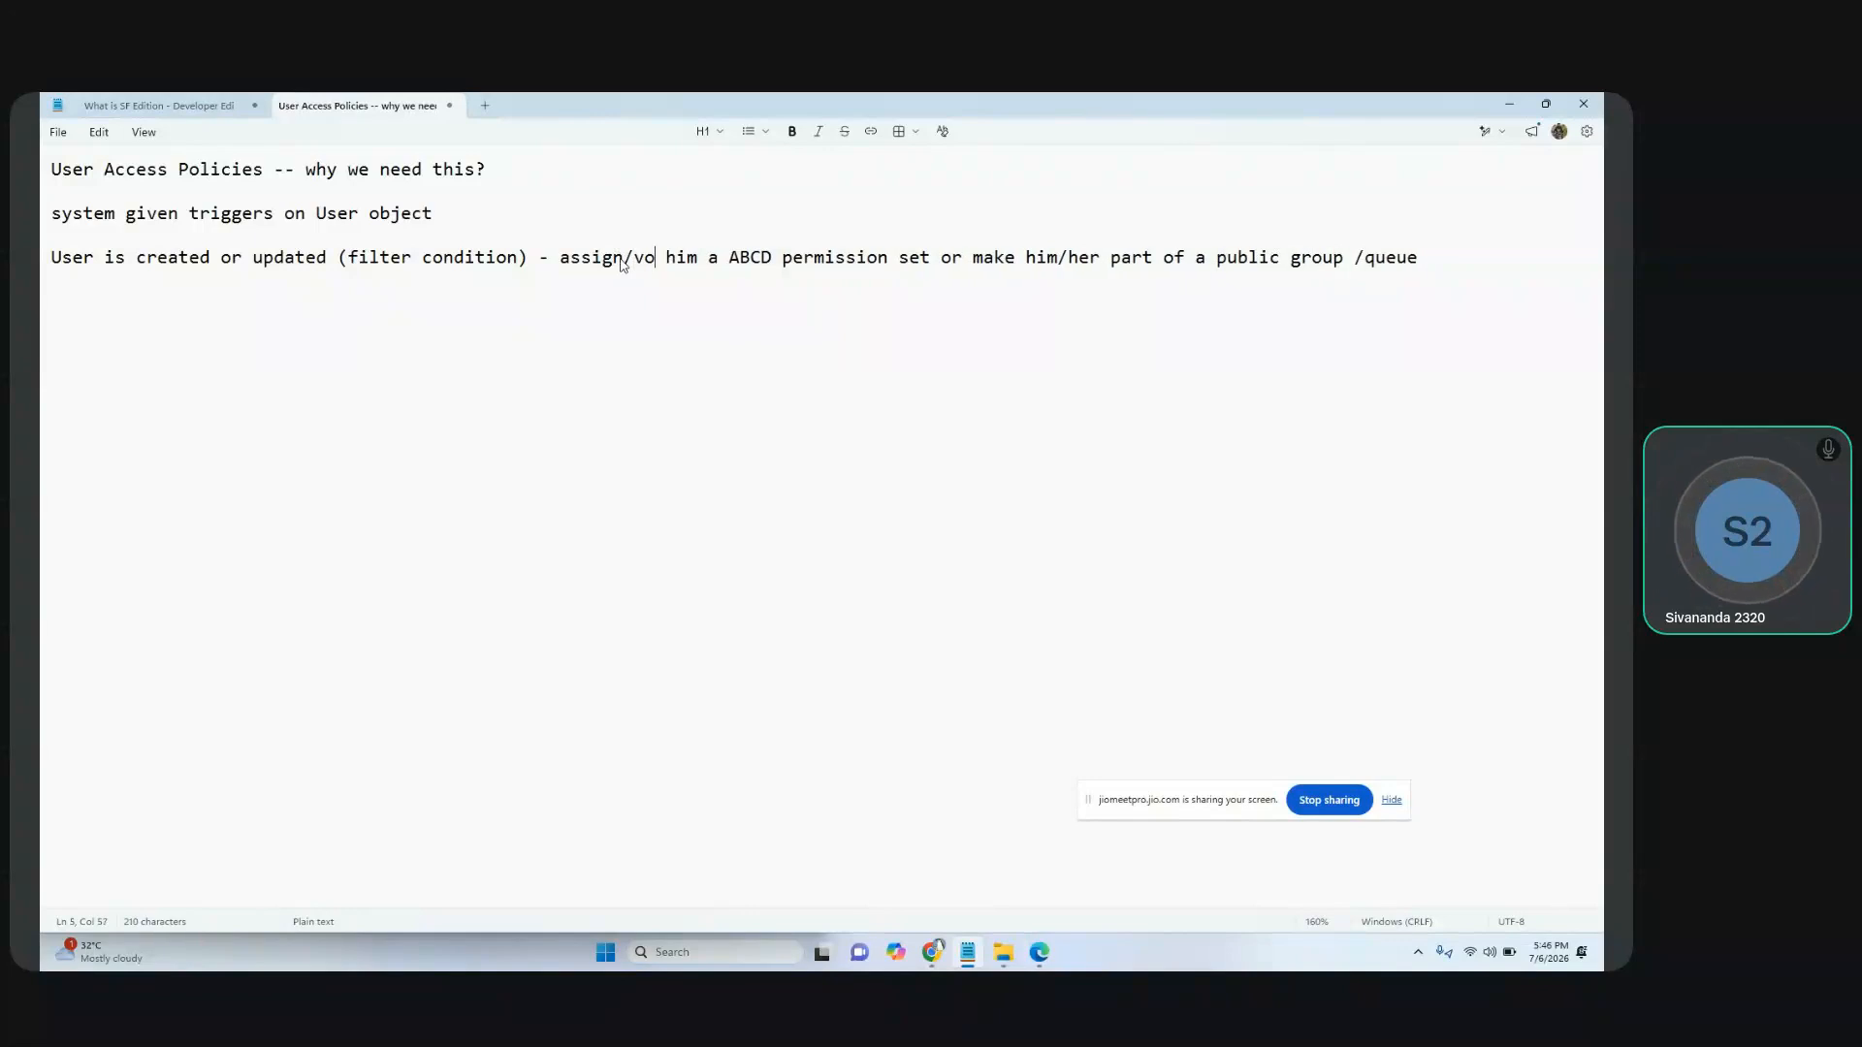
text(ol)
key(BackSpace)
key(BackSpace)
key(BackSpace)
text(revoke)
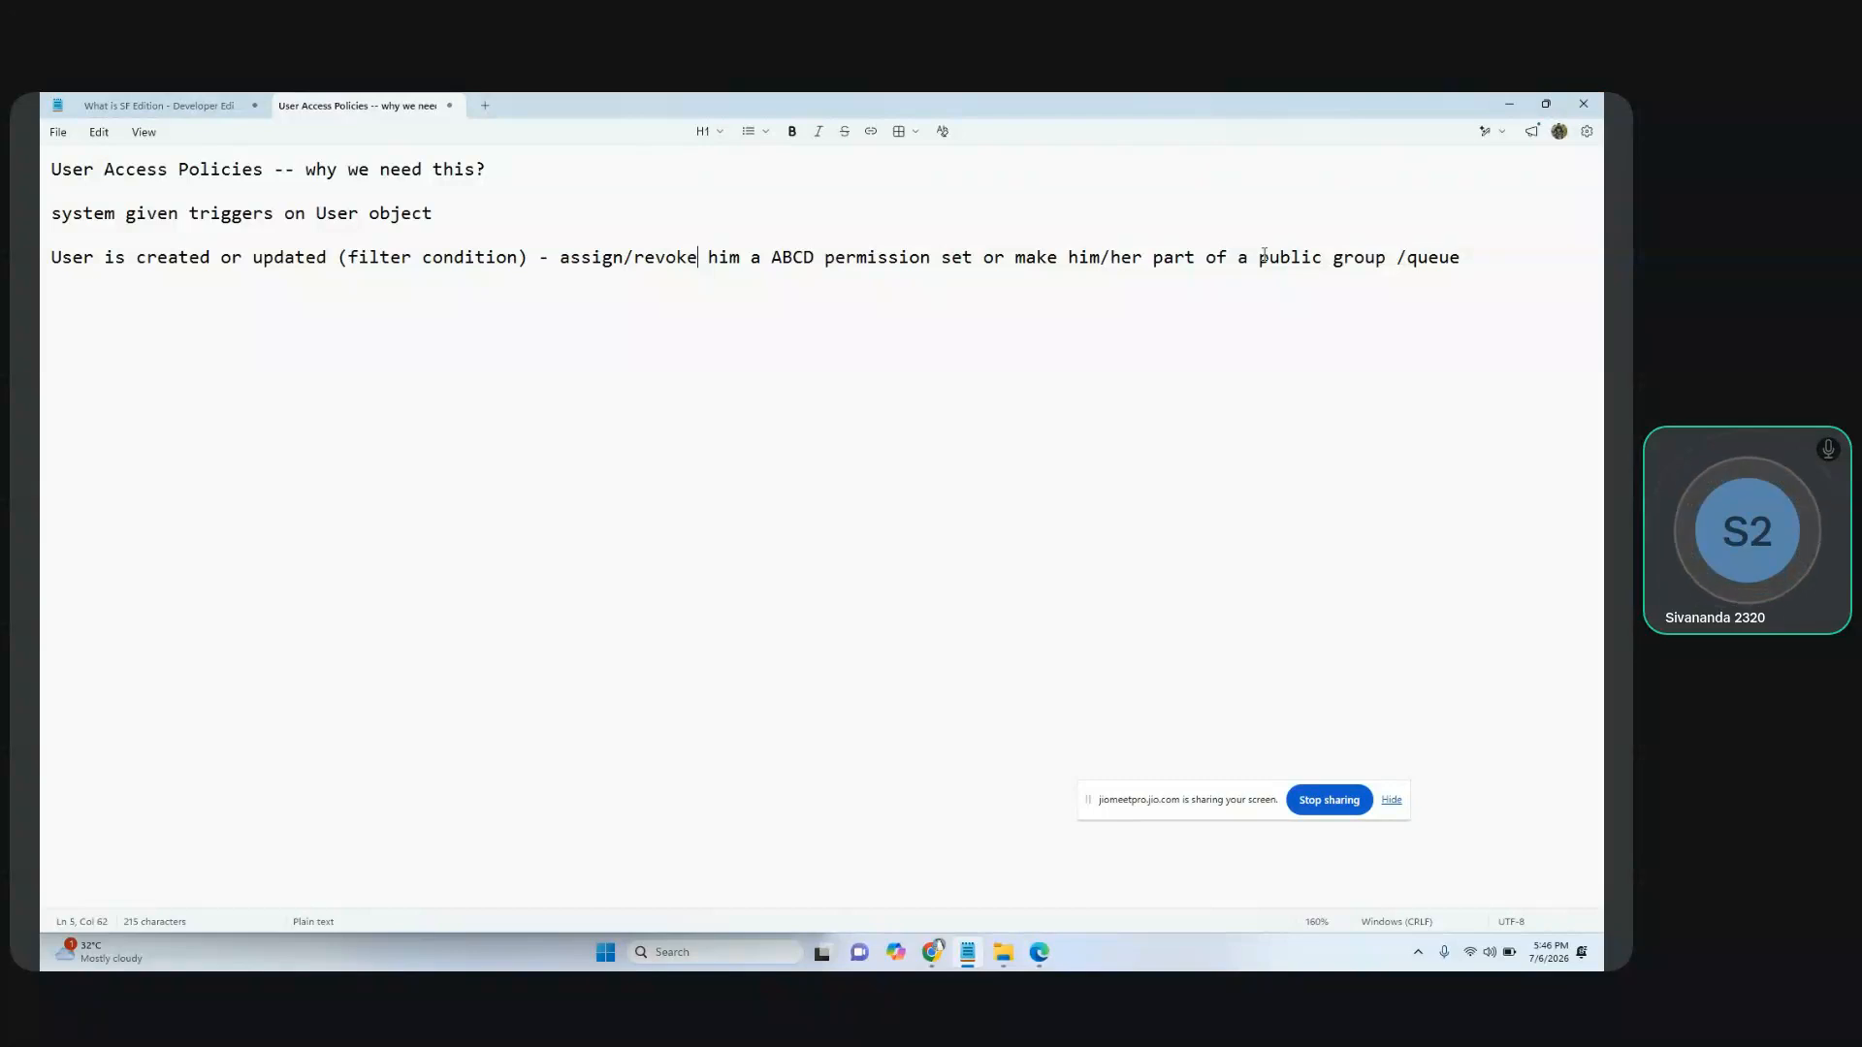
drag(194, 258, 361, 257)
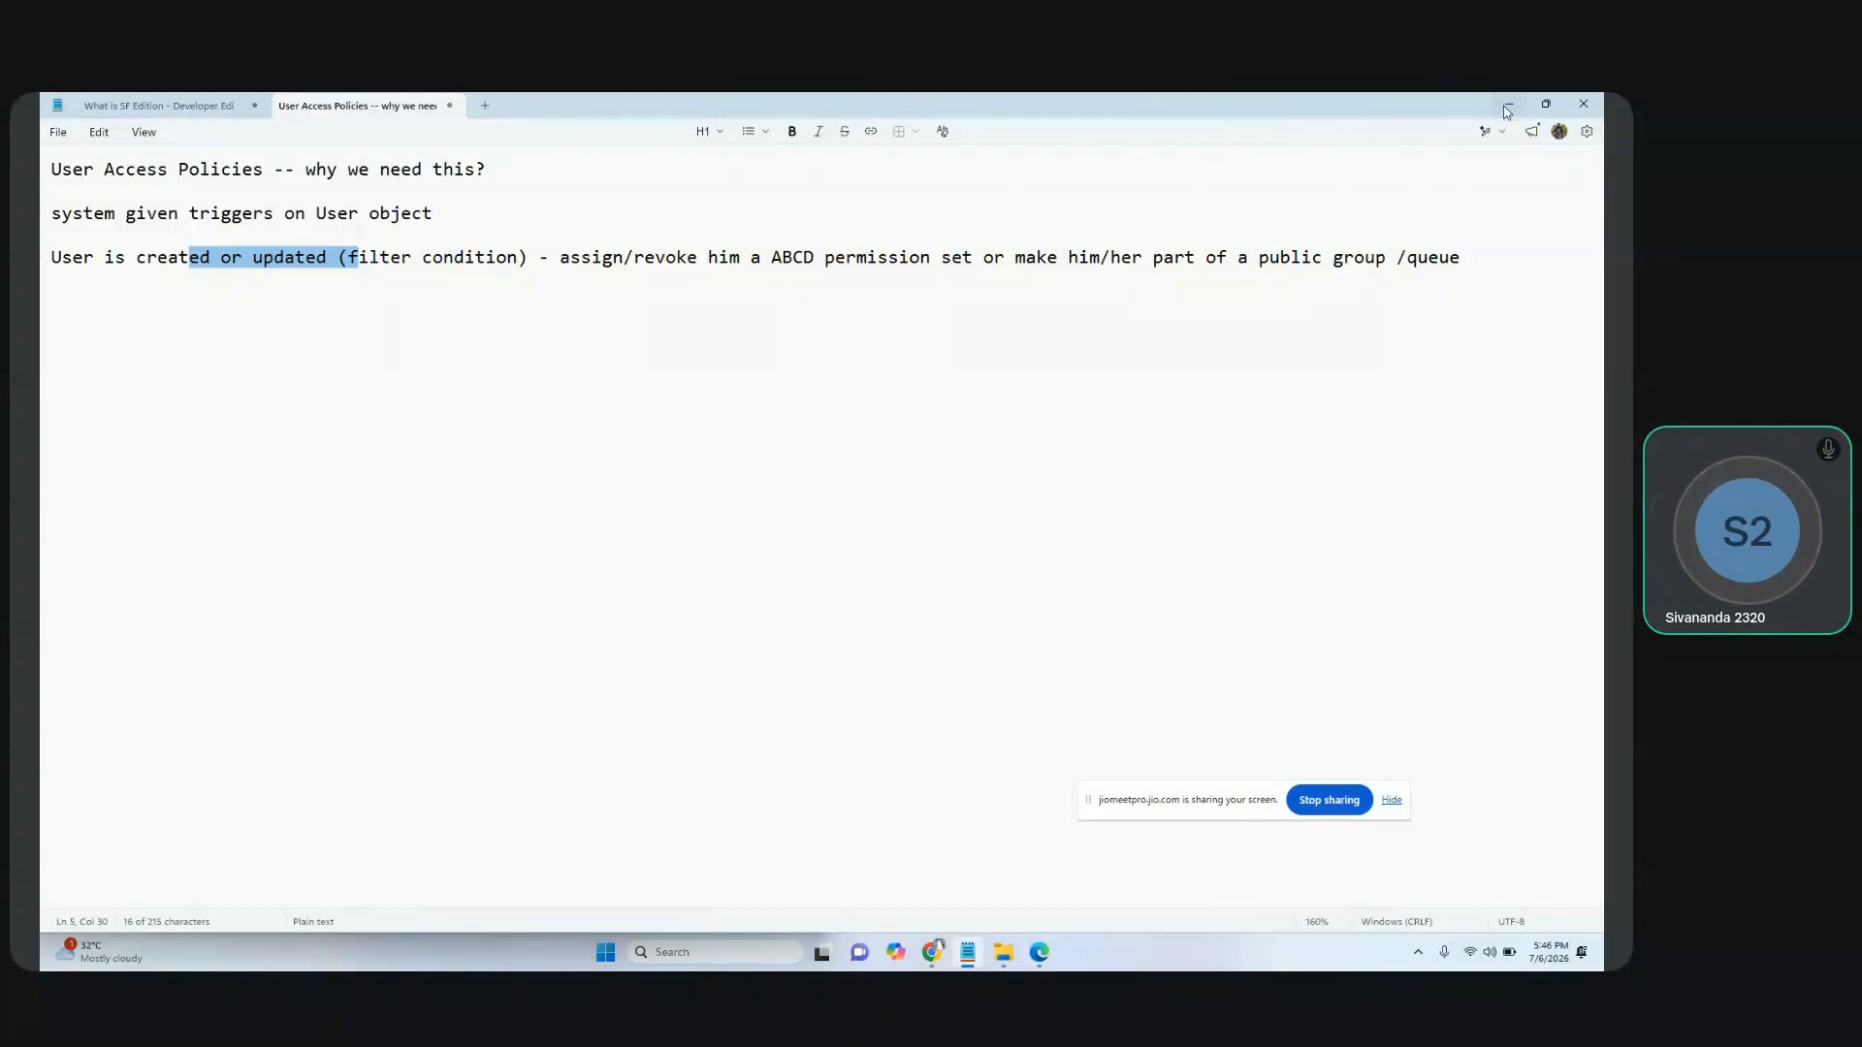
Step: Switch to Salesforce Setup, open User Management Settings and dismiss the missing security contact notice
click(1508, 108)
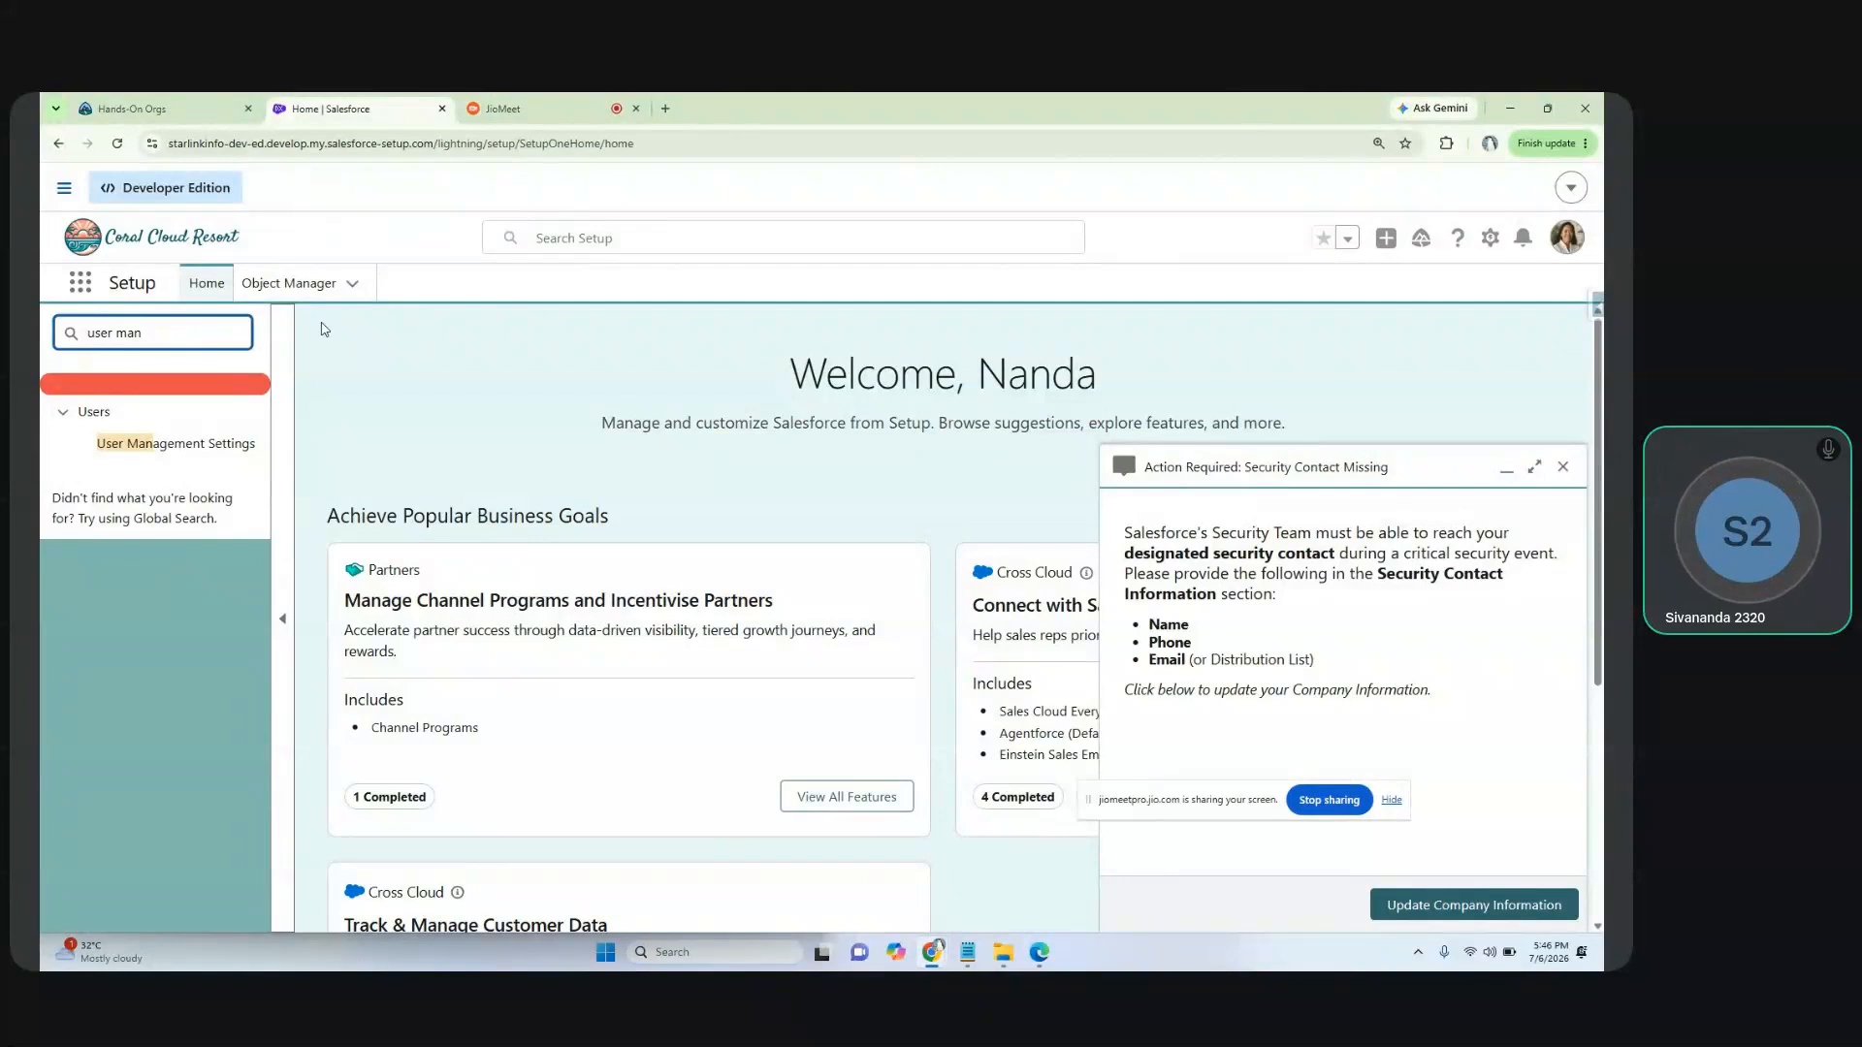
drag(163, 333, 73, 338)
text(user acces)
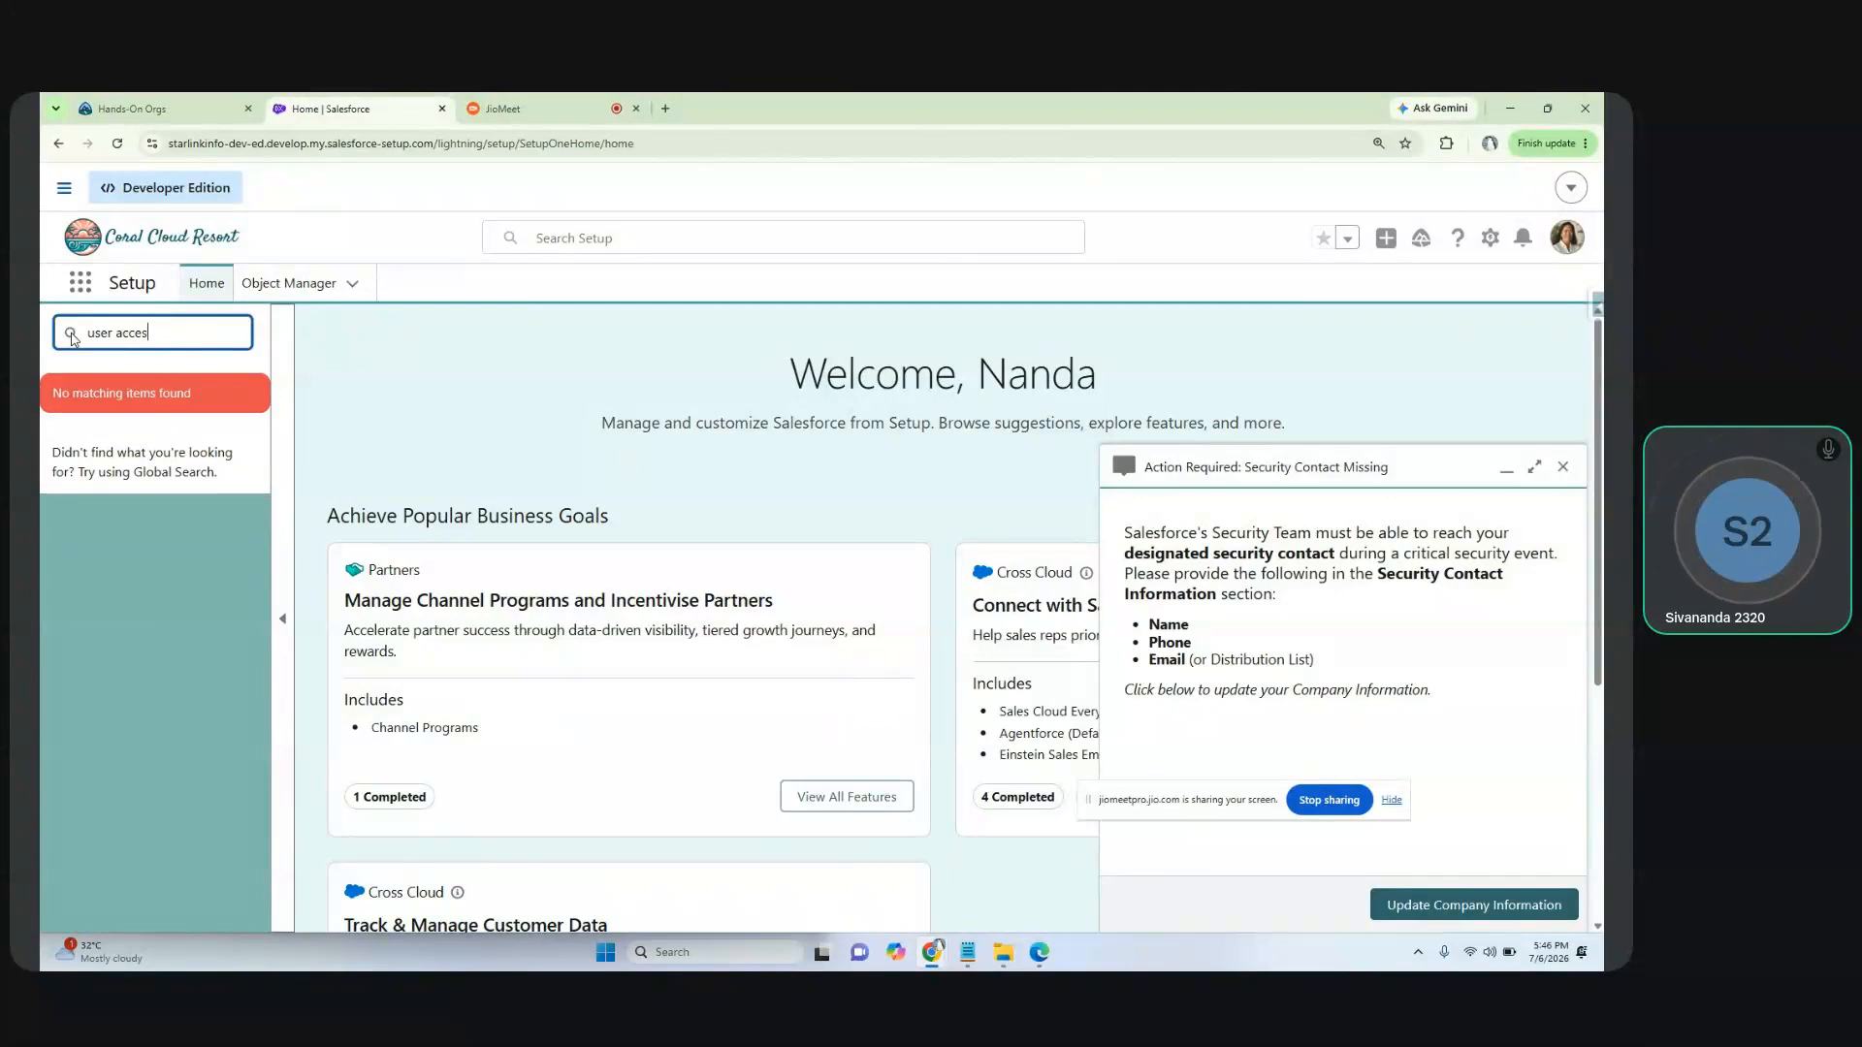
drag(167, 339, 118, 336)
text(mana)
click(181, 445)
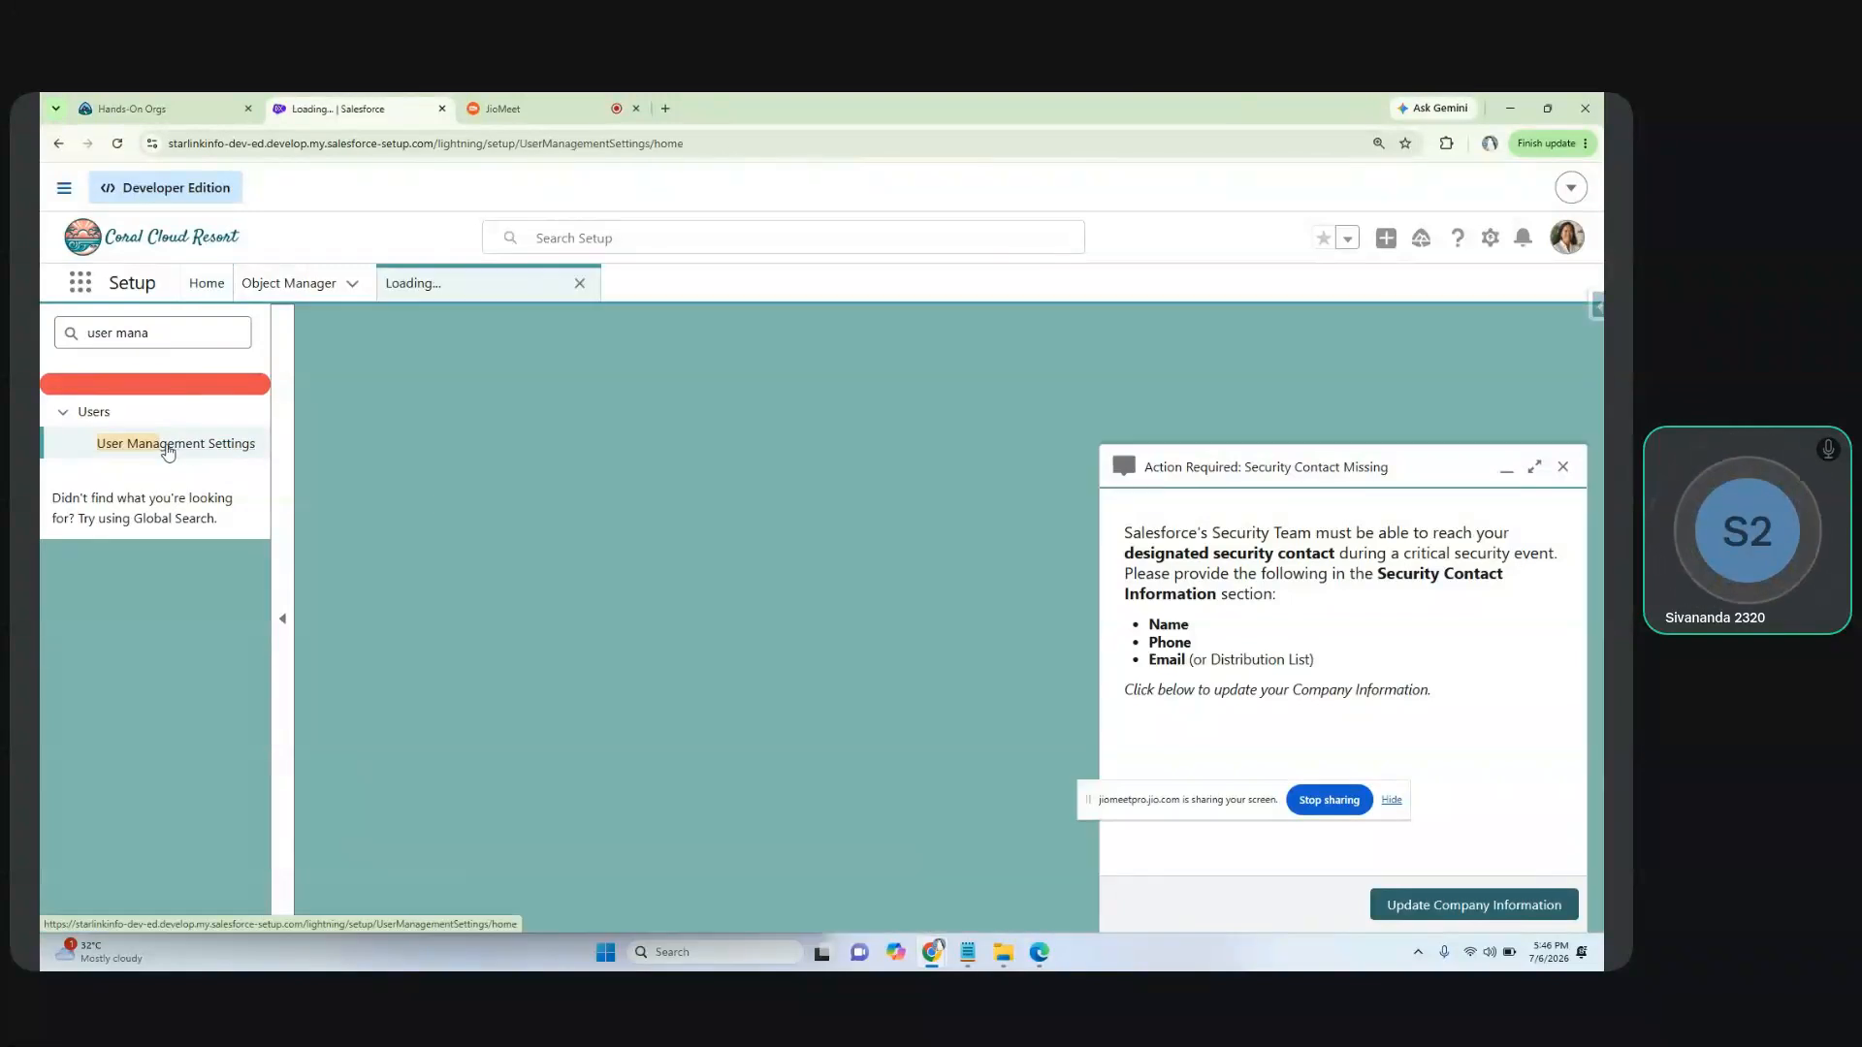
click(1562, 466)
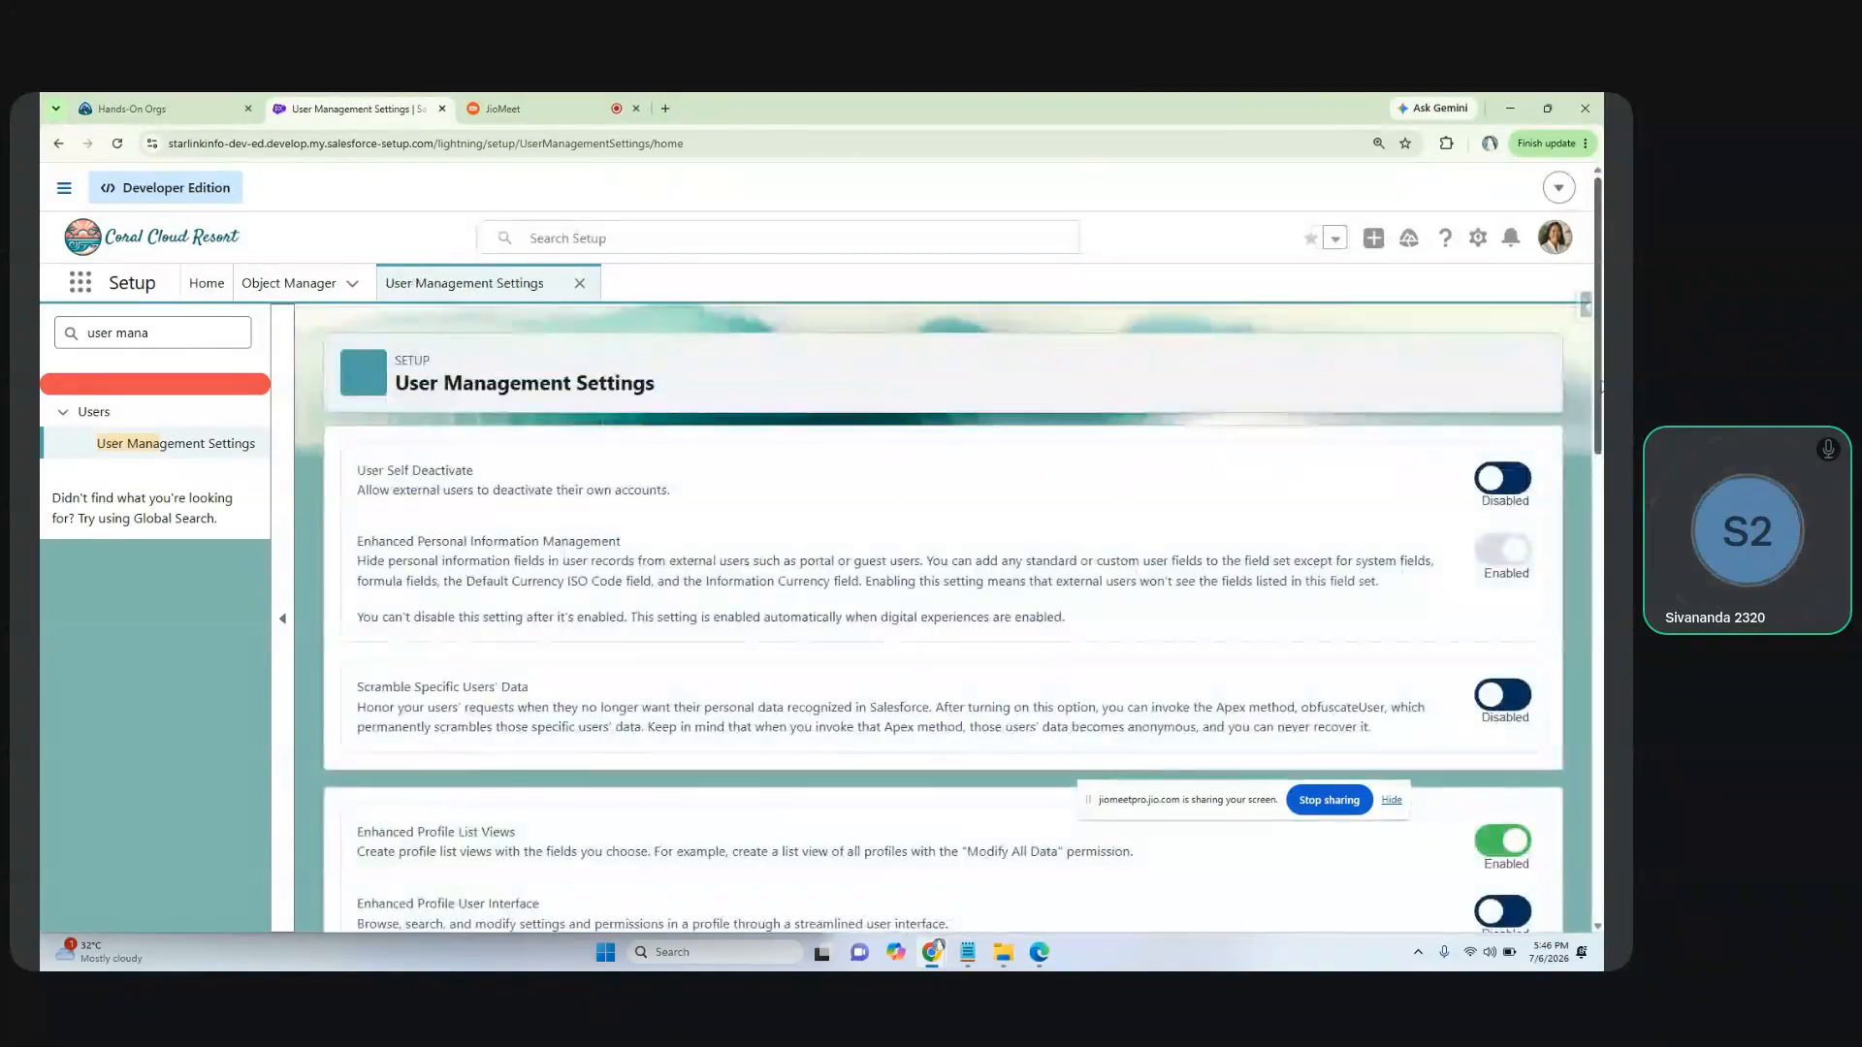
Step: Enable User Access Policies in the User Management Settings and check its Enhanced Interface setting
mouse_move(1601, 387)
mouse_down()
mouse_move(1600, 858)
mouse_move(1569, 647)
mouse_up()
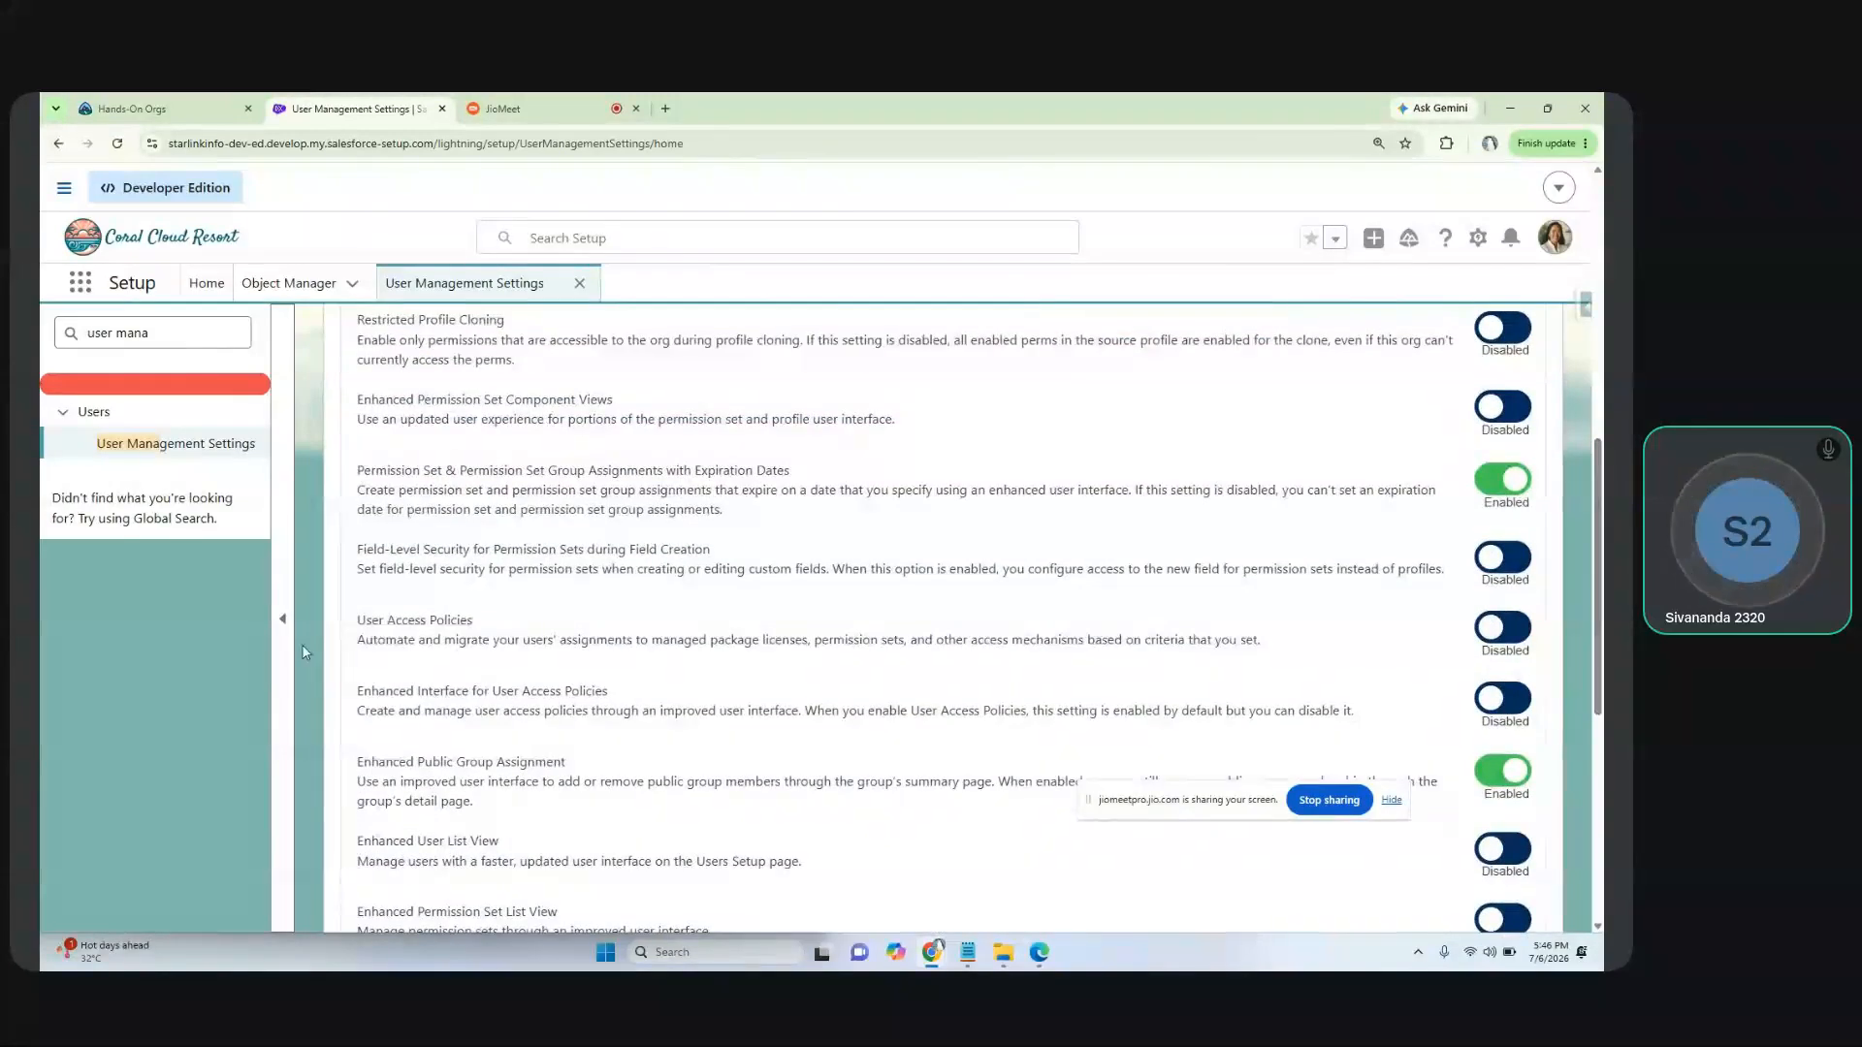
drag(438, 609, 483, 620)
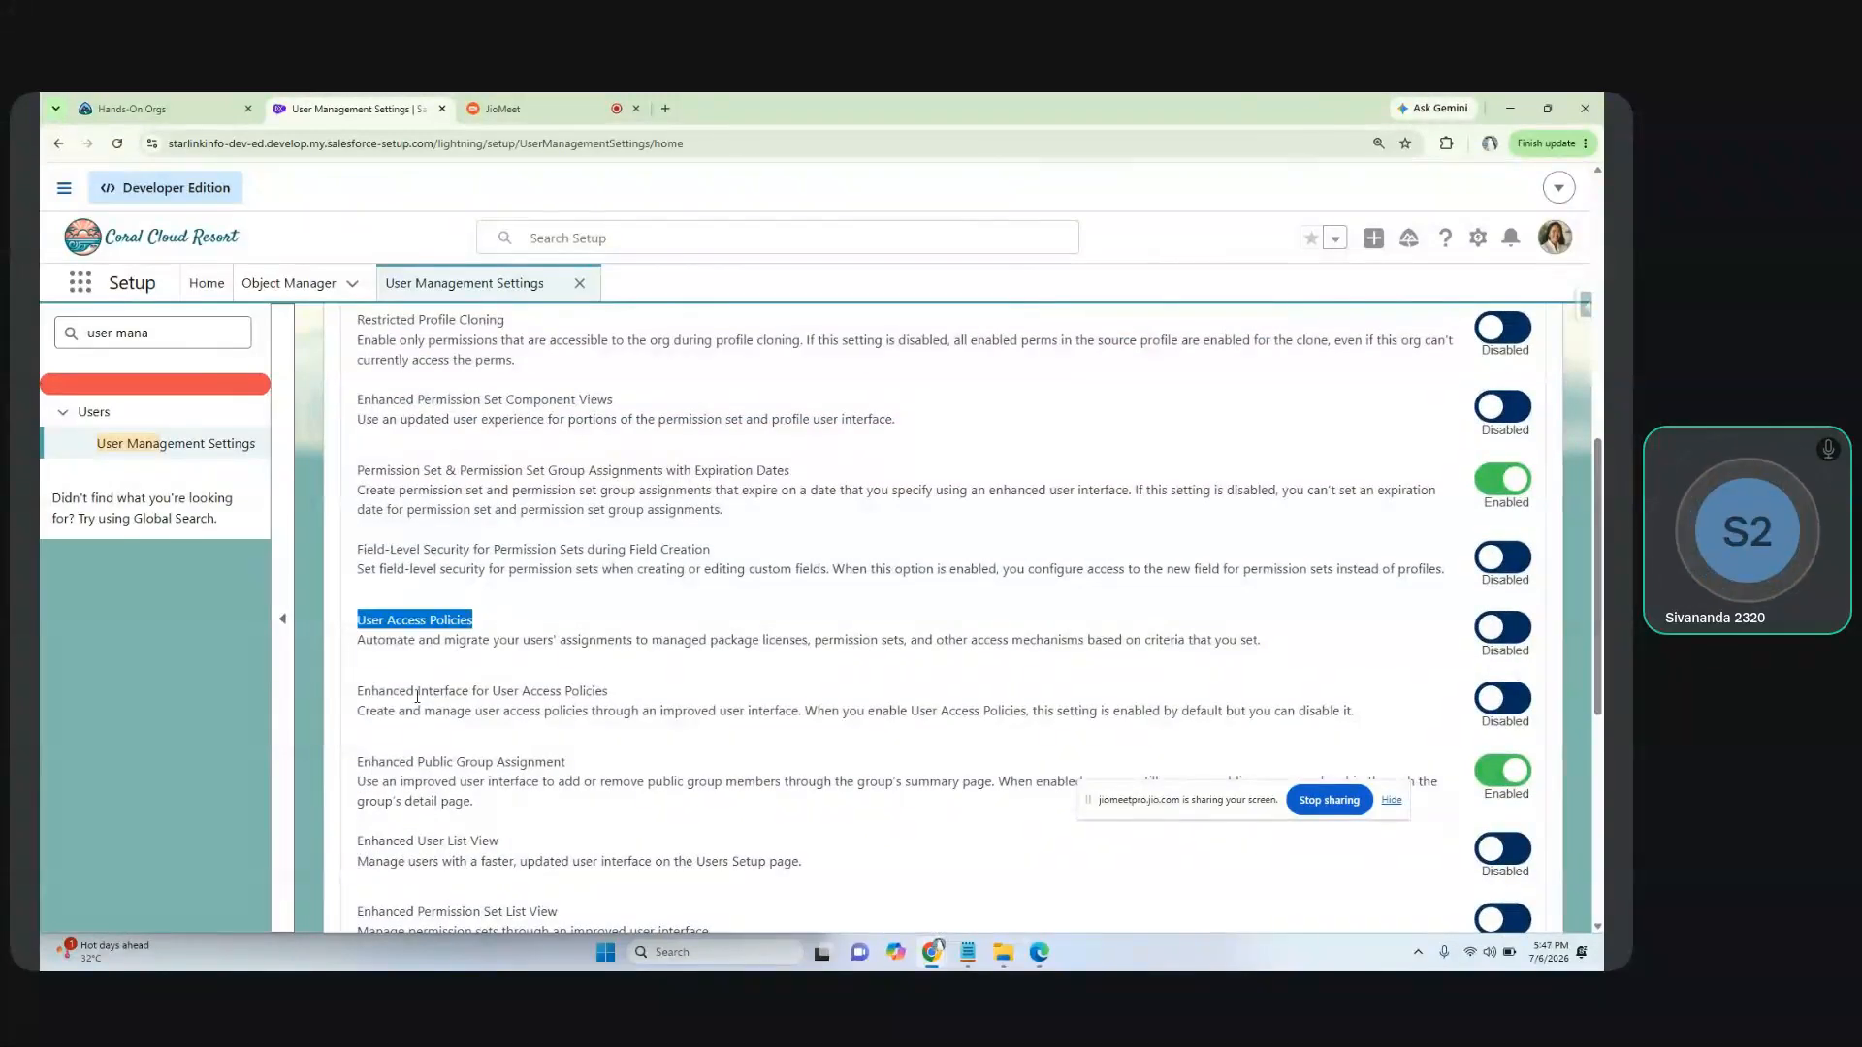
drag(362, 692, 618, 695)
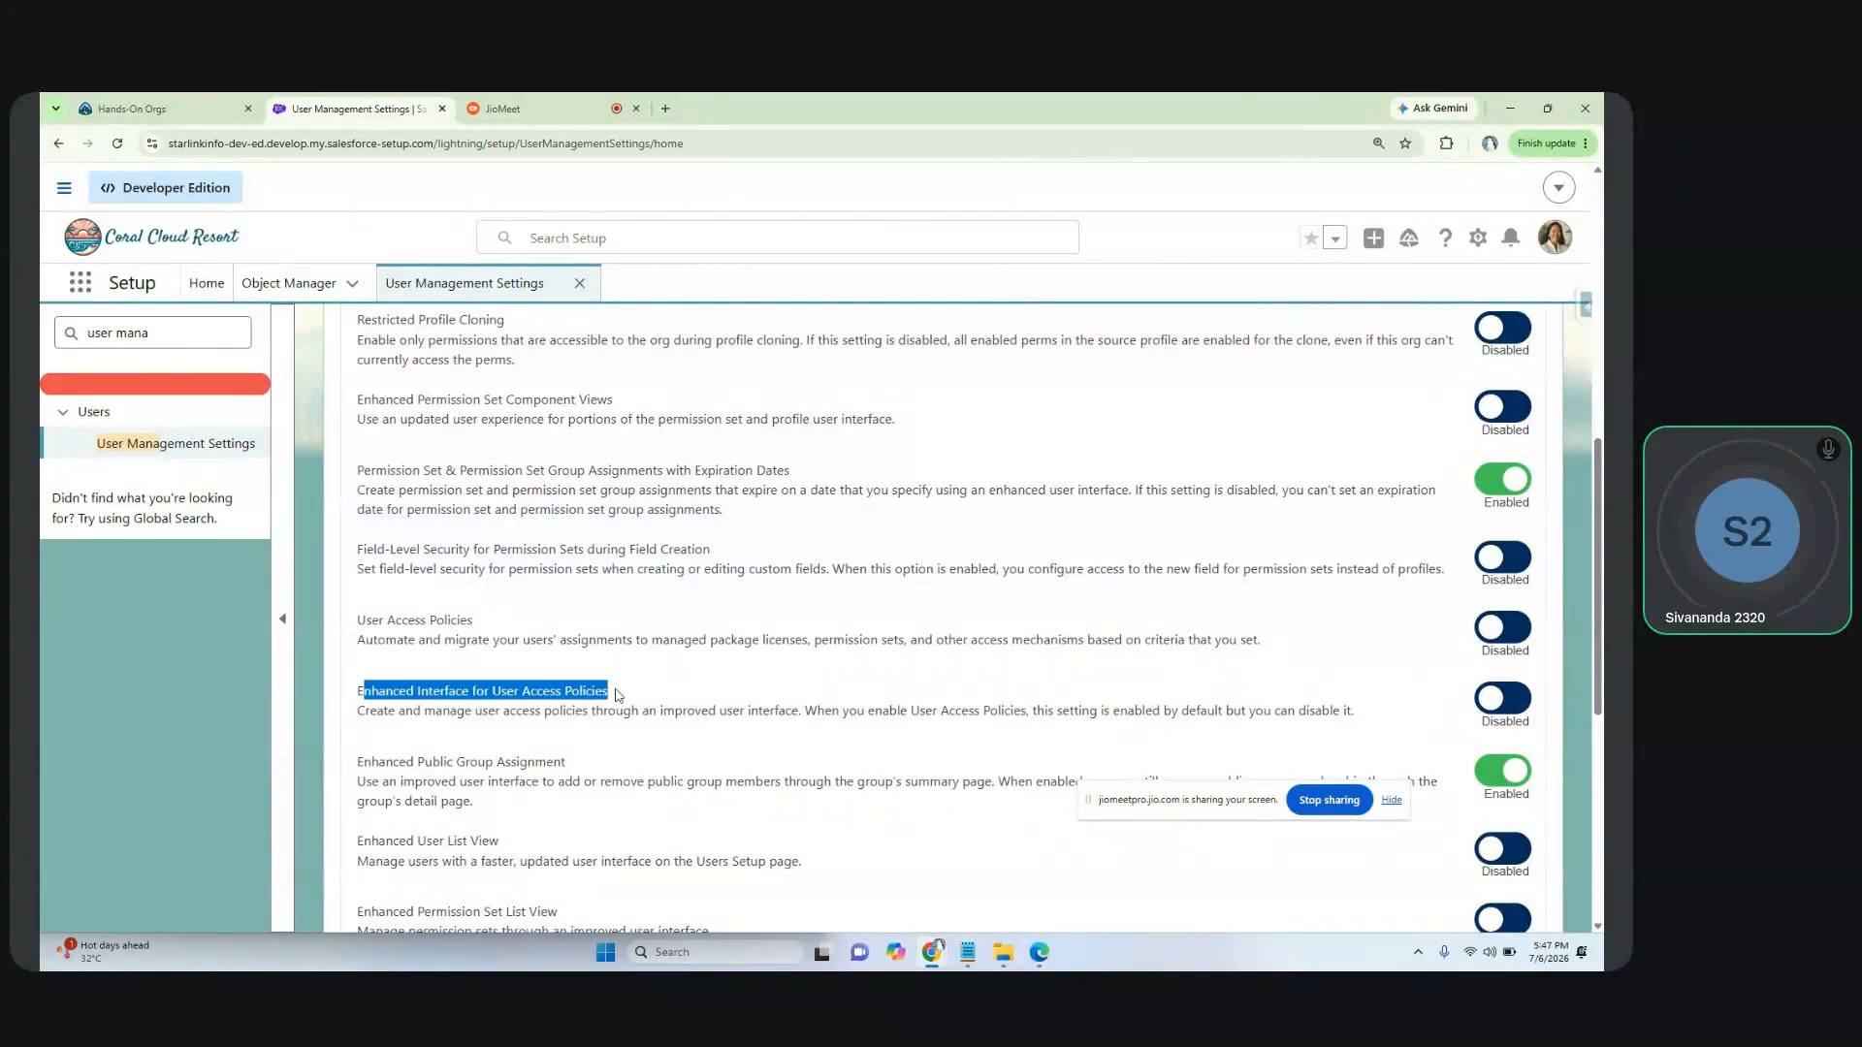
click(1495, 633)
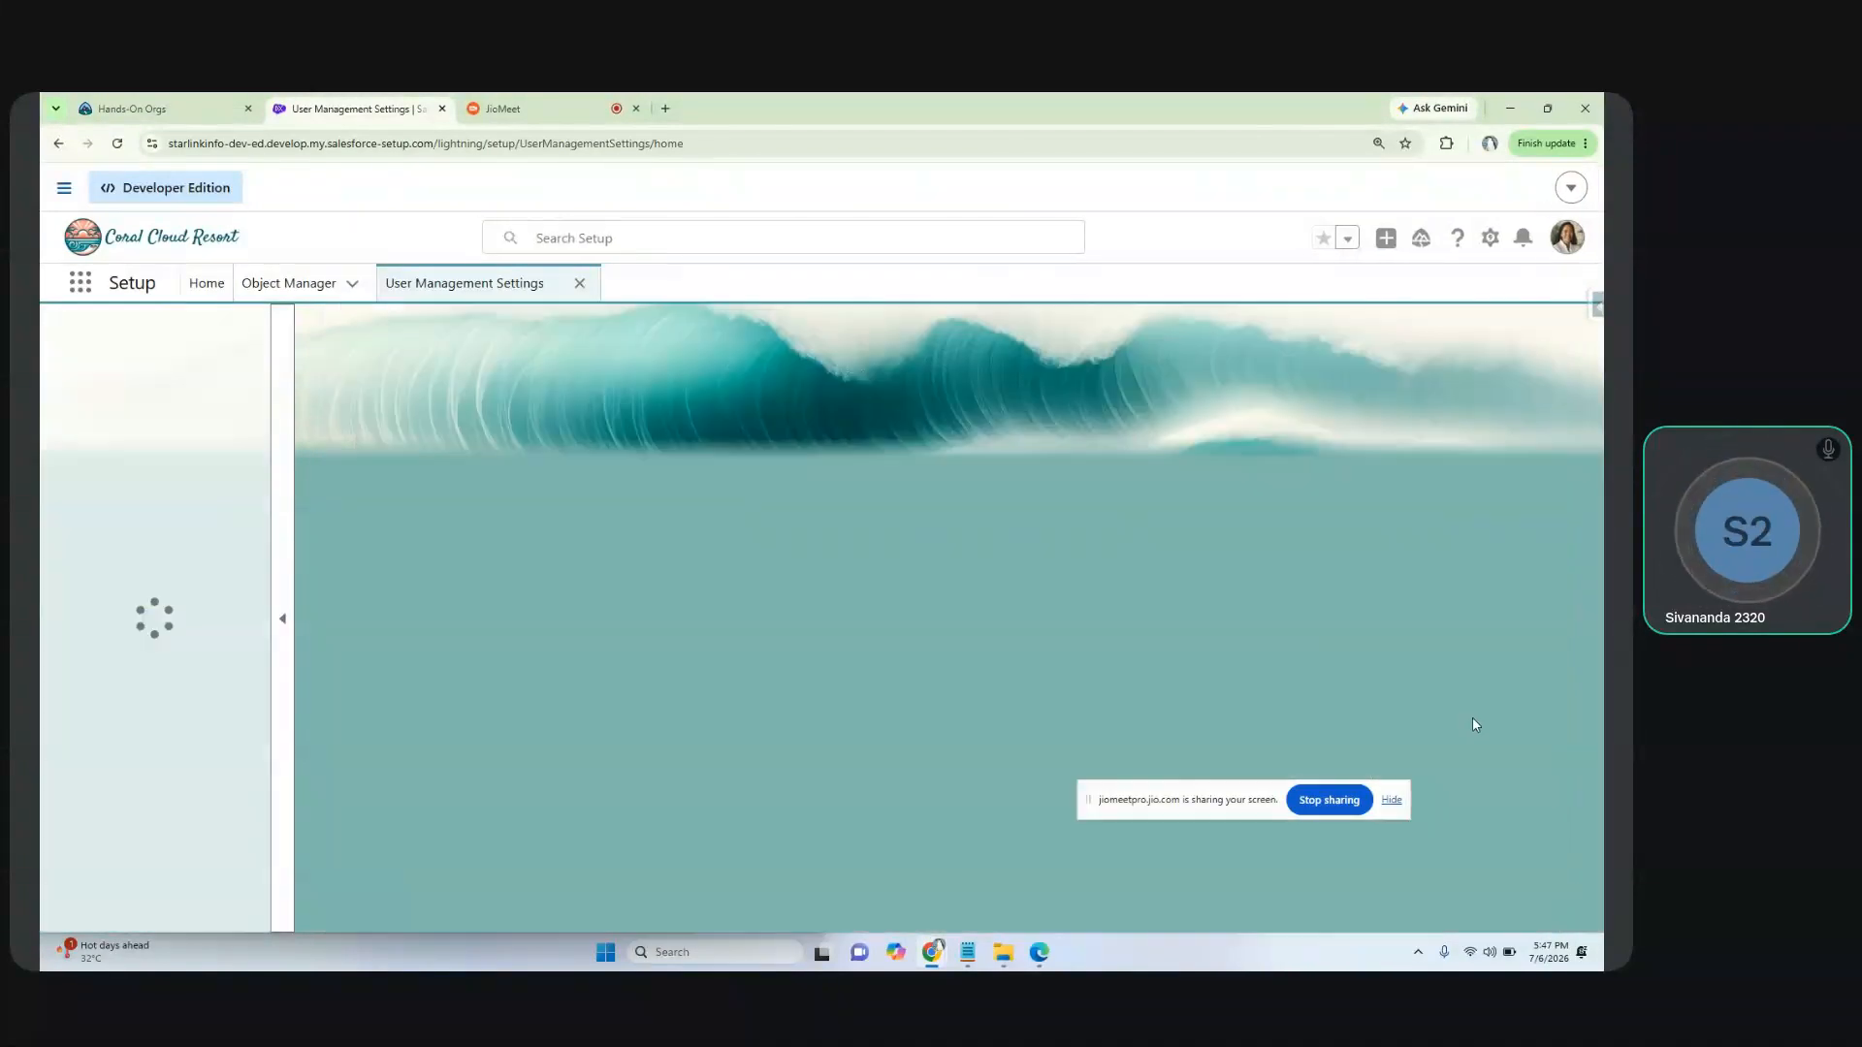
scroll(458, 611, down, 4)
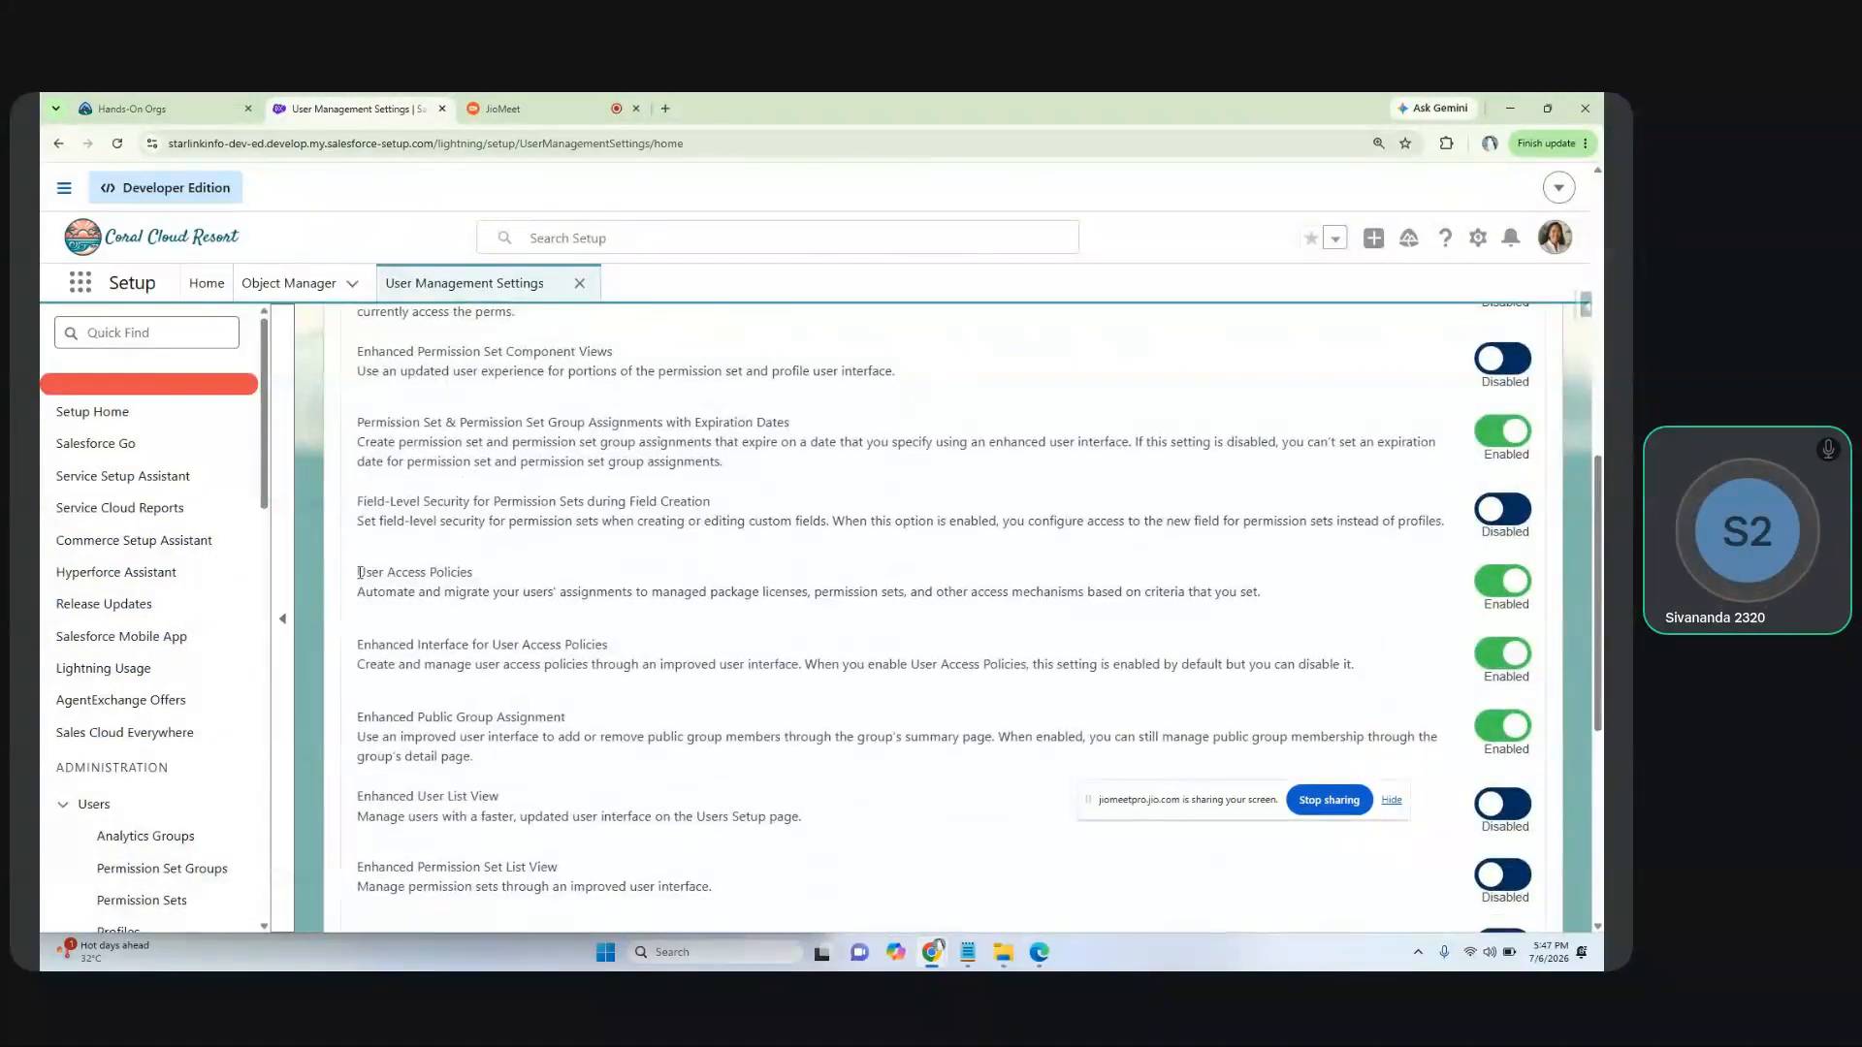
drag(356, 571, 543, 574)
click(356, 649)
drag(355, 649, 621, 650)
click(746, 656)
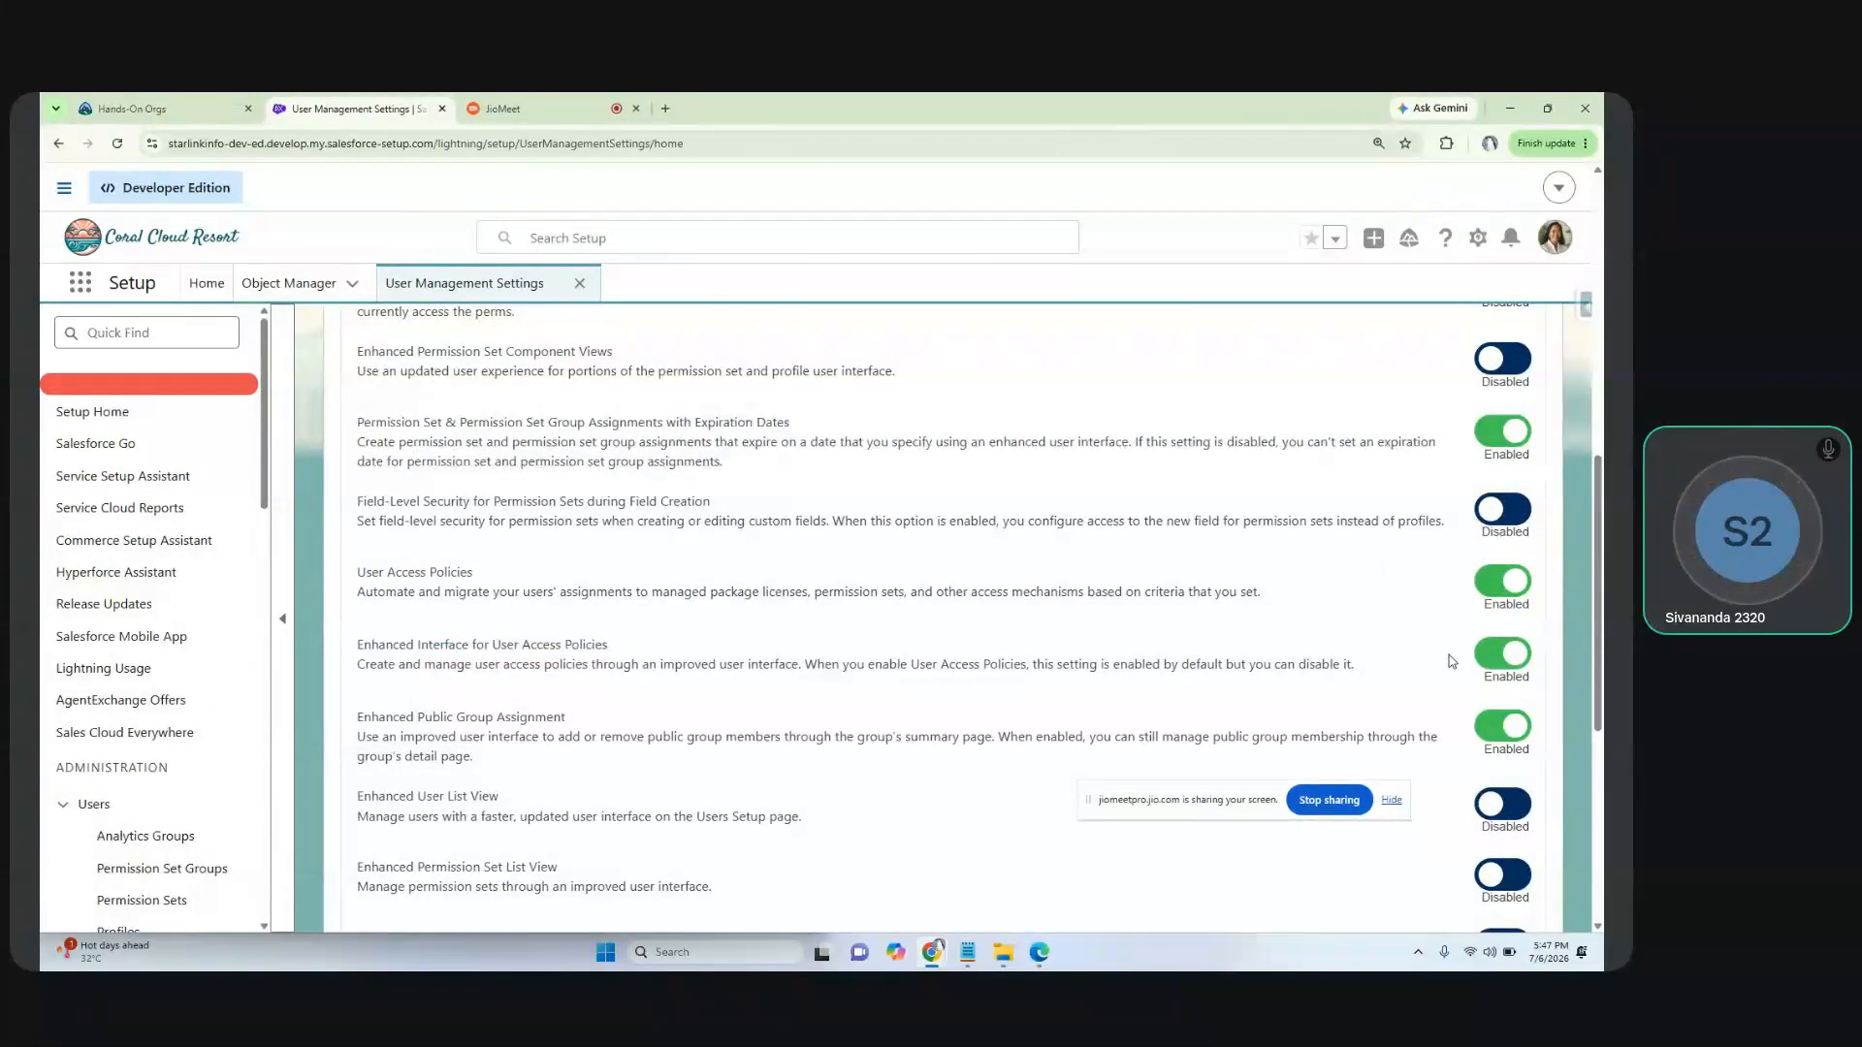
Step: Find the User Access Policies setup page and open it in a new browser tab
click(148, 332)
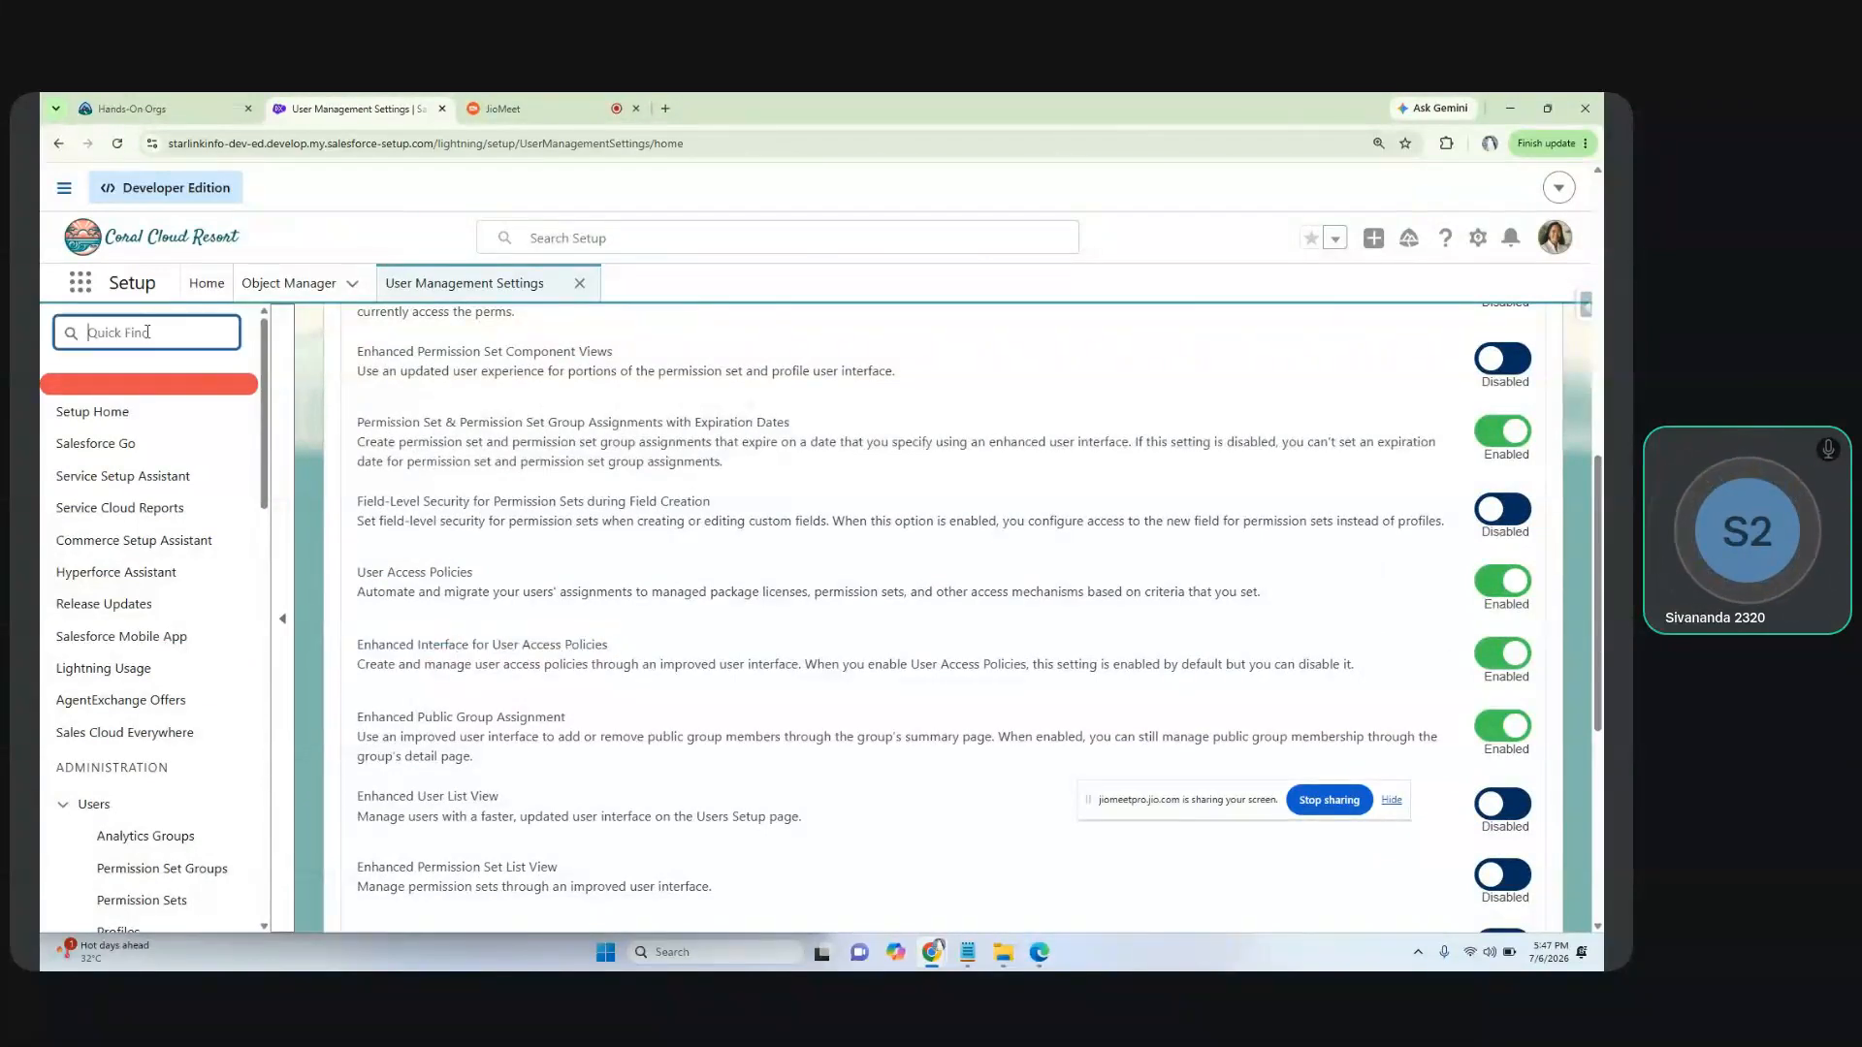
text(user acce)
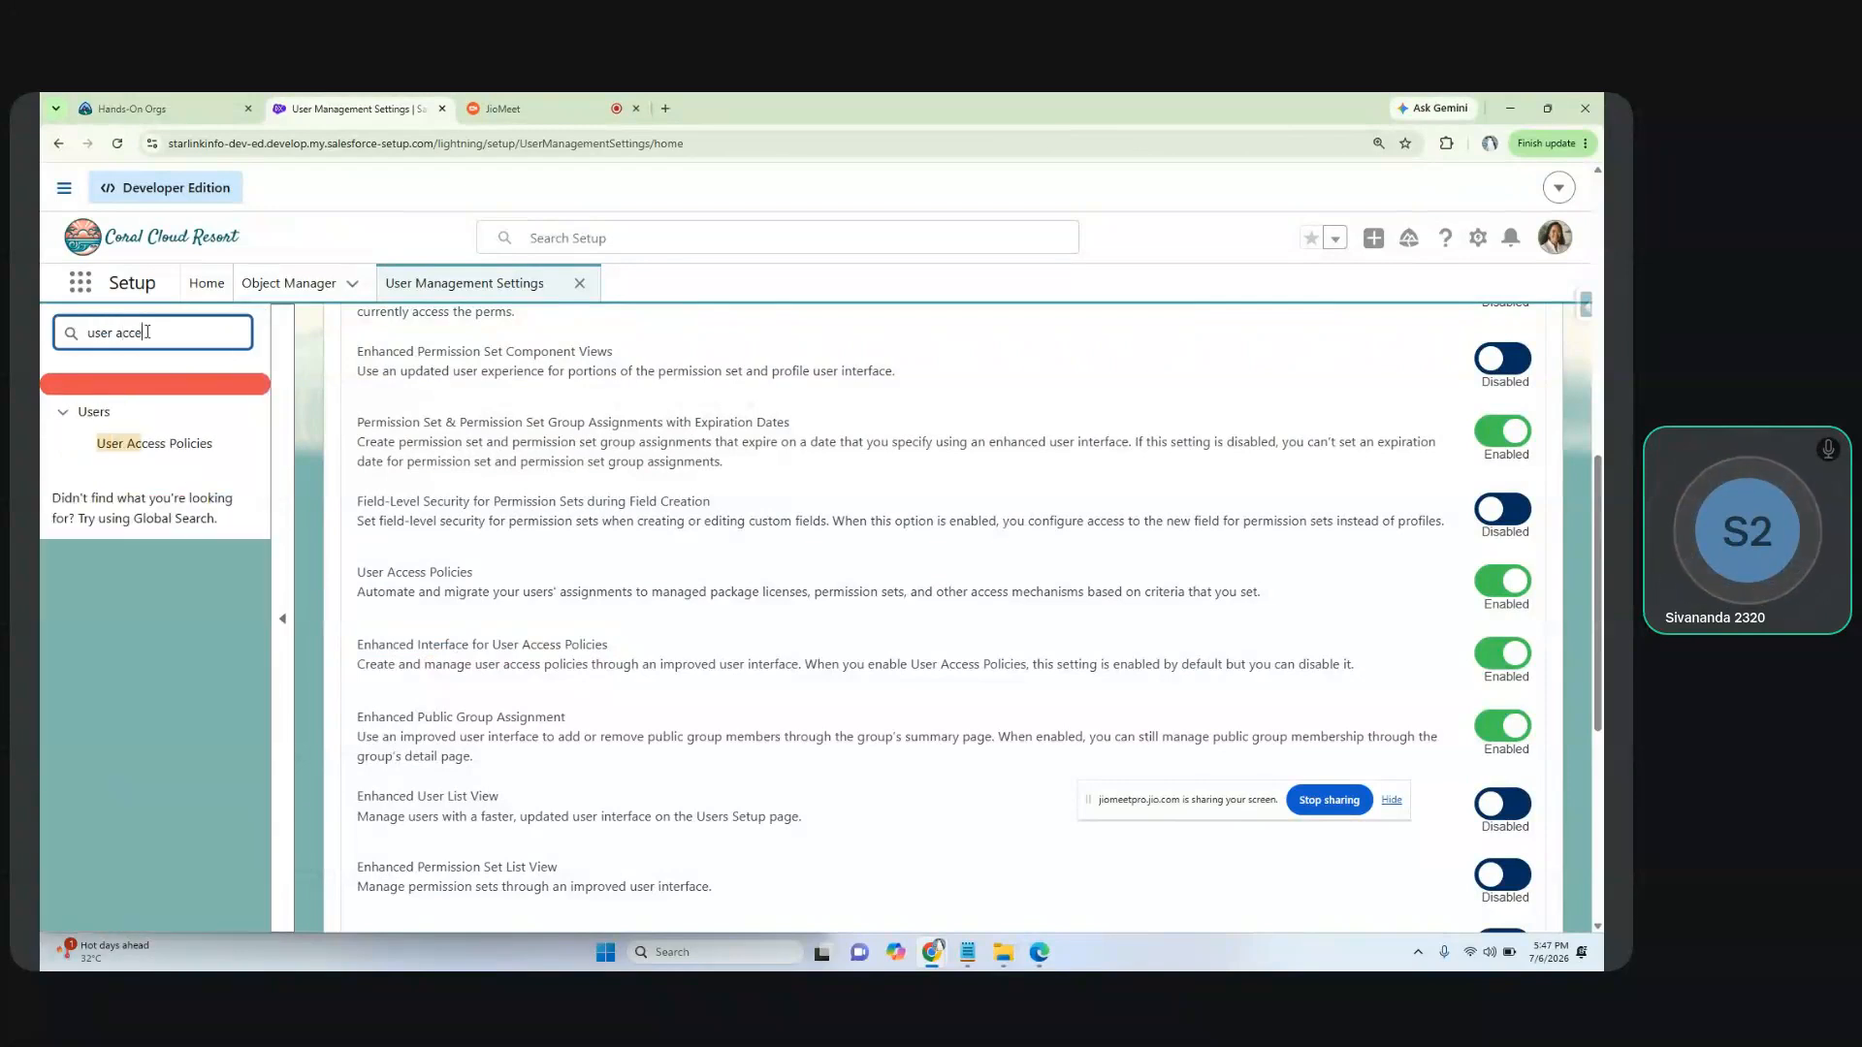
ctrl+click(154, 444)
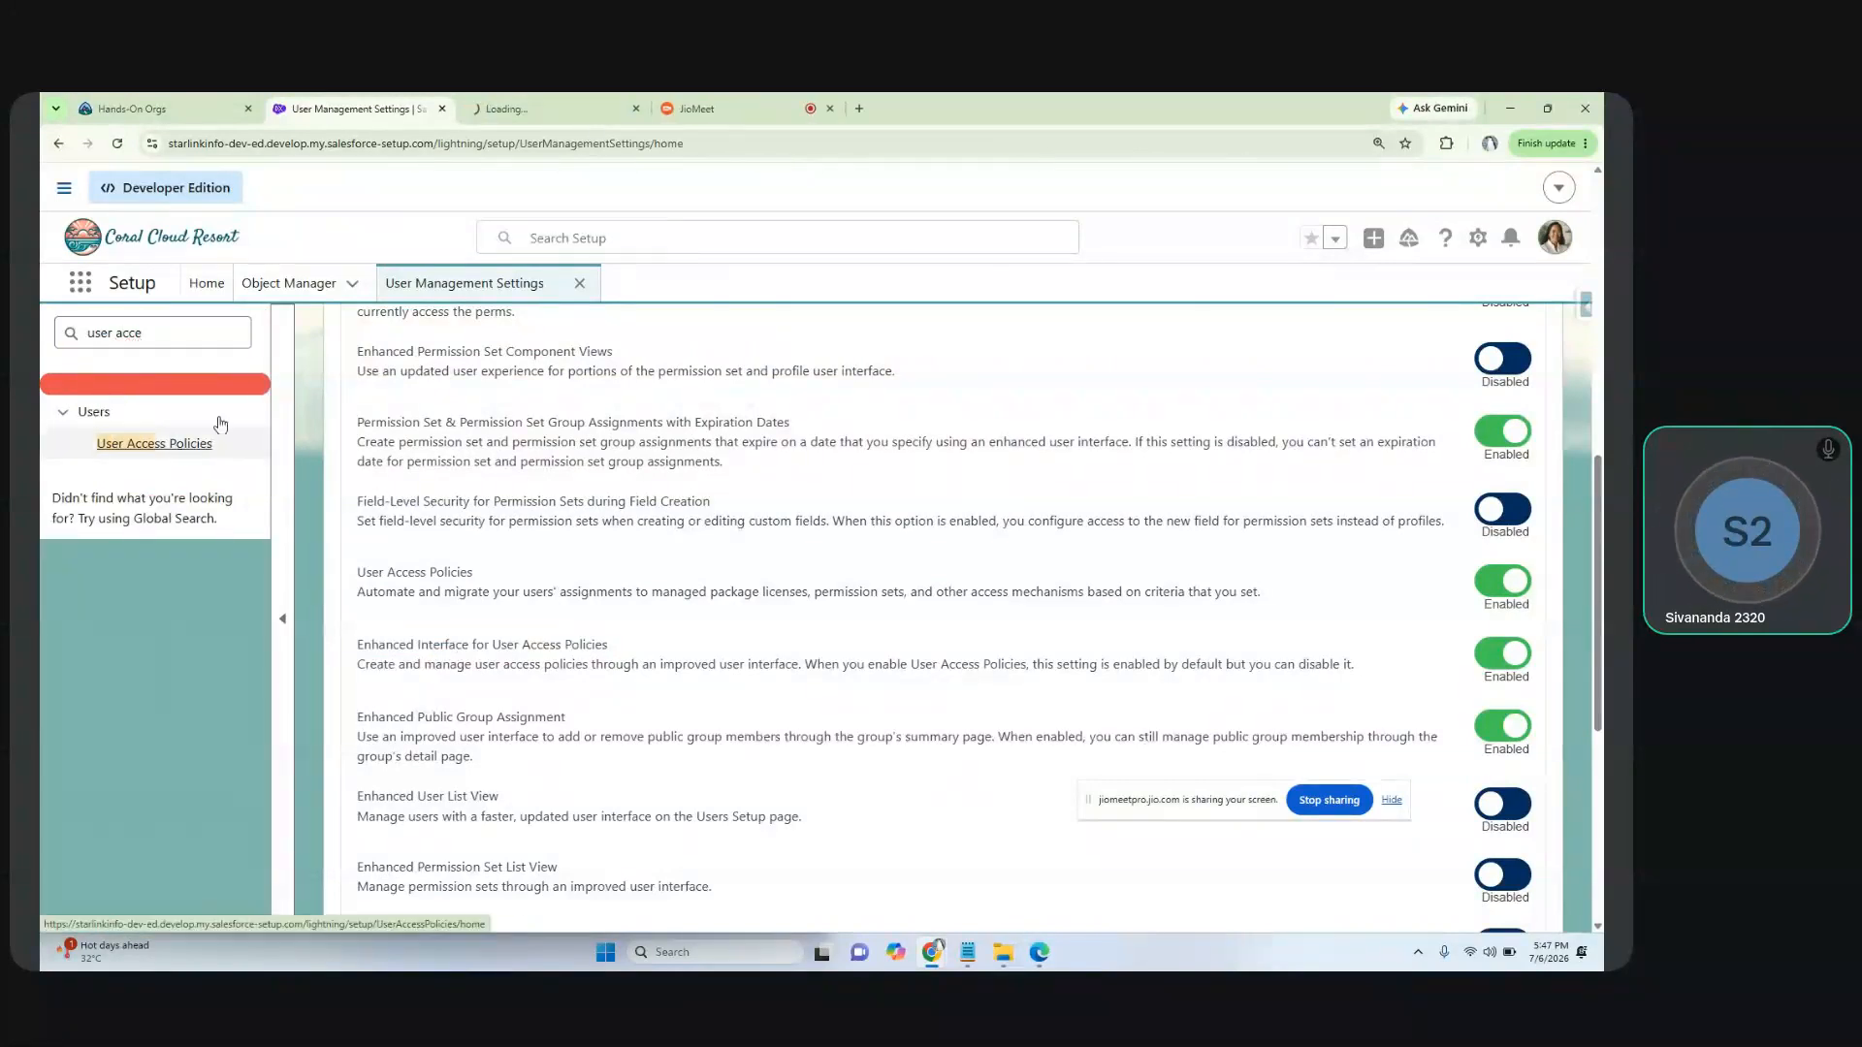
click(544, 98)
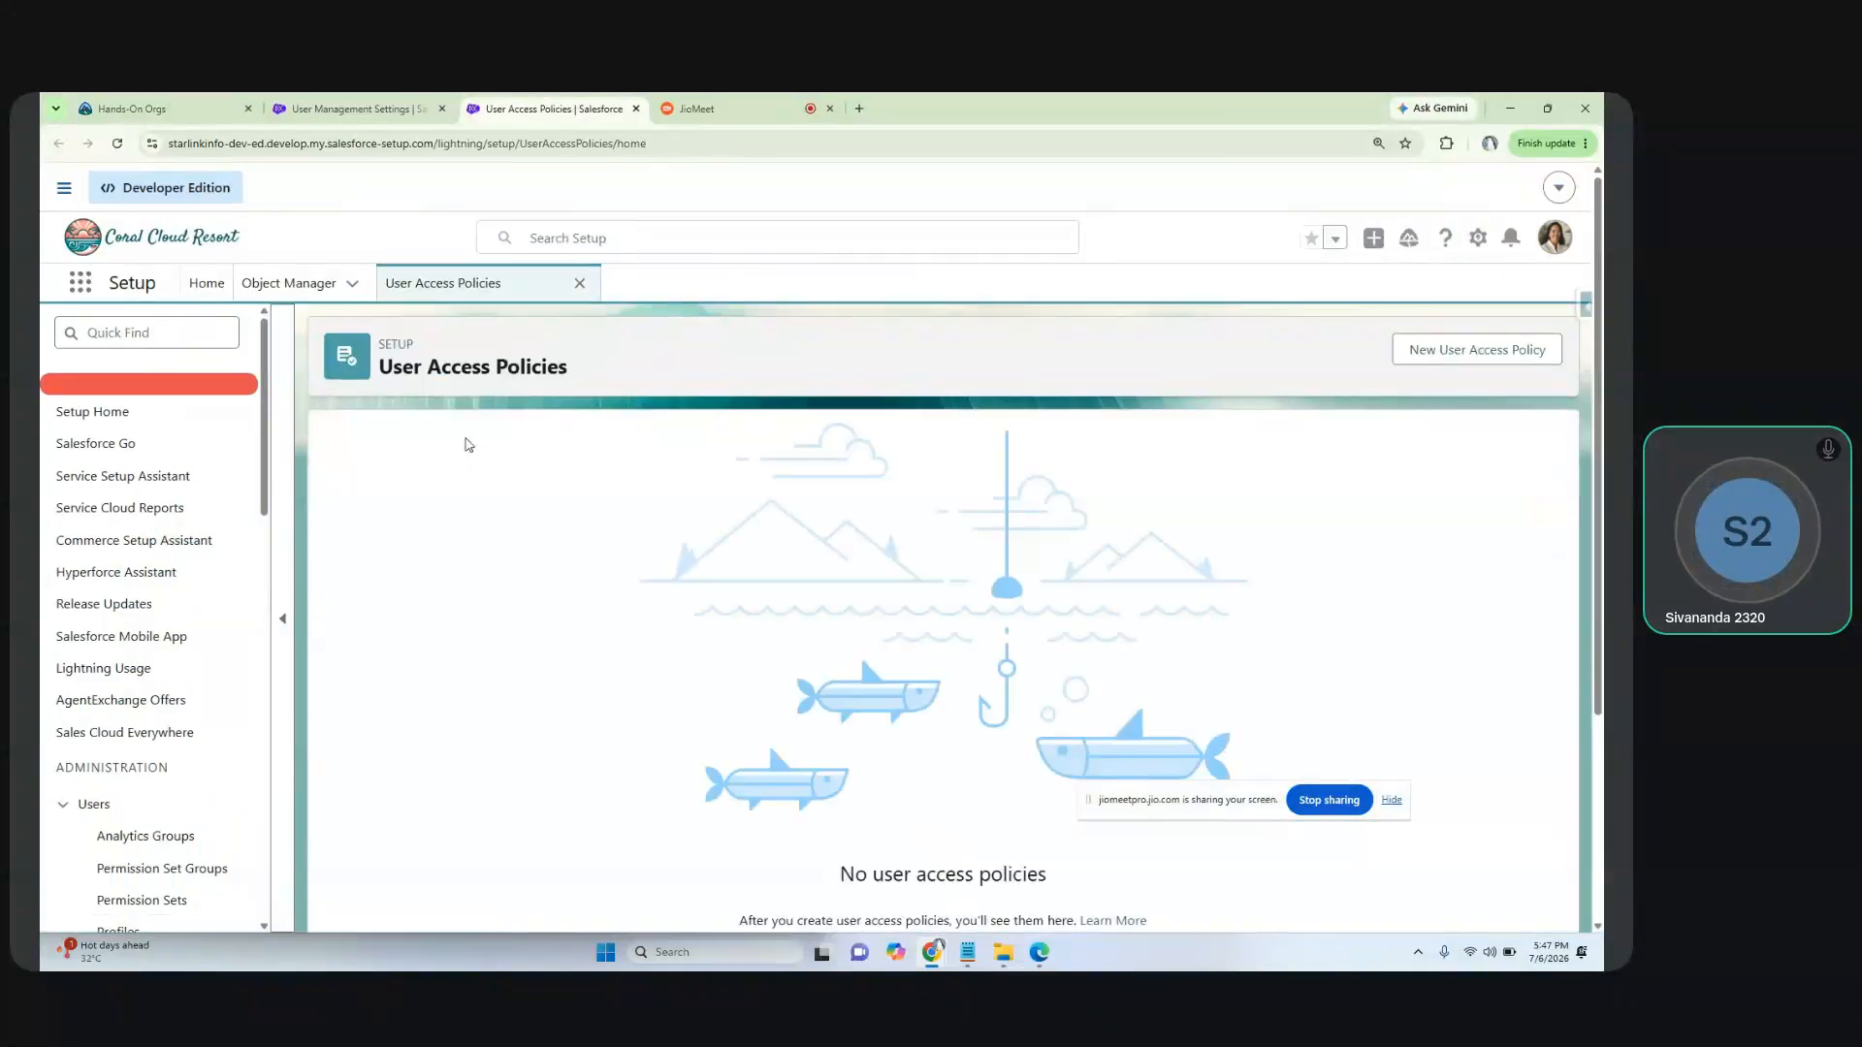
drag(378, 369, 585, 379)
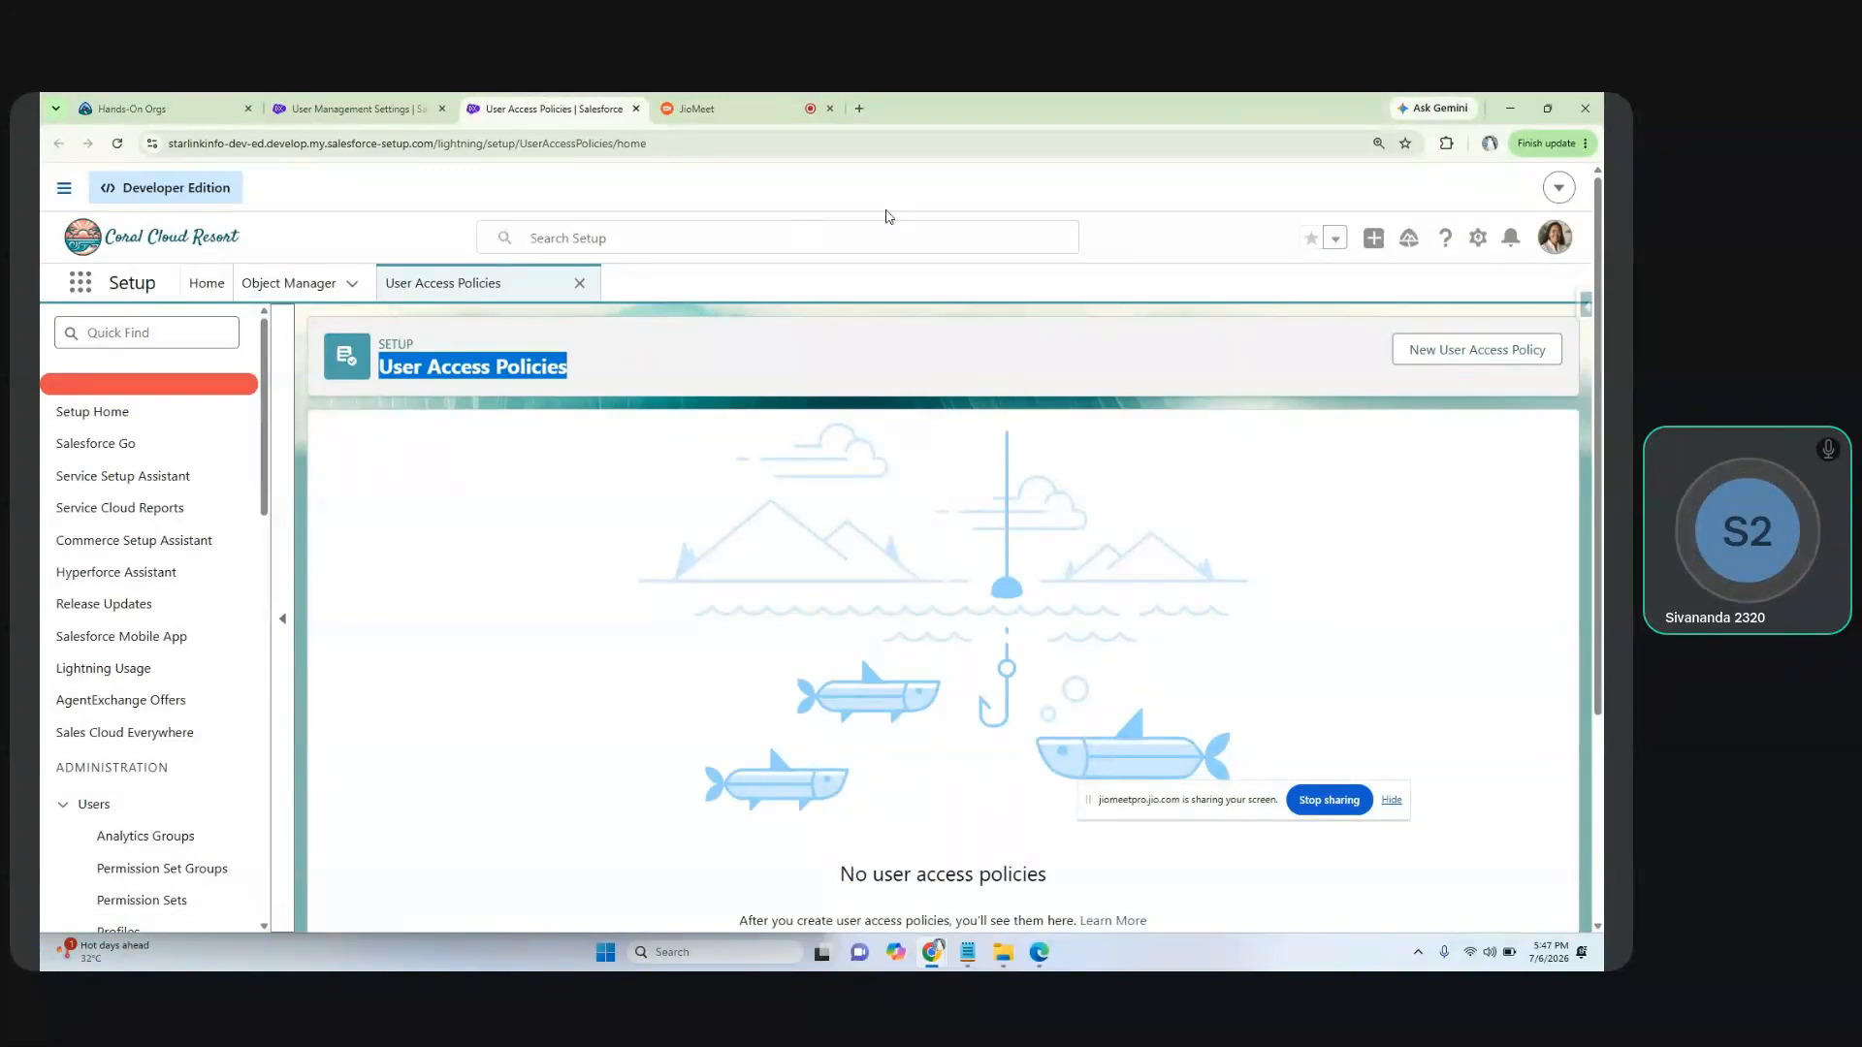
Step: Open the logged-in user's profile in a new browser tab and go to its User Detail page
click(1552, 245)
middle_click(1330, 295)
click(683, 108)
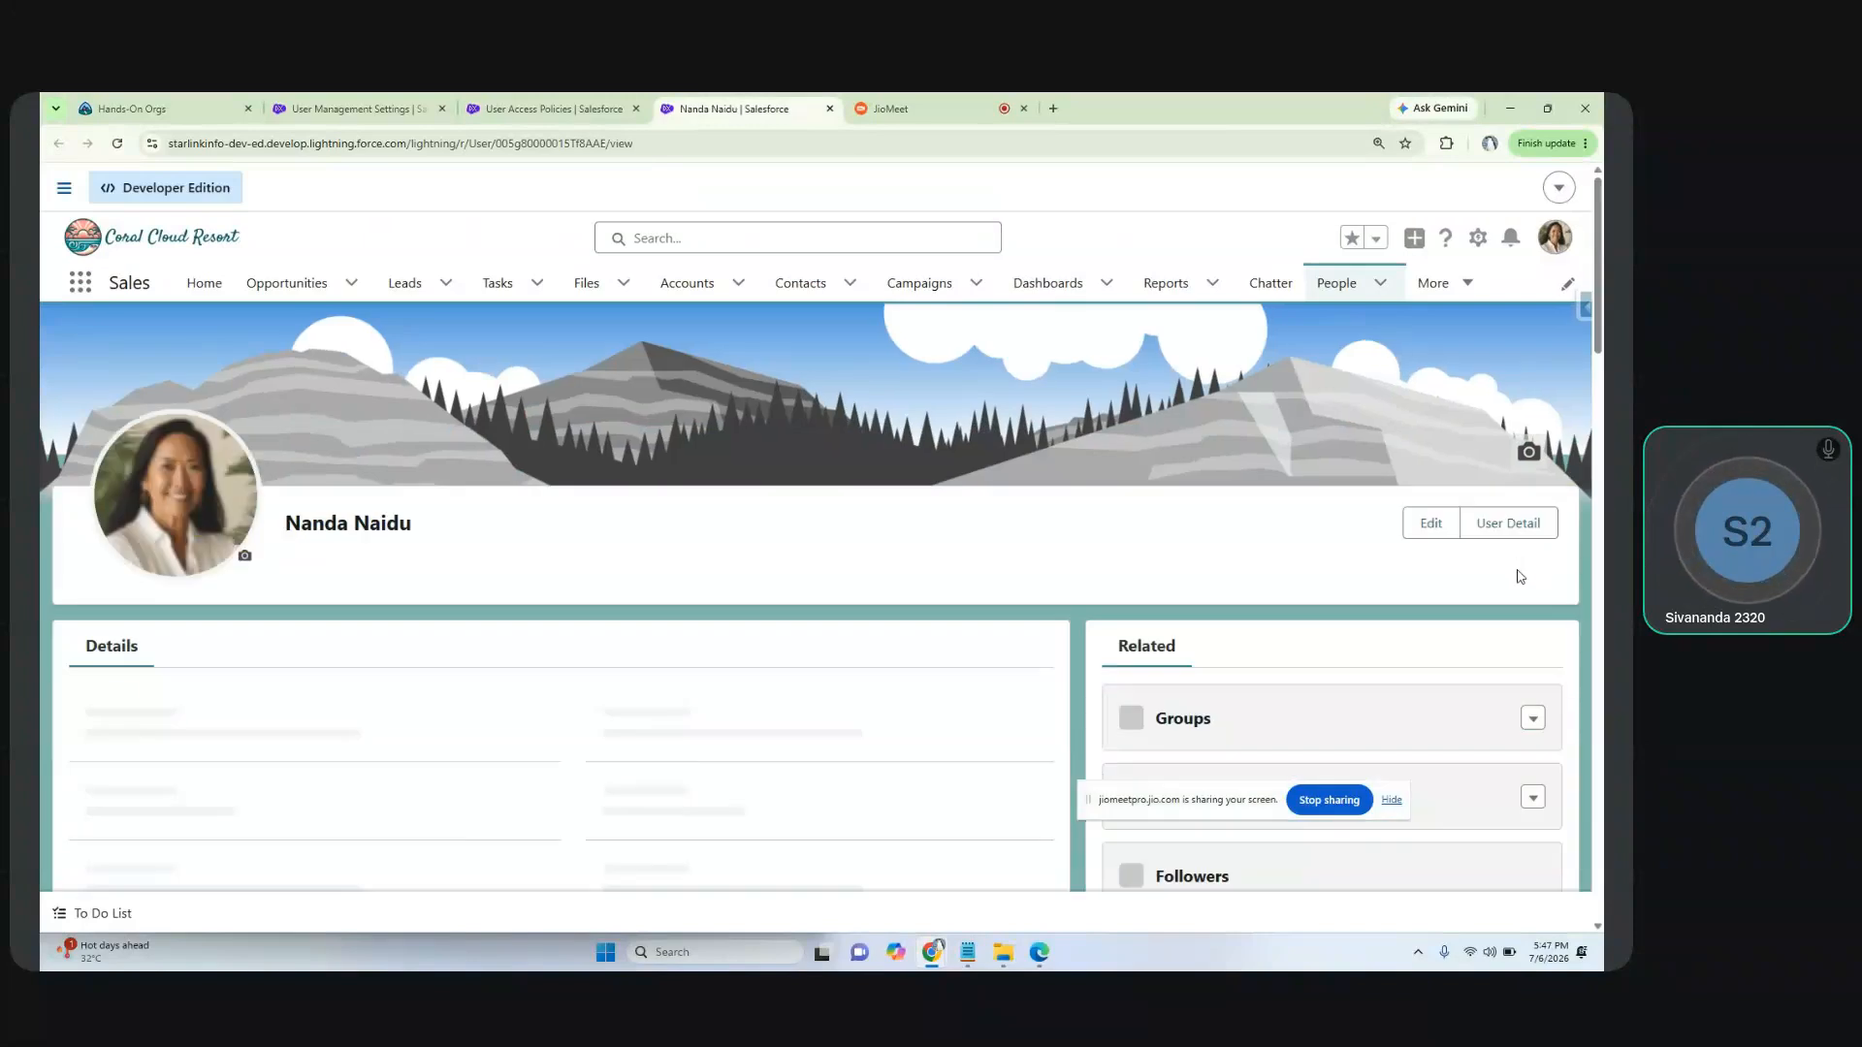
click(1510, 529)
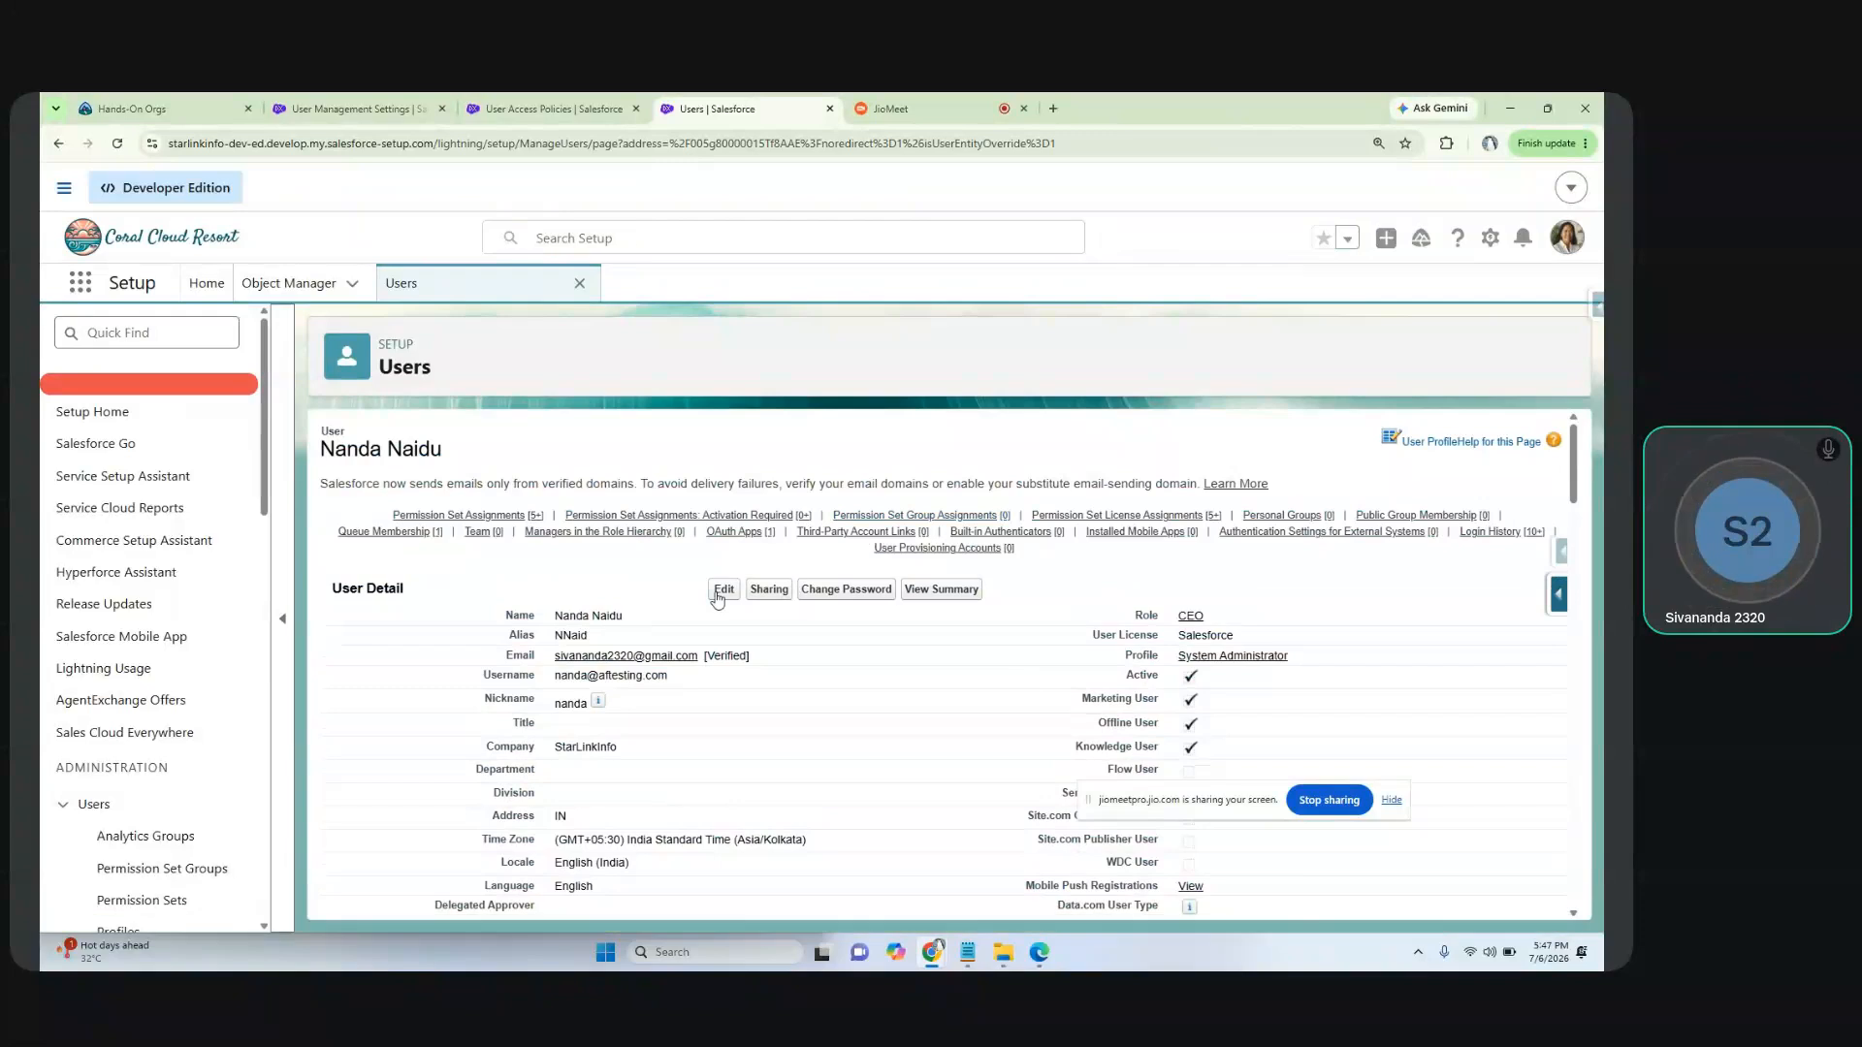
Step: Edit the user record and select VP, Marketing as the role
click(717, 595)
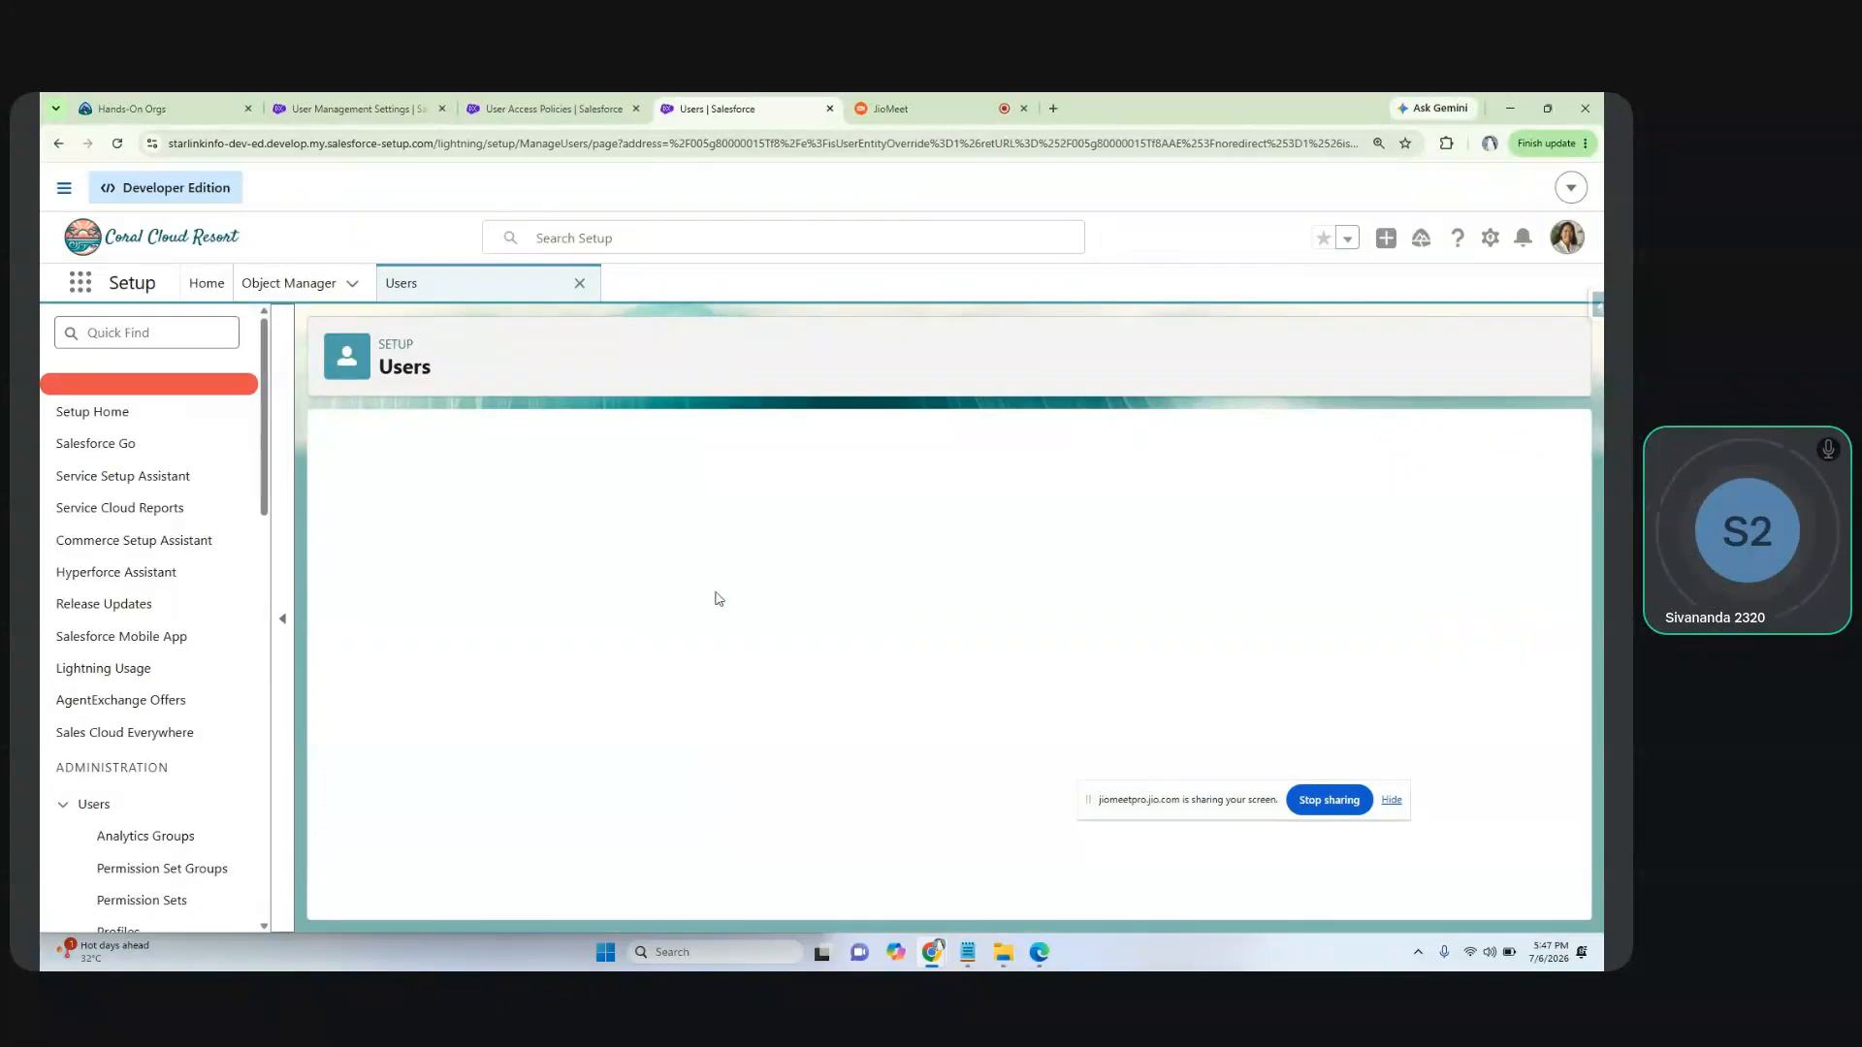
click(1220, 589)
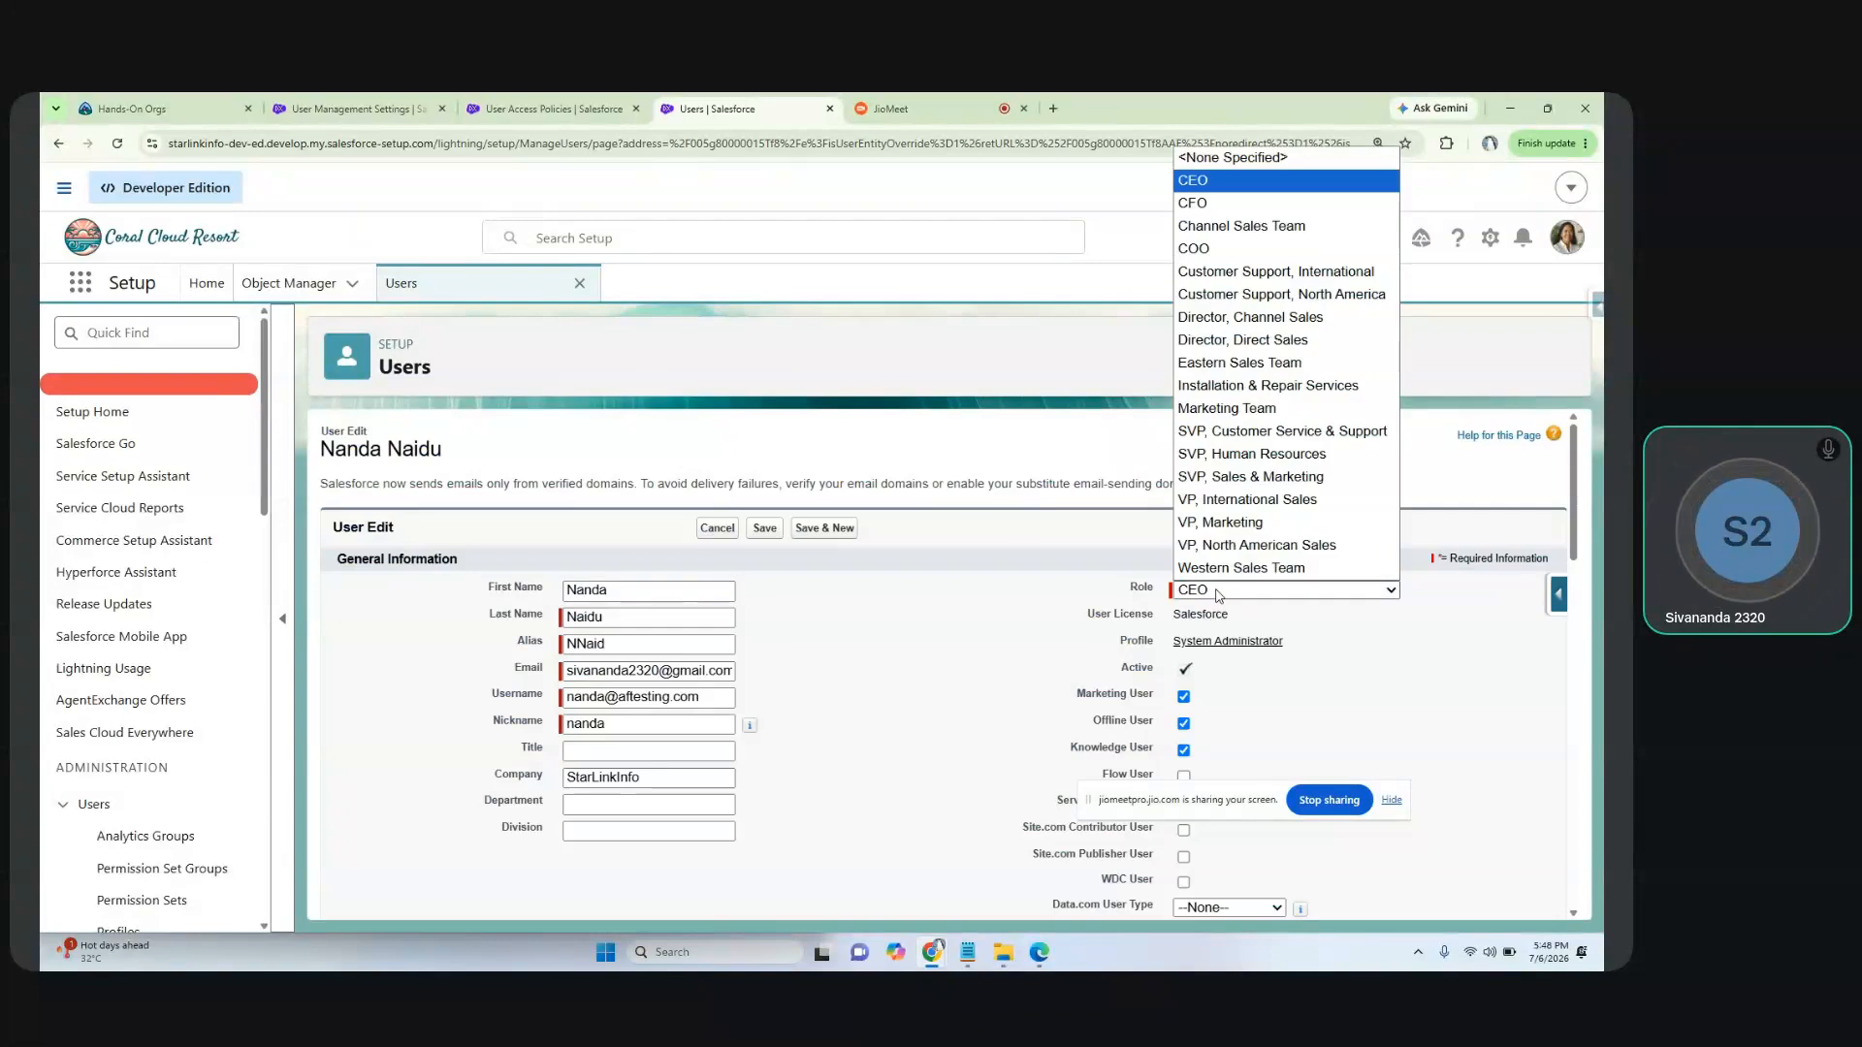
click(1273, 524)
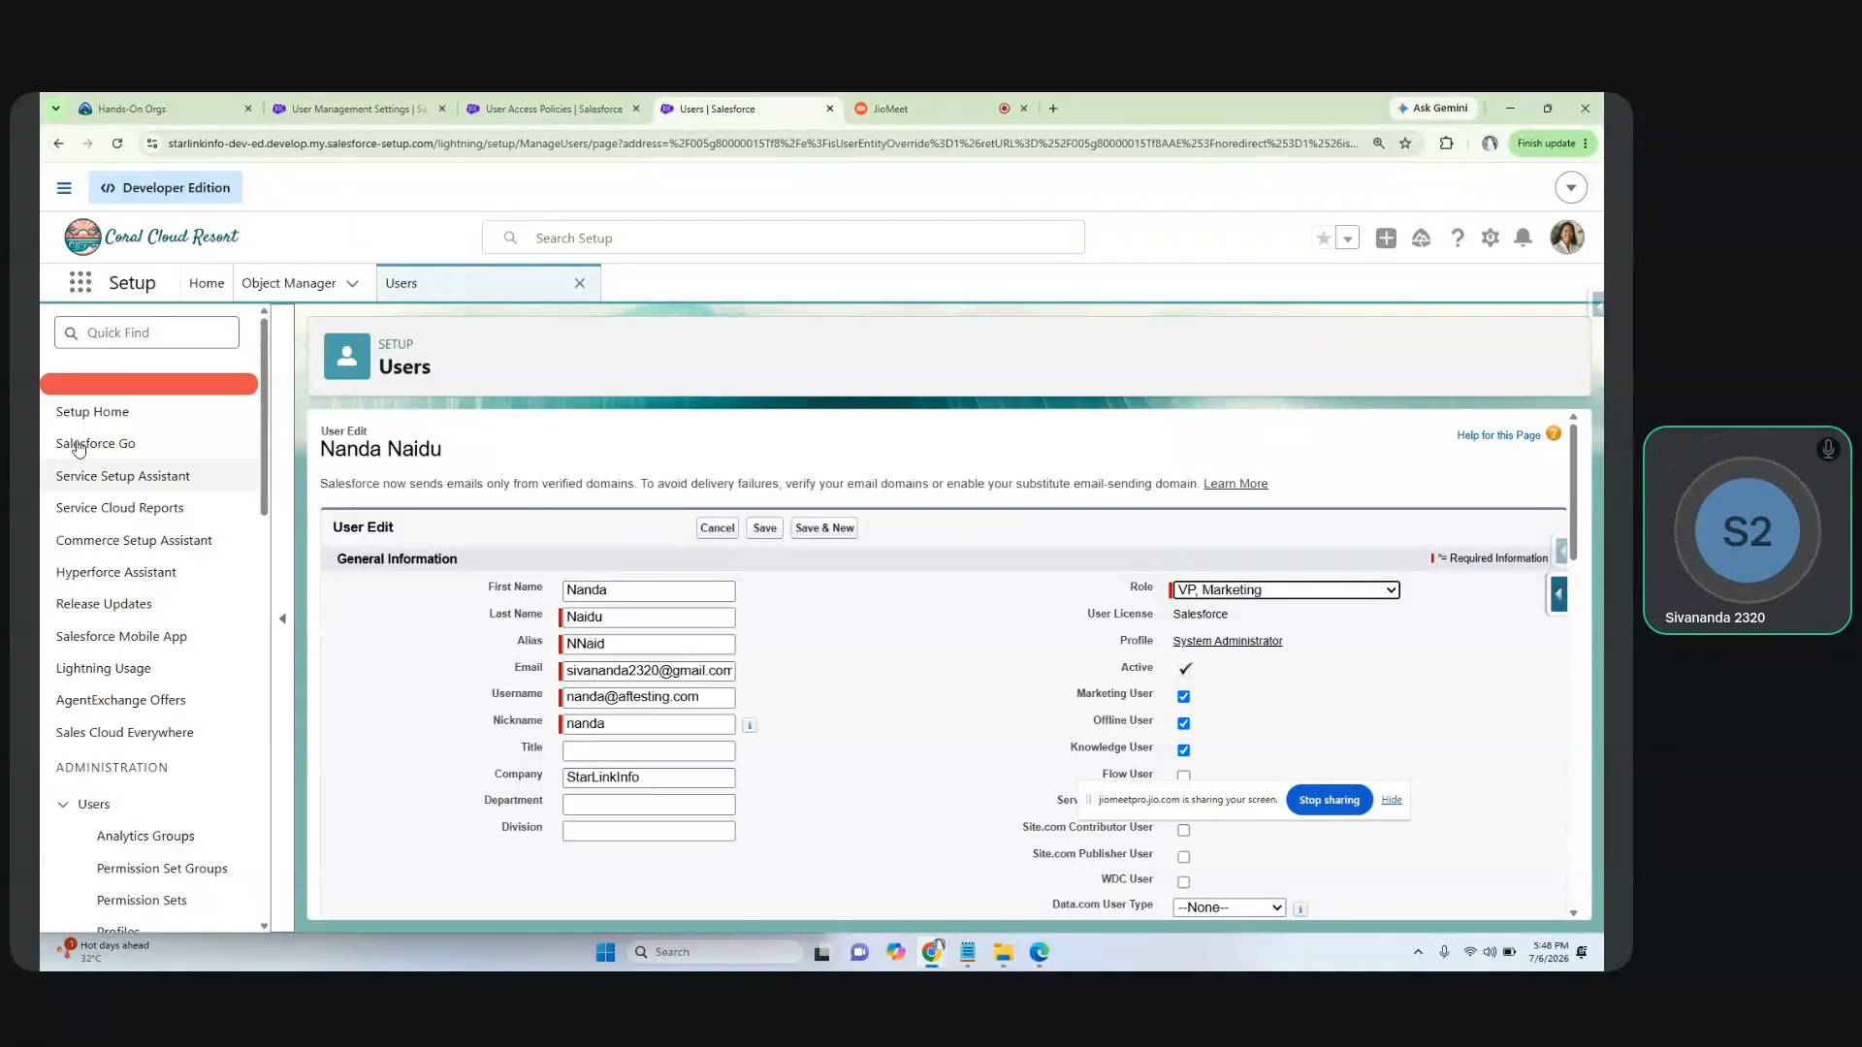
Step: Find the Public Groups setup page and open it in a new browser tab
click(124, 333)
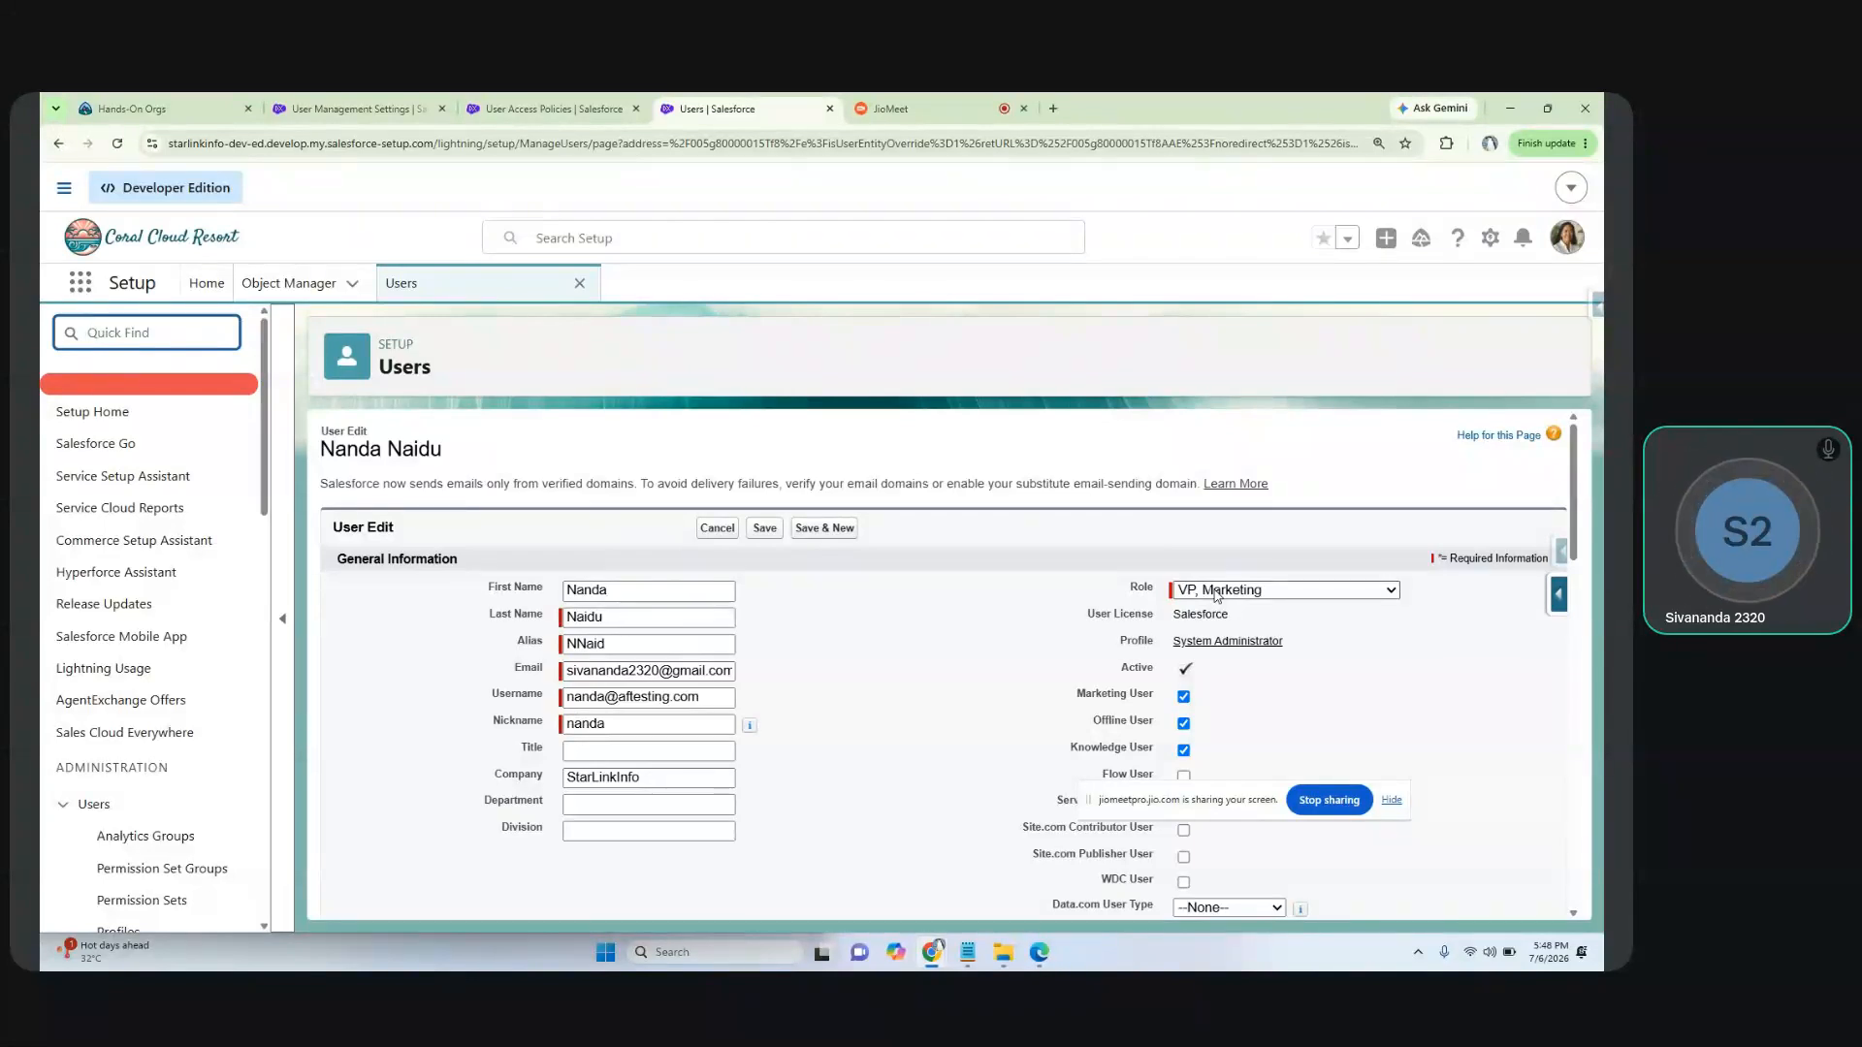
text(publc)
text(i g)
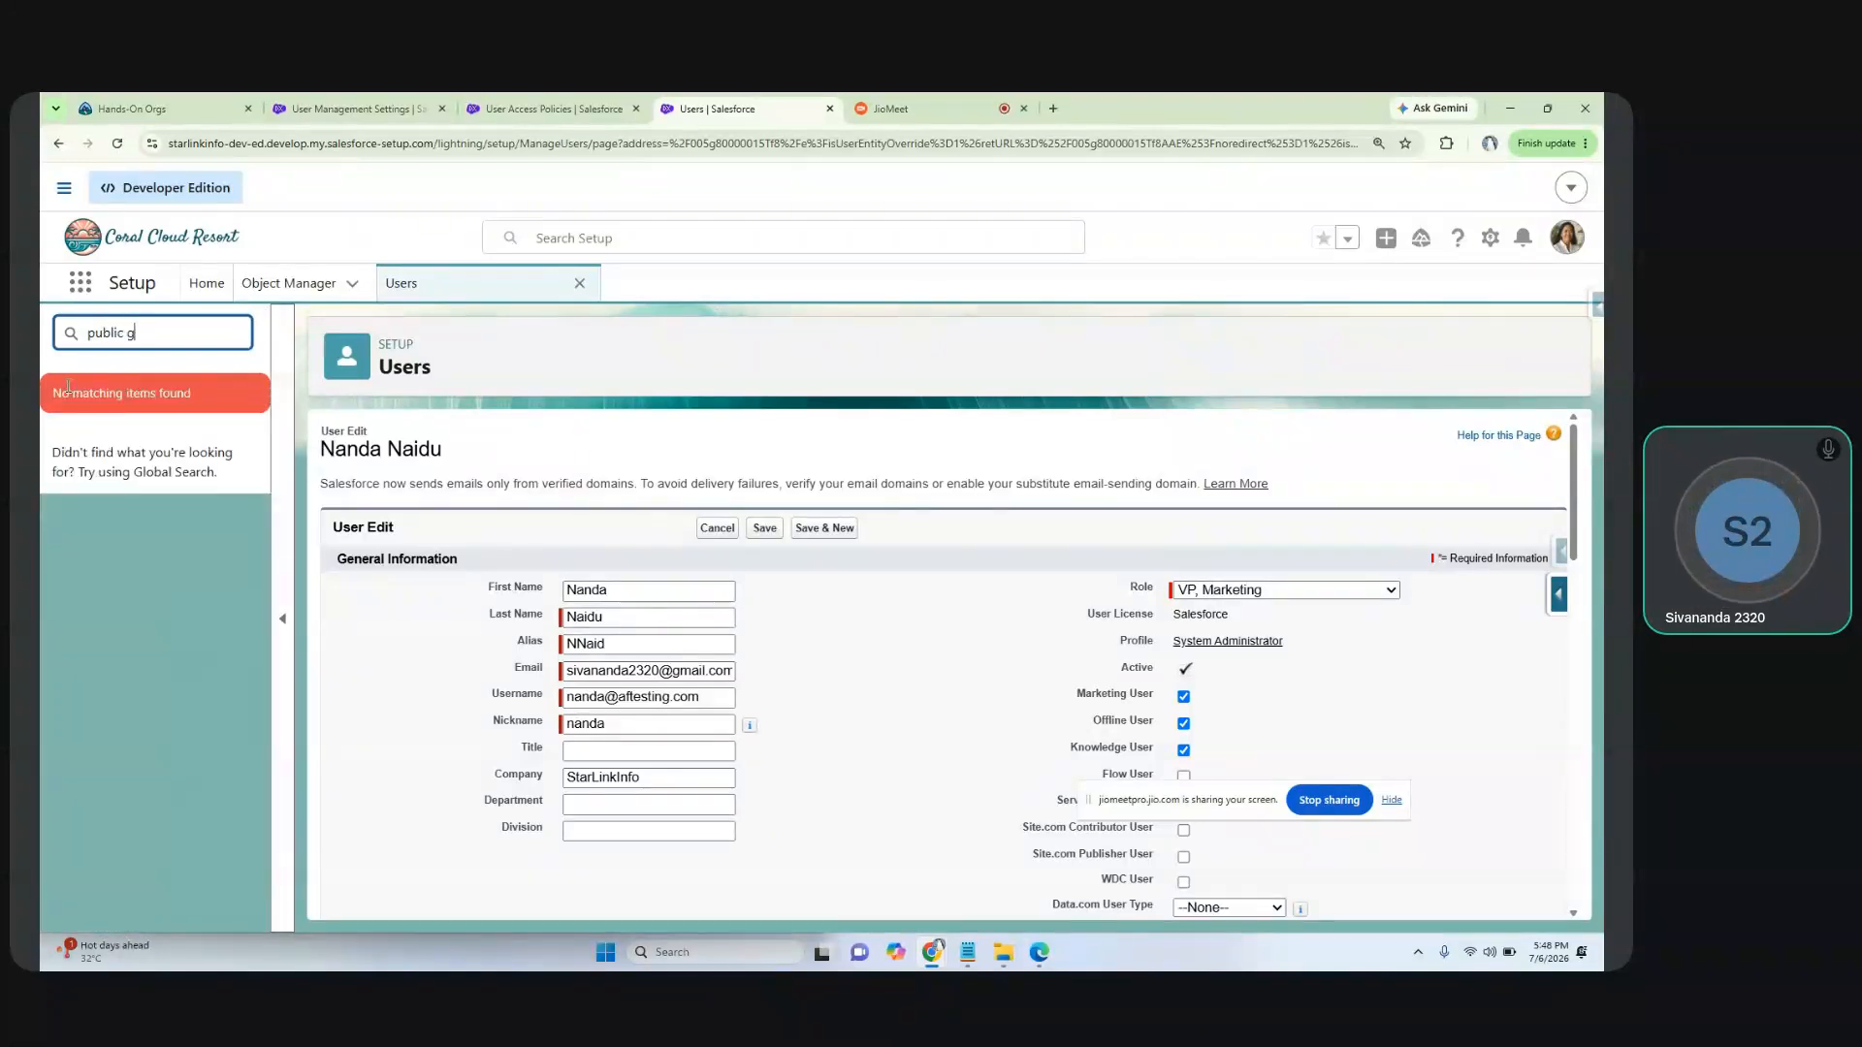
text(r)
ctrl+click(128, 449)
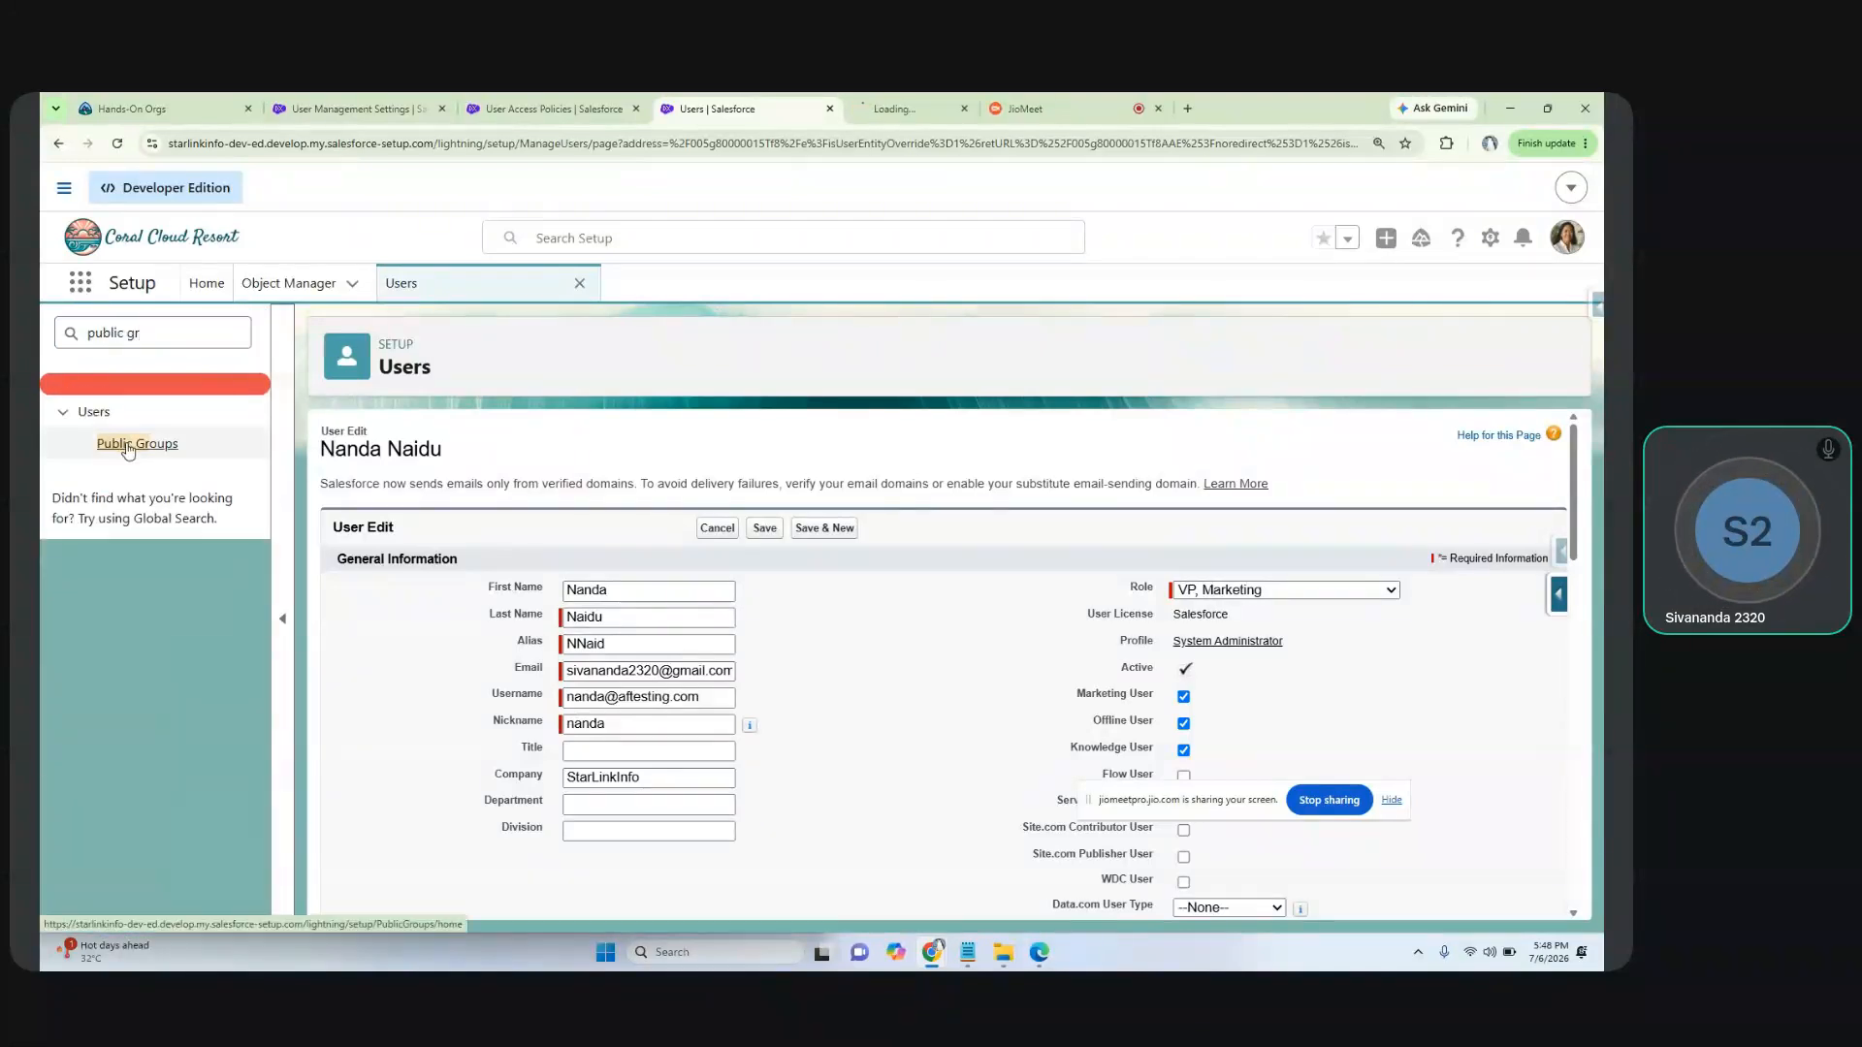
click(921, 112)
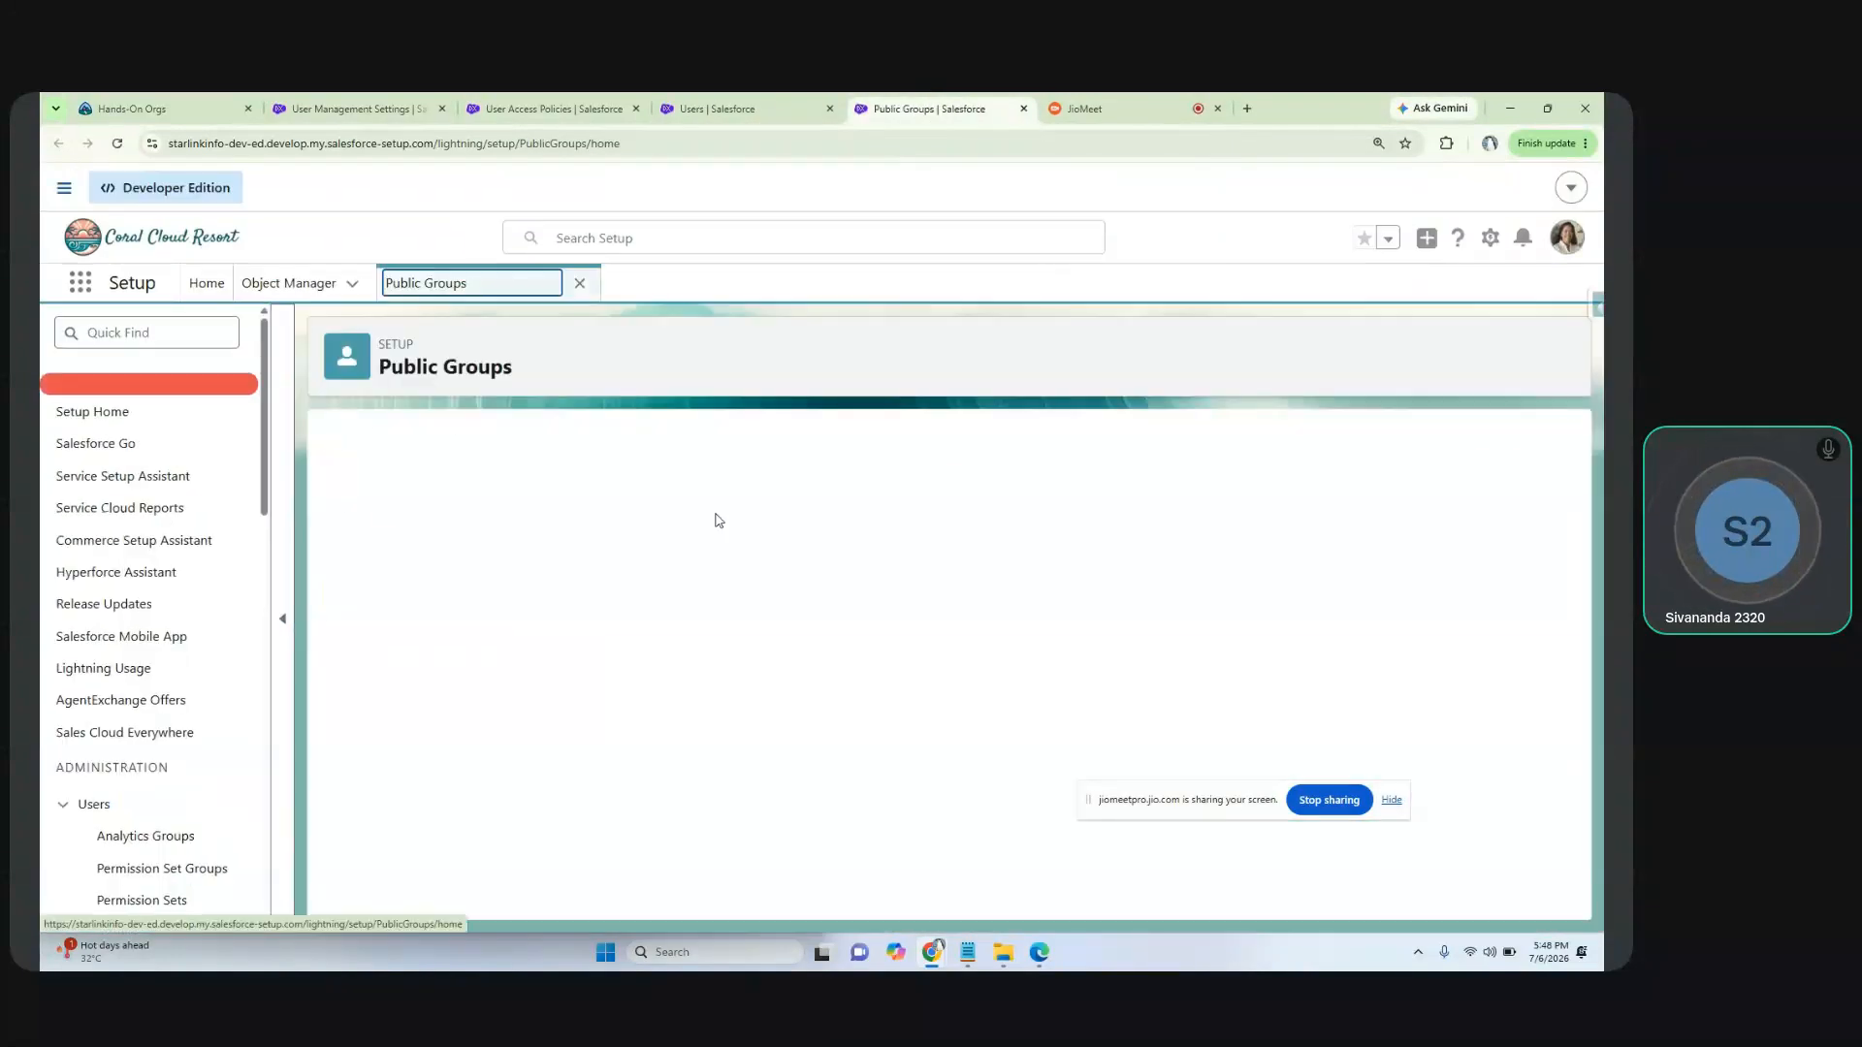
Step: Create and save a new public group labelled Marketing Team
click(956, 562)
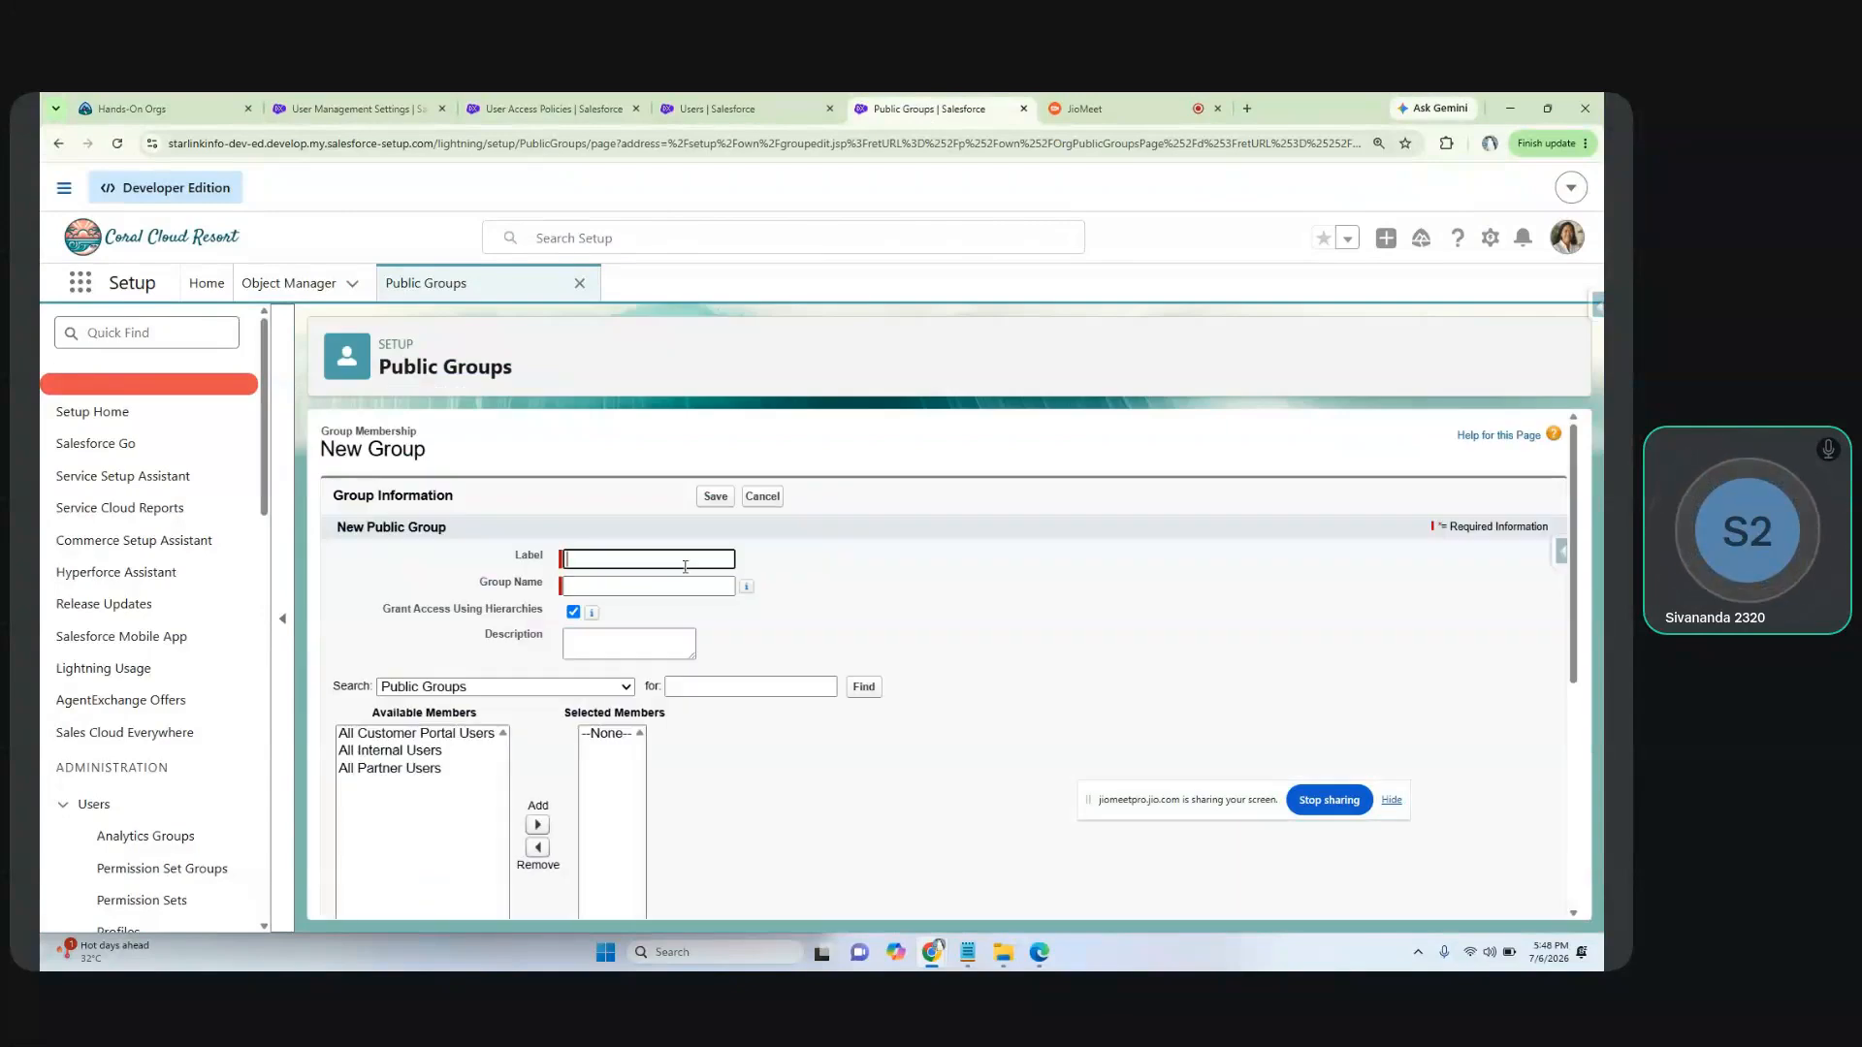
text(Marketing Team)
key(Tab)
click(718, 497)
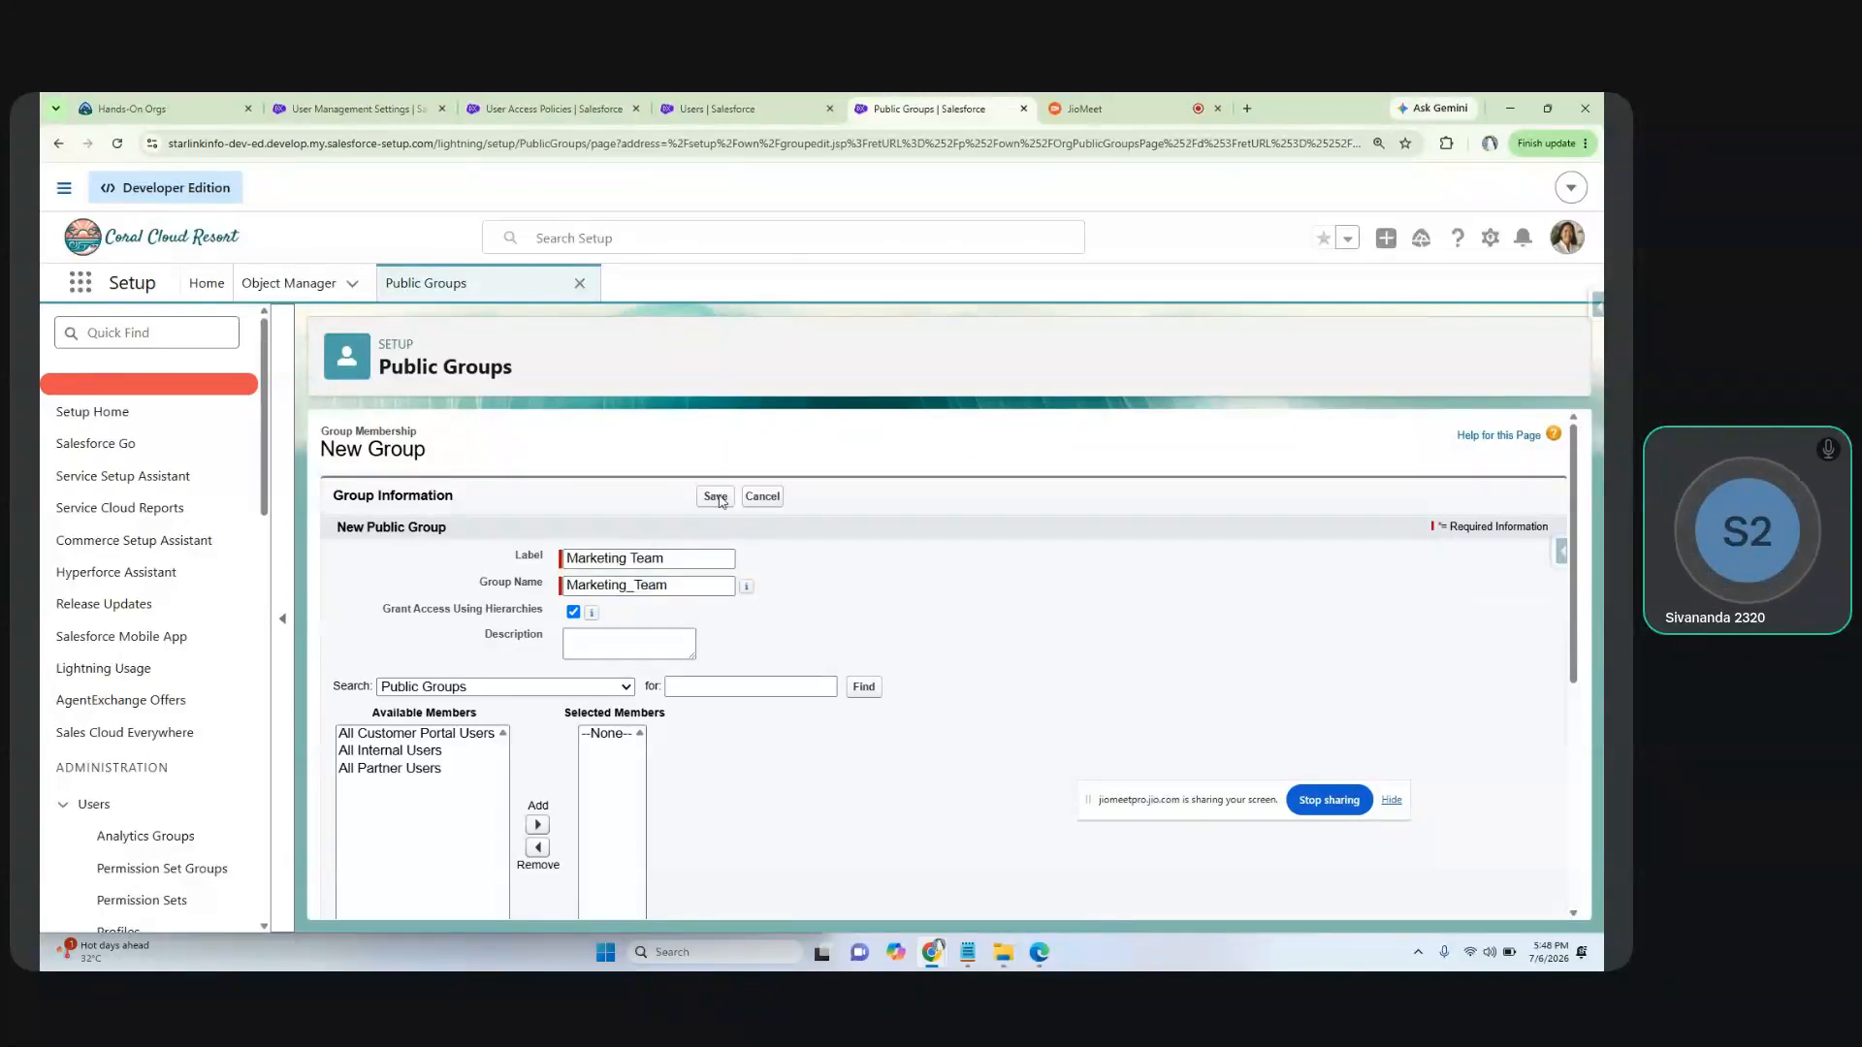
Step: Discard the pending edit of the user record and open the Marketing Team public group's detail page
click(718, 105)
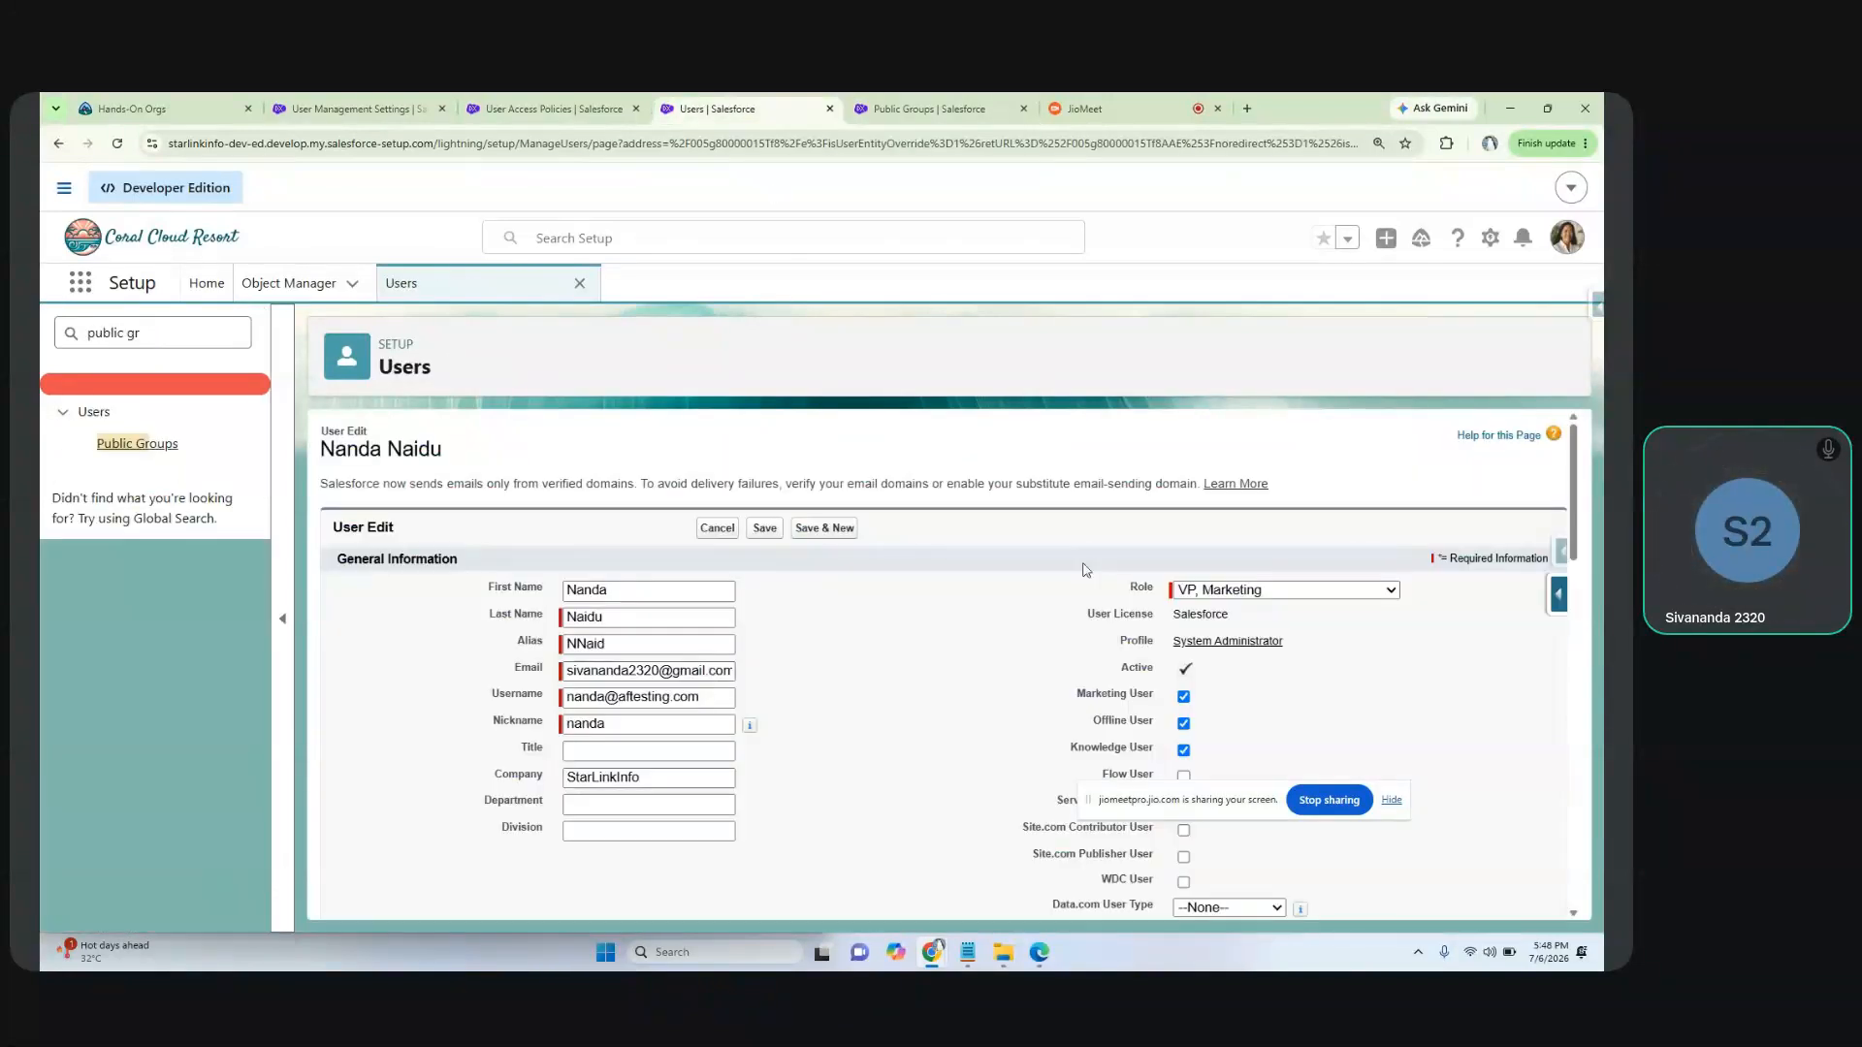
click(717, 529)
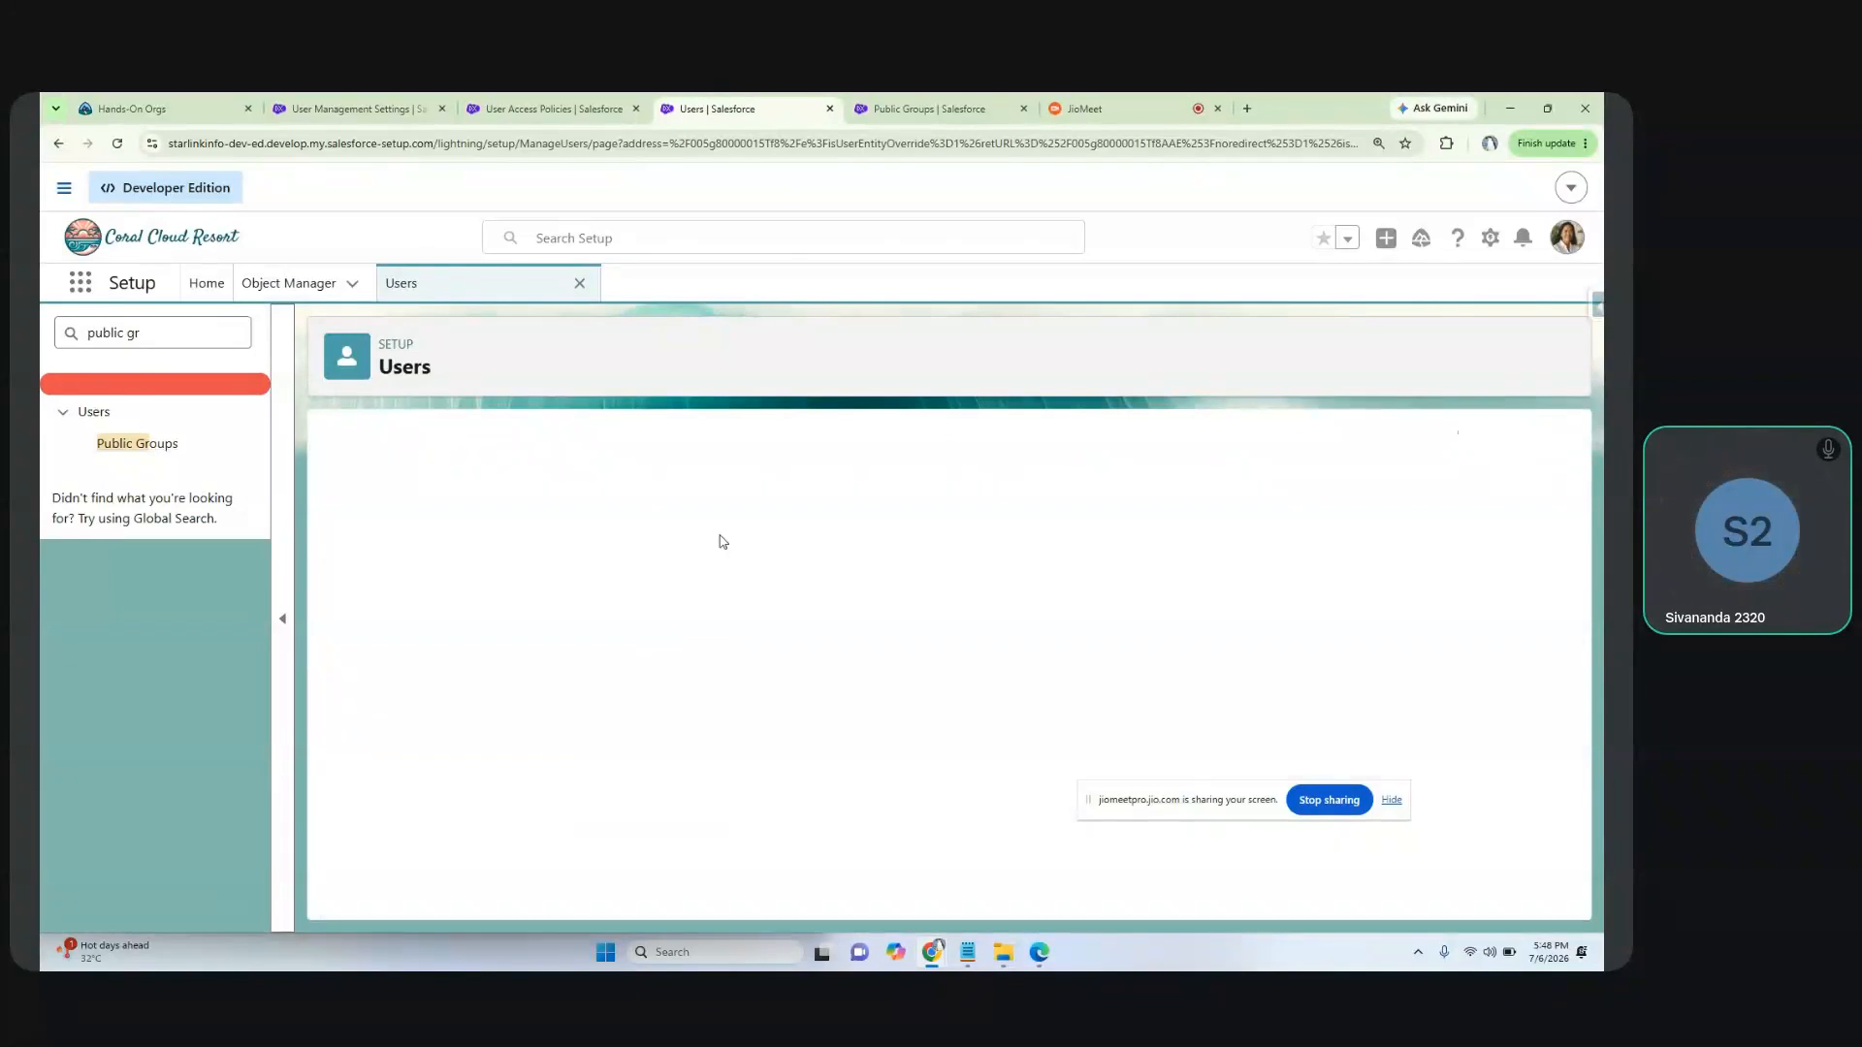
click(881, 103)
click(427, 605)
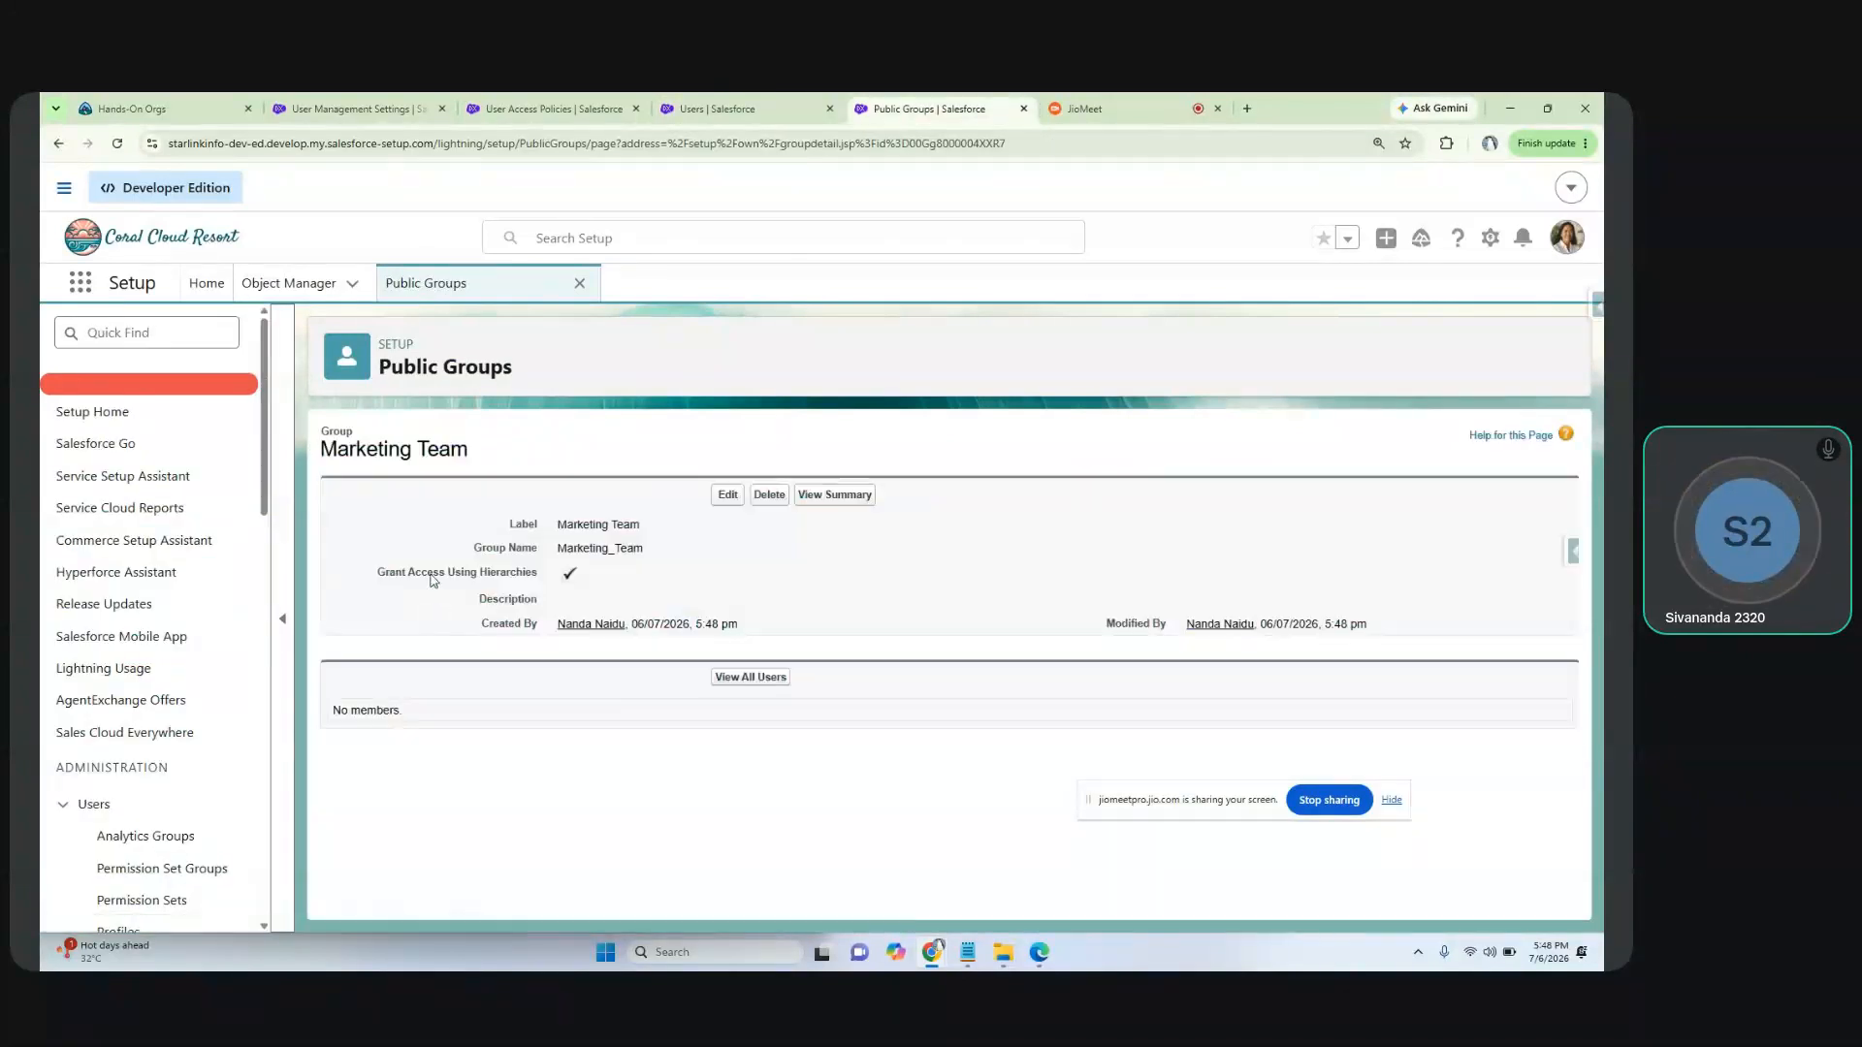
Step: Review the Marketing Team group's details and the user's detail page, leaving the group's edit form without changes
click(724, 499)
click(766, 498)
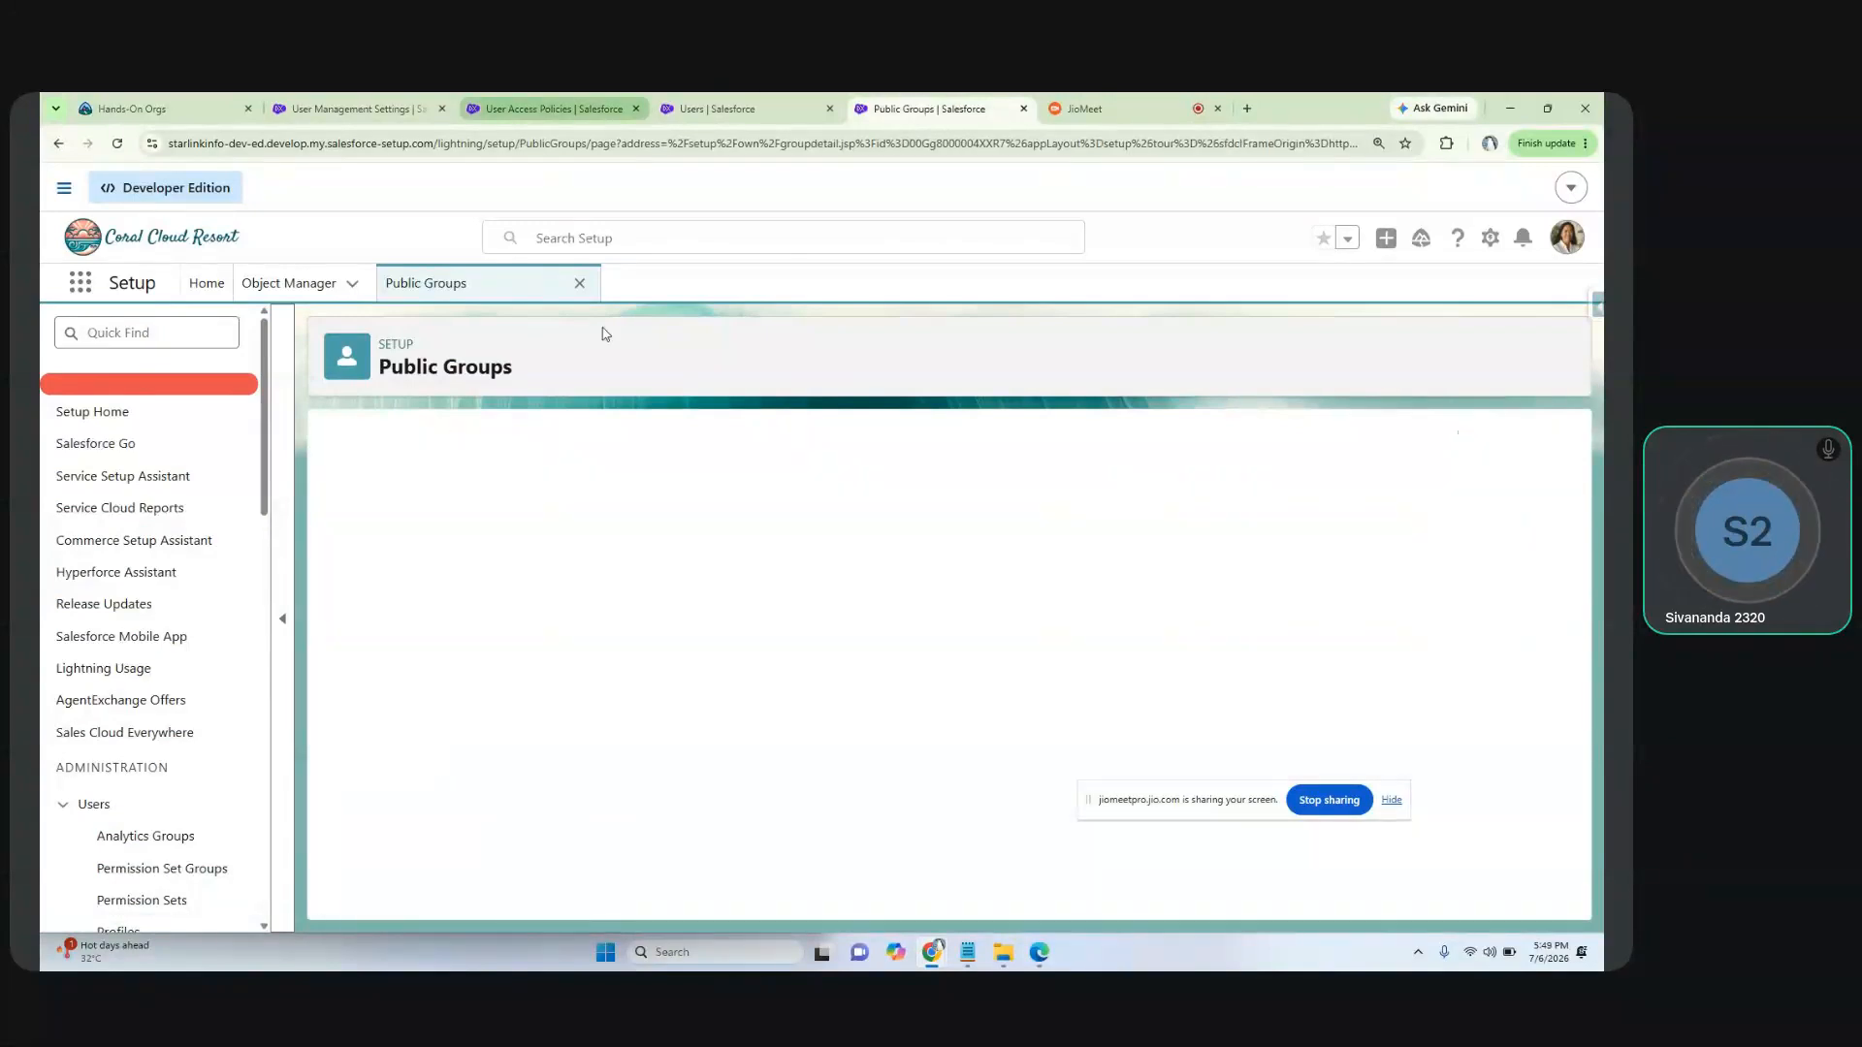
click(703, 107)
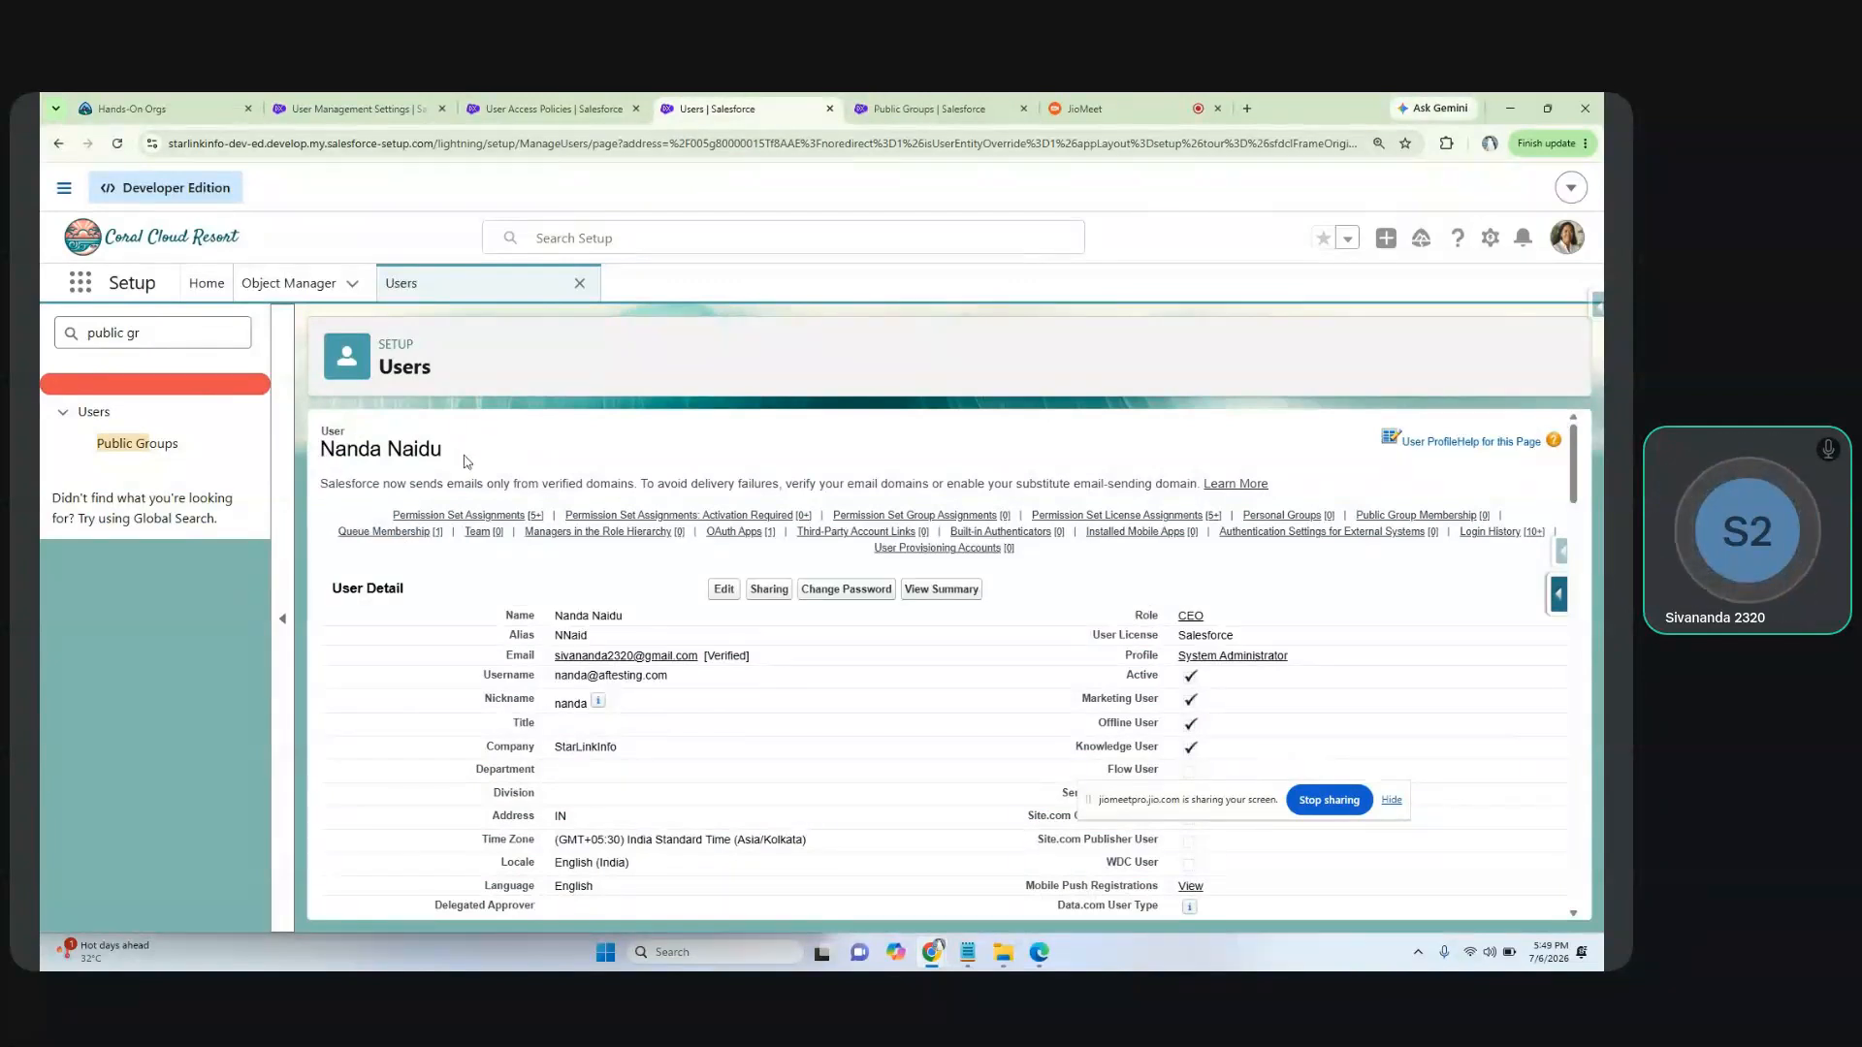
click(929, 108)
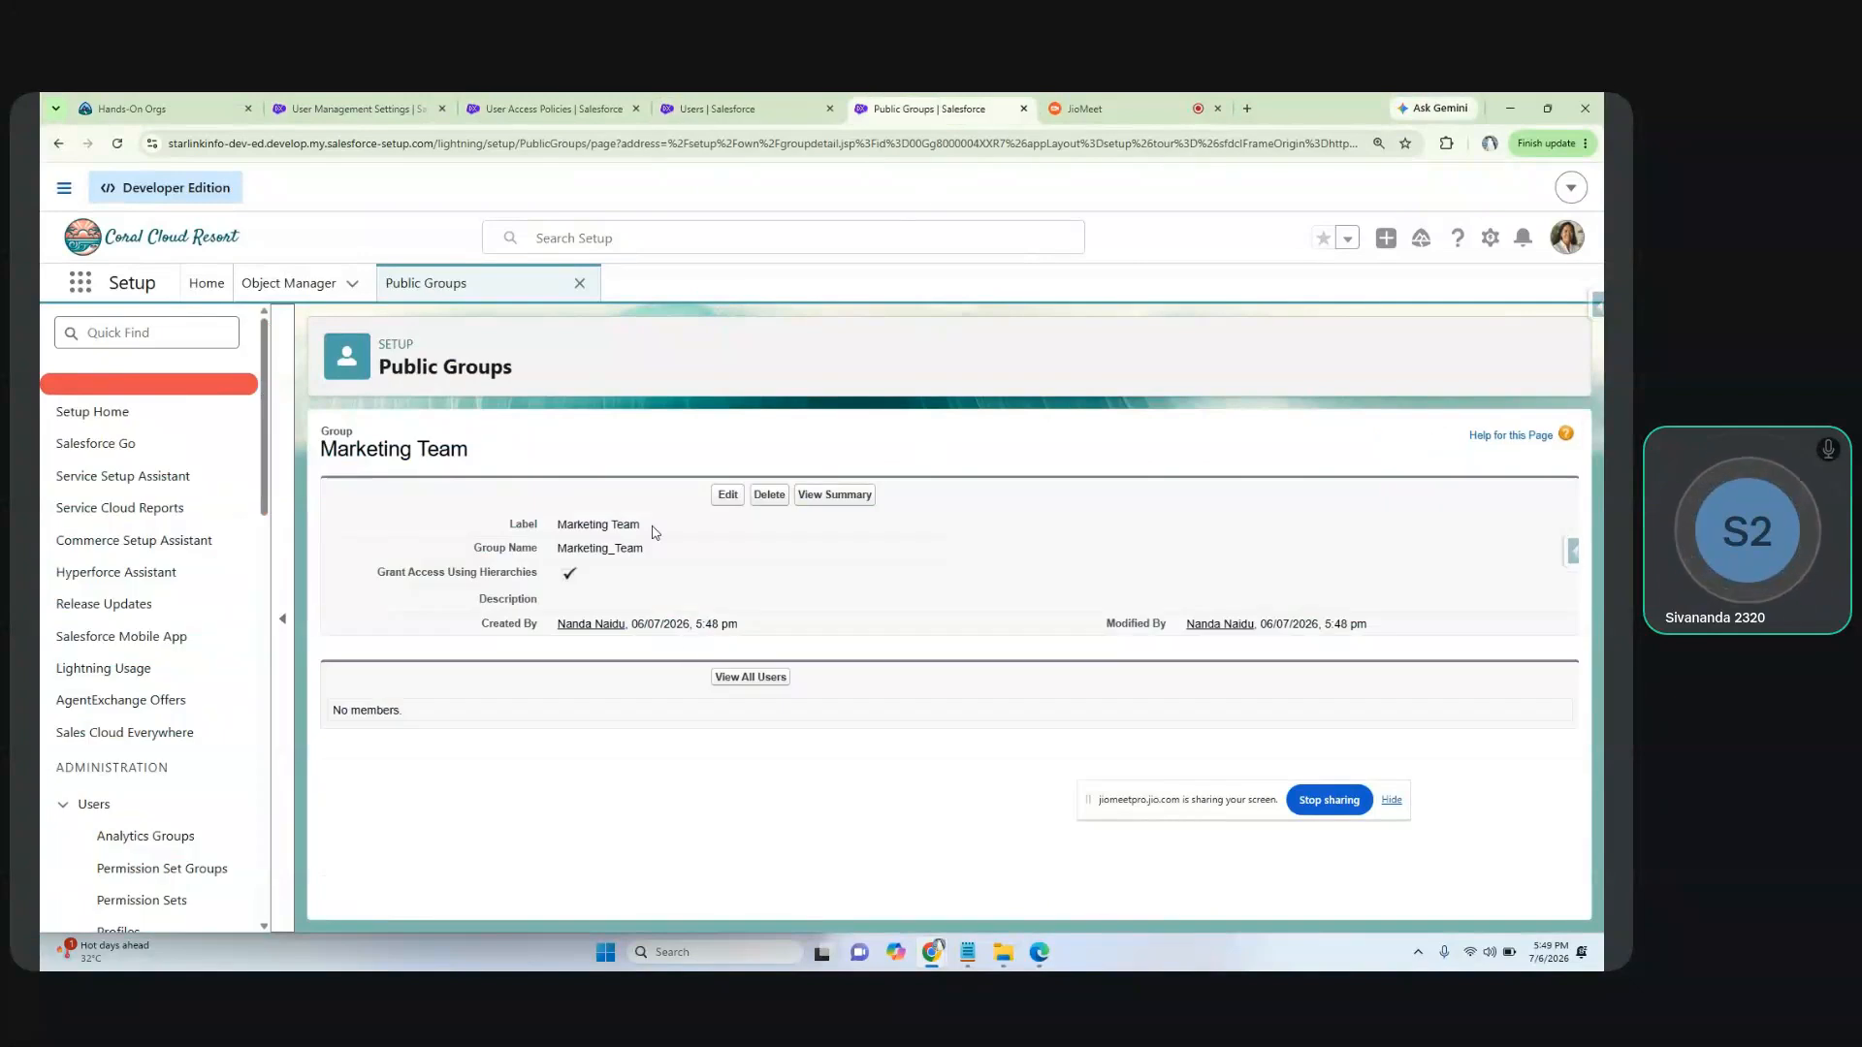
Step: Start a new user access policy and name it Auto assign Marketing group(public)
click(553, 109)
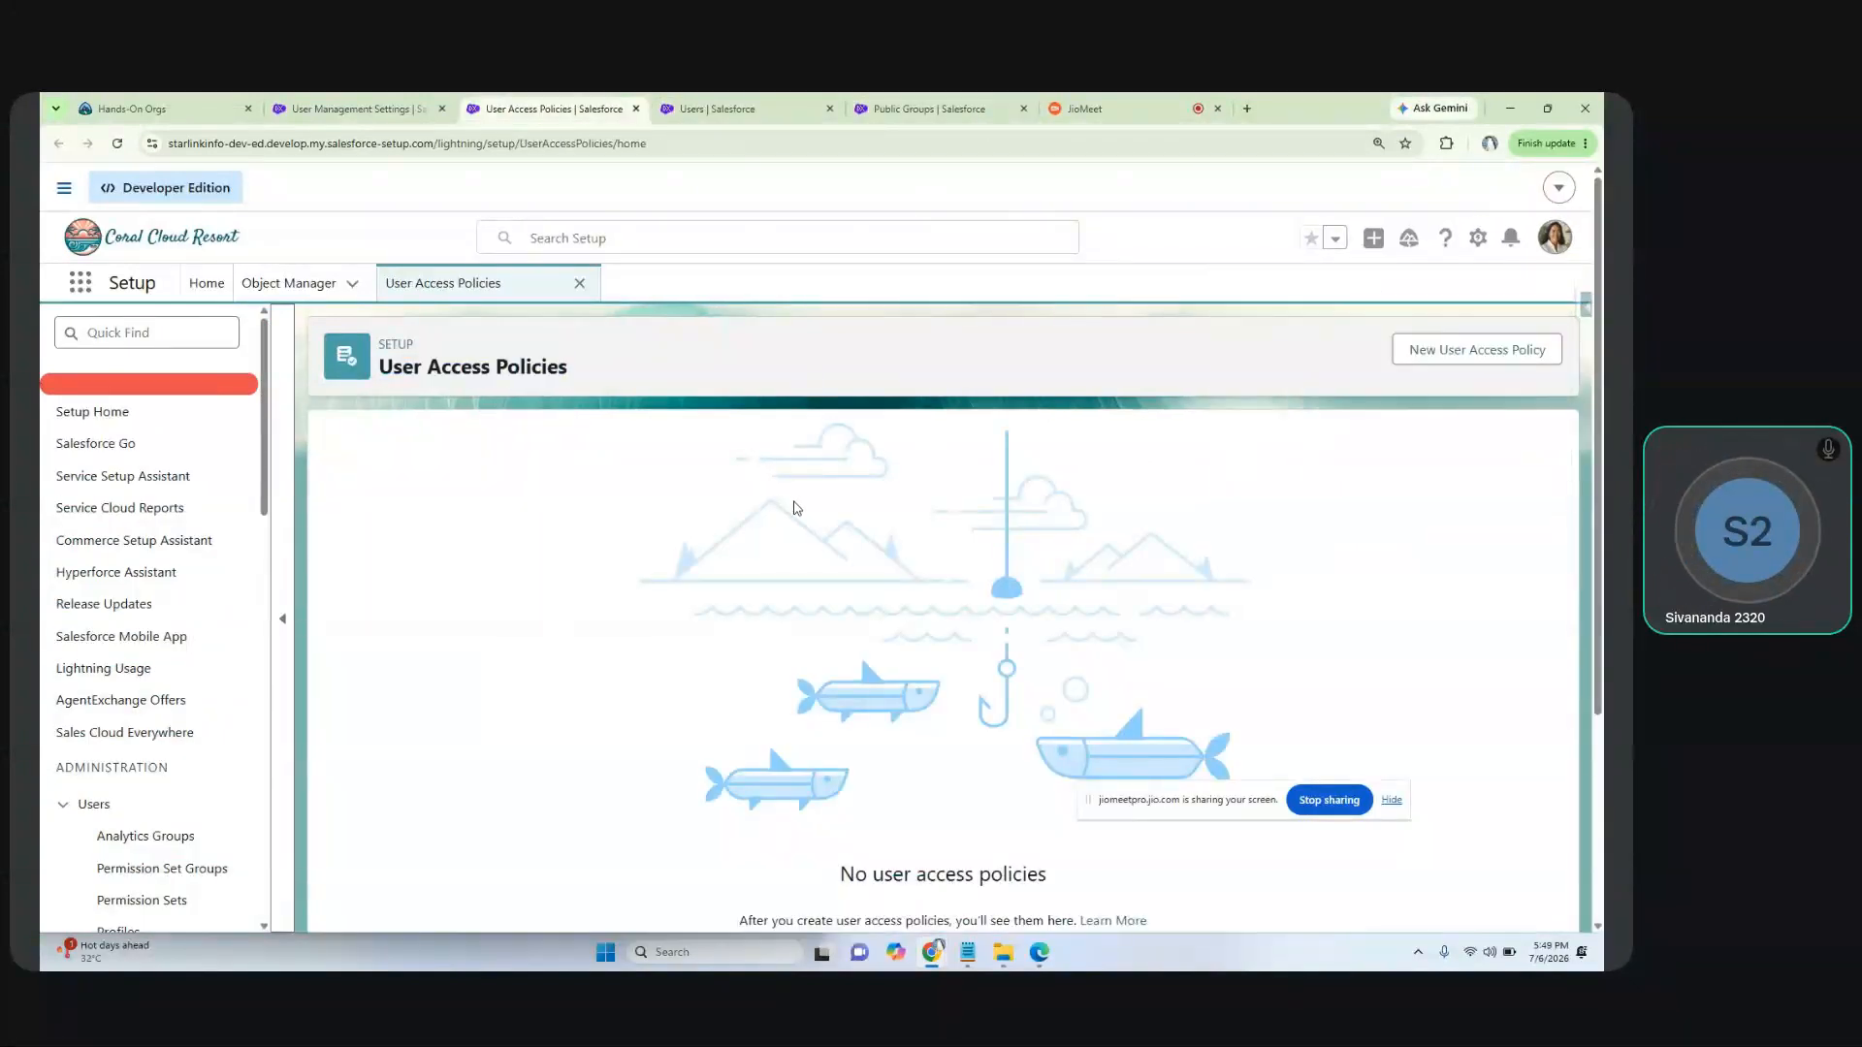
click(1455, 359)
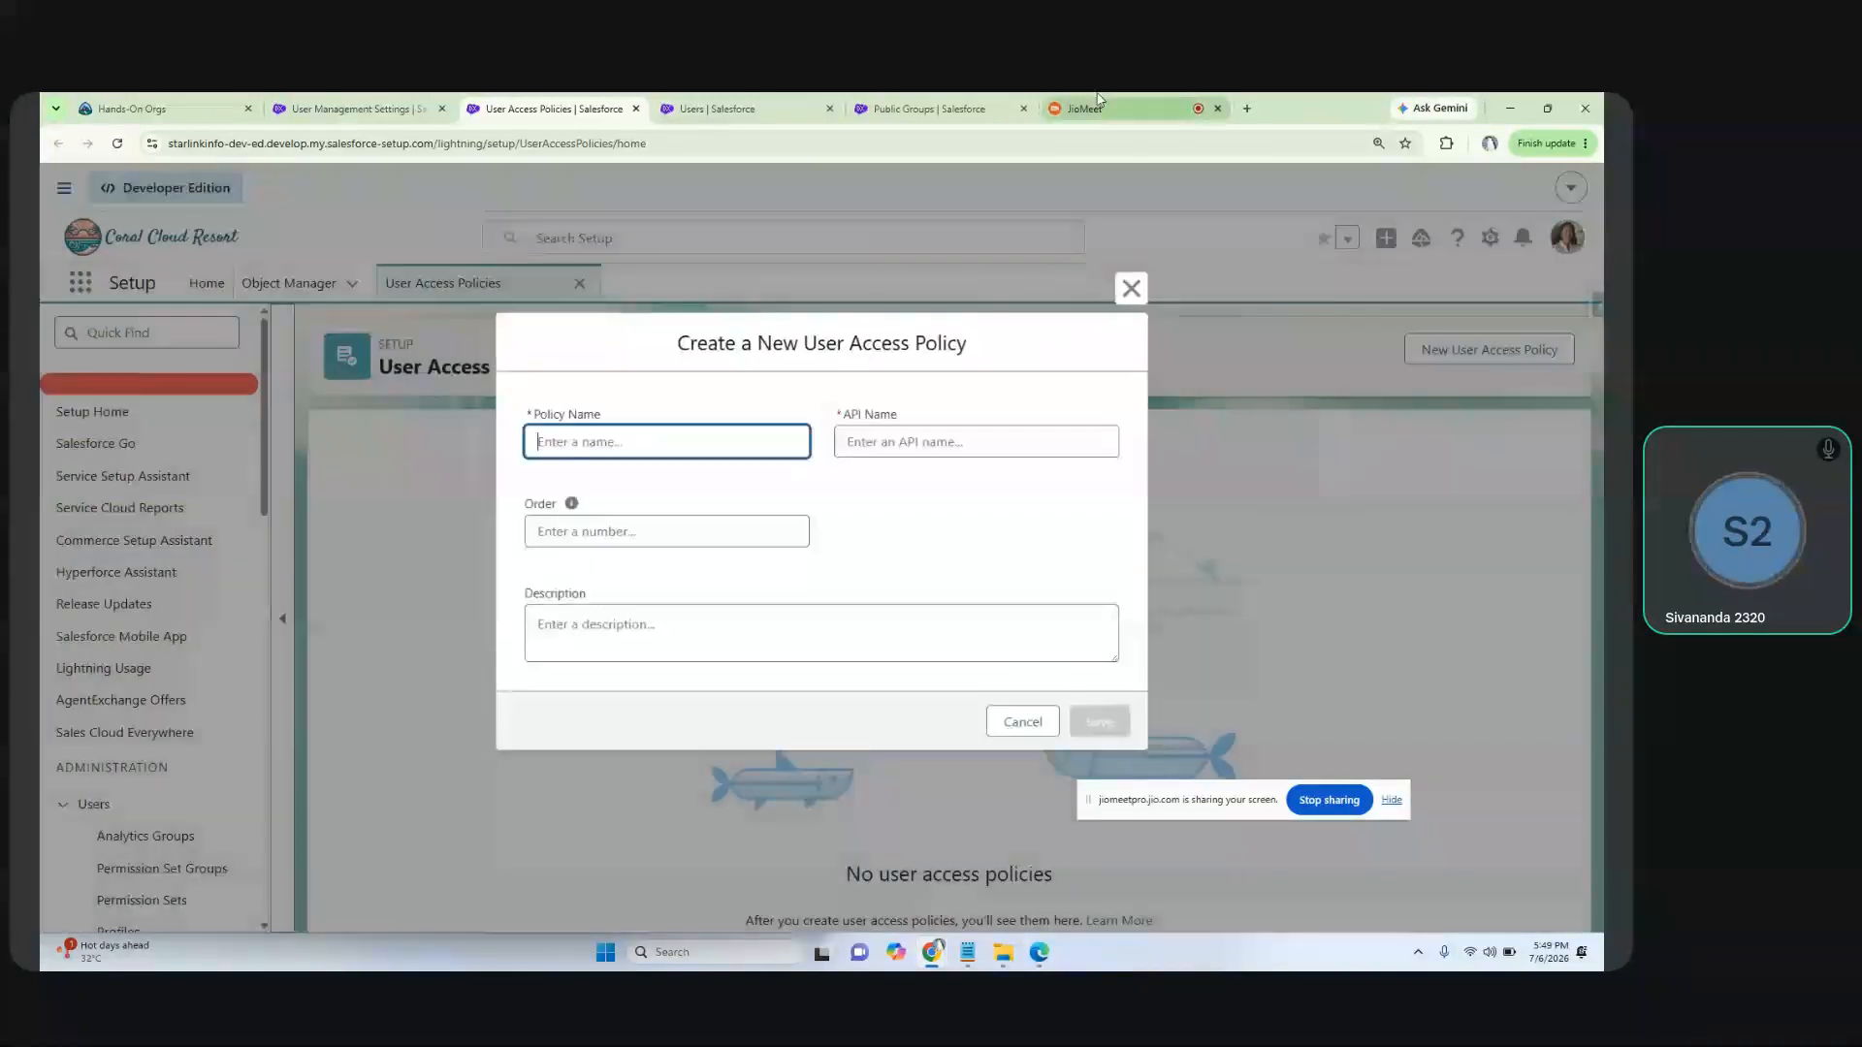
click(1098, 102)
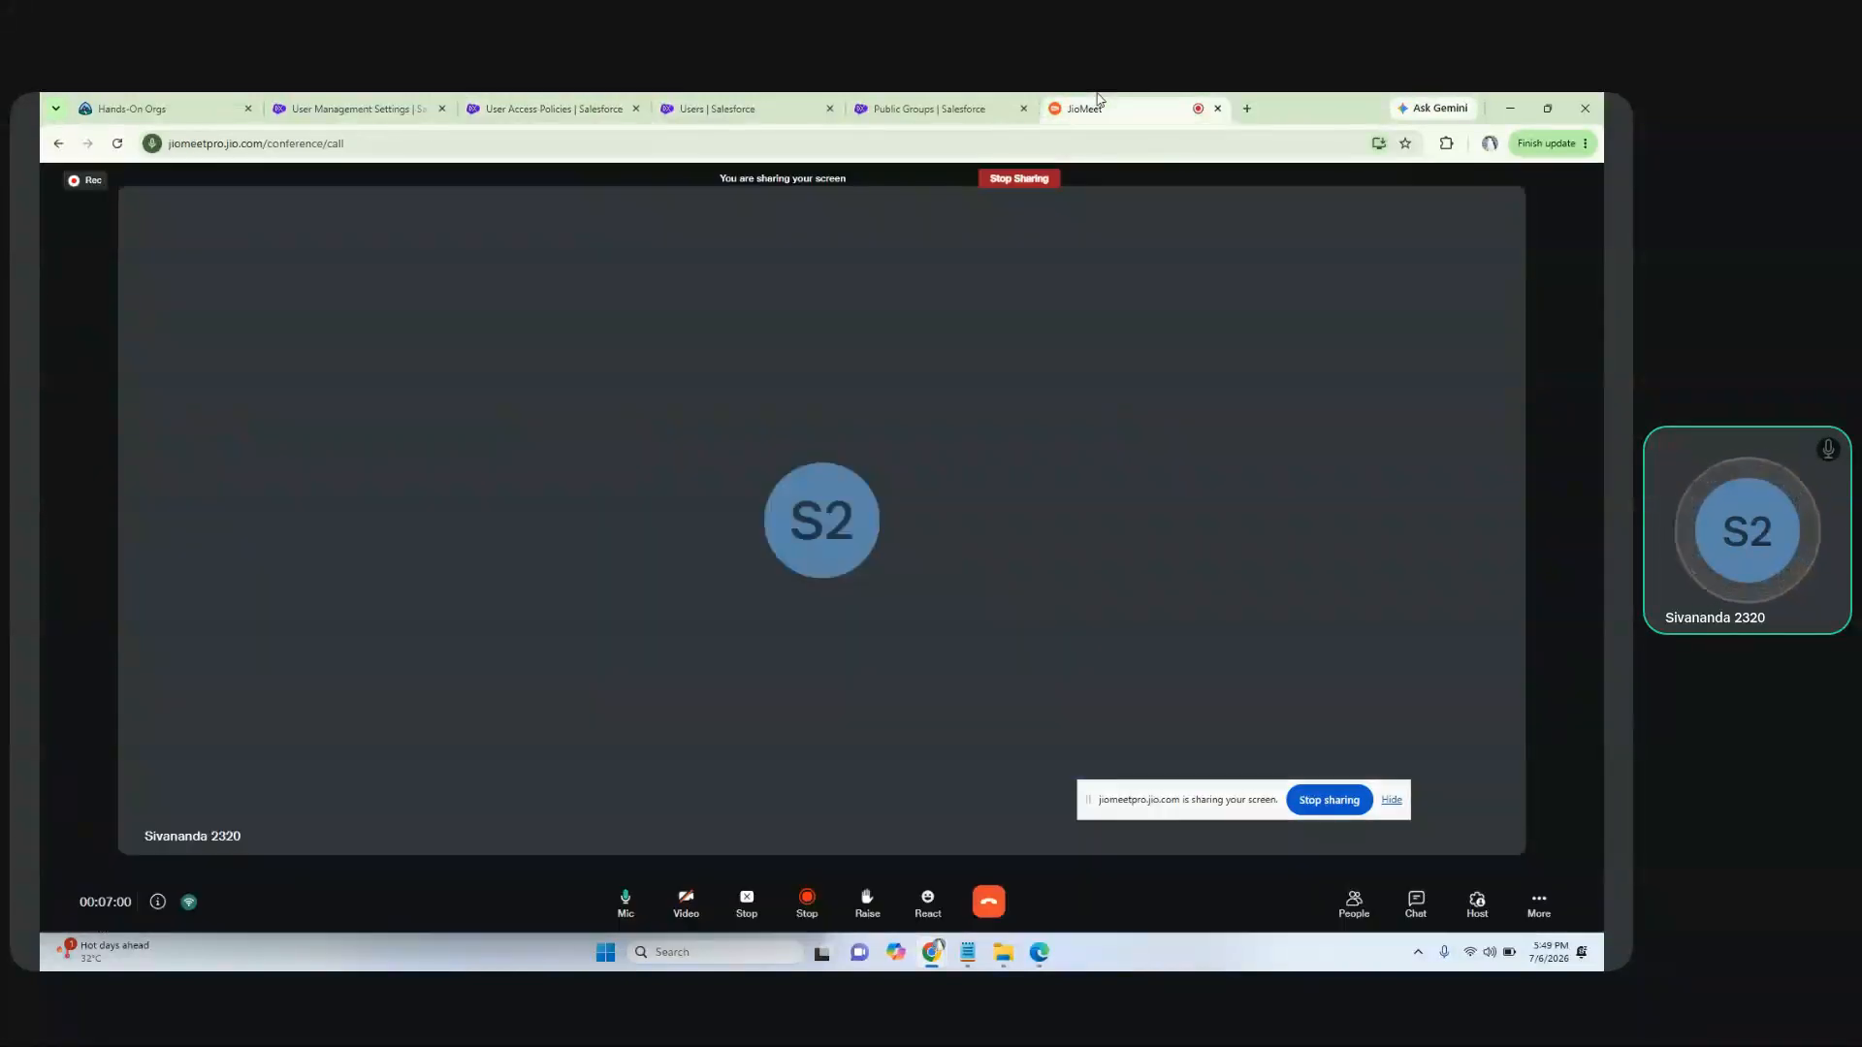
click(523, 106)
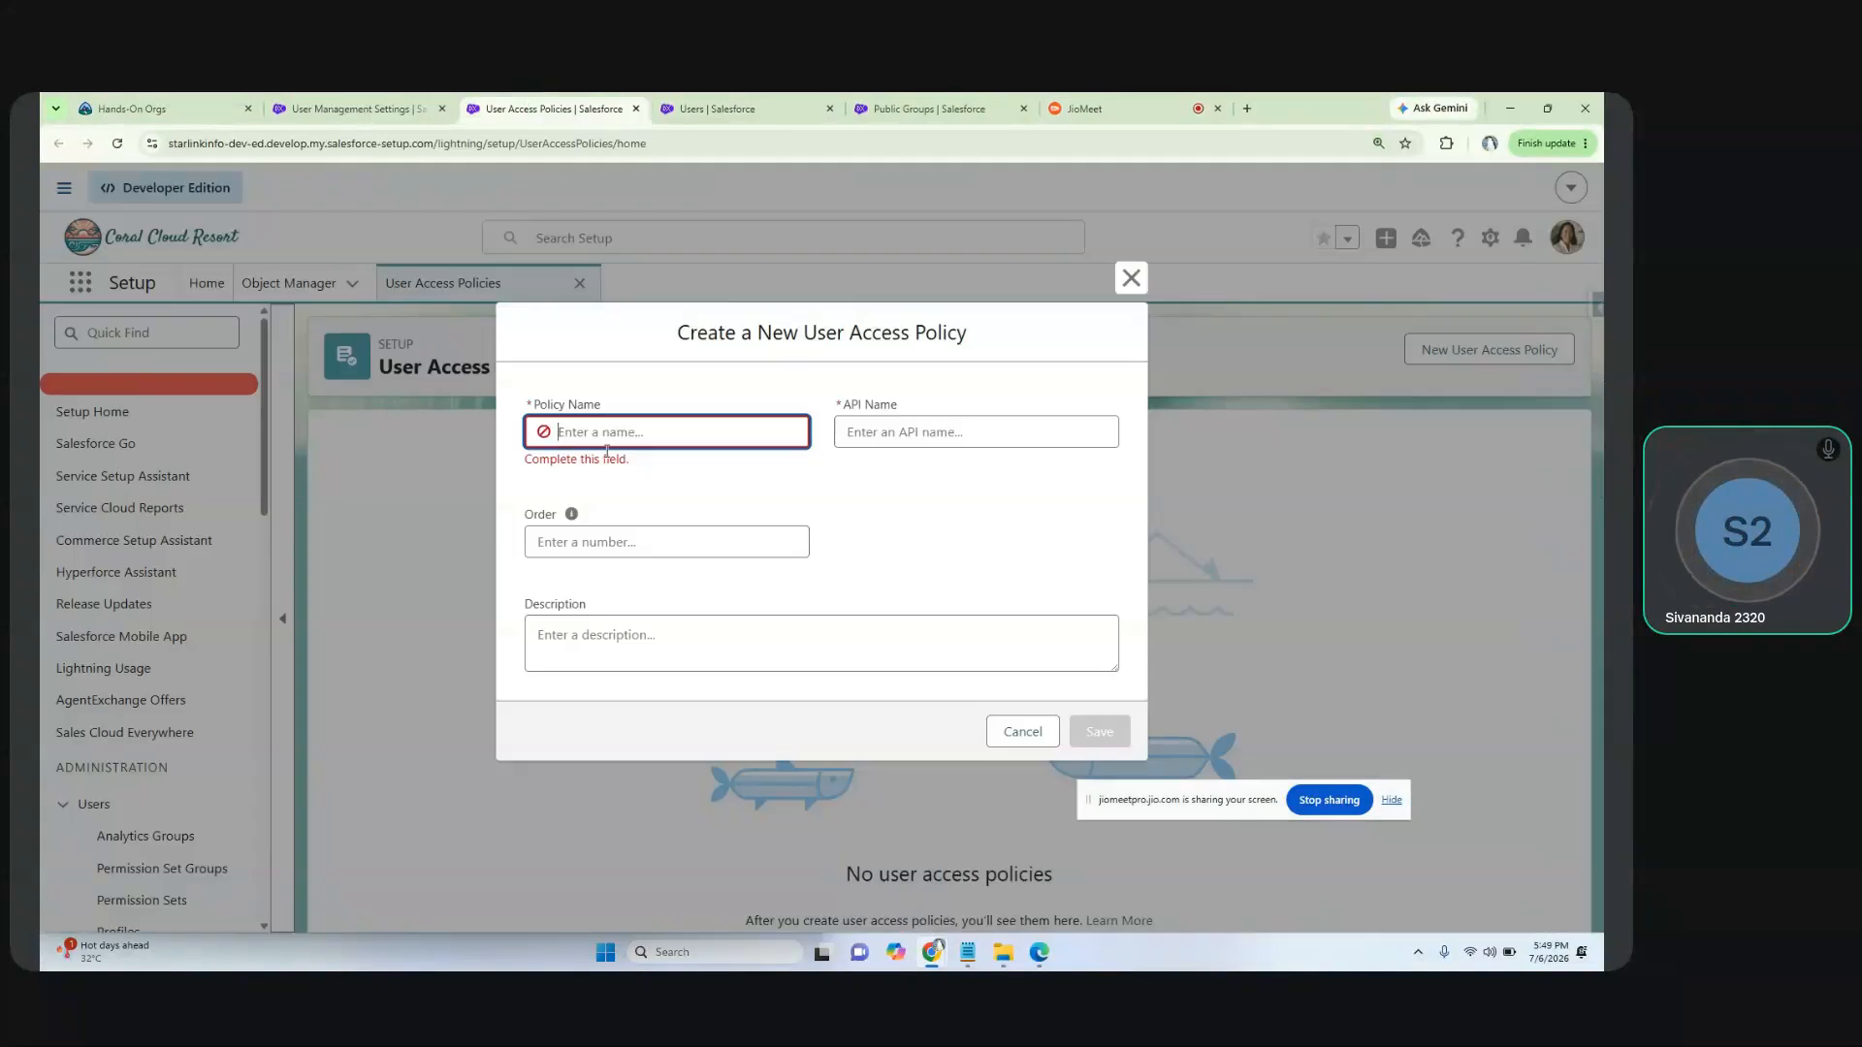
text(Aau)
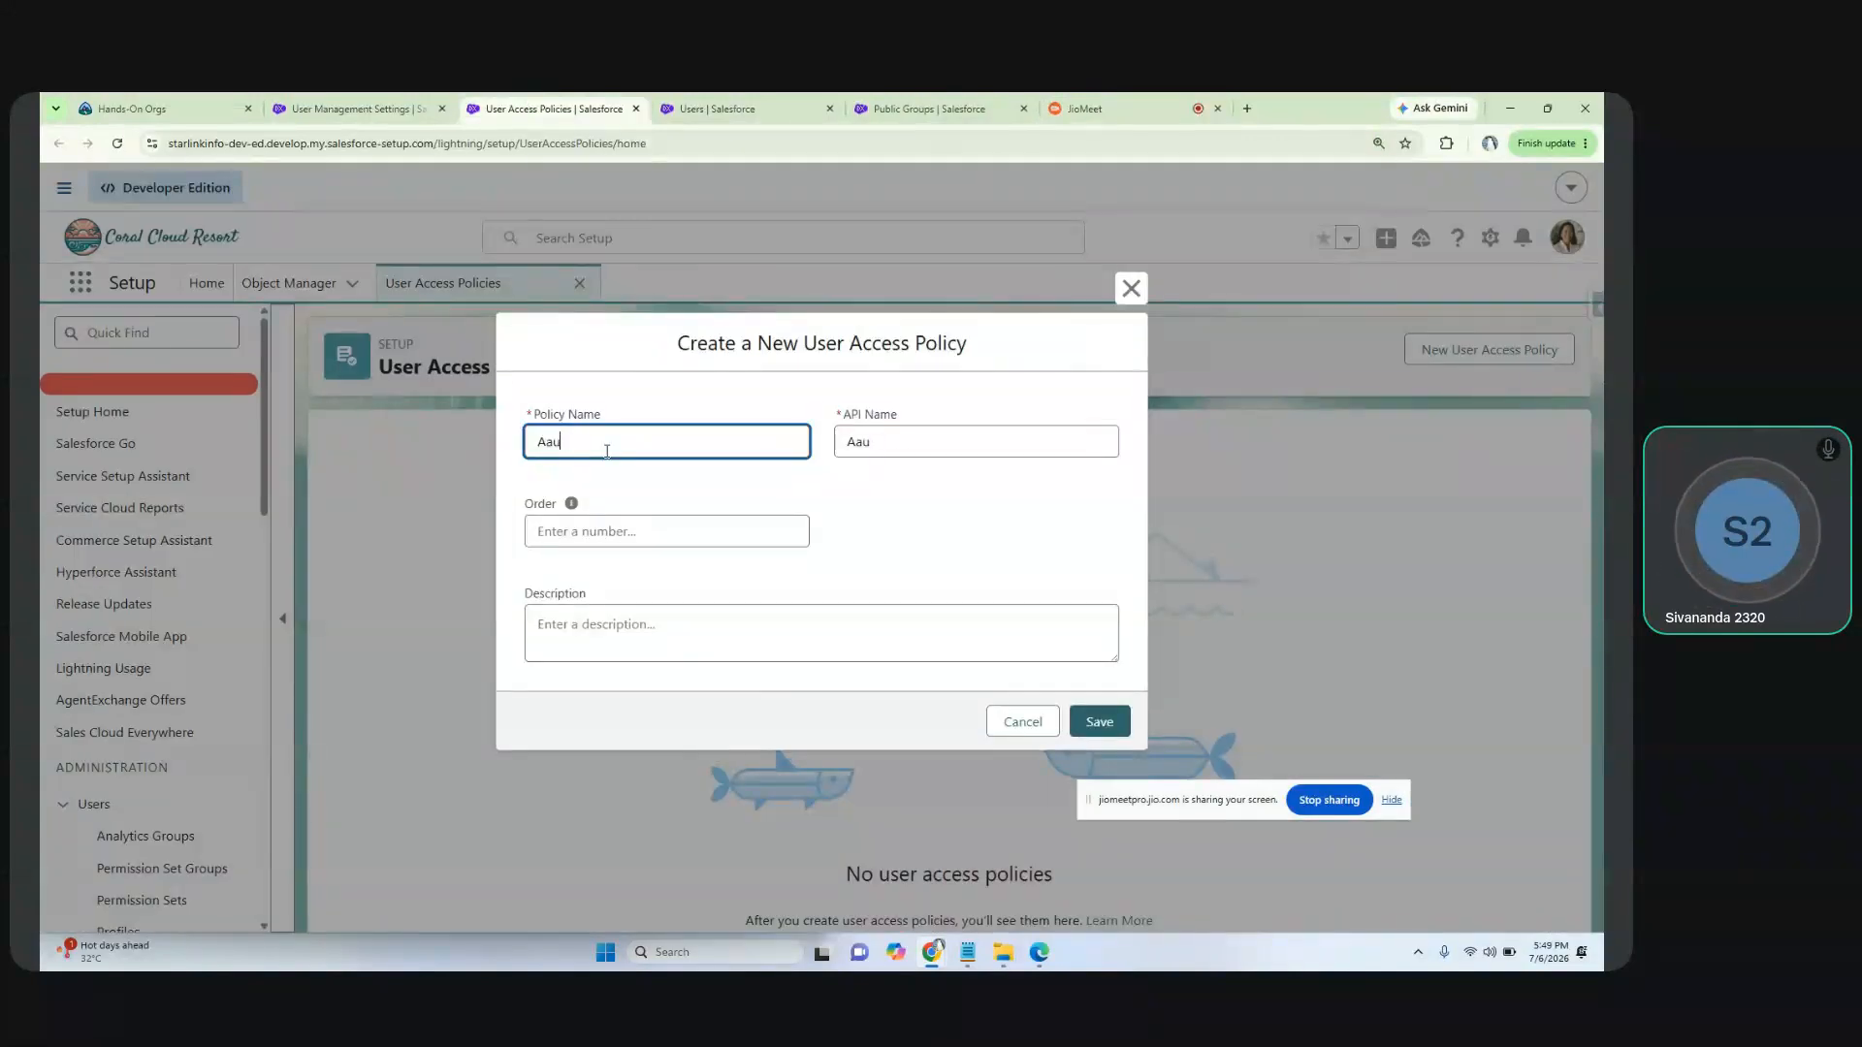
text(assi)
key(BackSpace)
key(BackSpace)
key(BackSpace)
text(assign Marketing group)
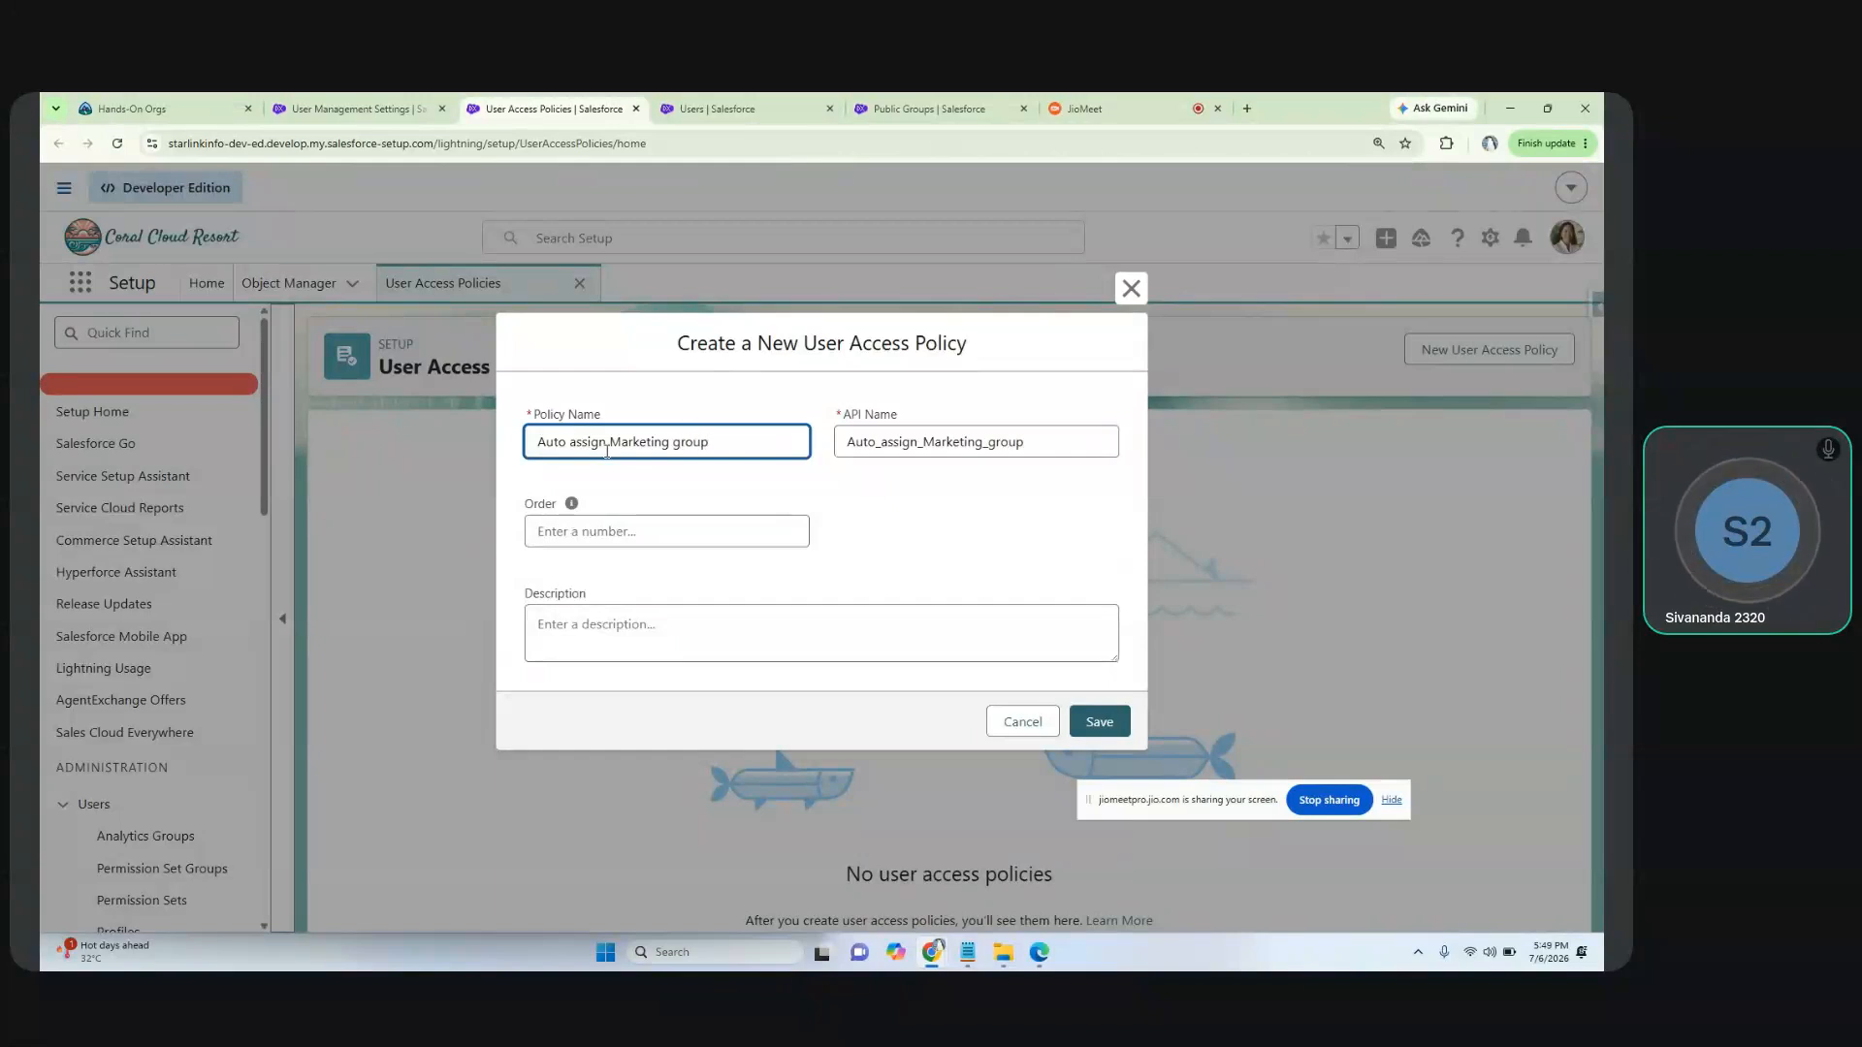
text((public)
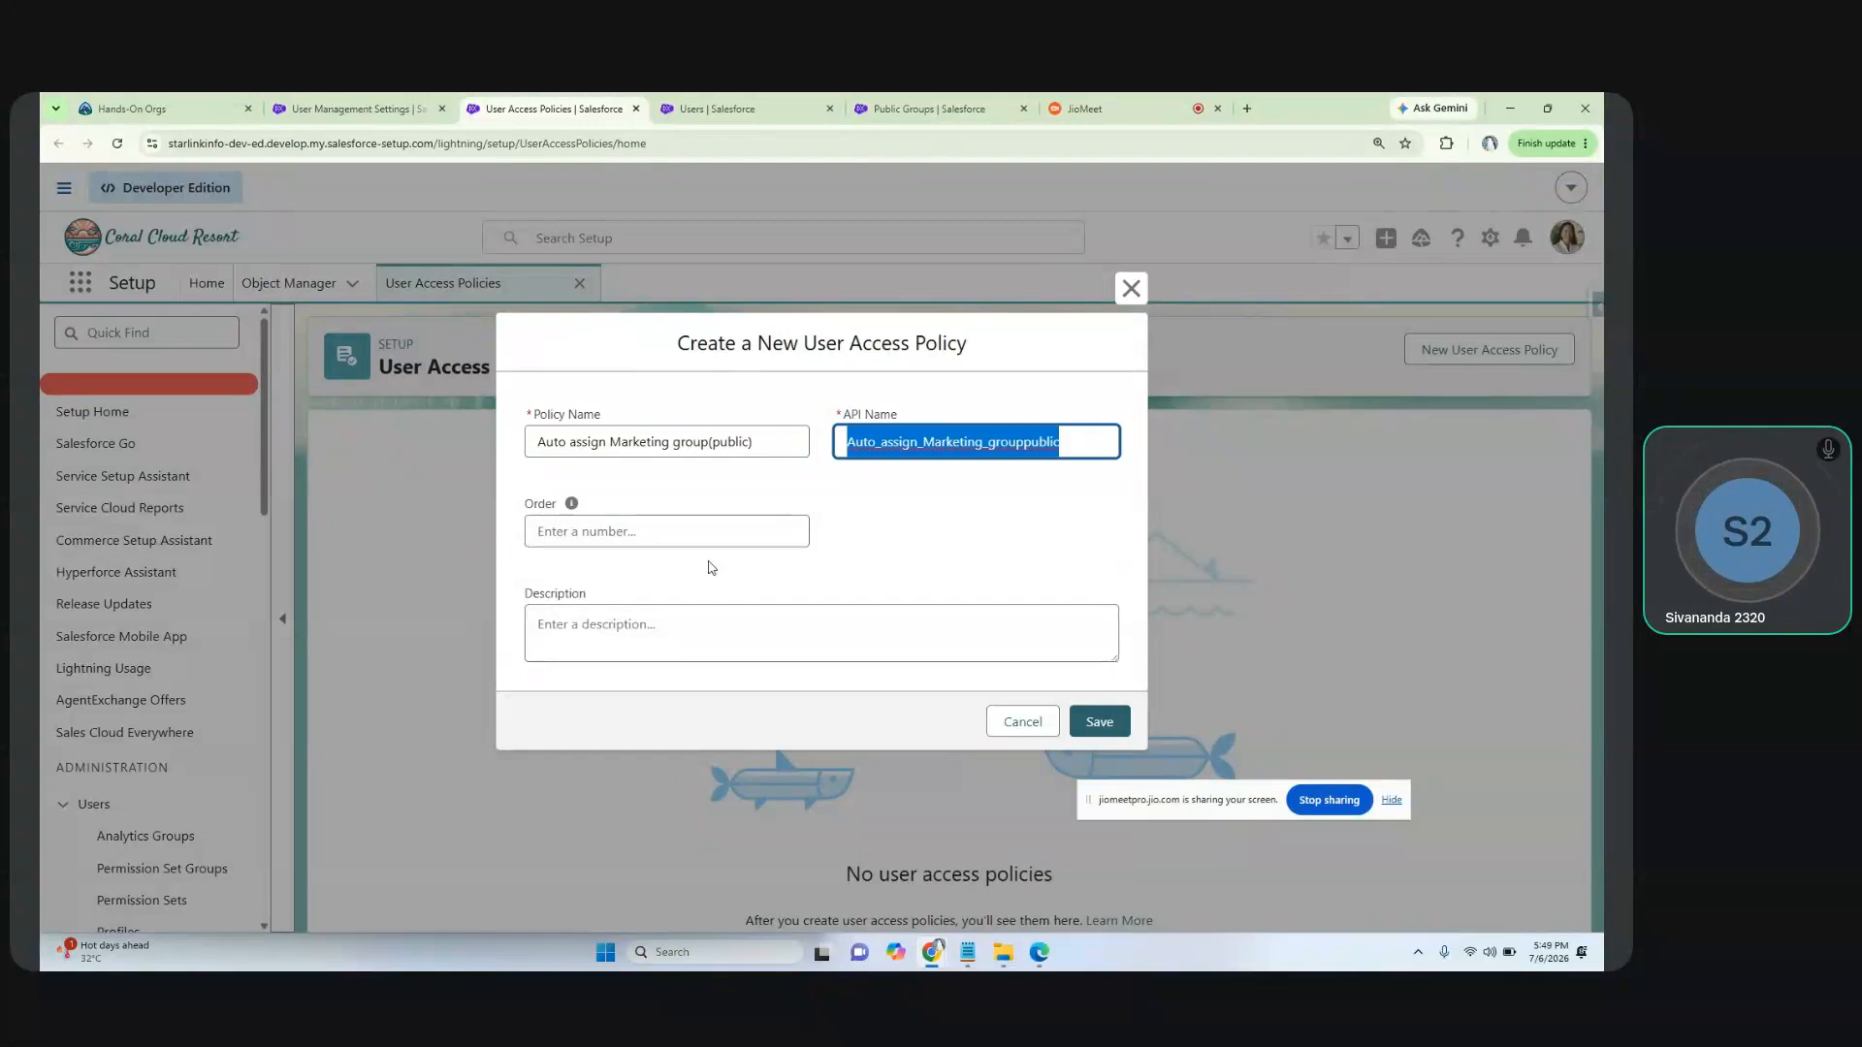
Step: Set the new policy's order to 1 and save the policy
drag(525, 503, 549, 516)
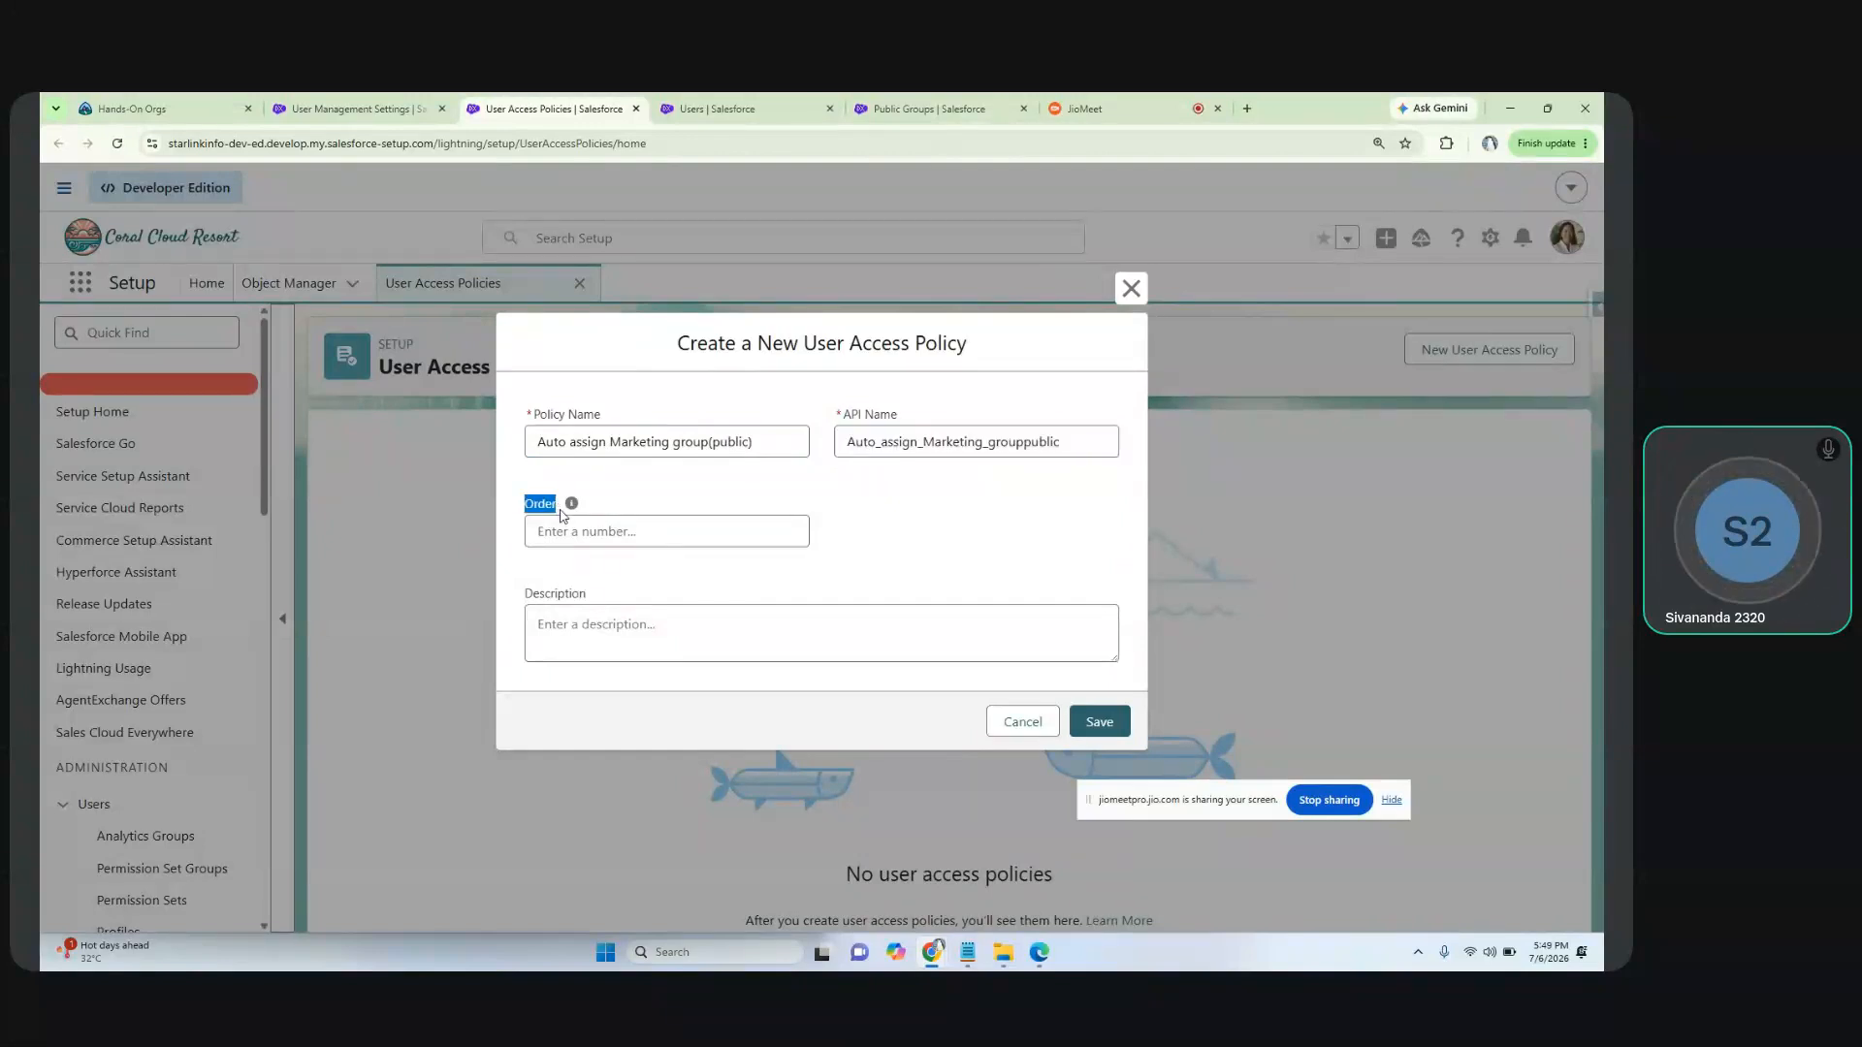
click(555, 534)
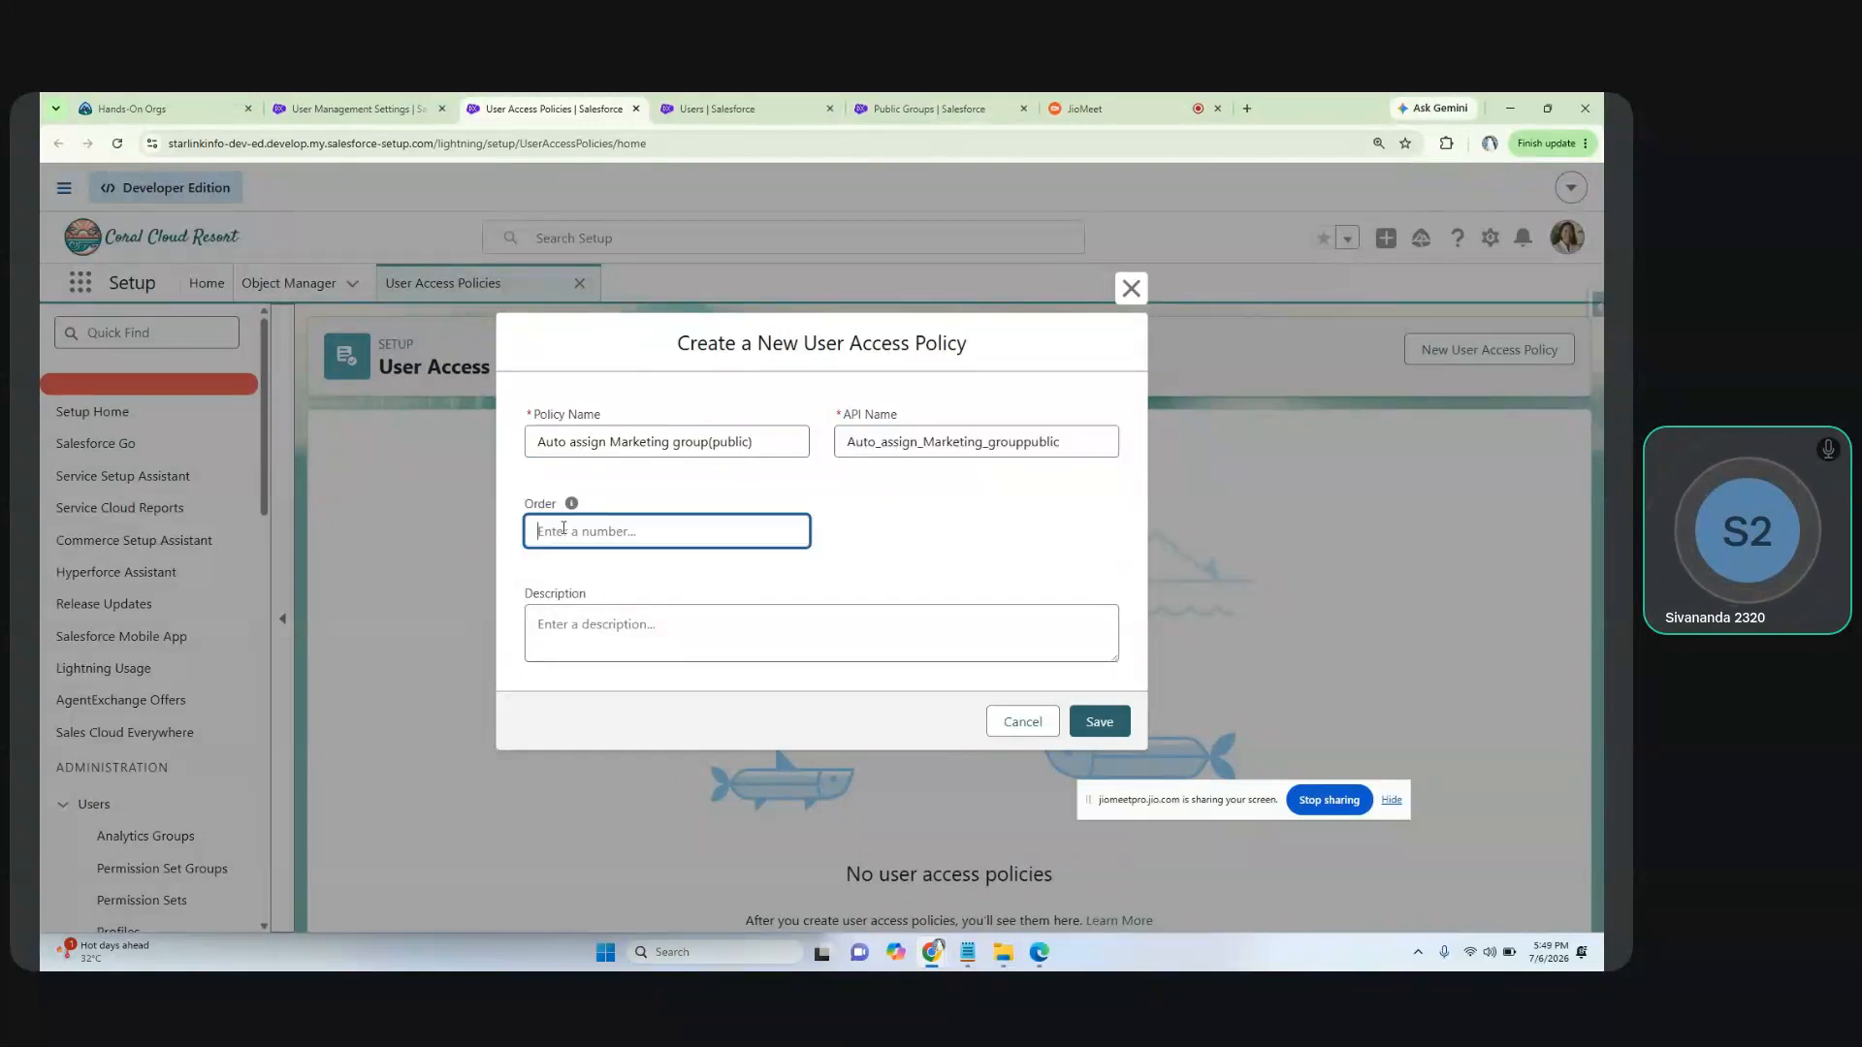
mouse_move(572, 507)
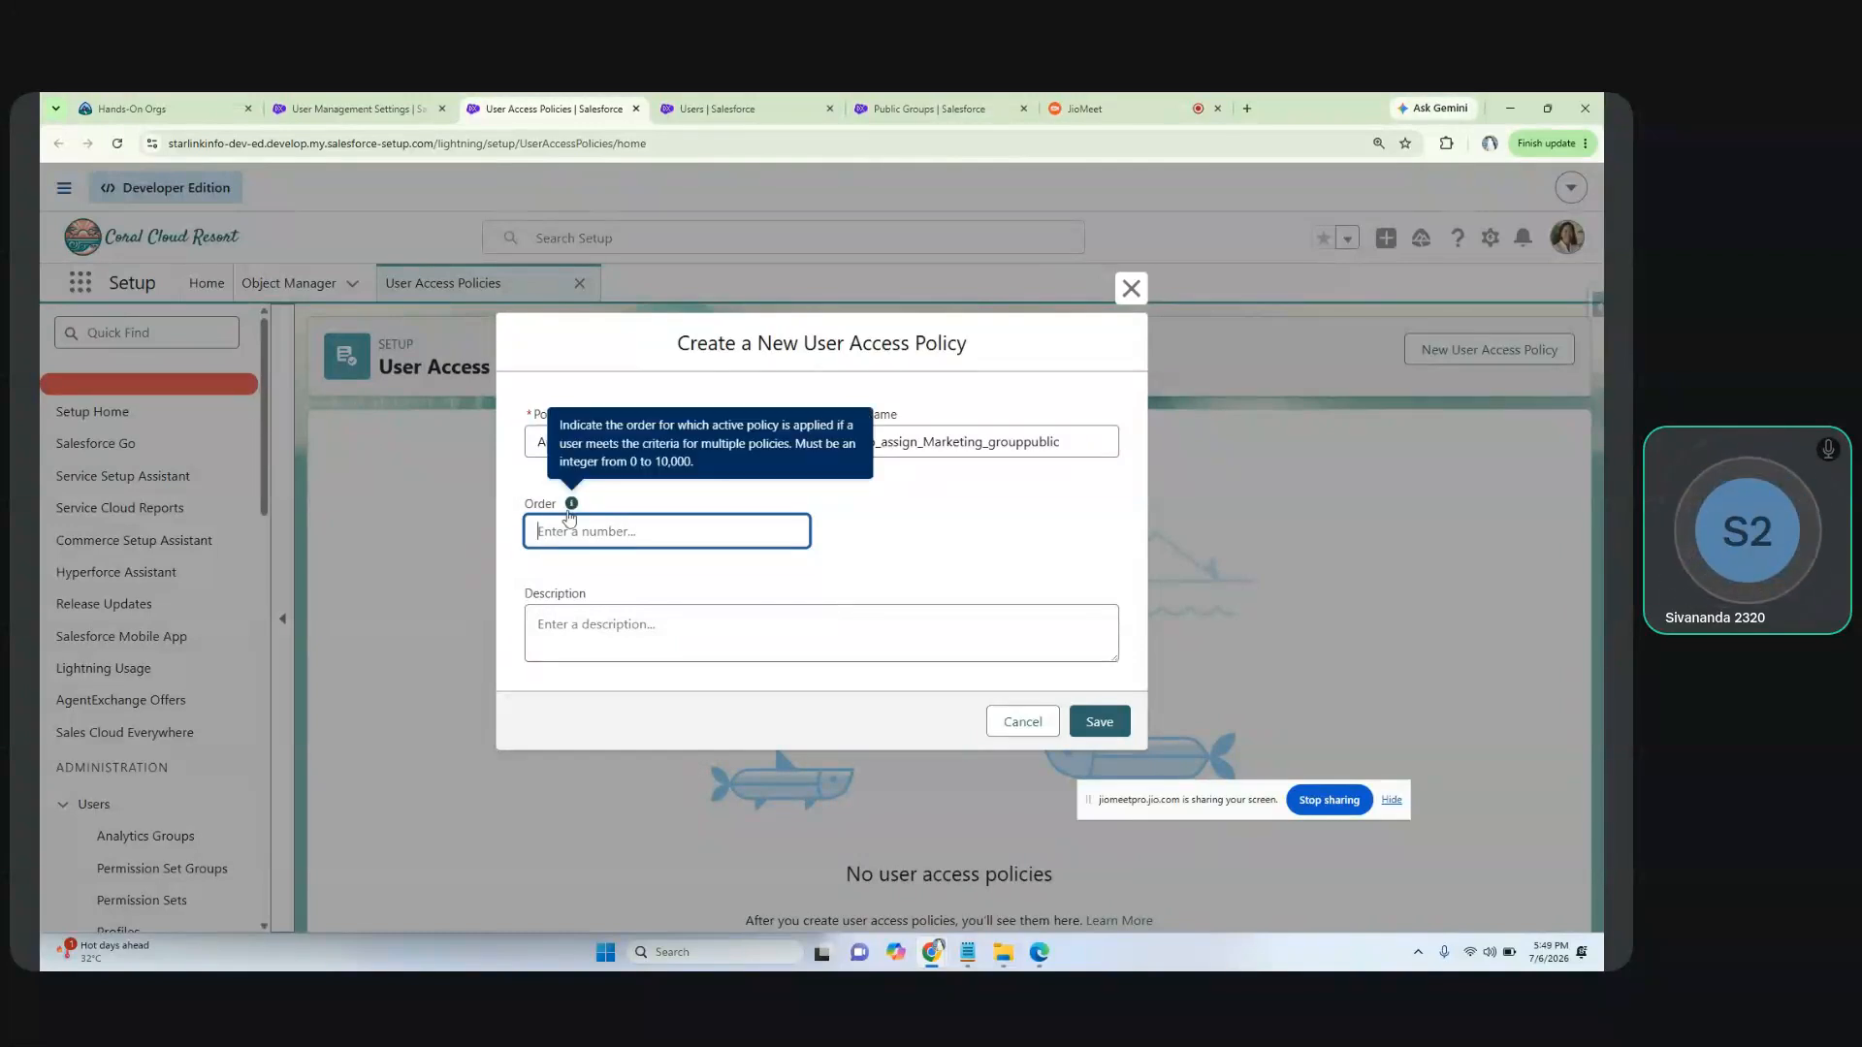
text(1)
drag(571, 530, 523, 538)
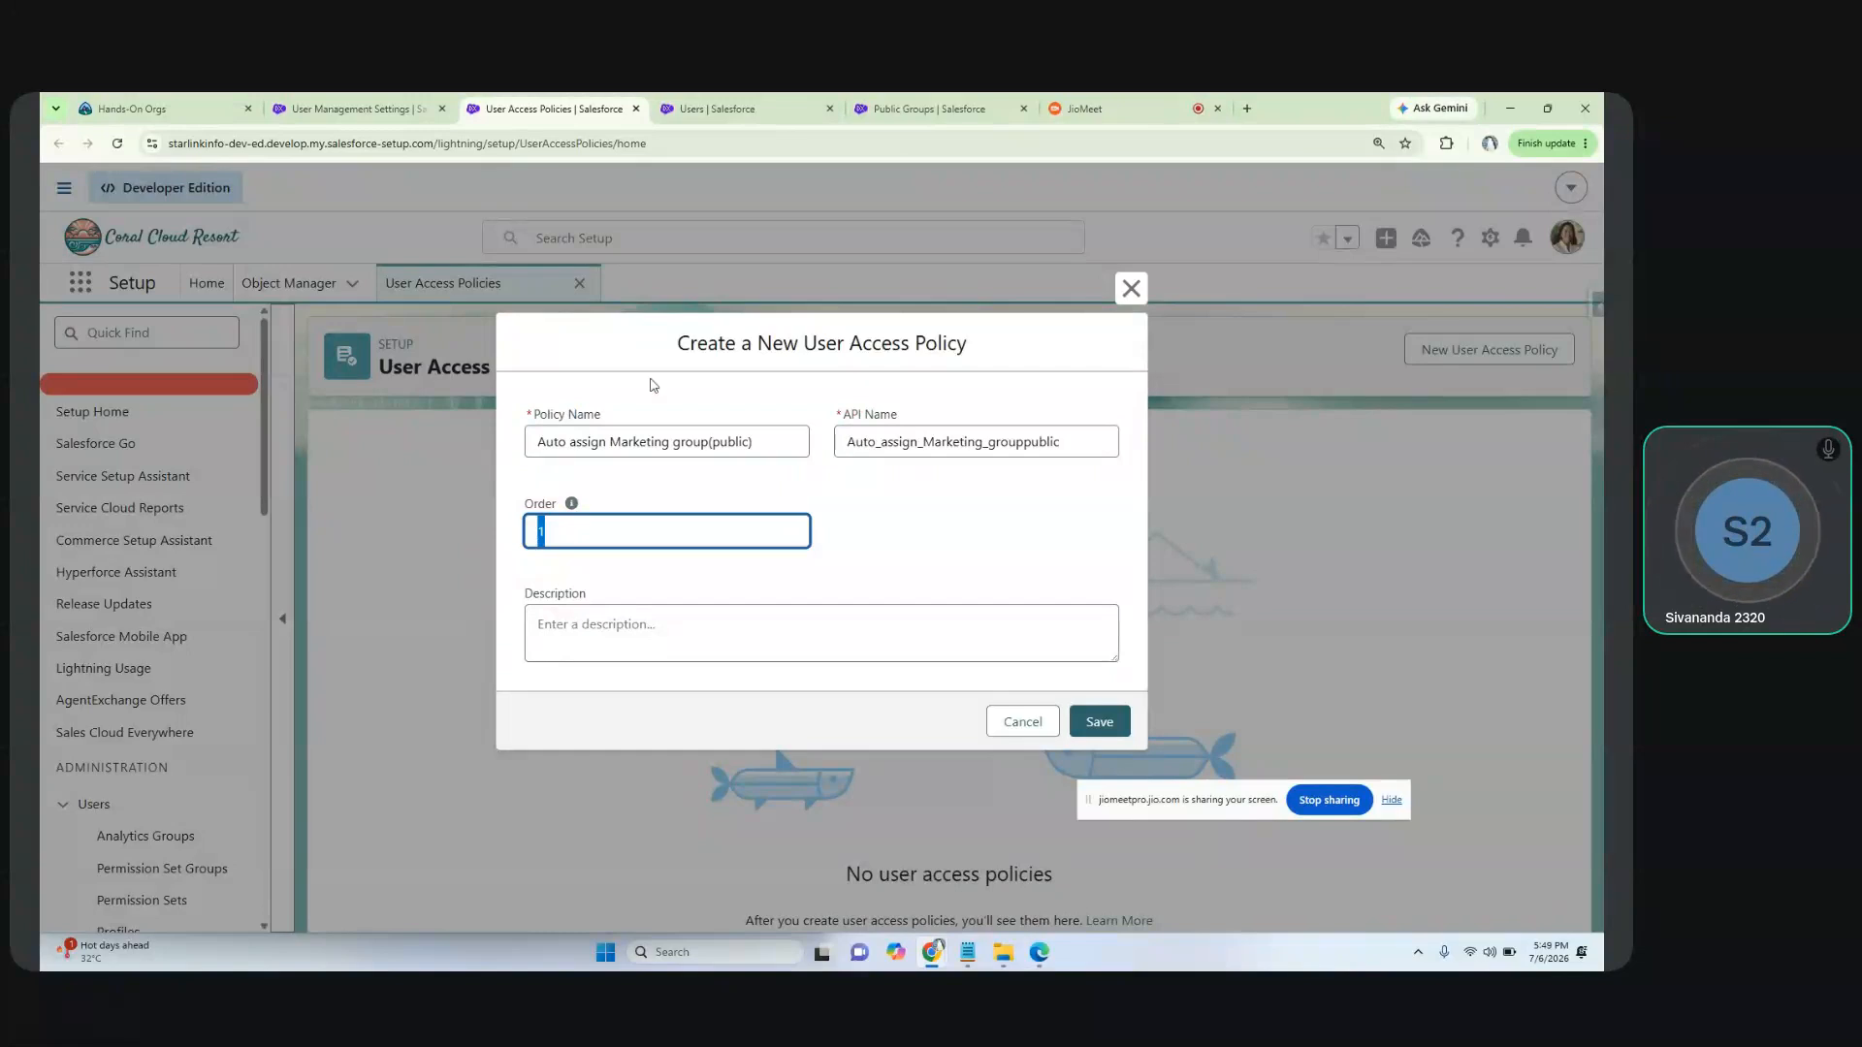
drag(672, 341, 969, 345)
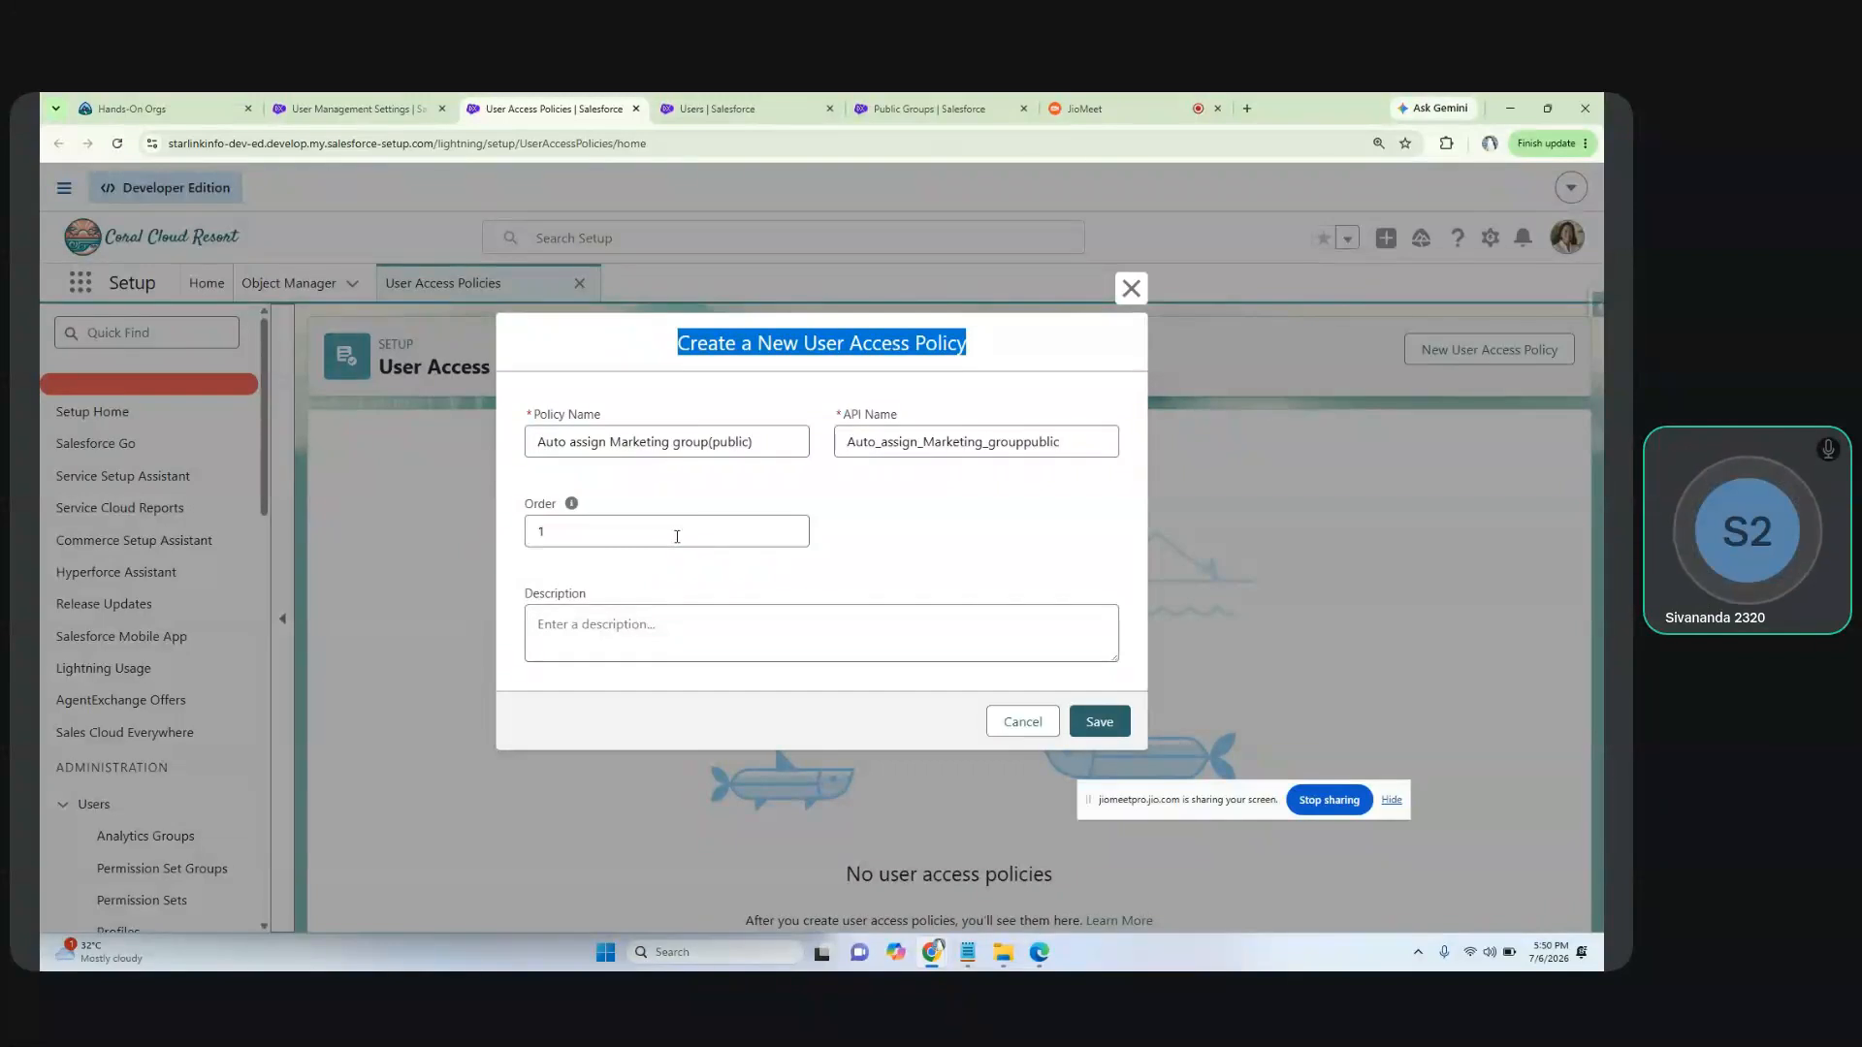
drag(677, 537, 529, 526)
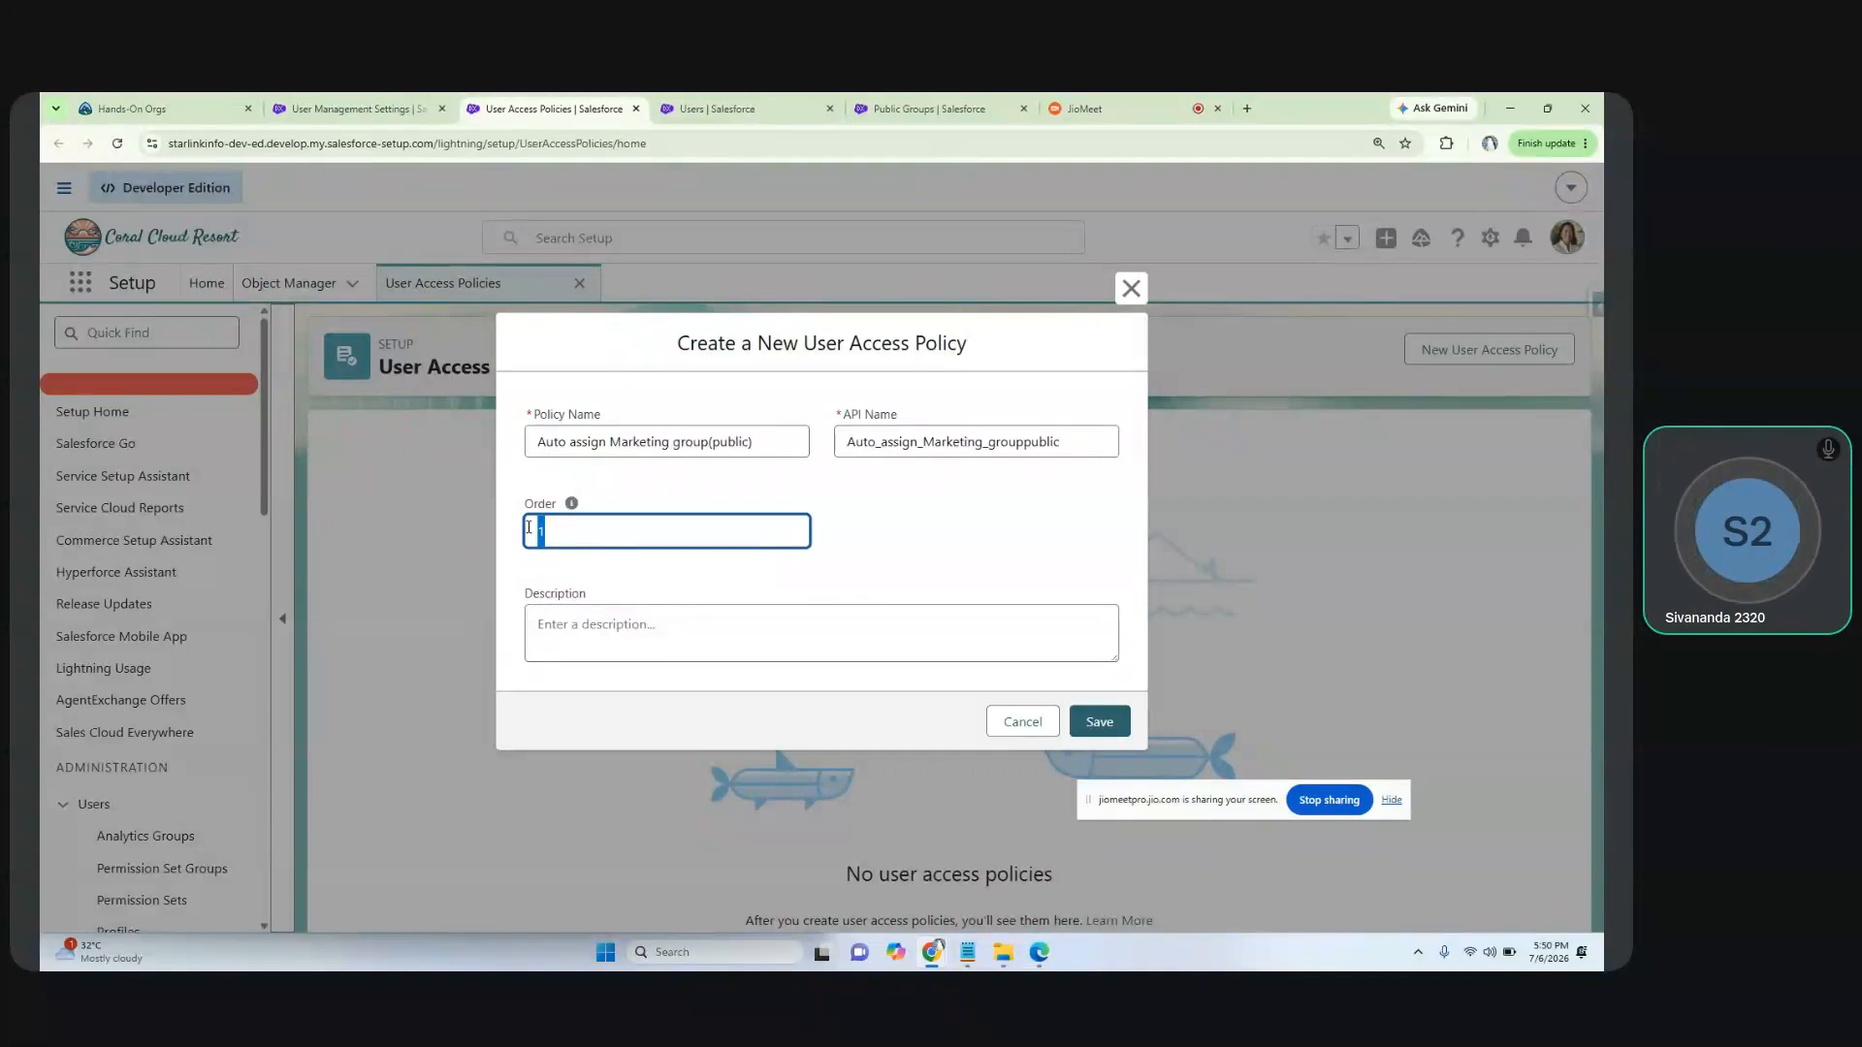
click(559, 535)
drag(596, 547, 521, 546)
click(1103, 722)
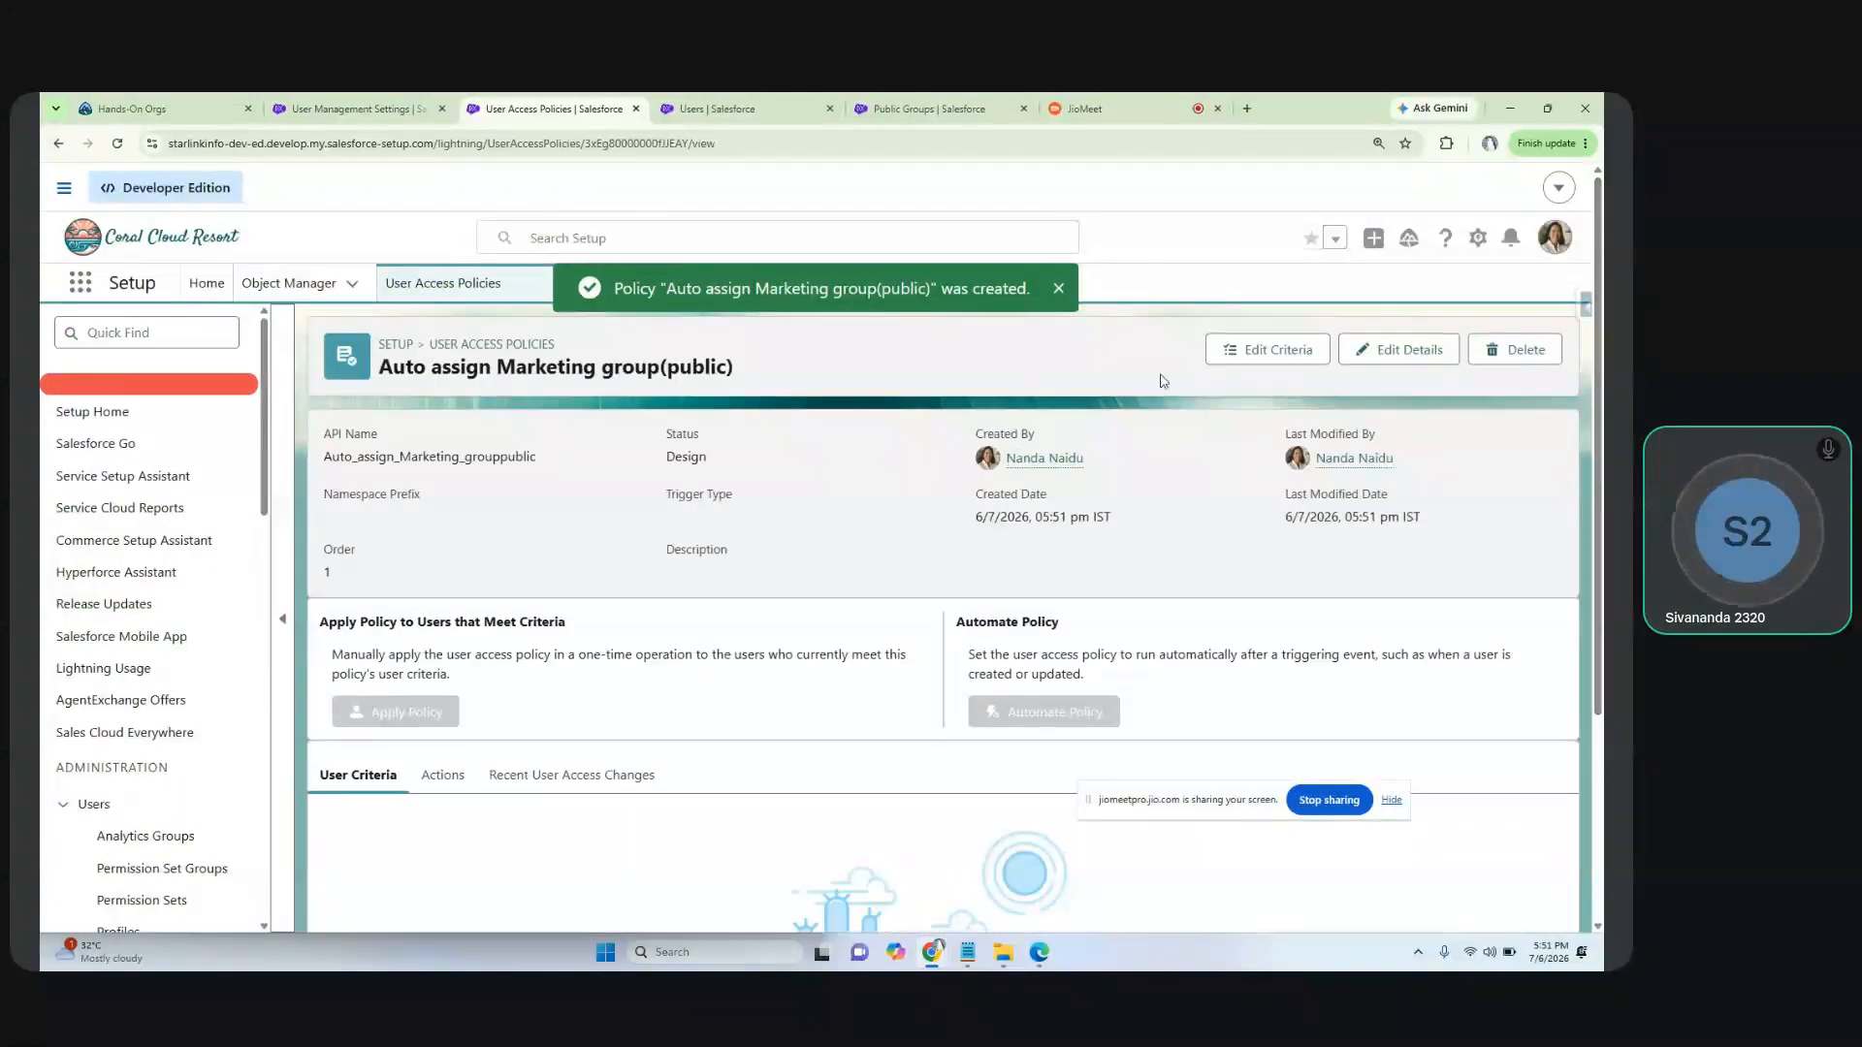
Step: Edit the policy's criteria and define the user filter as Role Equals VP, Marketing
click(1251, 350)
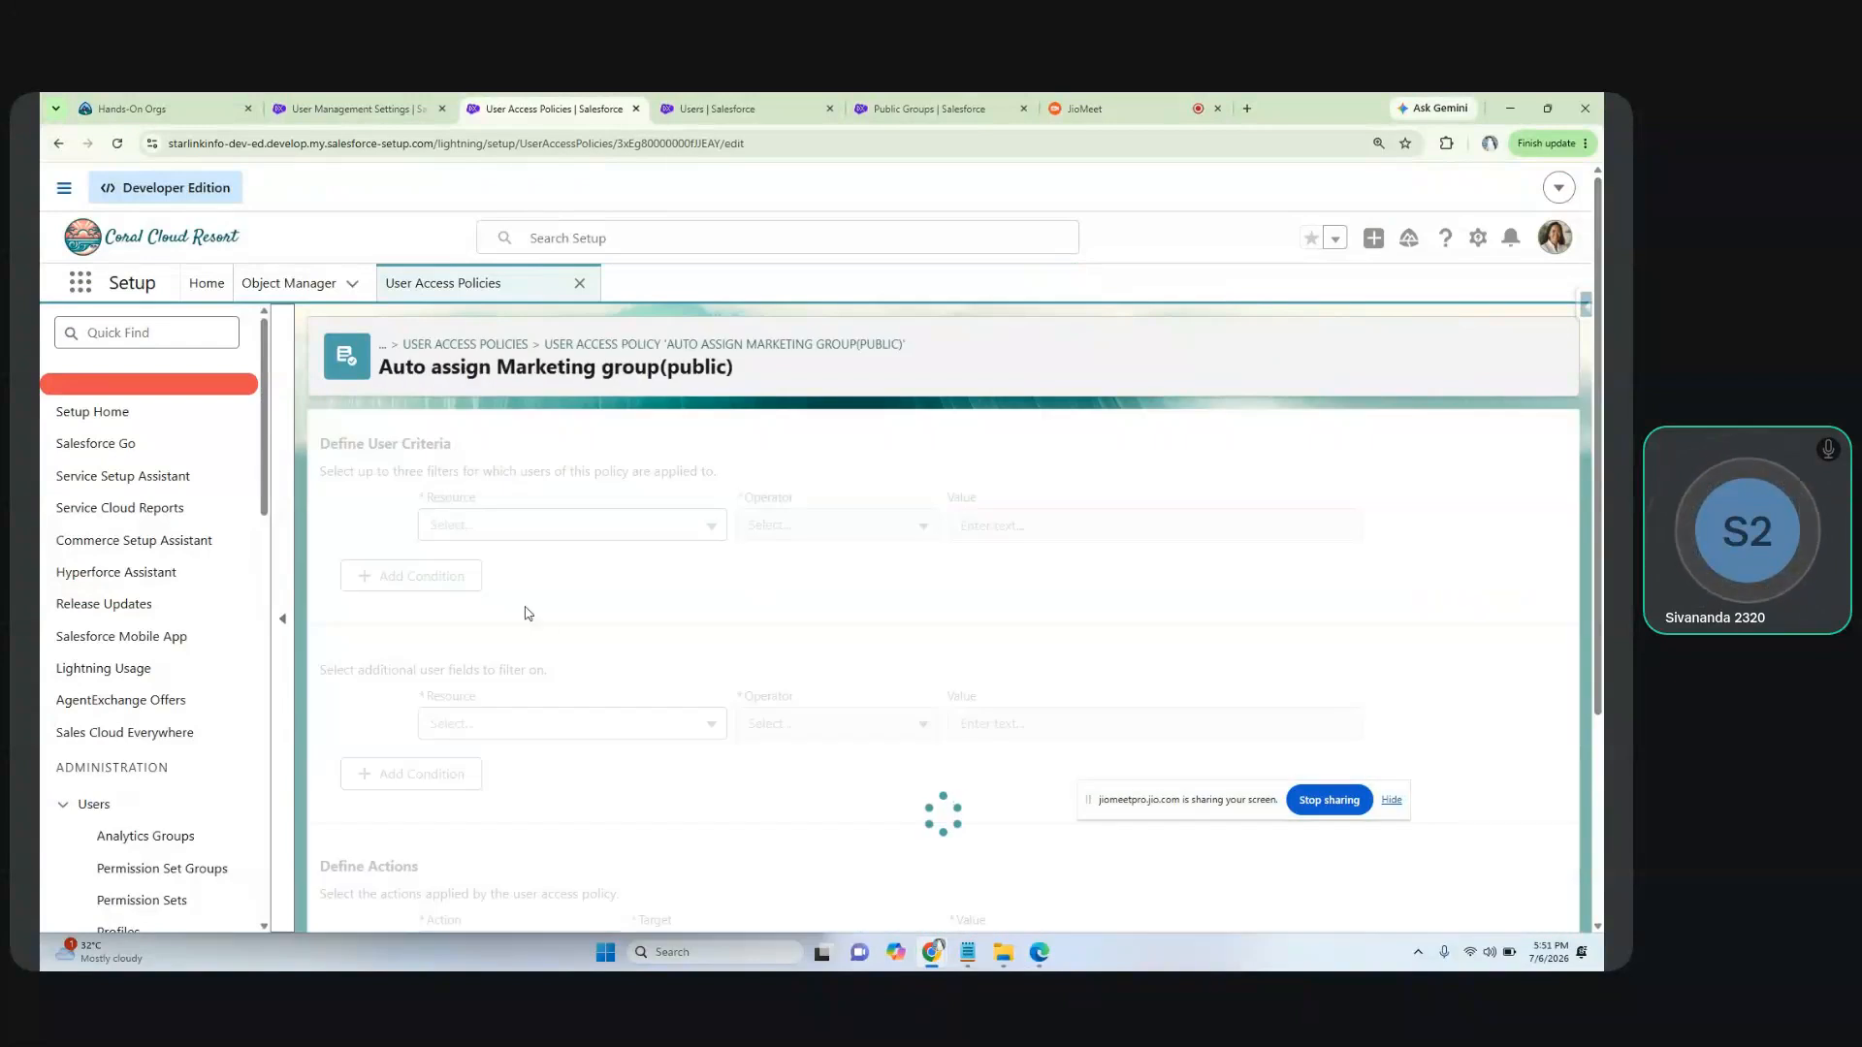
click(538, 529)
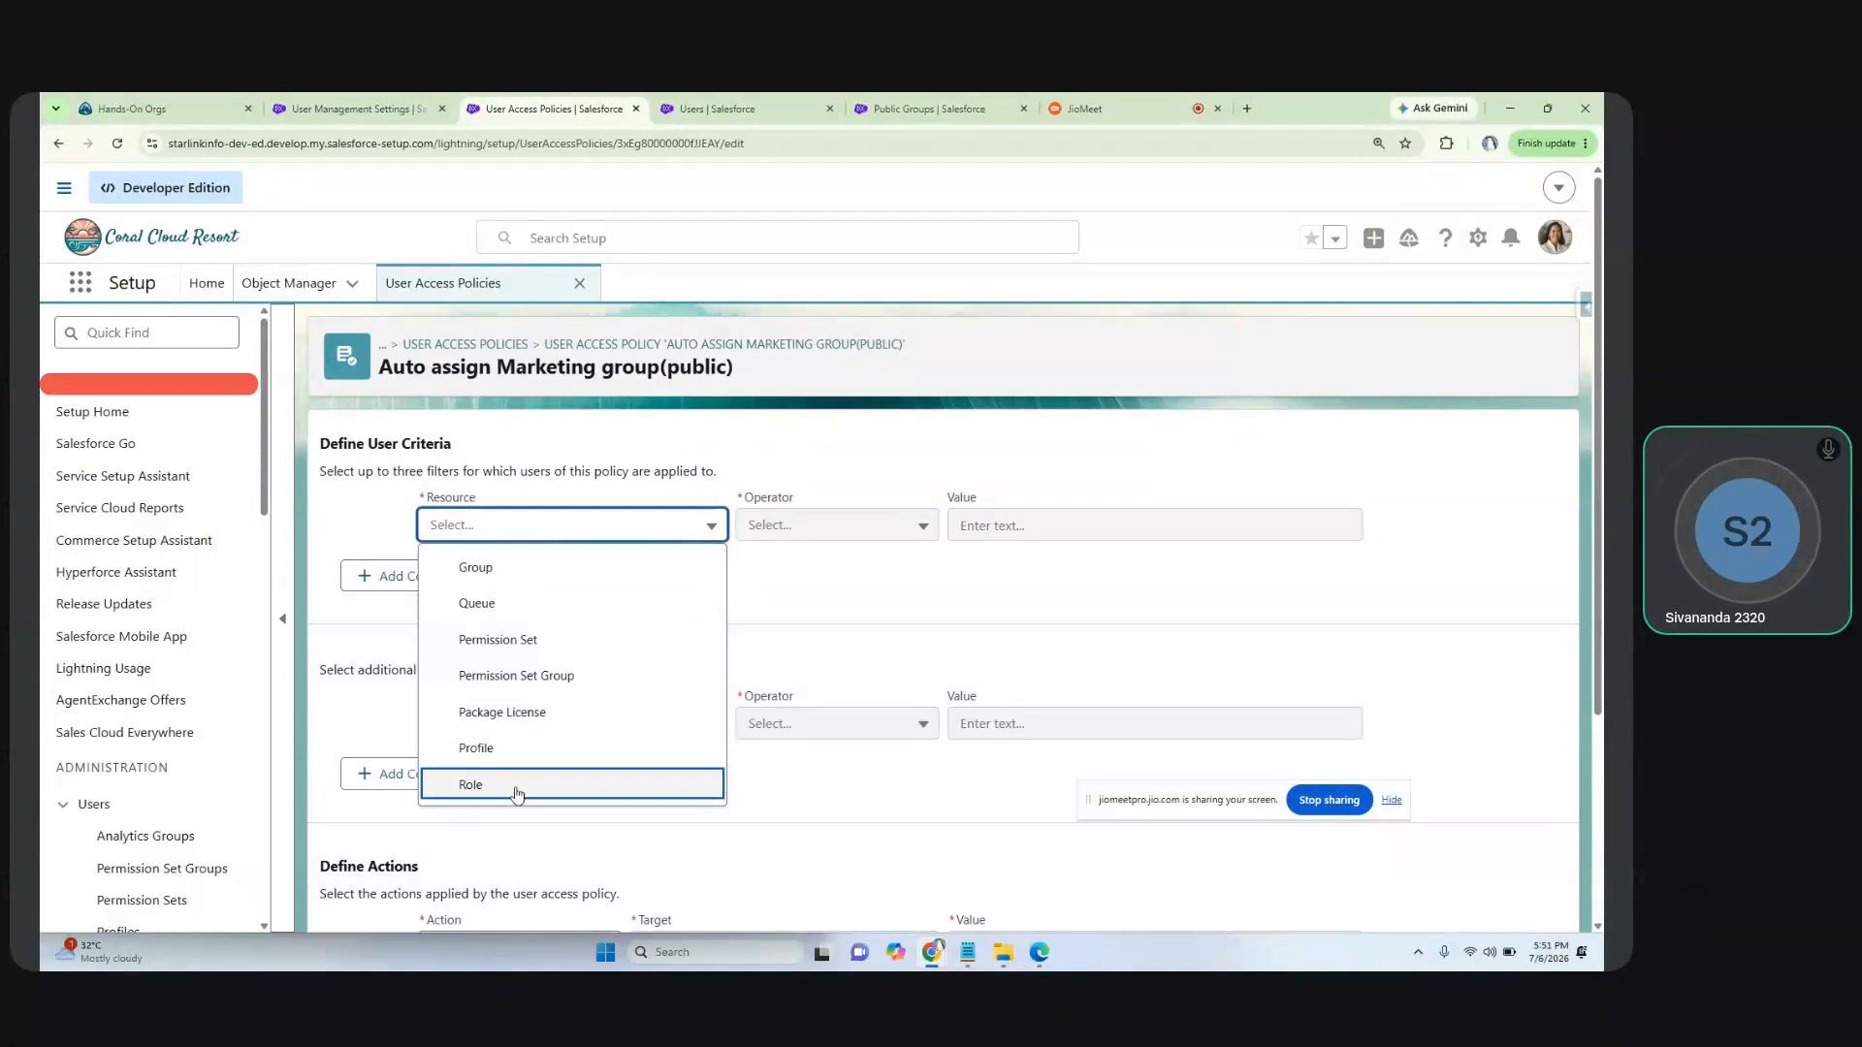
click(479, 788)
click(853, 524)
click(1014, 524)
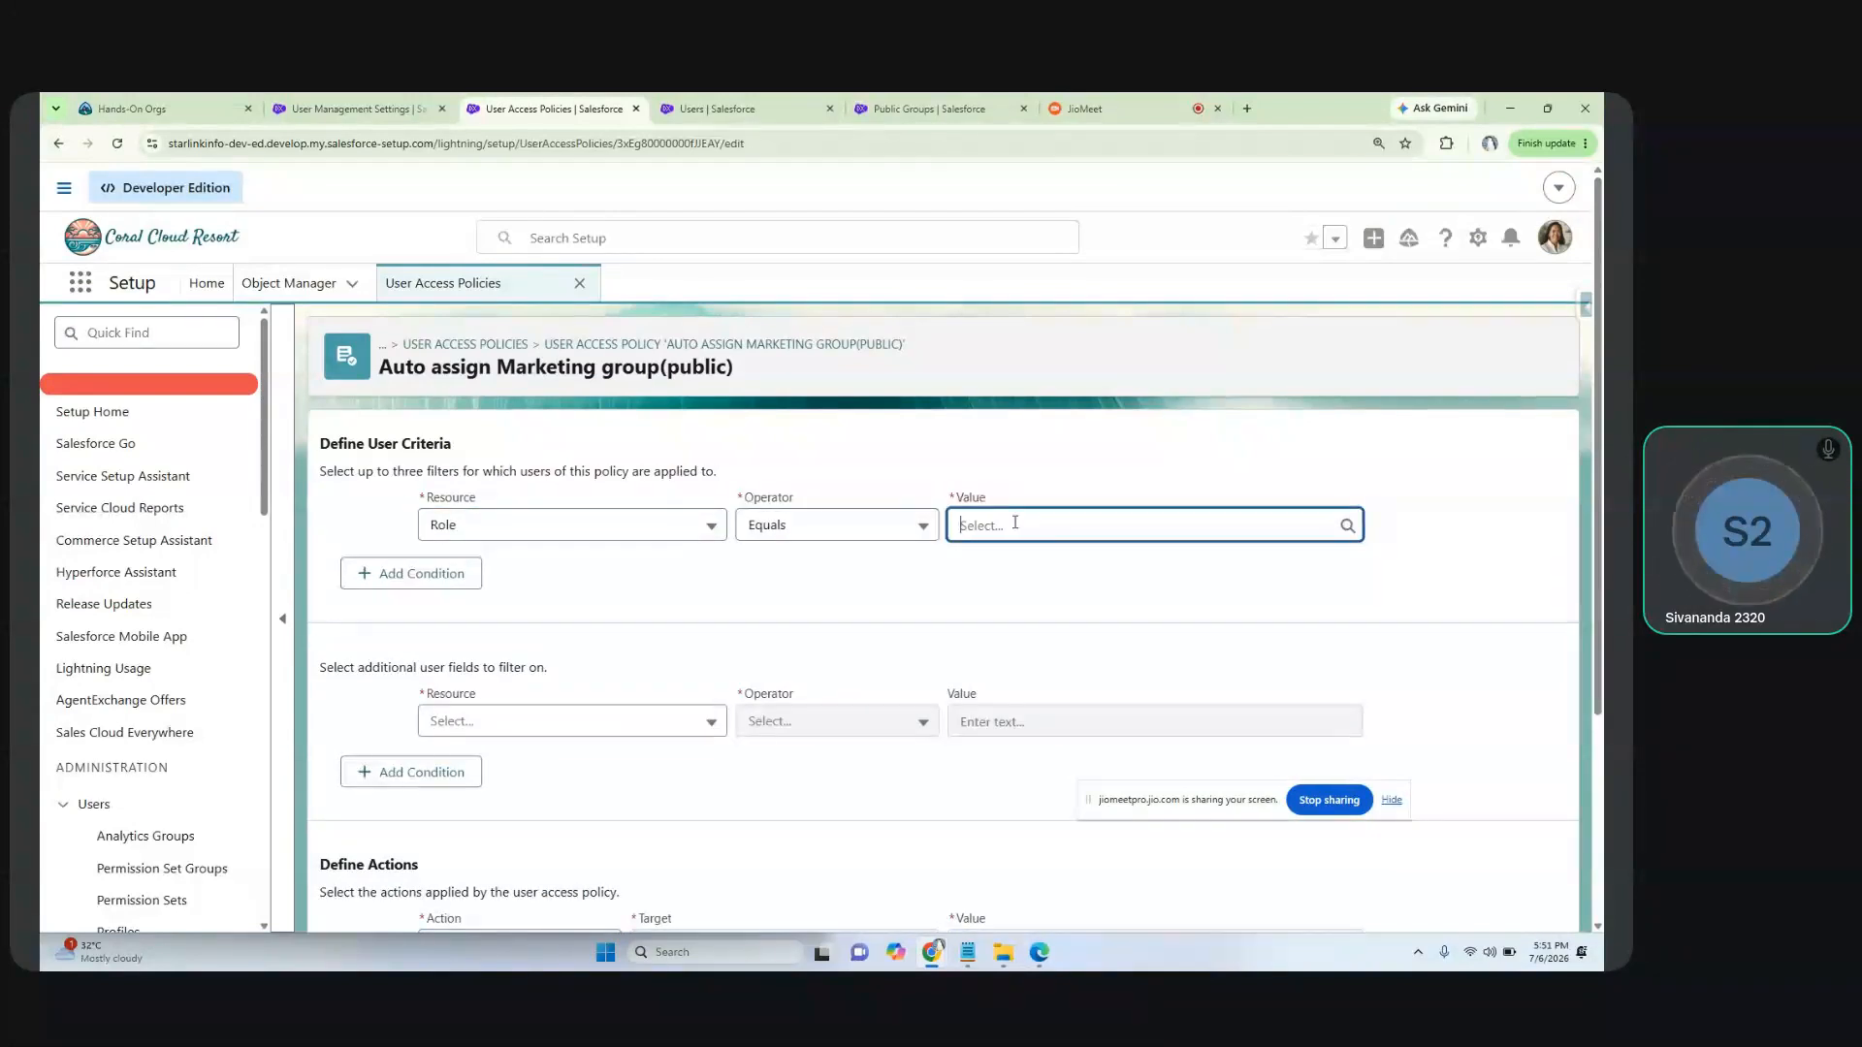
text(marketing)
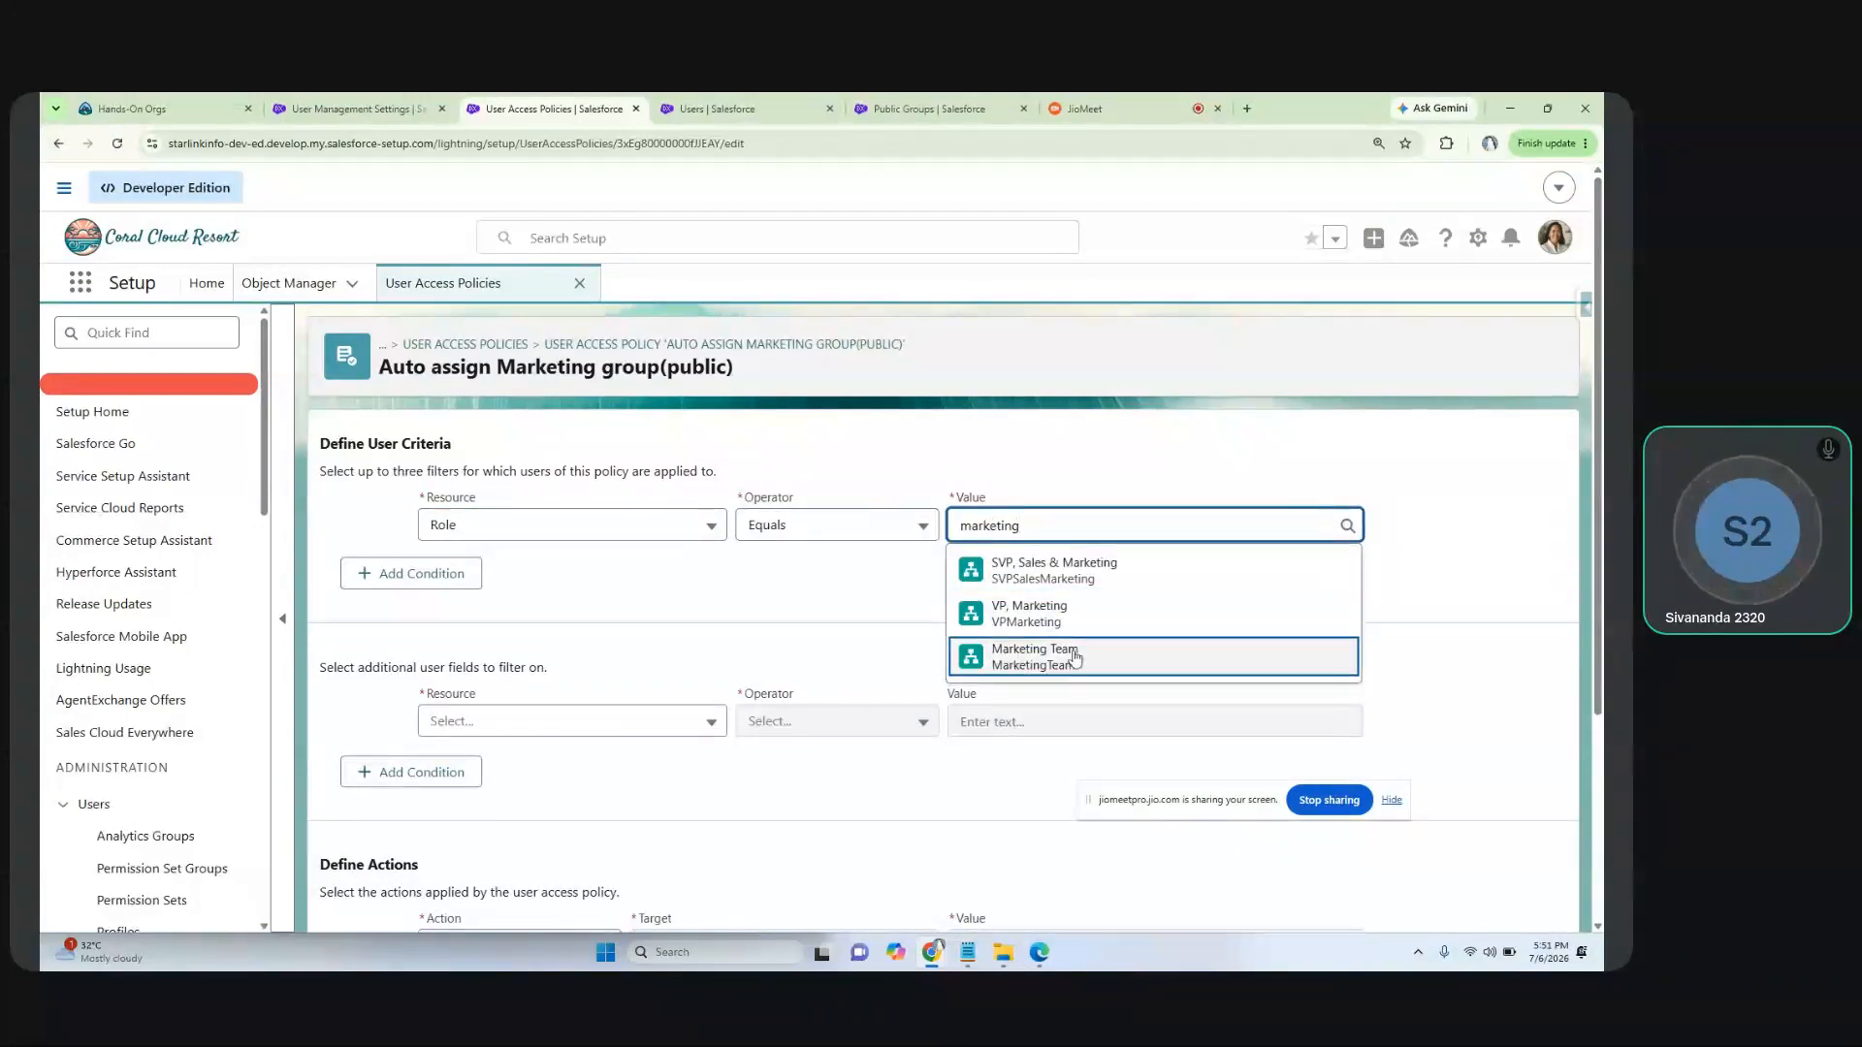
click(1047, 618)
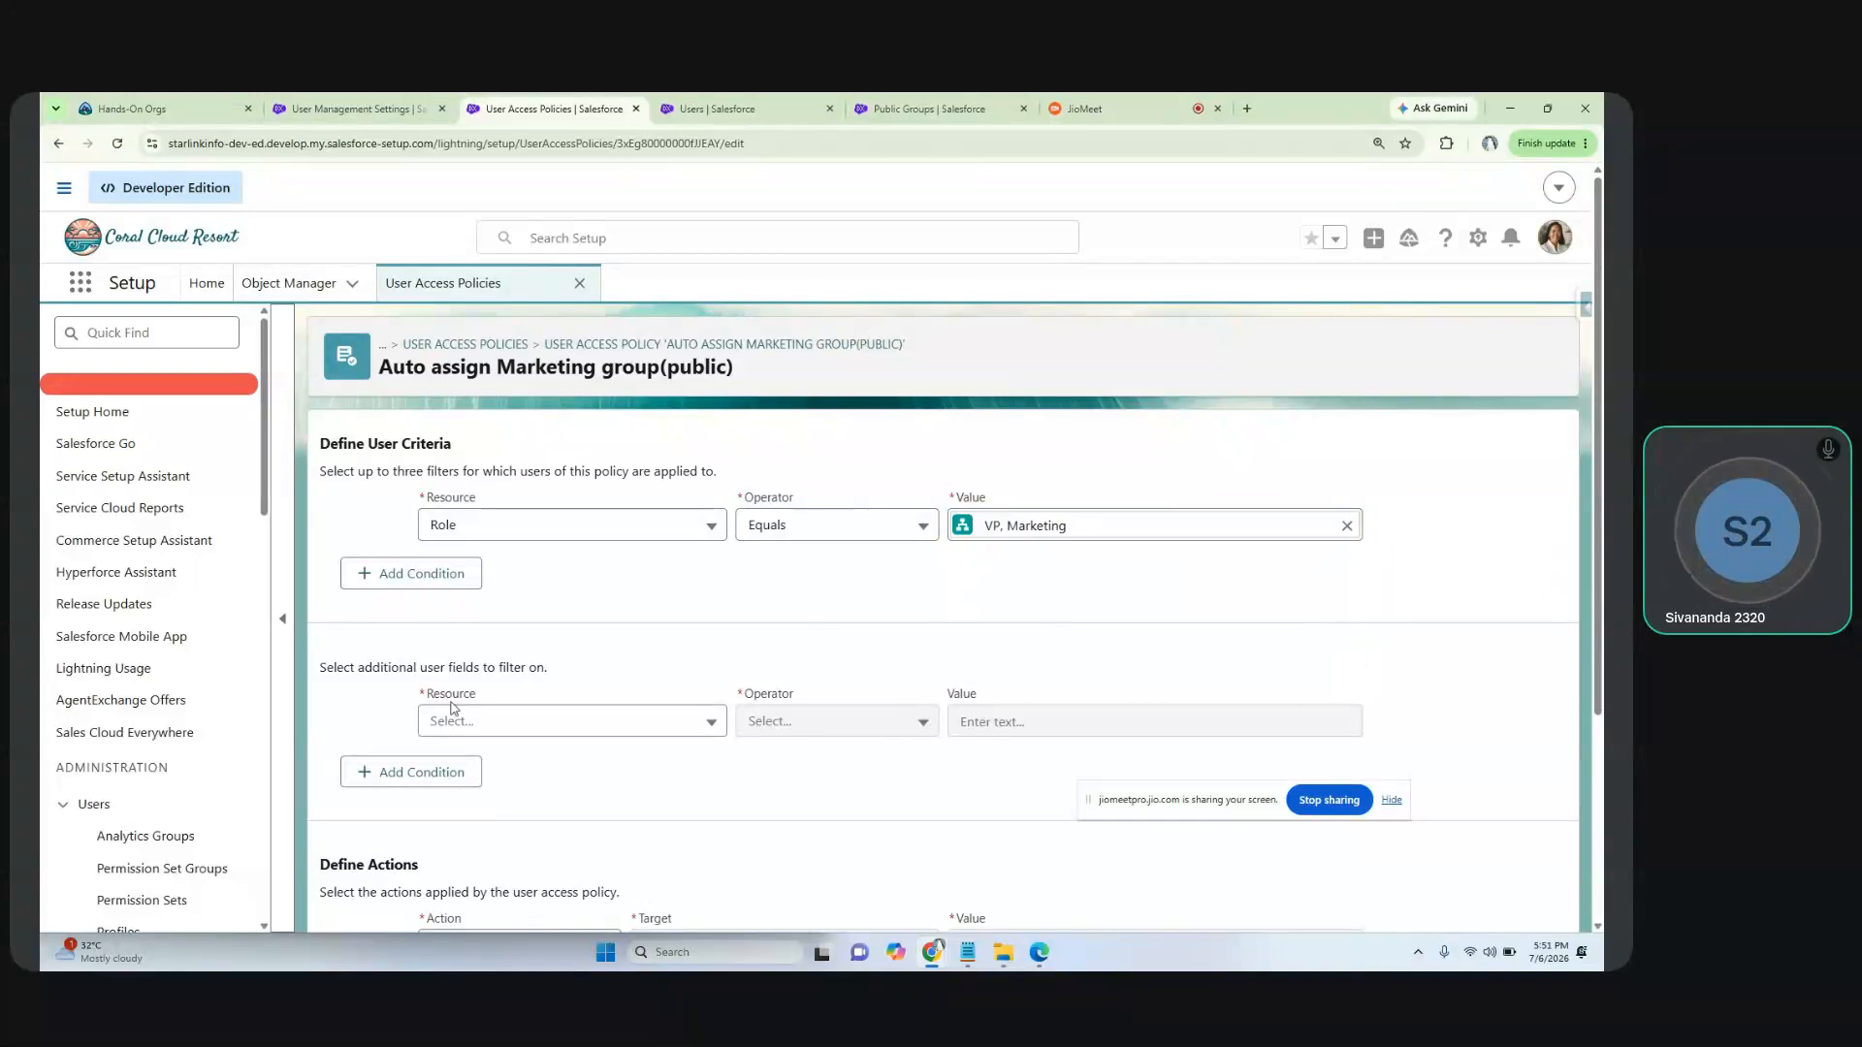
Step: Define the additional user field filter as Active Equals (Ignore Case) true
drag(334, 668, 547, 668)
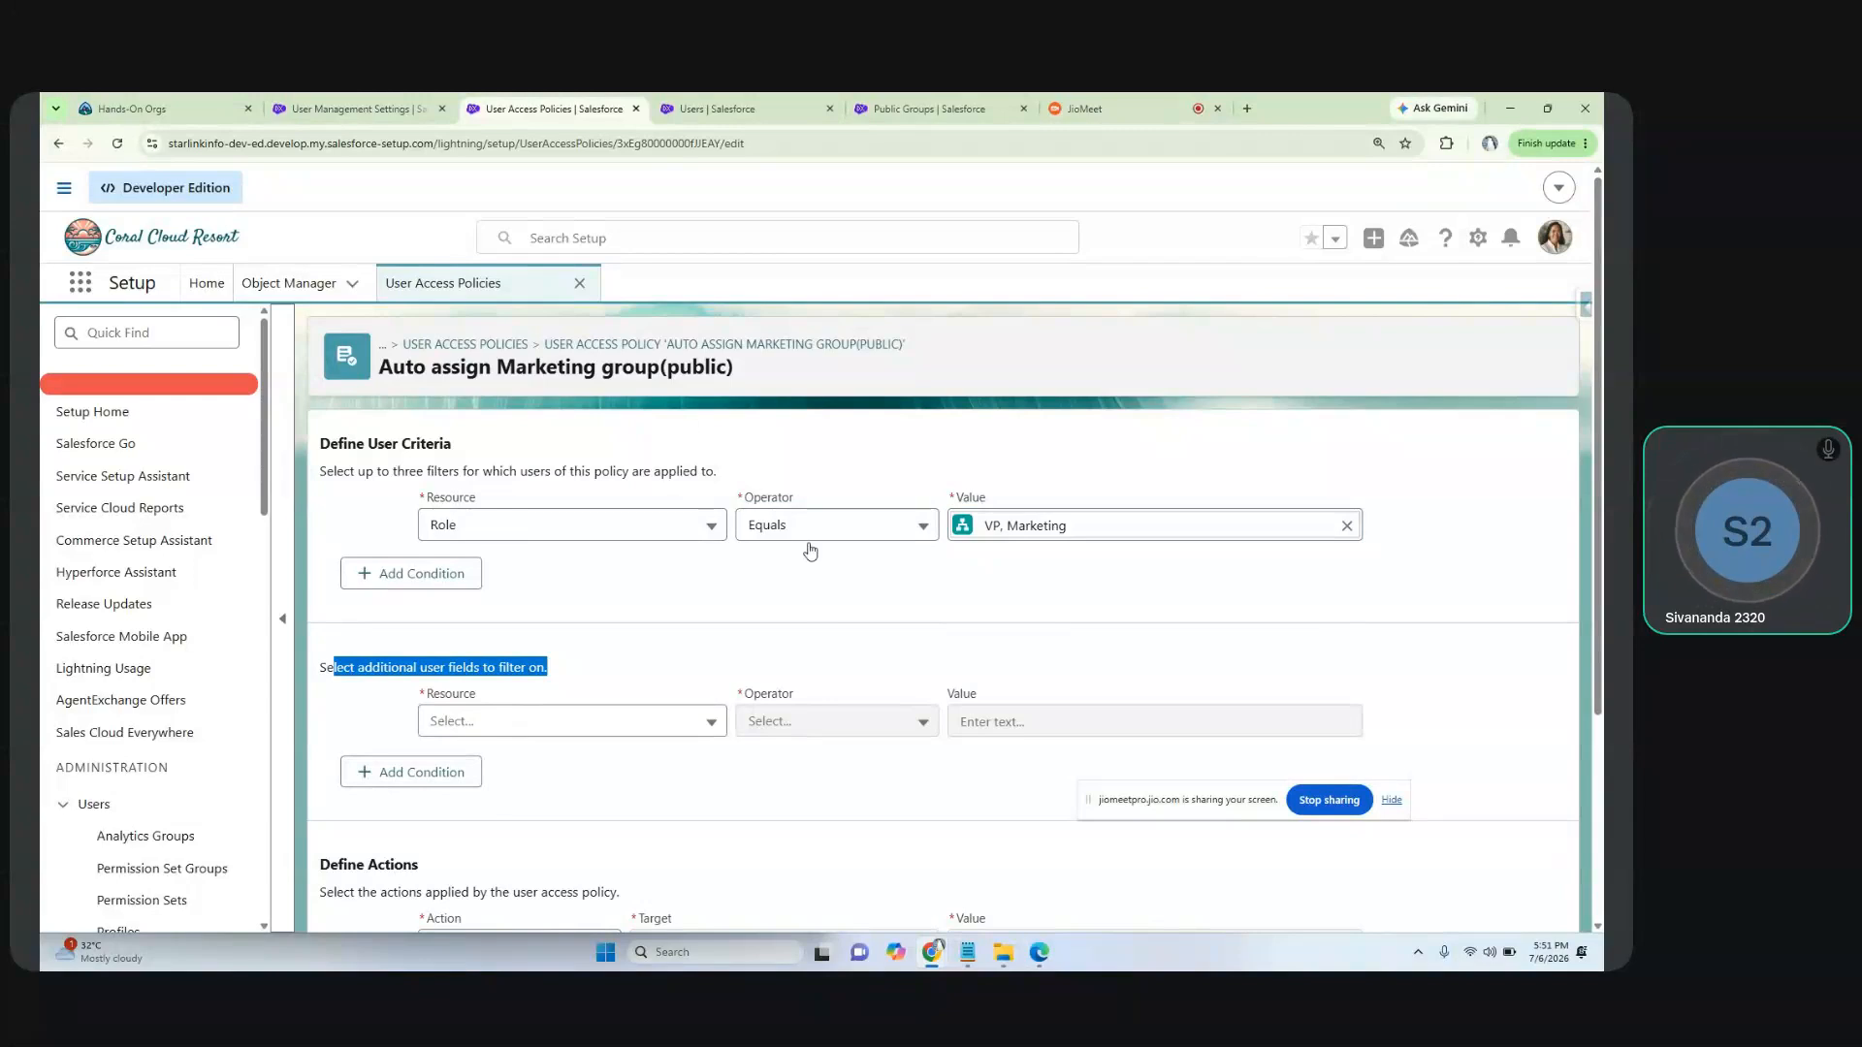
click(479, 718)
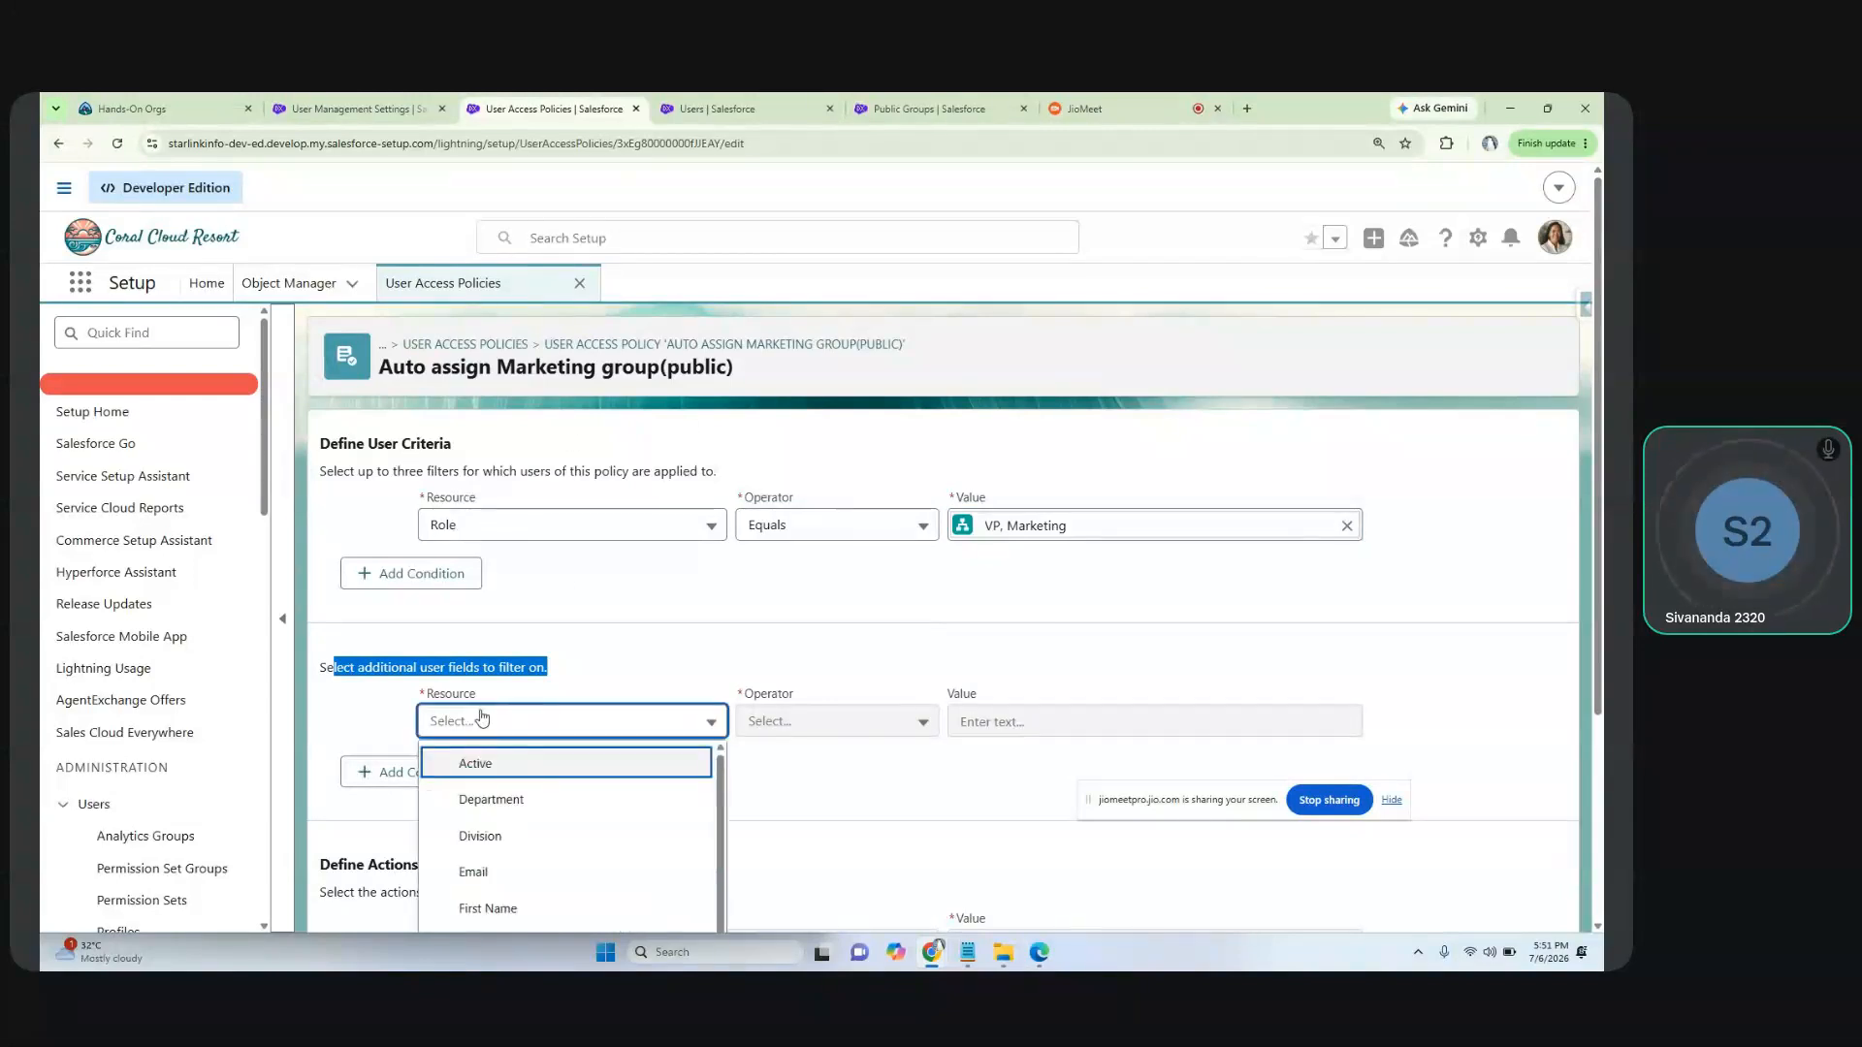
click(554, 766)
click(834, 721)
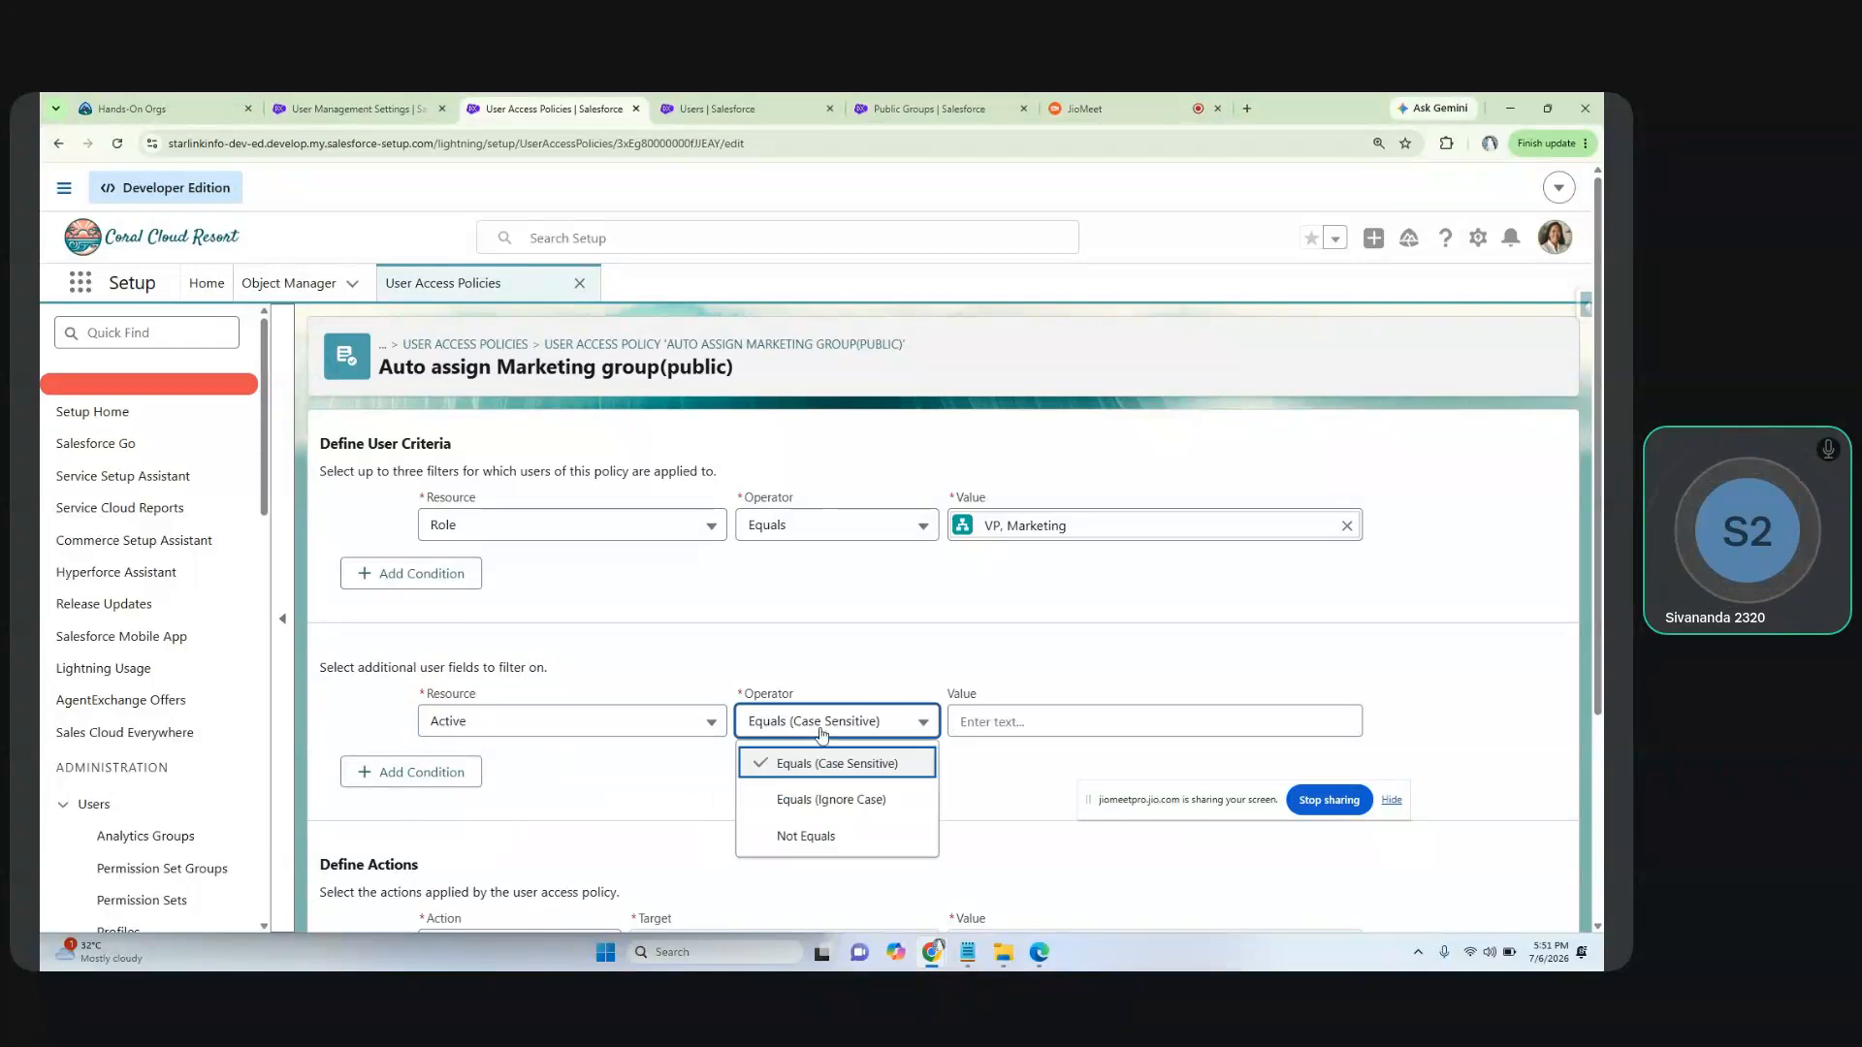
click(838, 800)
click(1042, 718)
text(true)
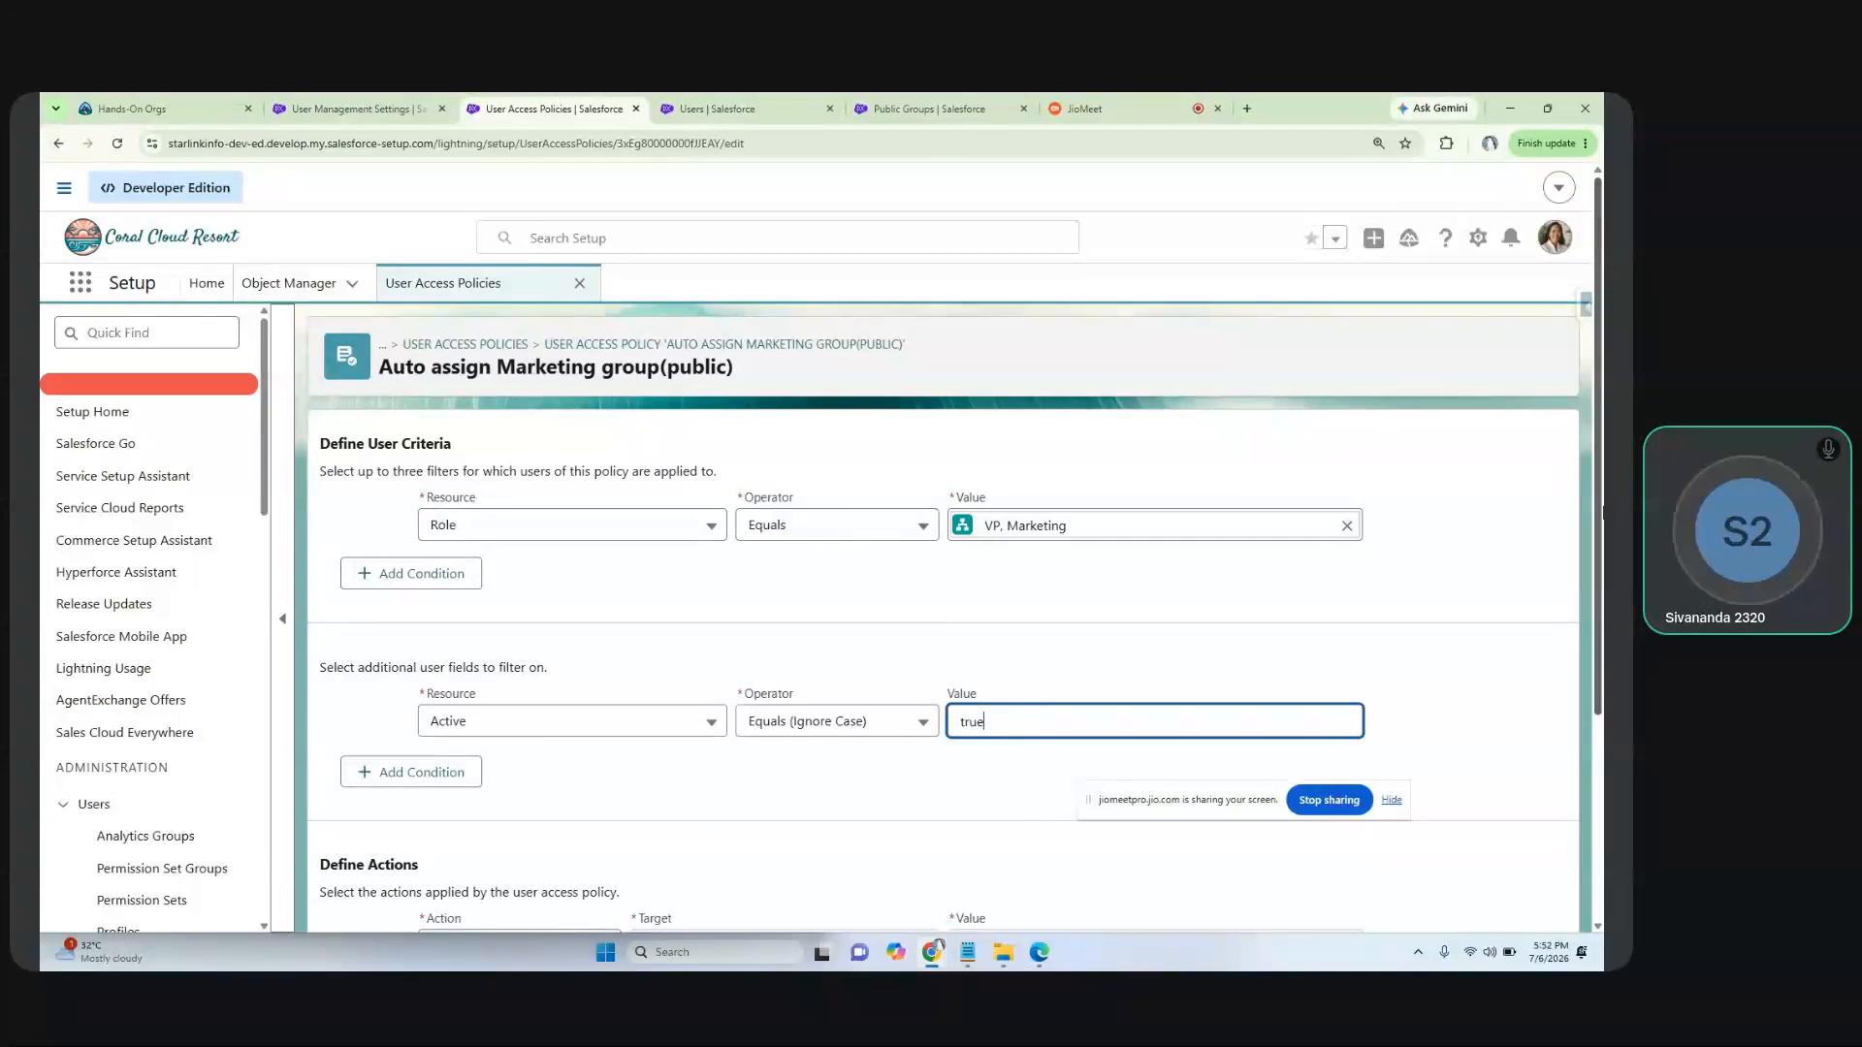
Step: Add a second user field condition requiring Department Equals (Ignore Case) ITD
scroll(1602, 503, down, 1)
click(407, 644)
click(493, 660)
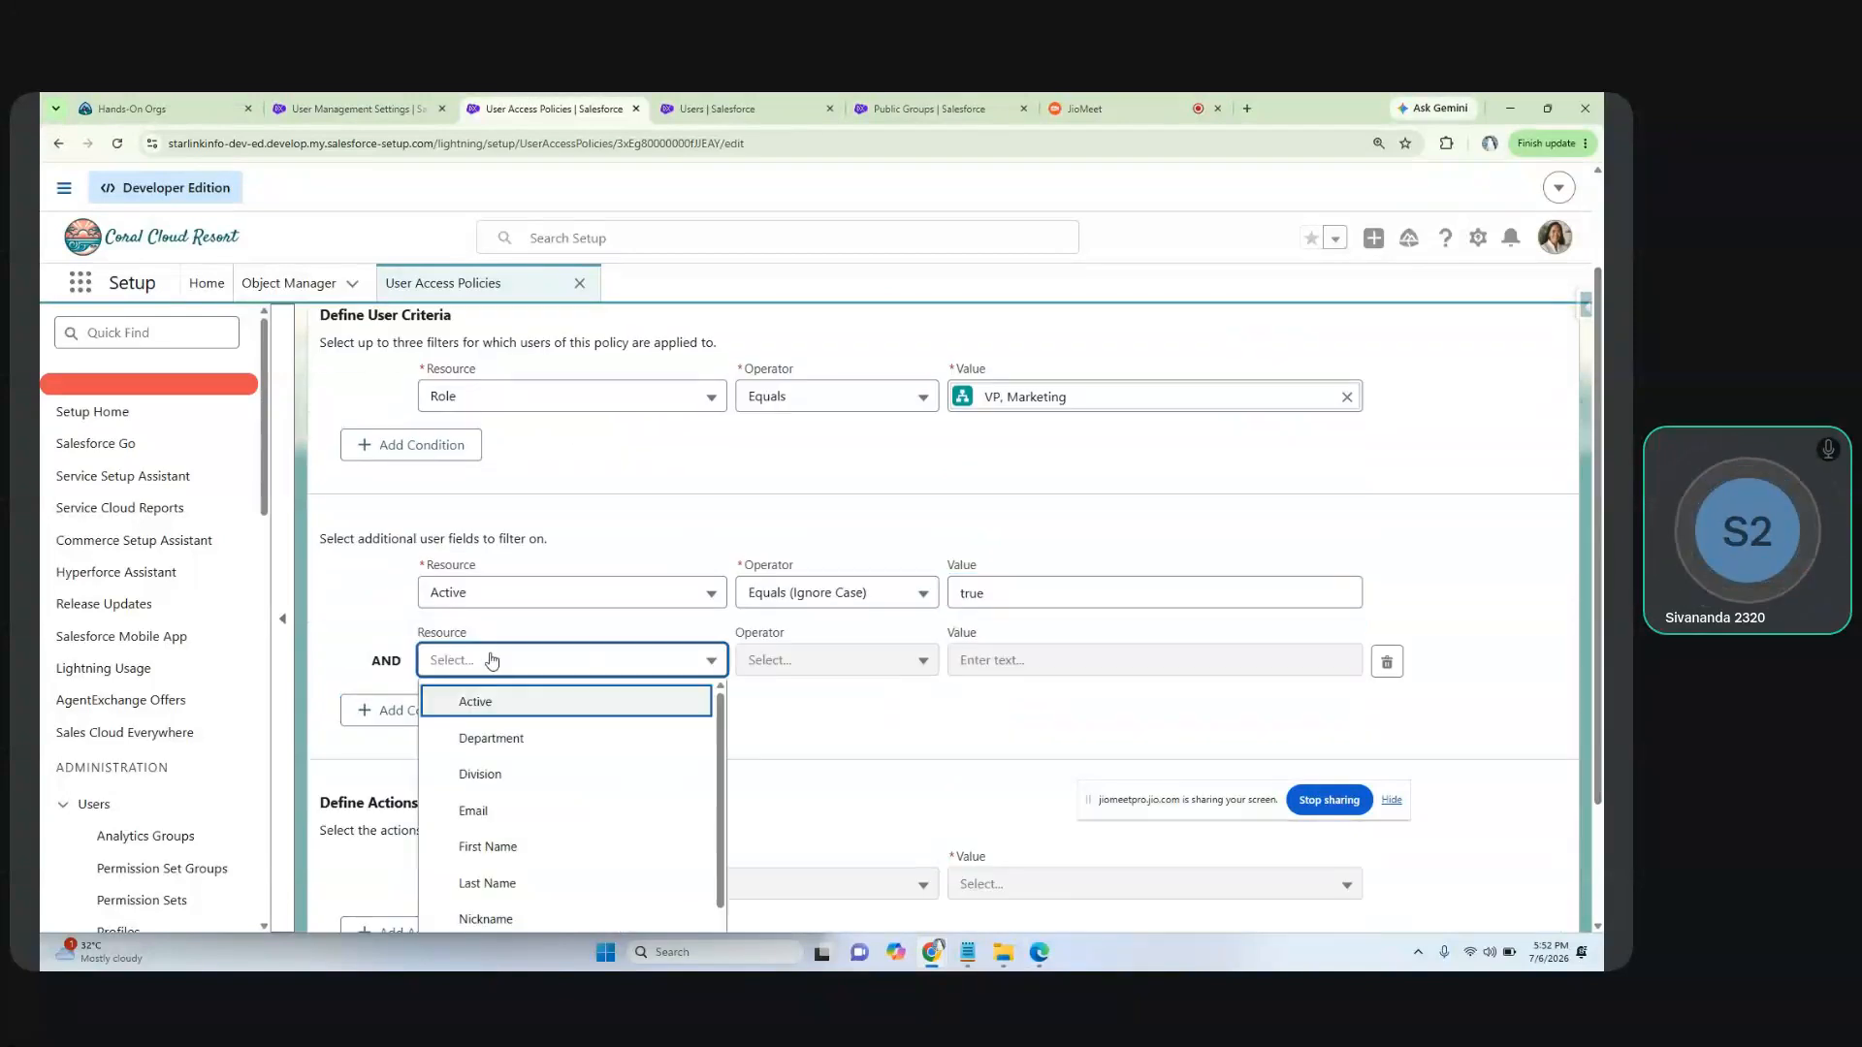
click(520, 739)
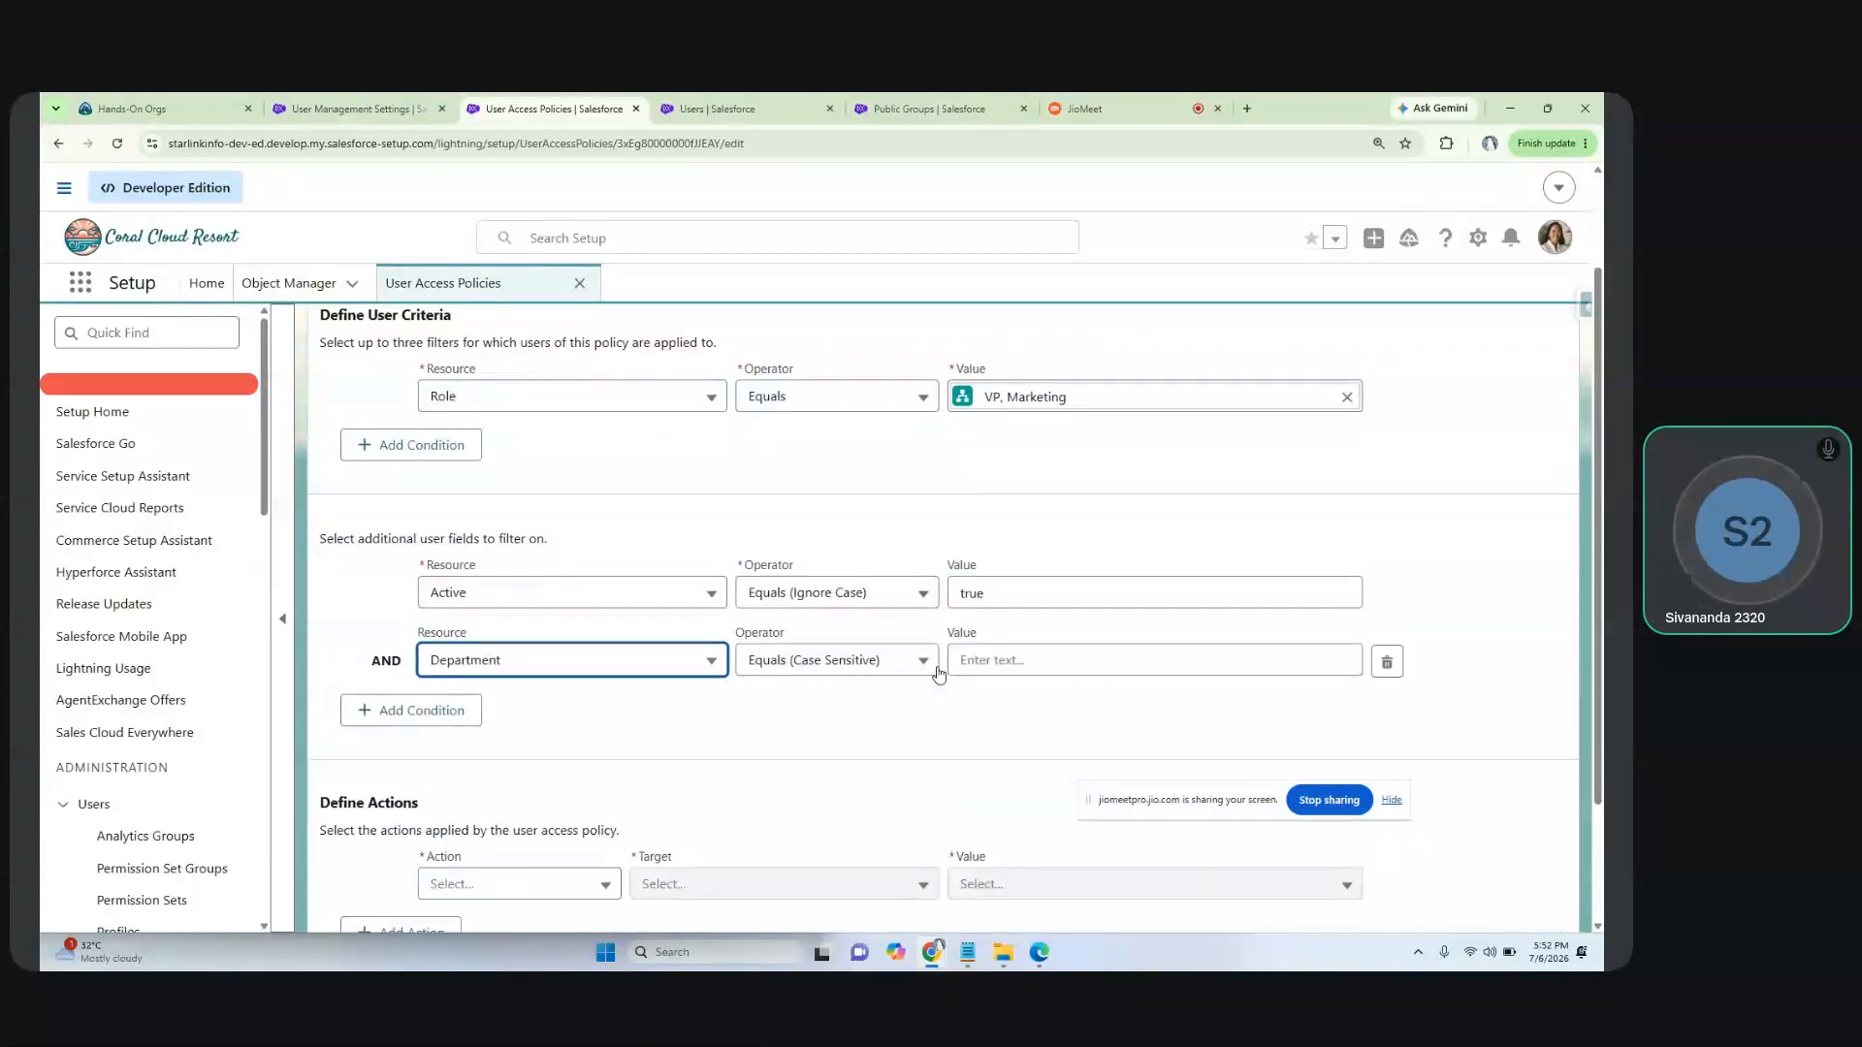
click(851, 663)
click(870, 739)
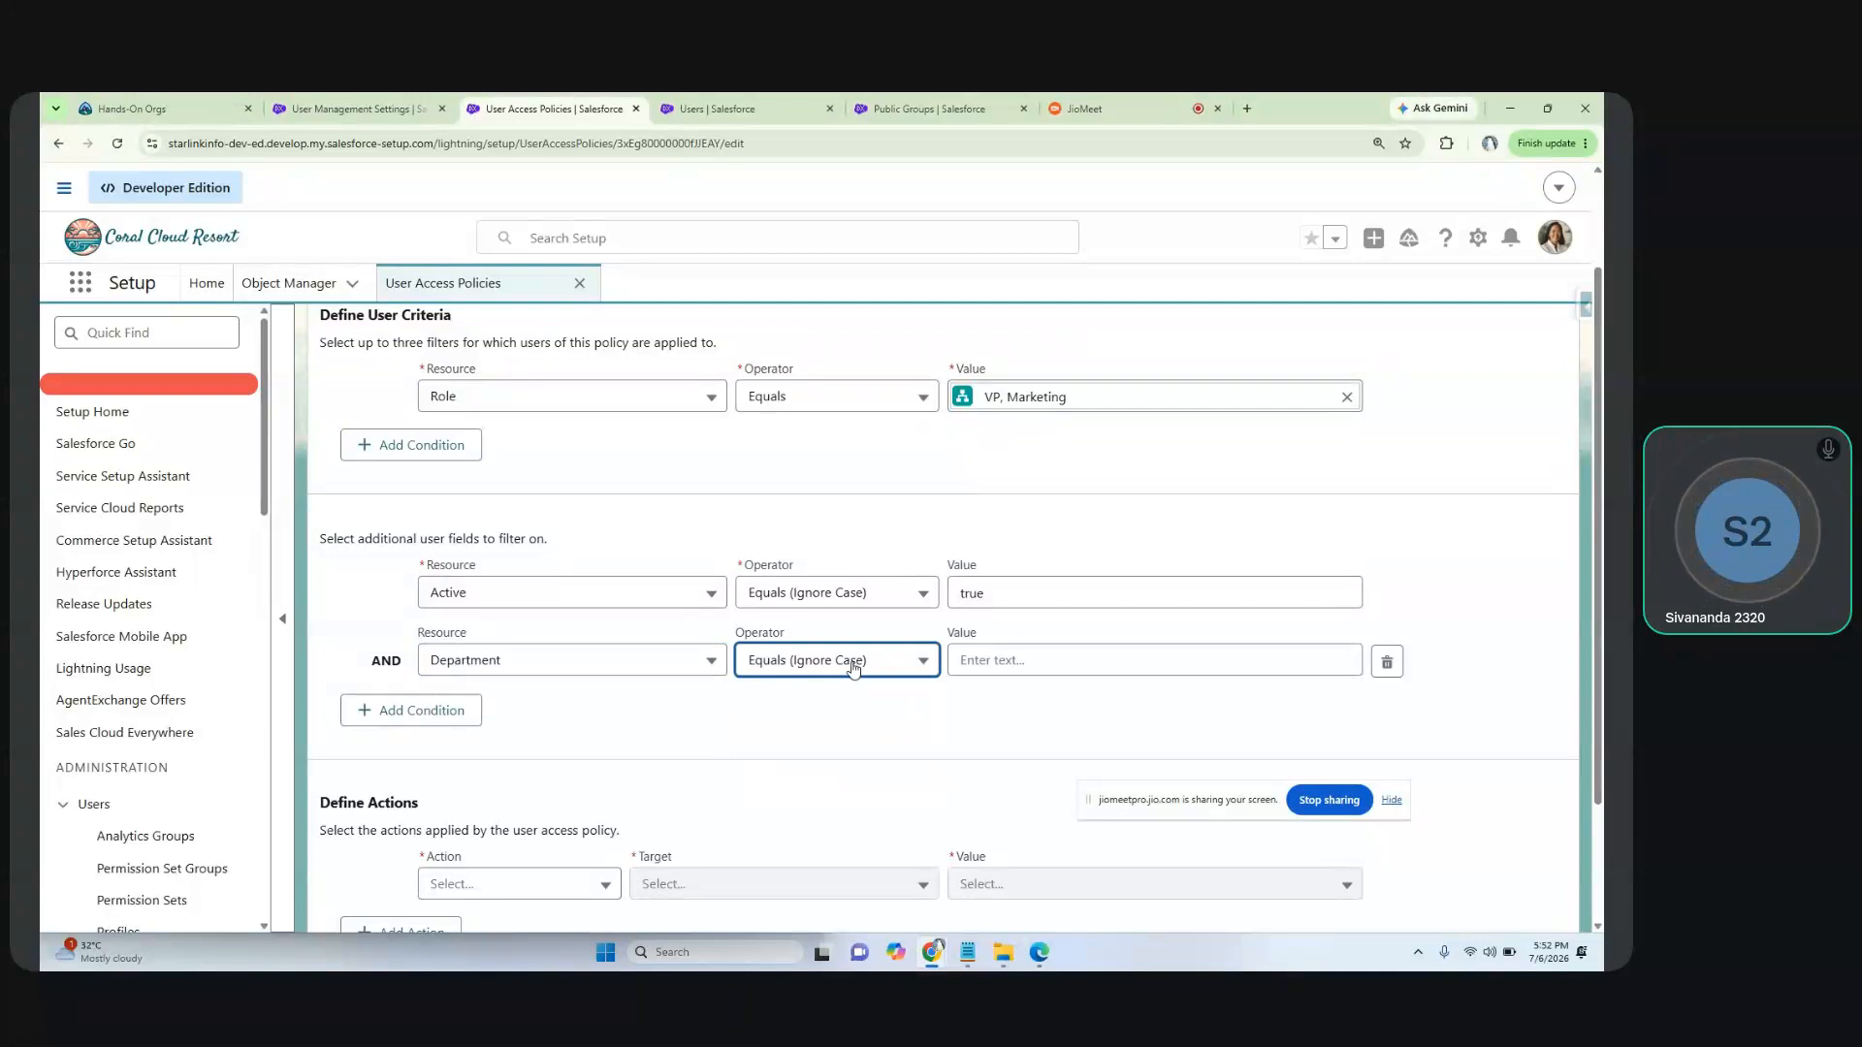
click(1020, 663)
text(ITD)
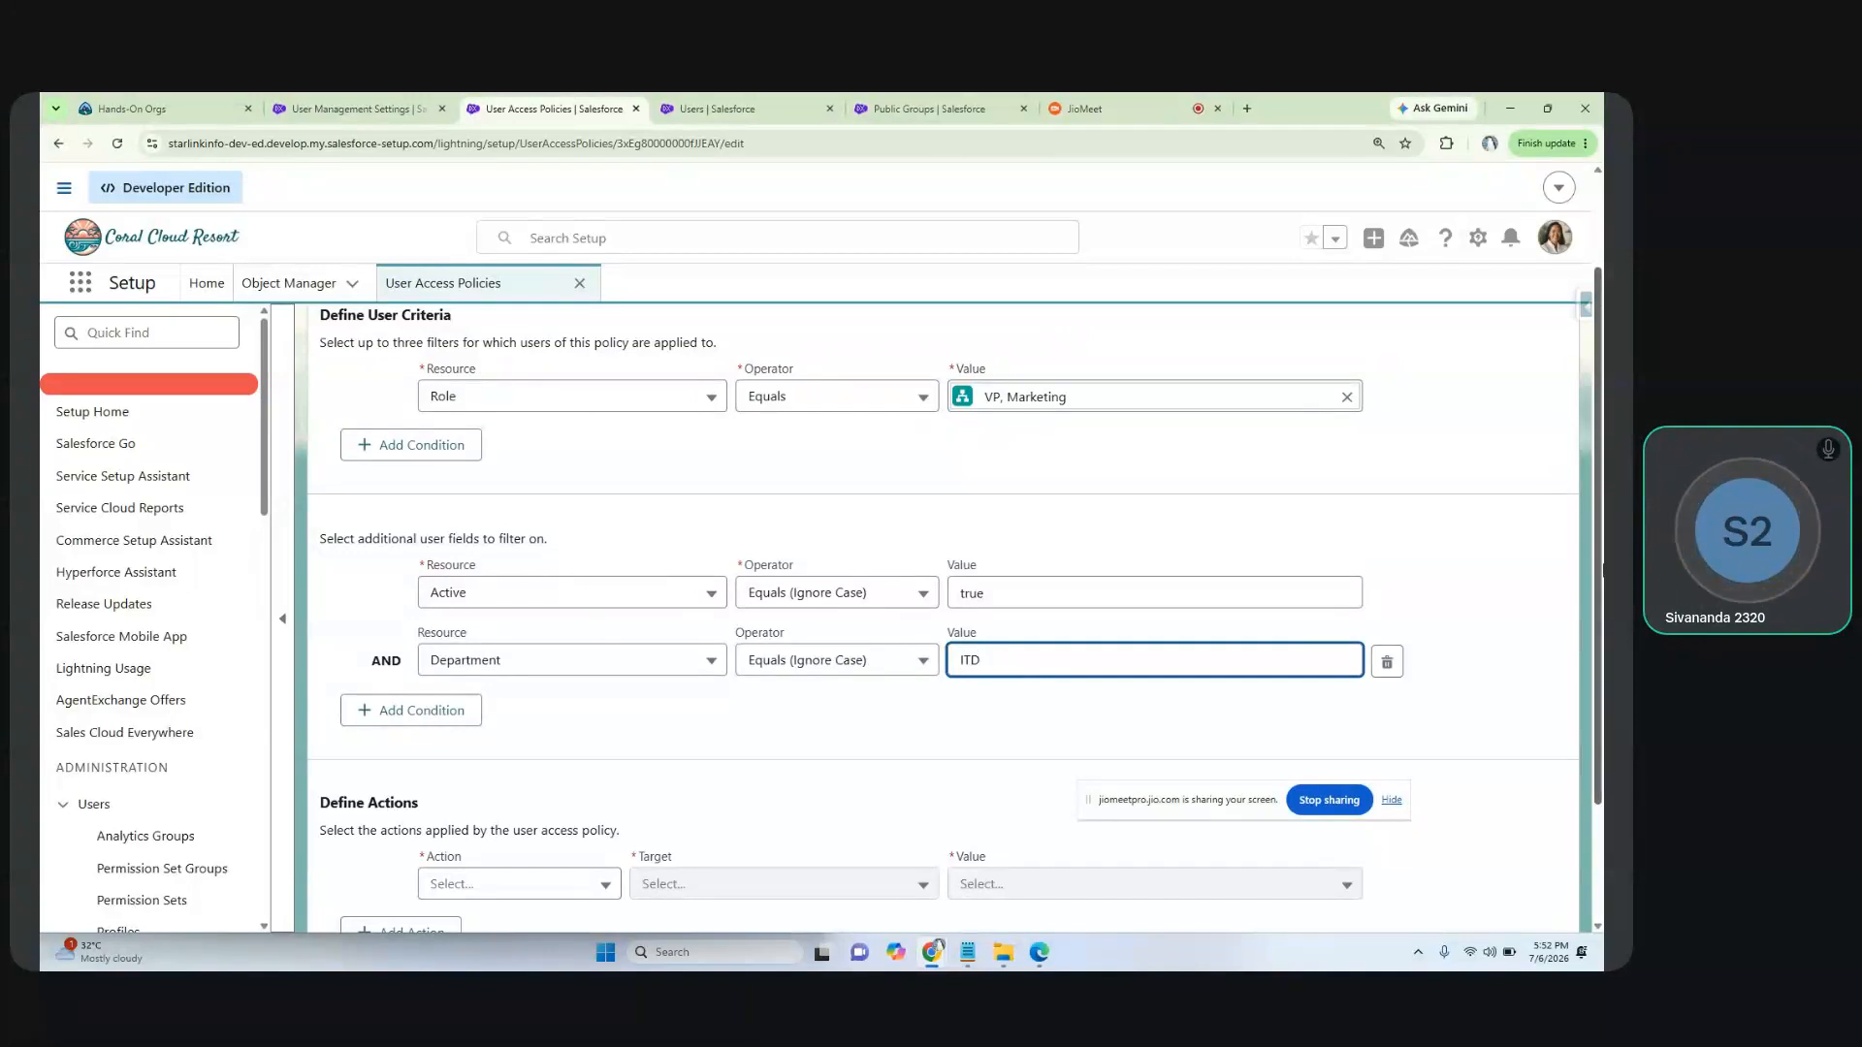
Step: Define the policy's action as Grant with Group as its target
scroll(589, 600, down, 3)
click(519, 721)
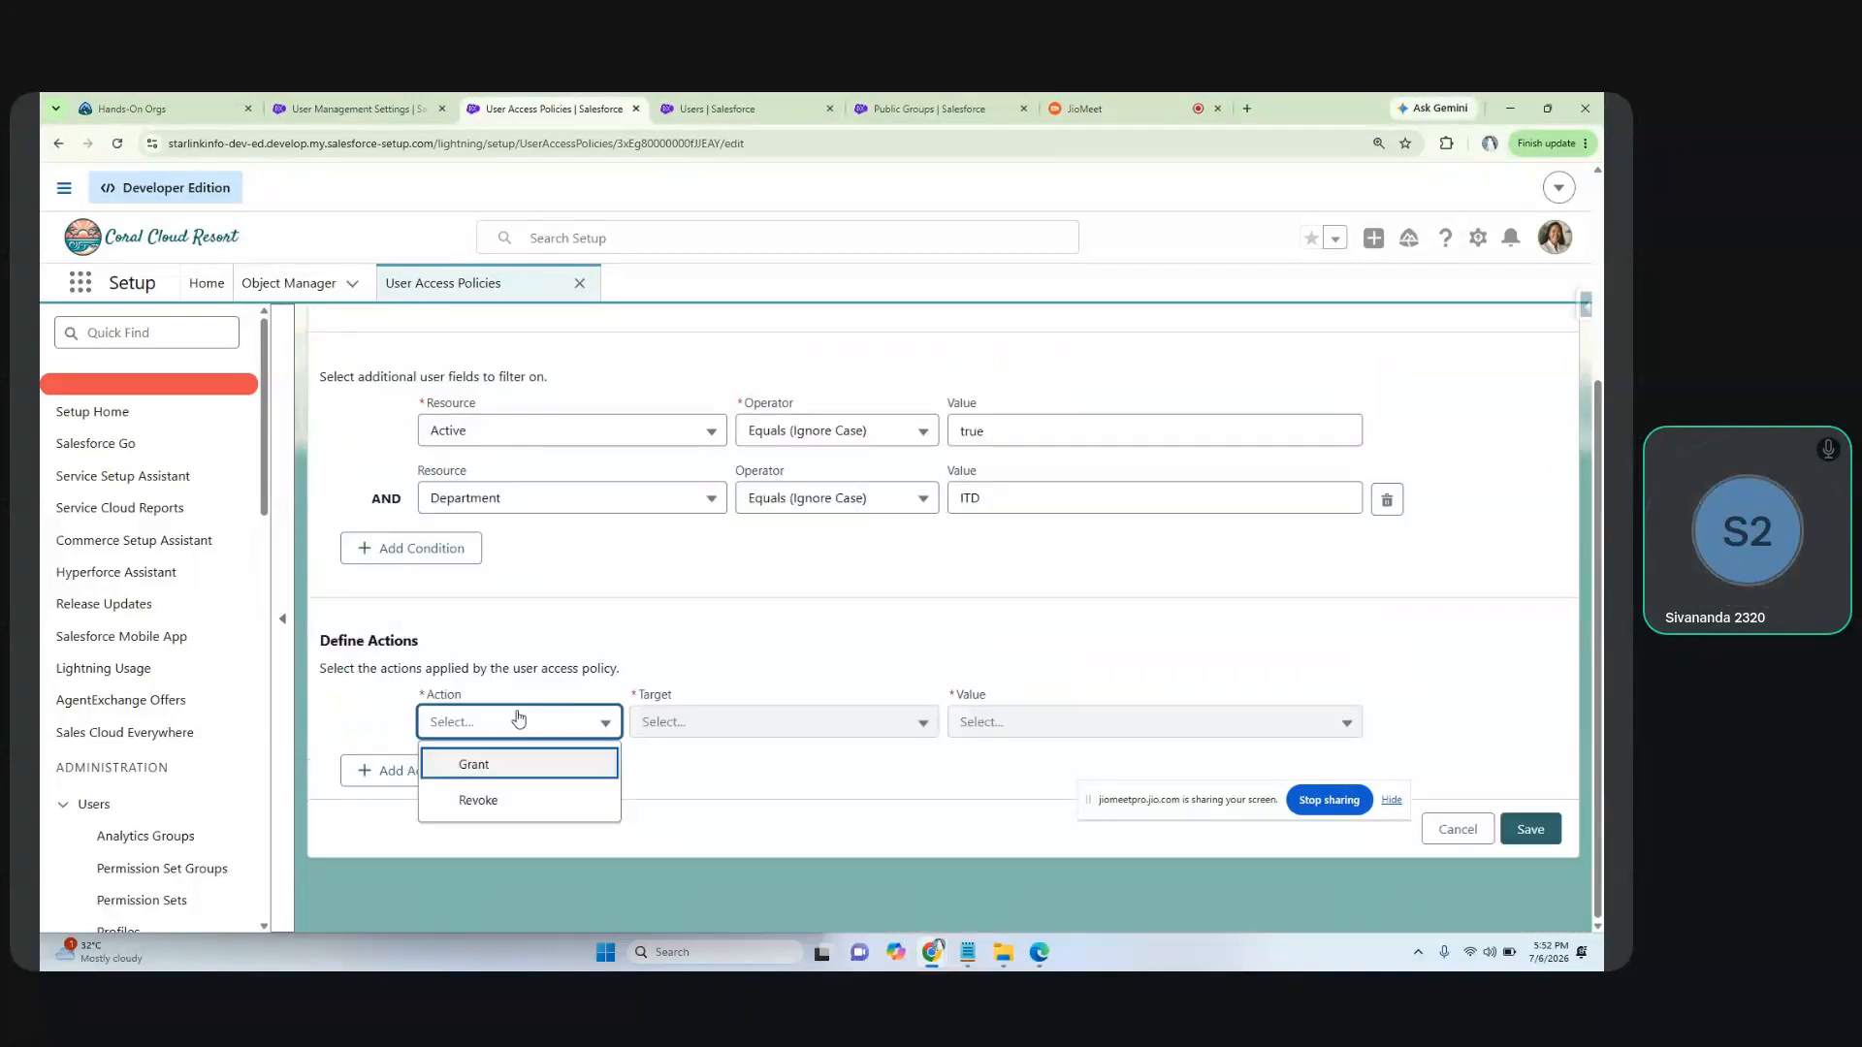
click(502, 802)
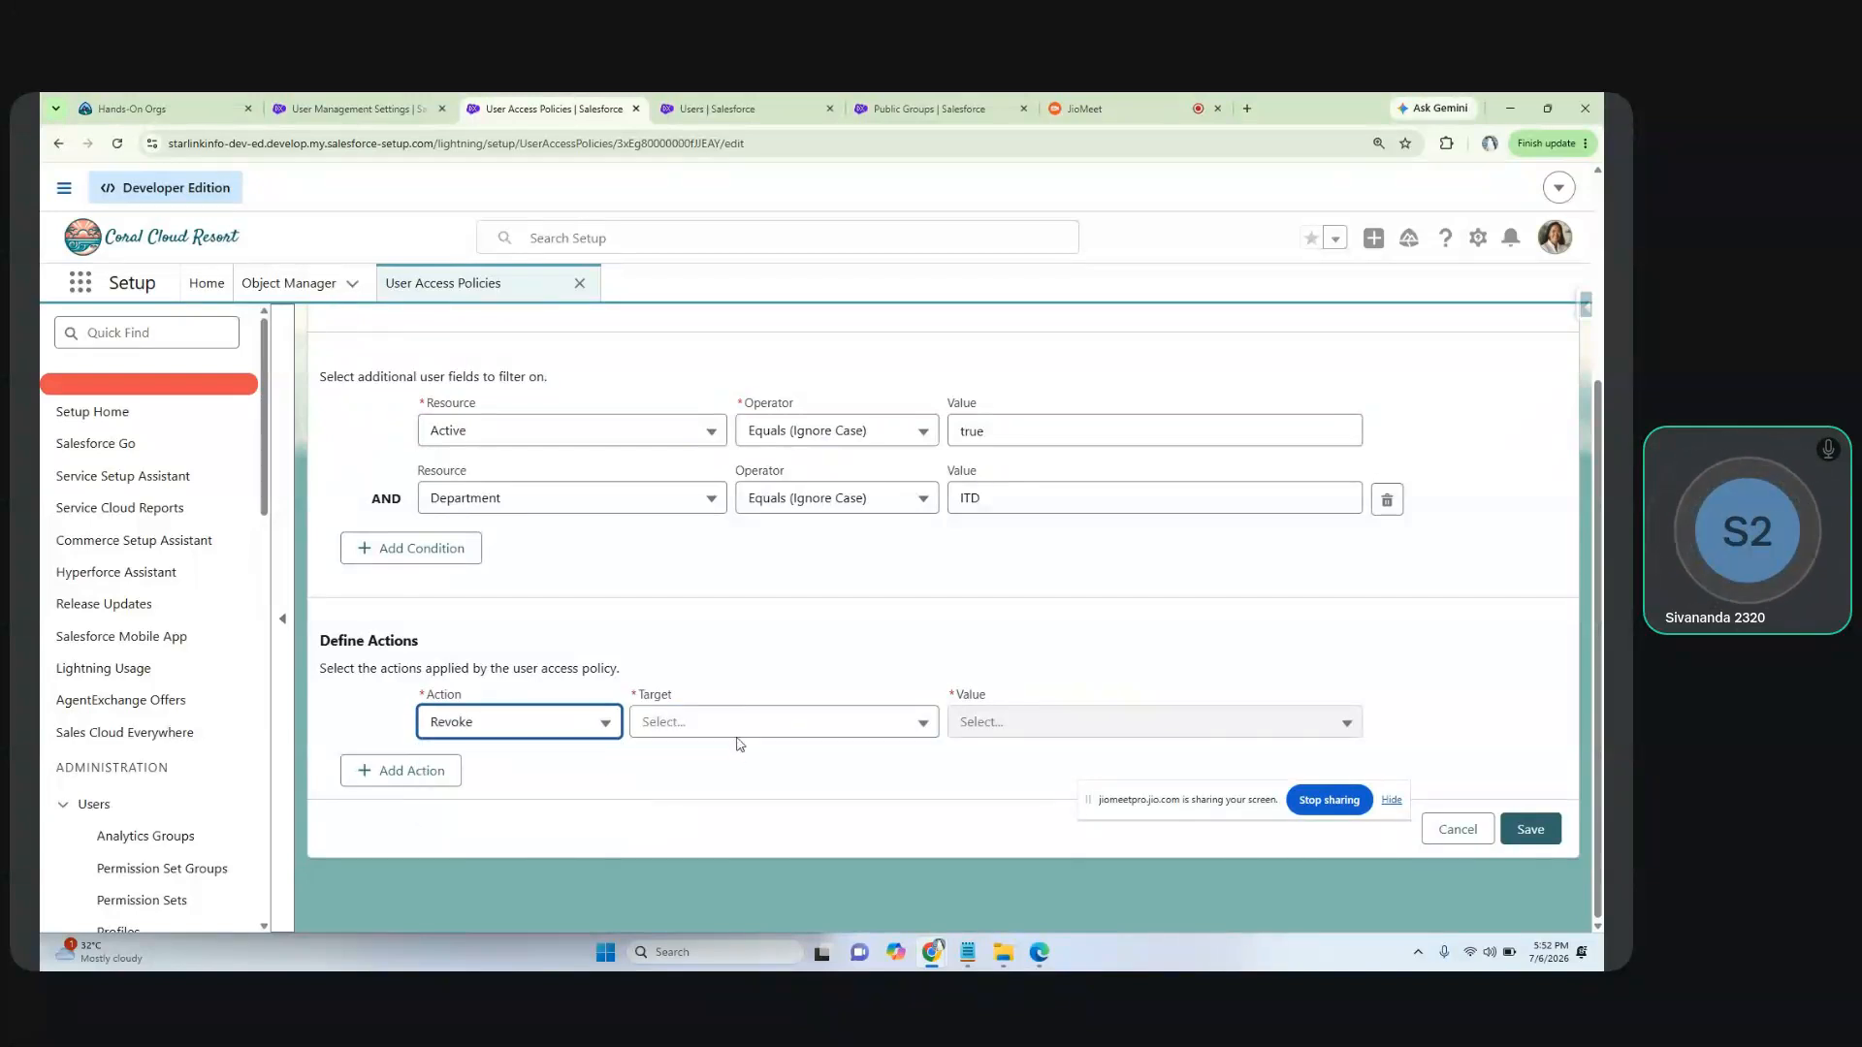
click(739, 722)
click(500, 722)
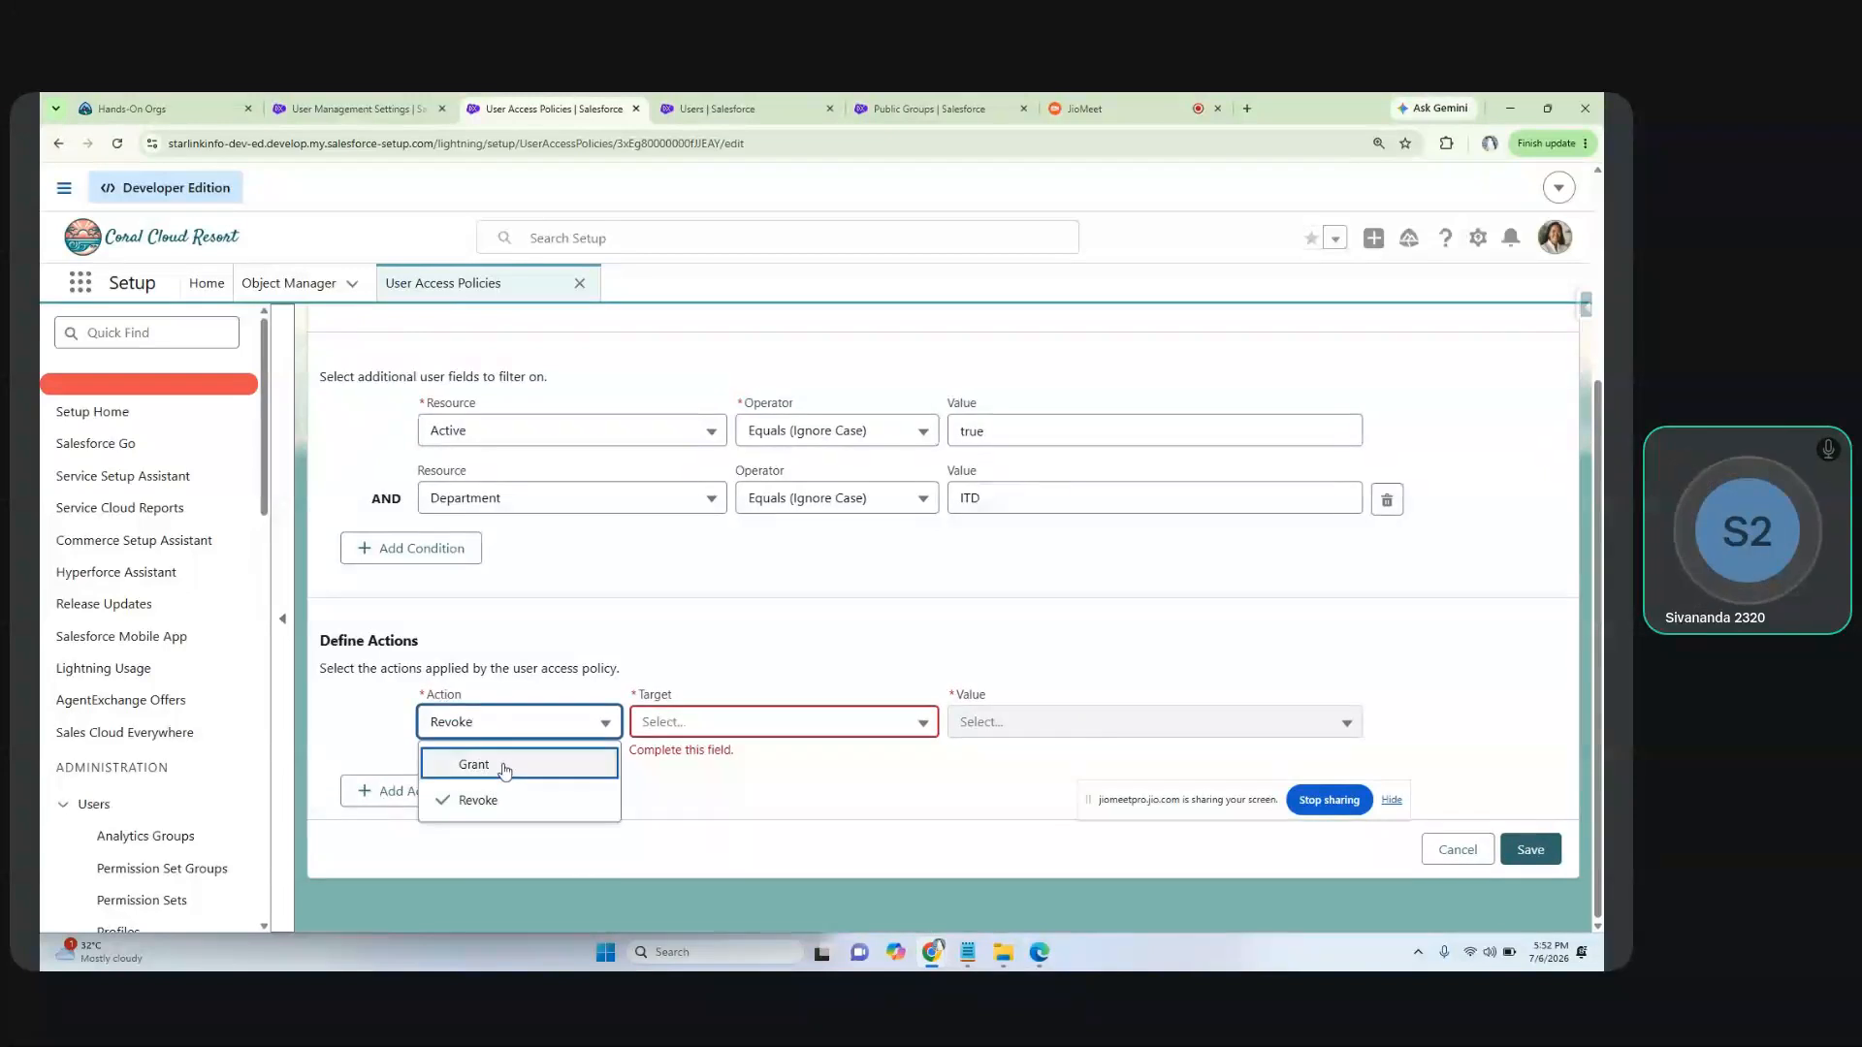
click(502, 766)
click(717, 726)
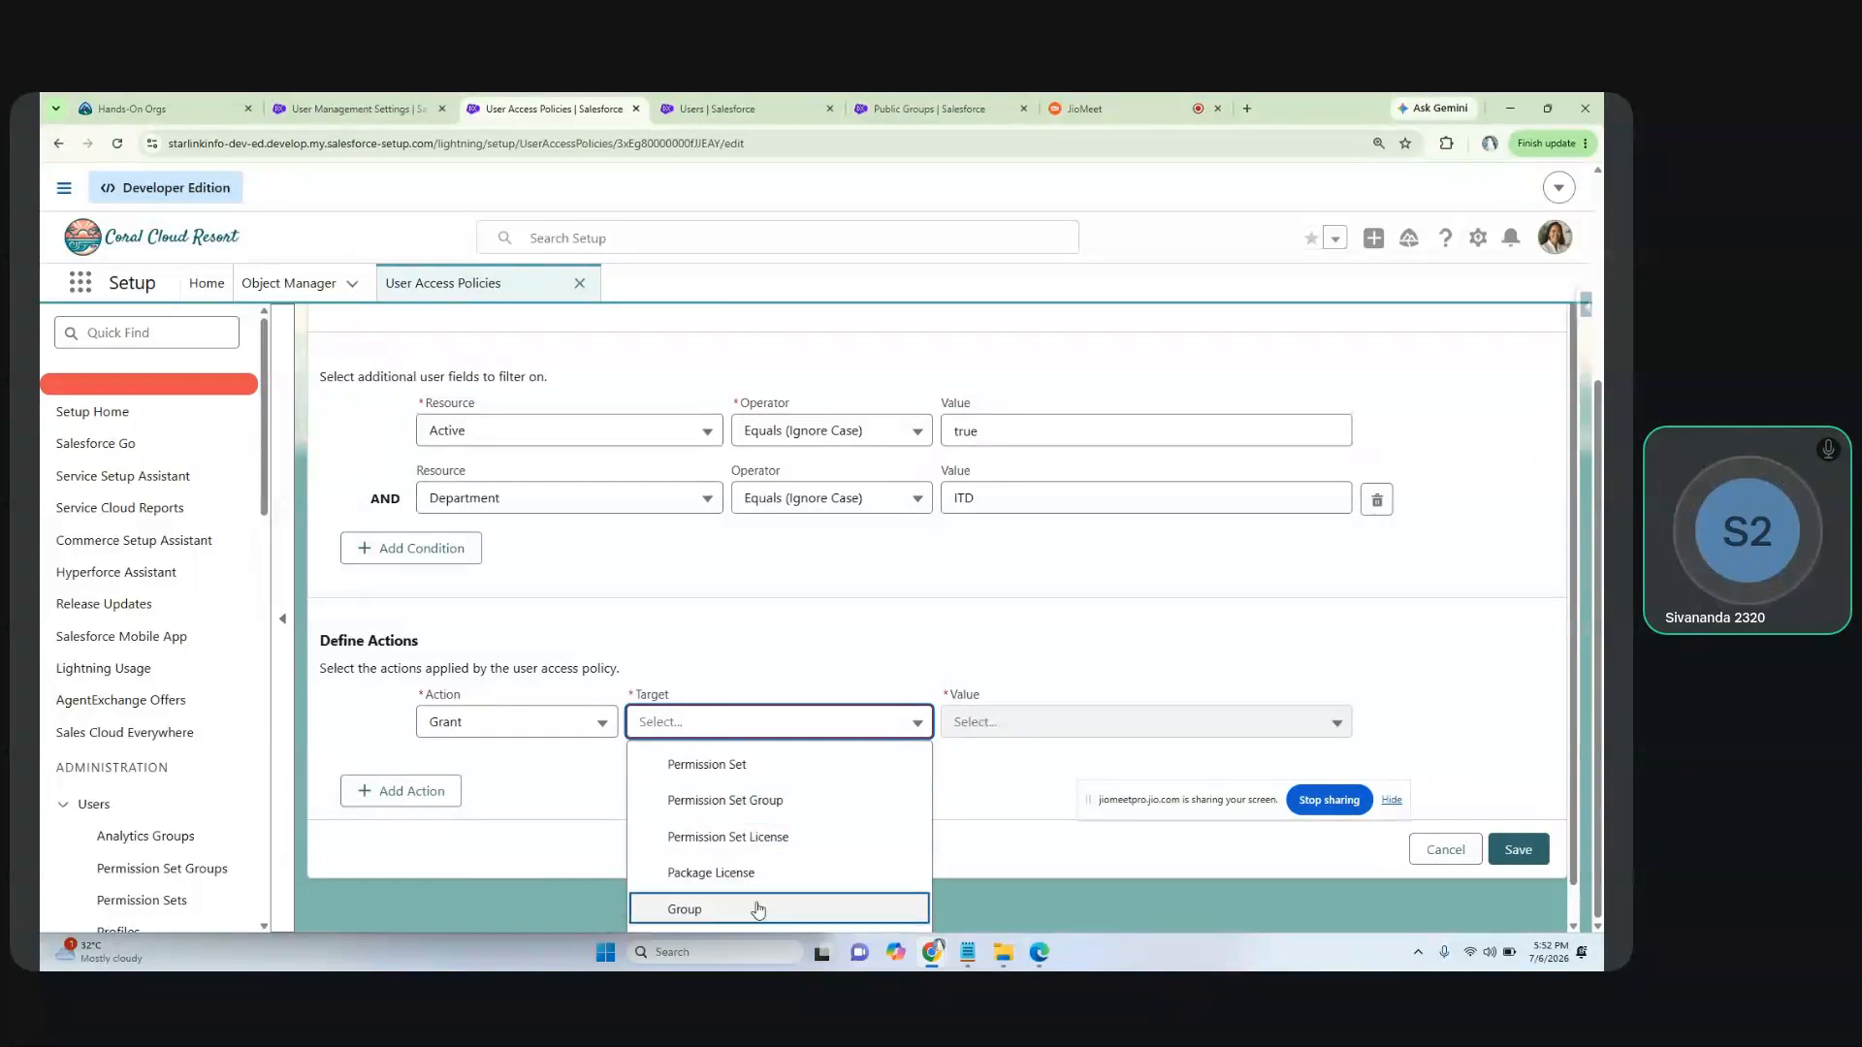
click(705, 911)
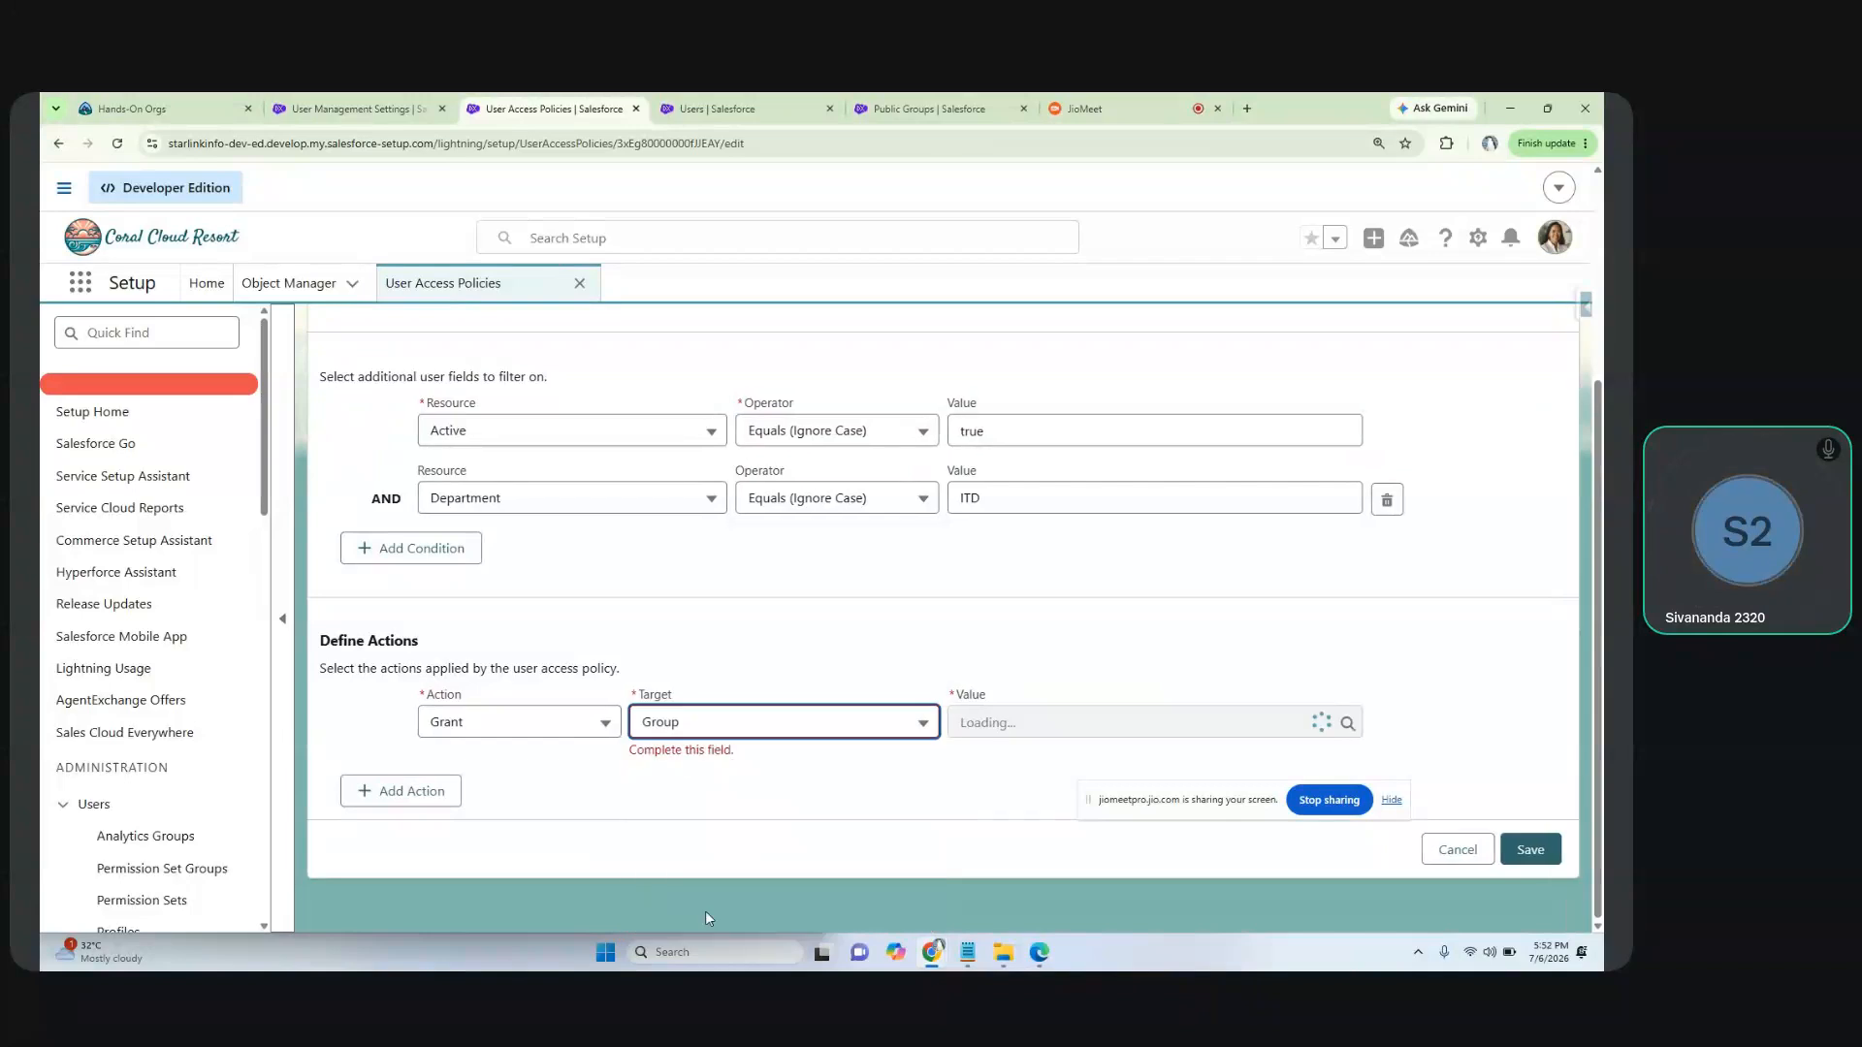
Step: Set the granted group to Marketing Team and save the policy's criteria and action
click(776, 723)
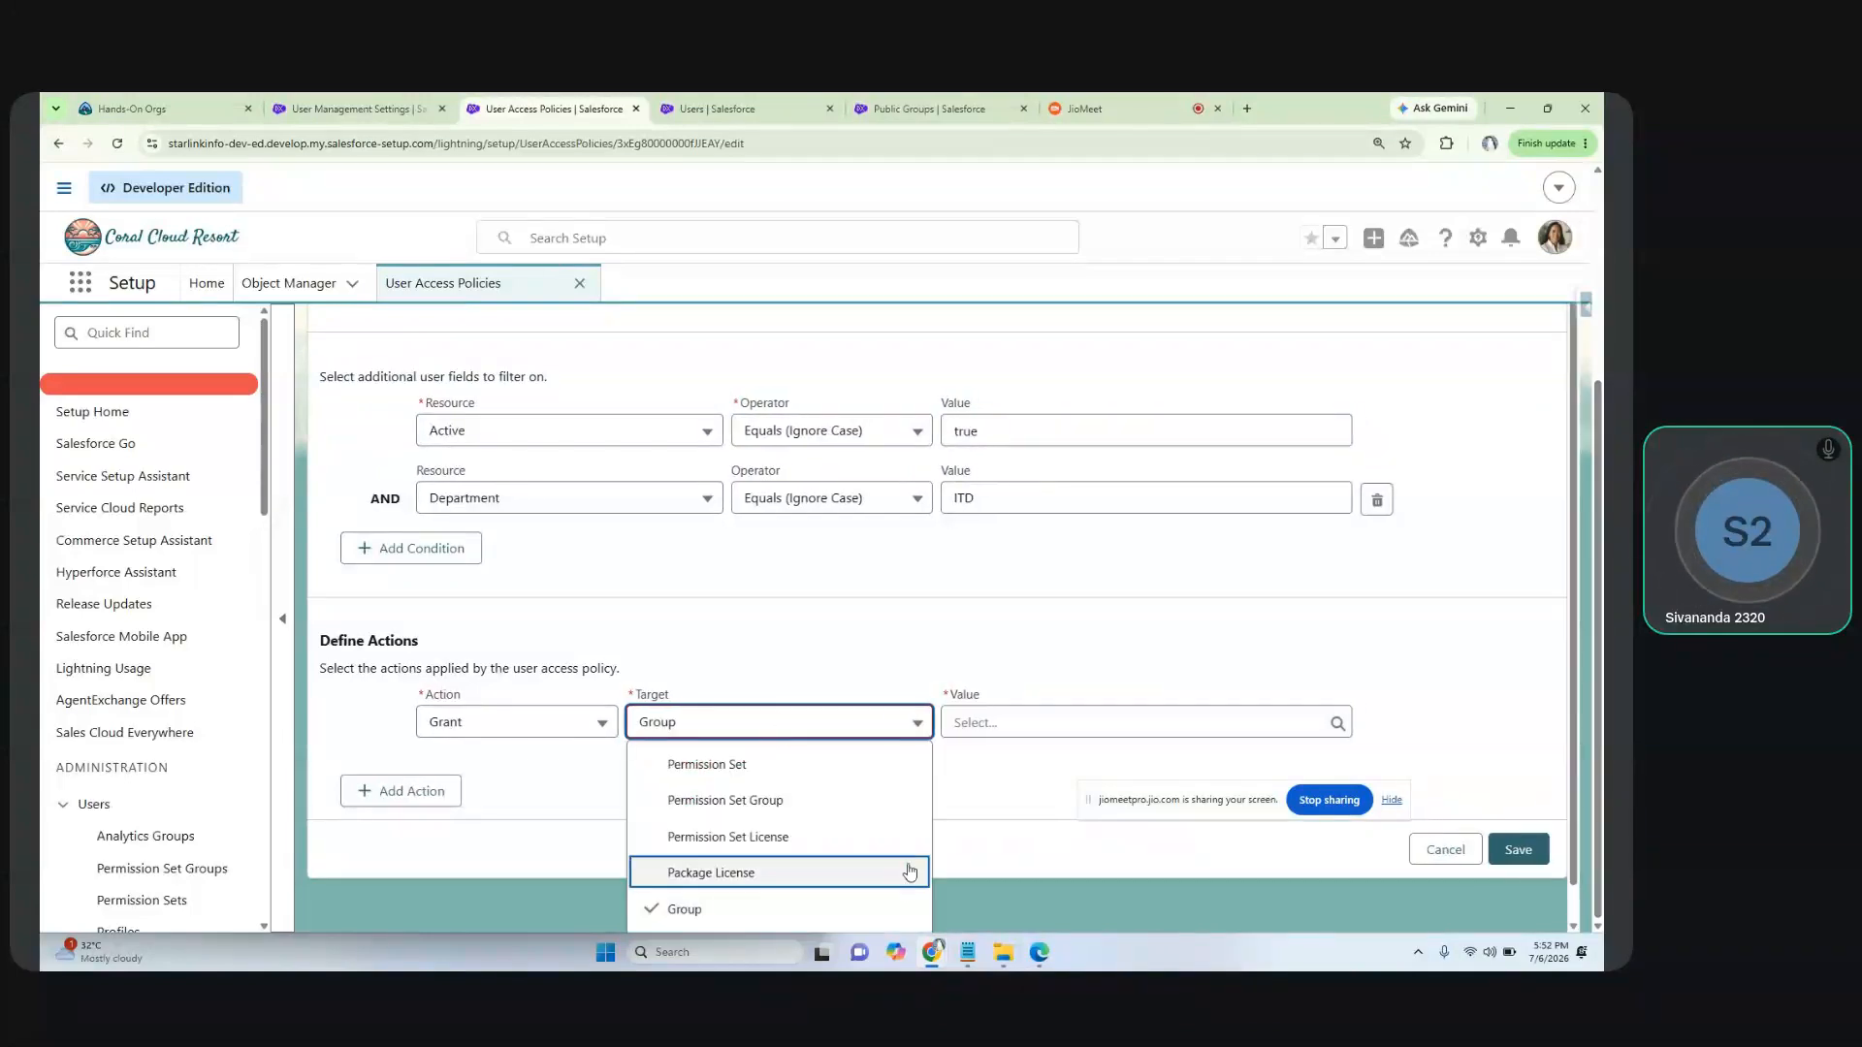
key(ctrl+minus)
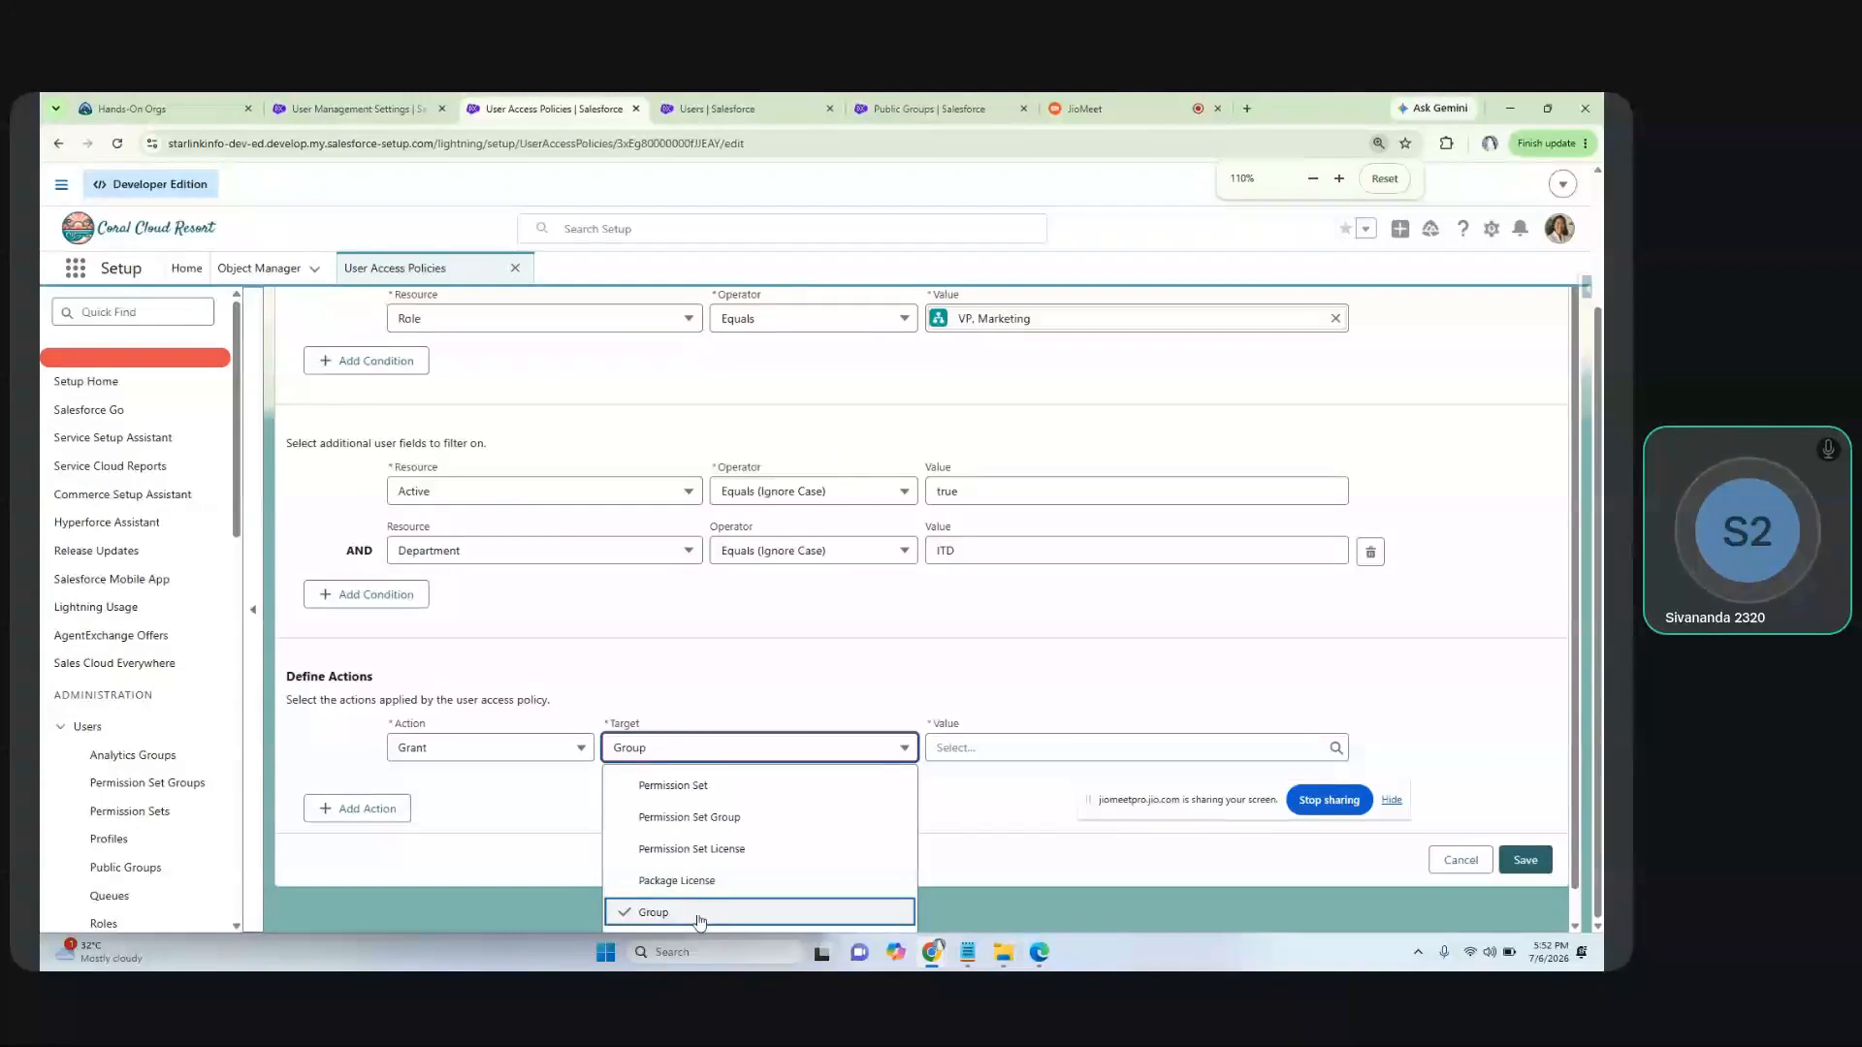
key(ctrl+minus)
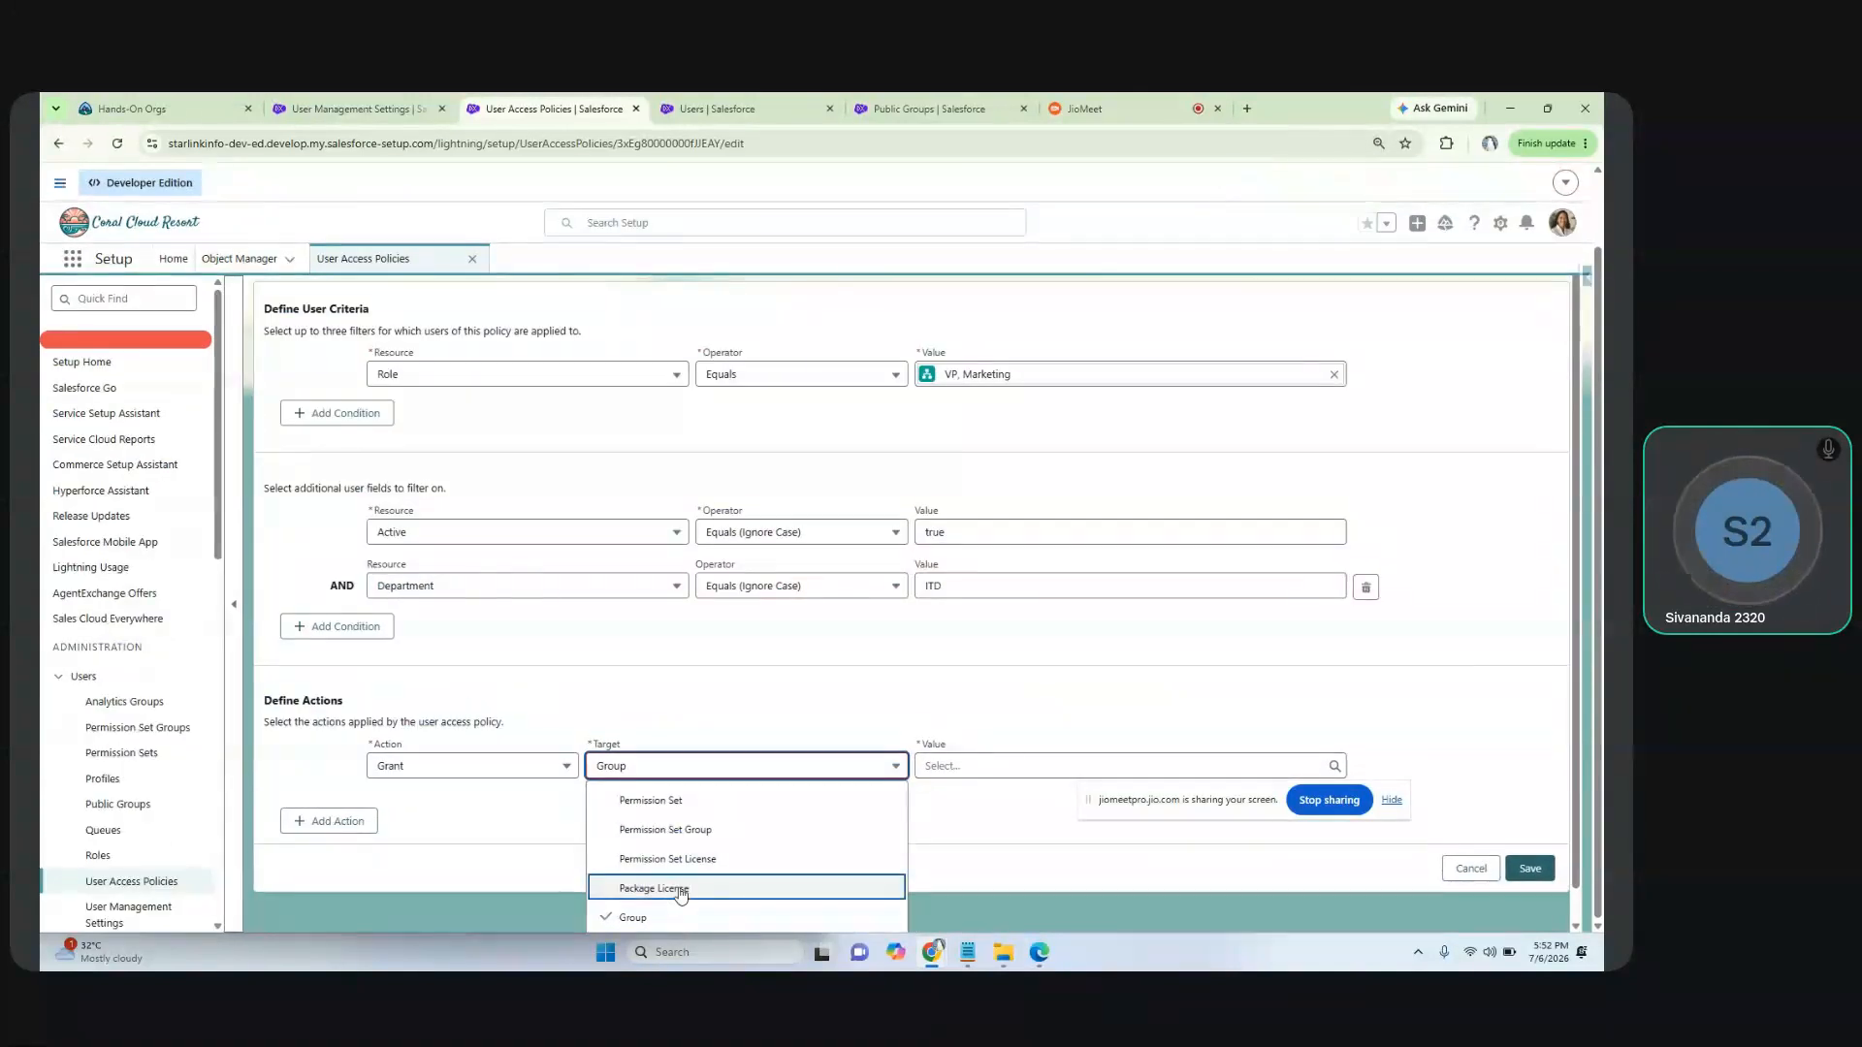
key(ctrl+minus)
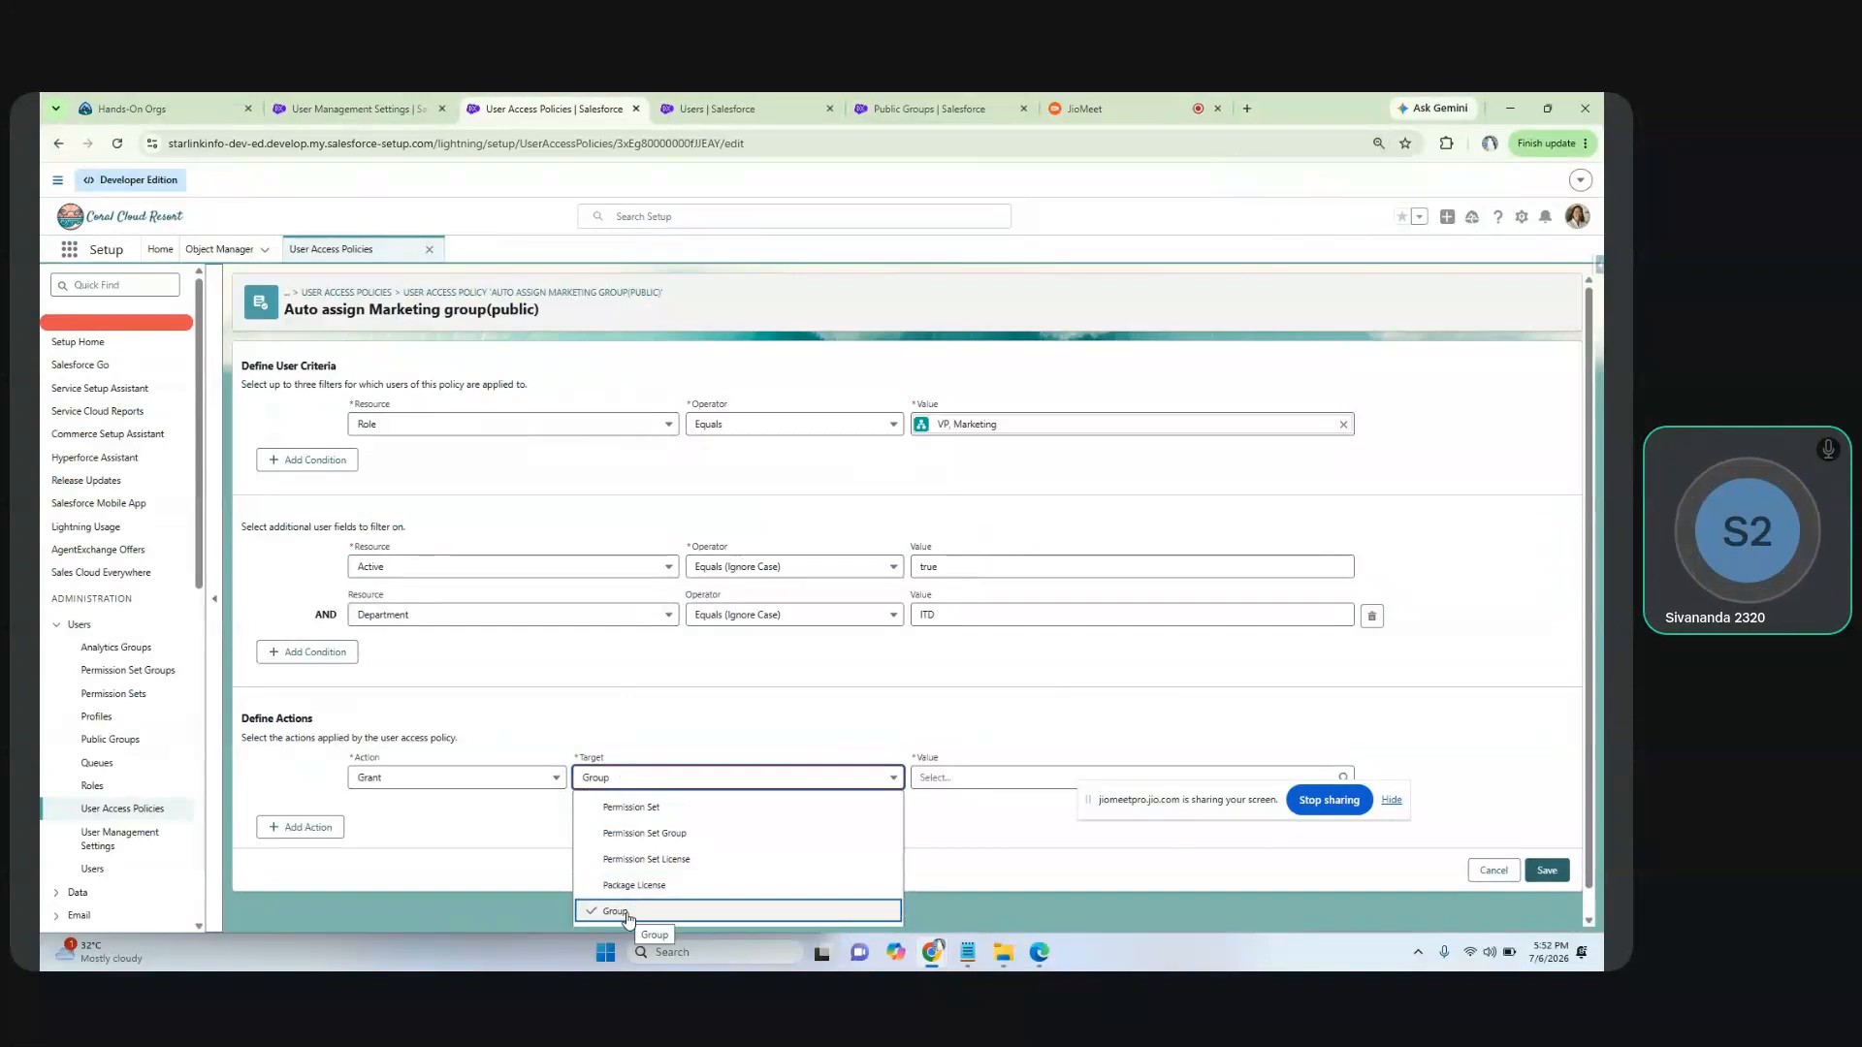
click(625, 913)
click(982, 776)
text(marketing)
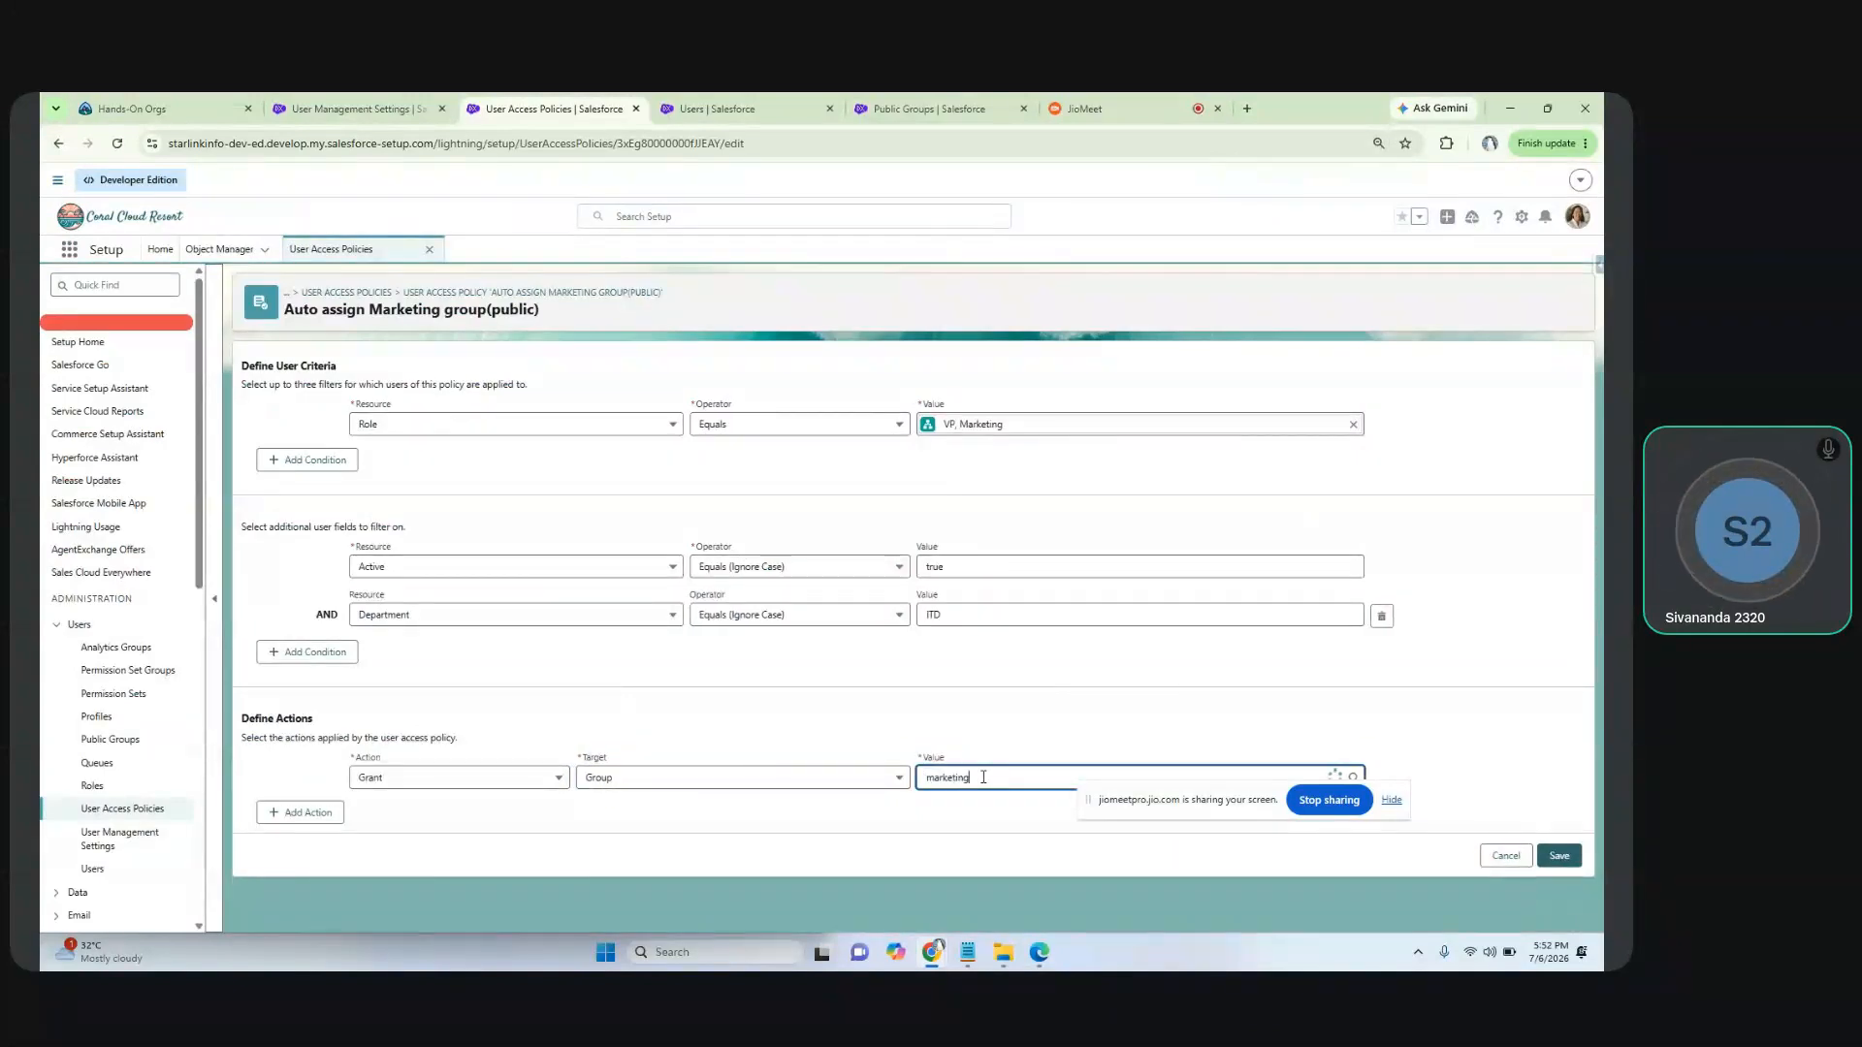
click(969, 736)
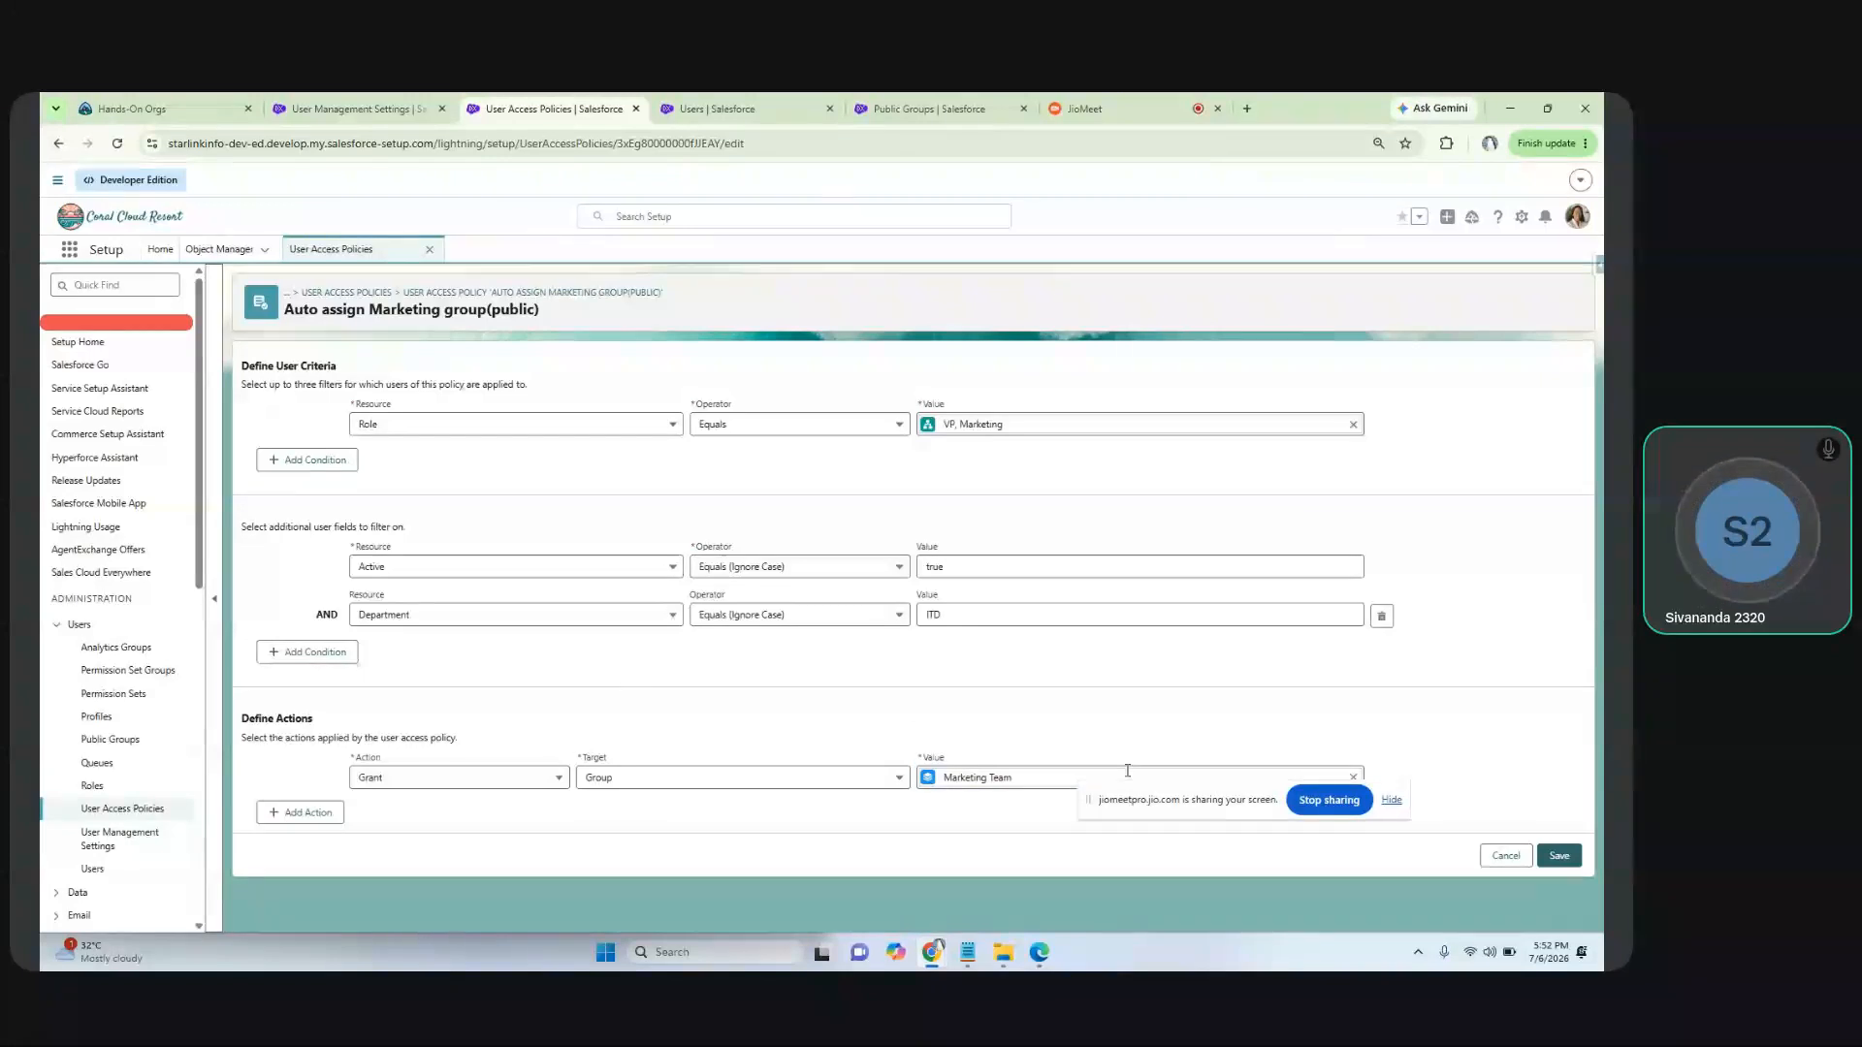
click(1563, 856)
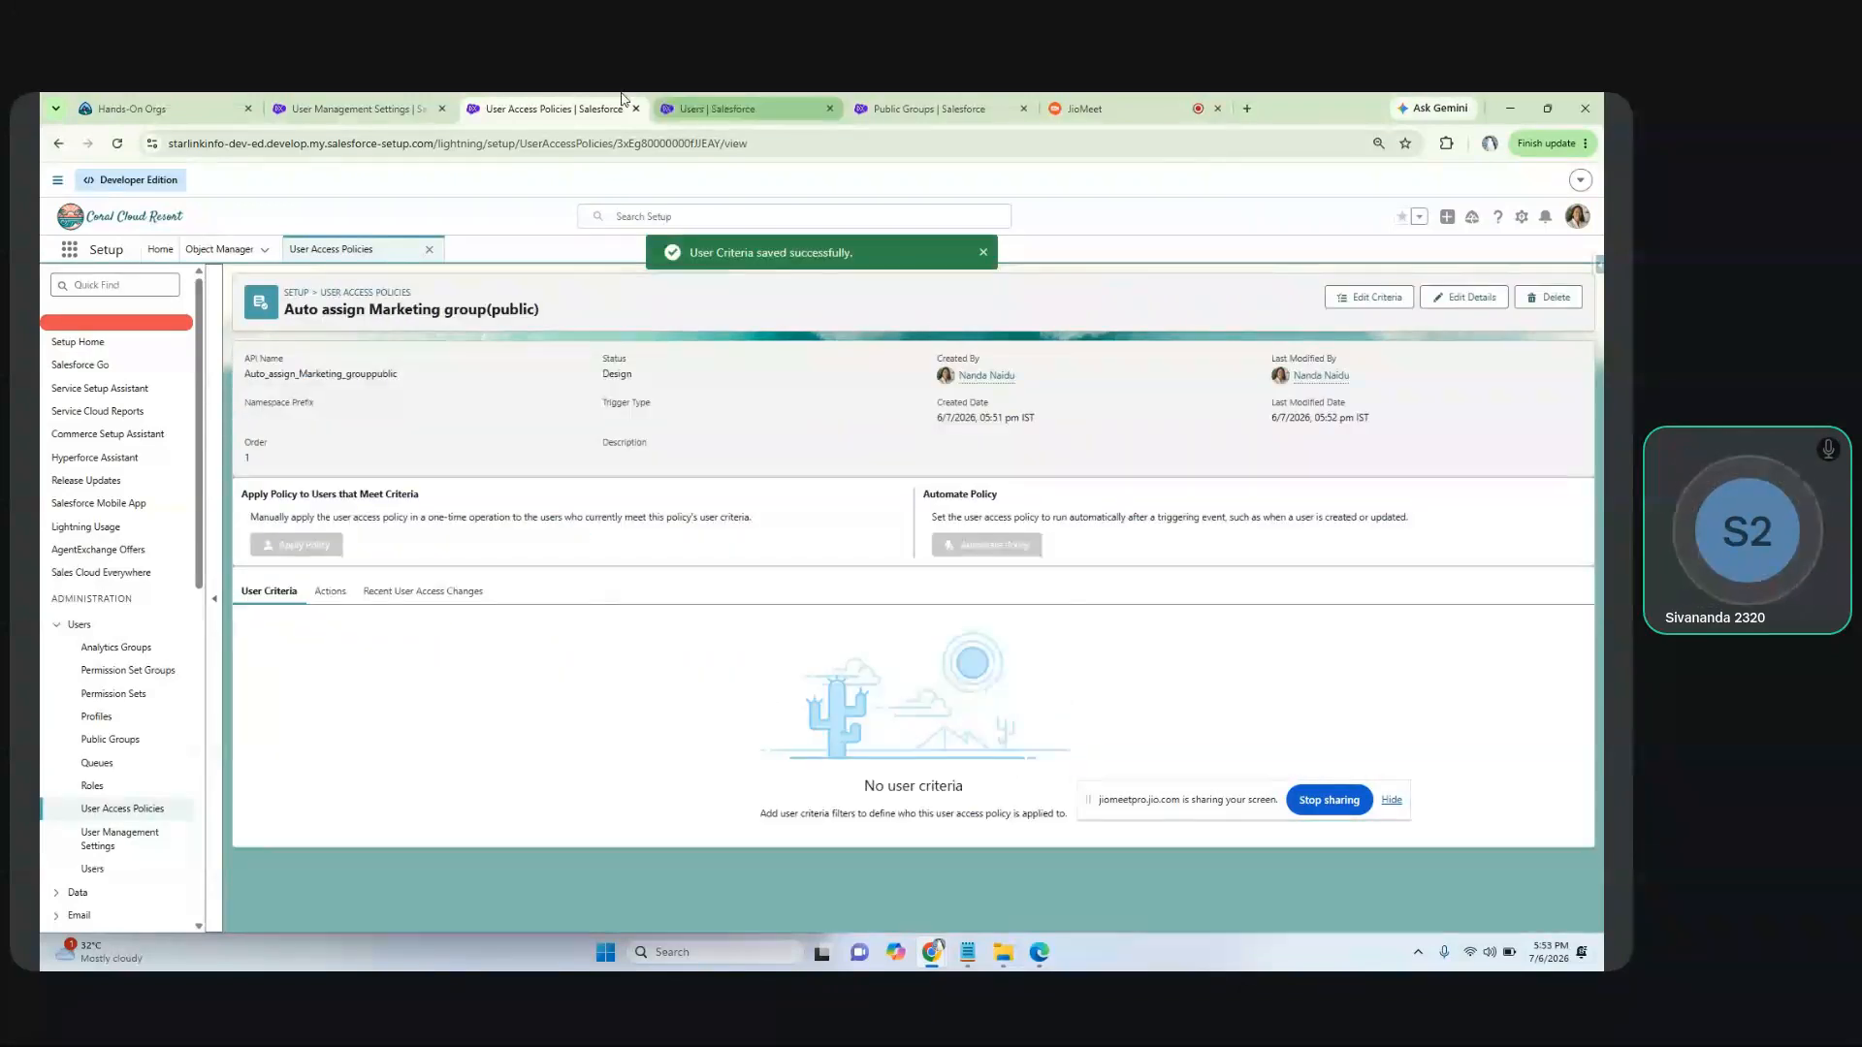
Step: Edit the open user record, set its department to ITD, and save the user
click(747, 105)
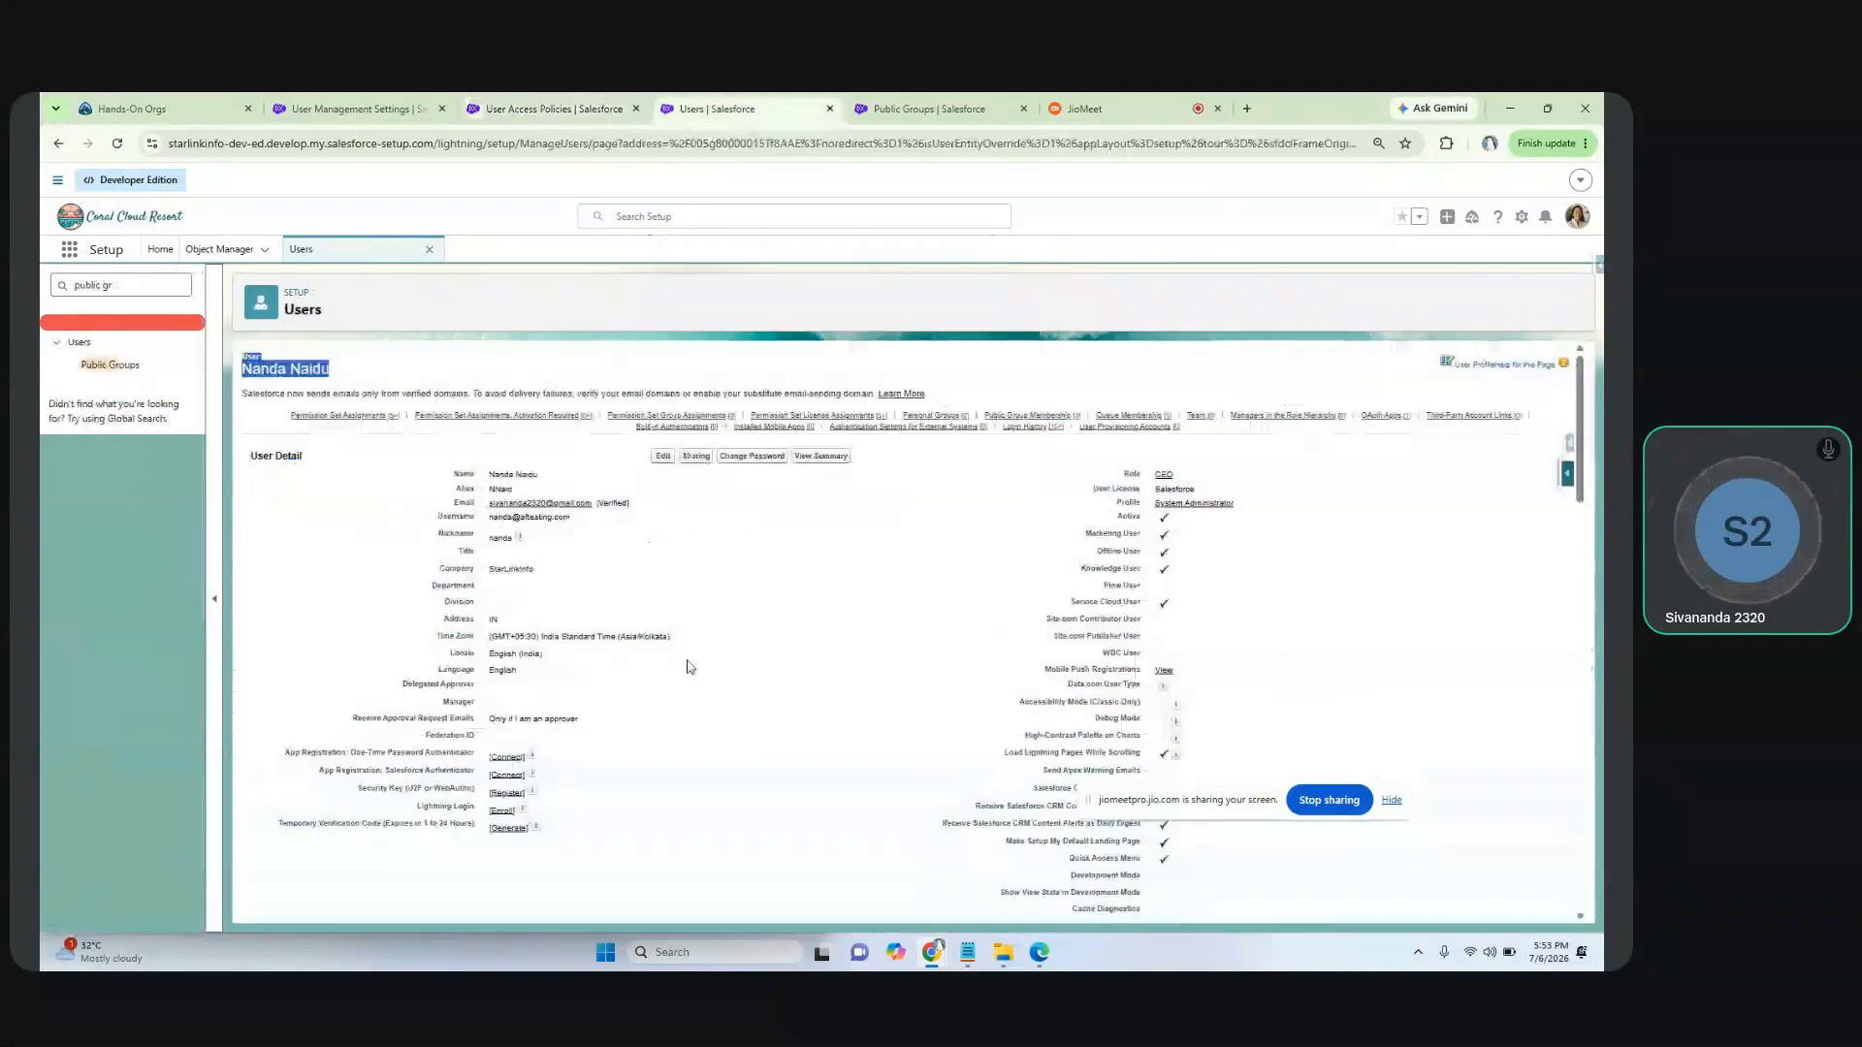
key(ctrl+plus)
key(ctrl+plus)
key(ctrl+plus)
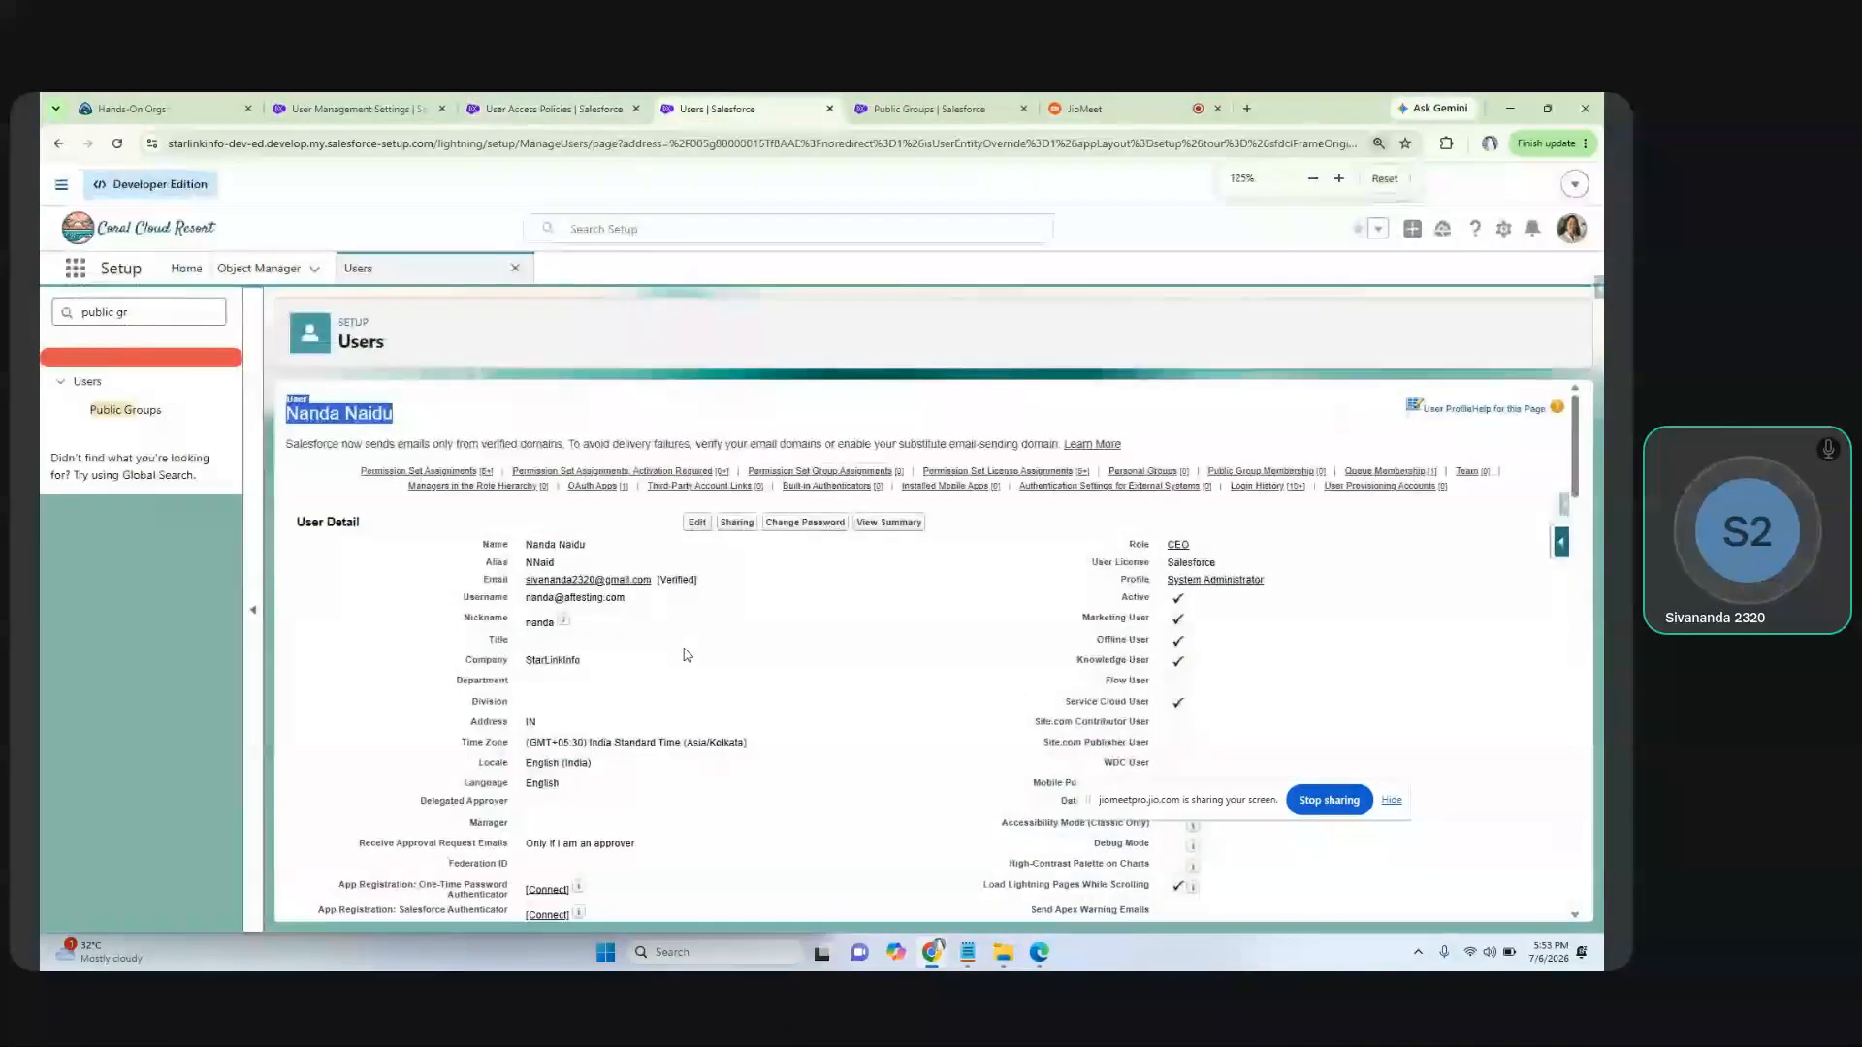
click(724, 590)
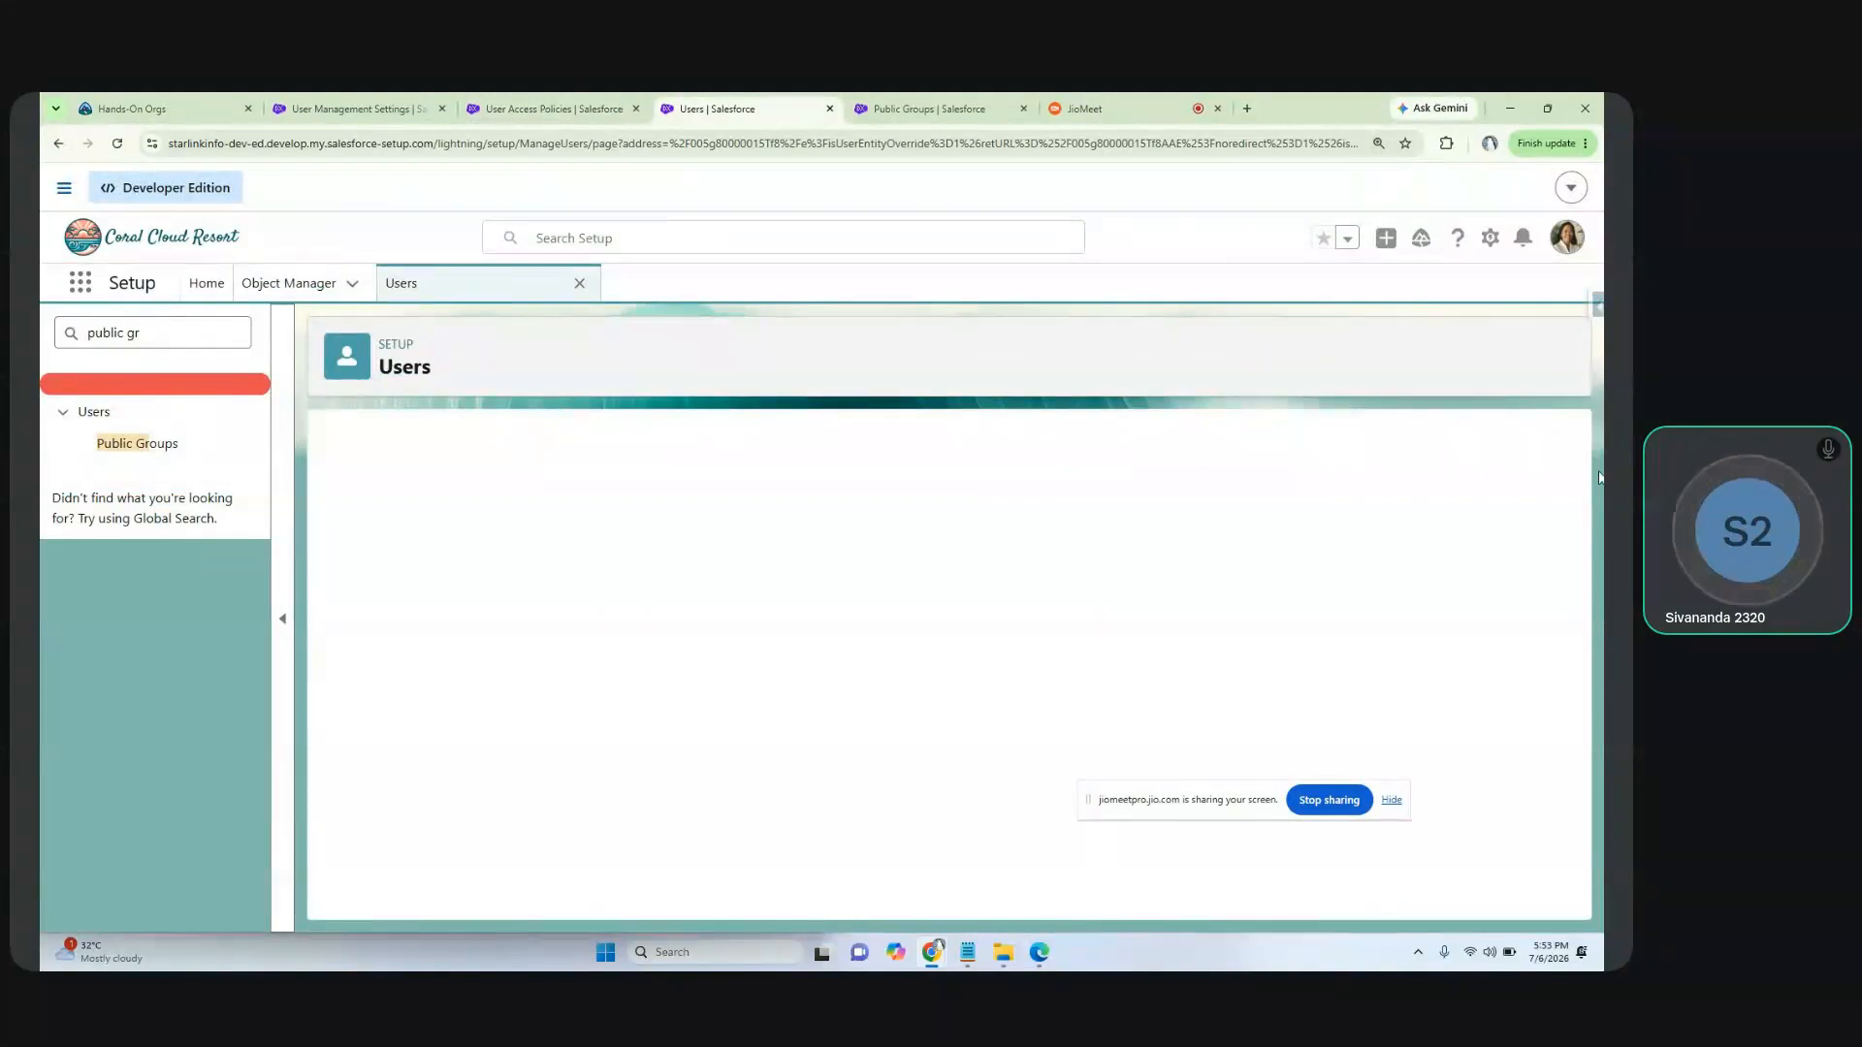
scroll(950, 631, down, 2)
click(586, 686)
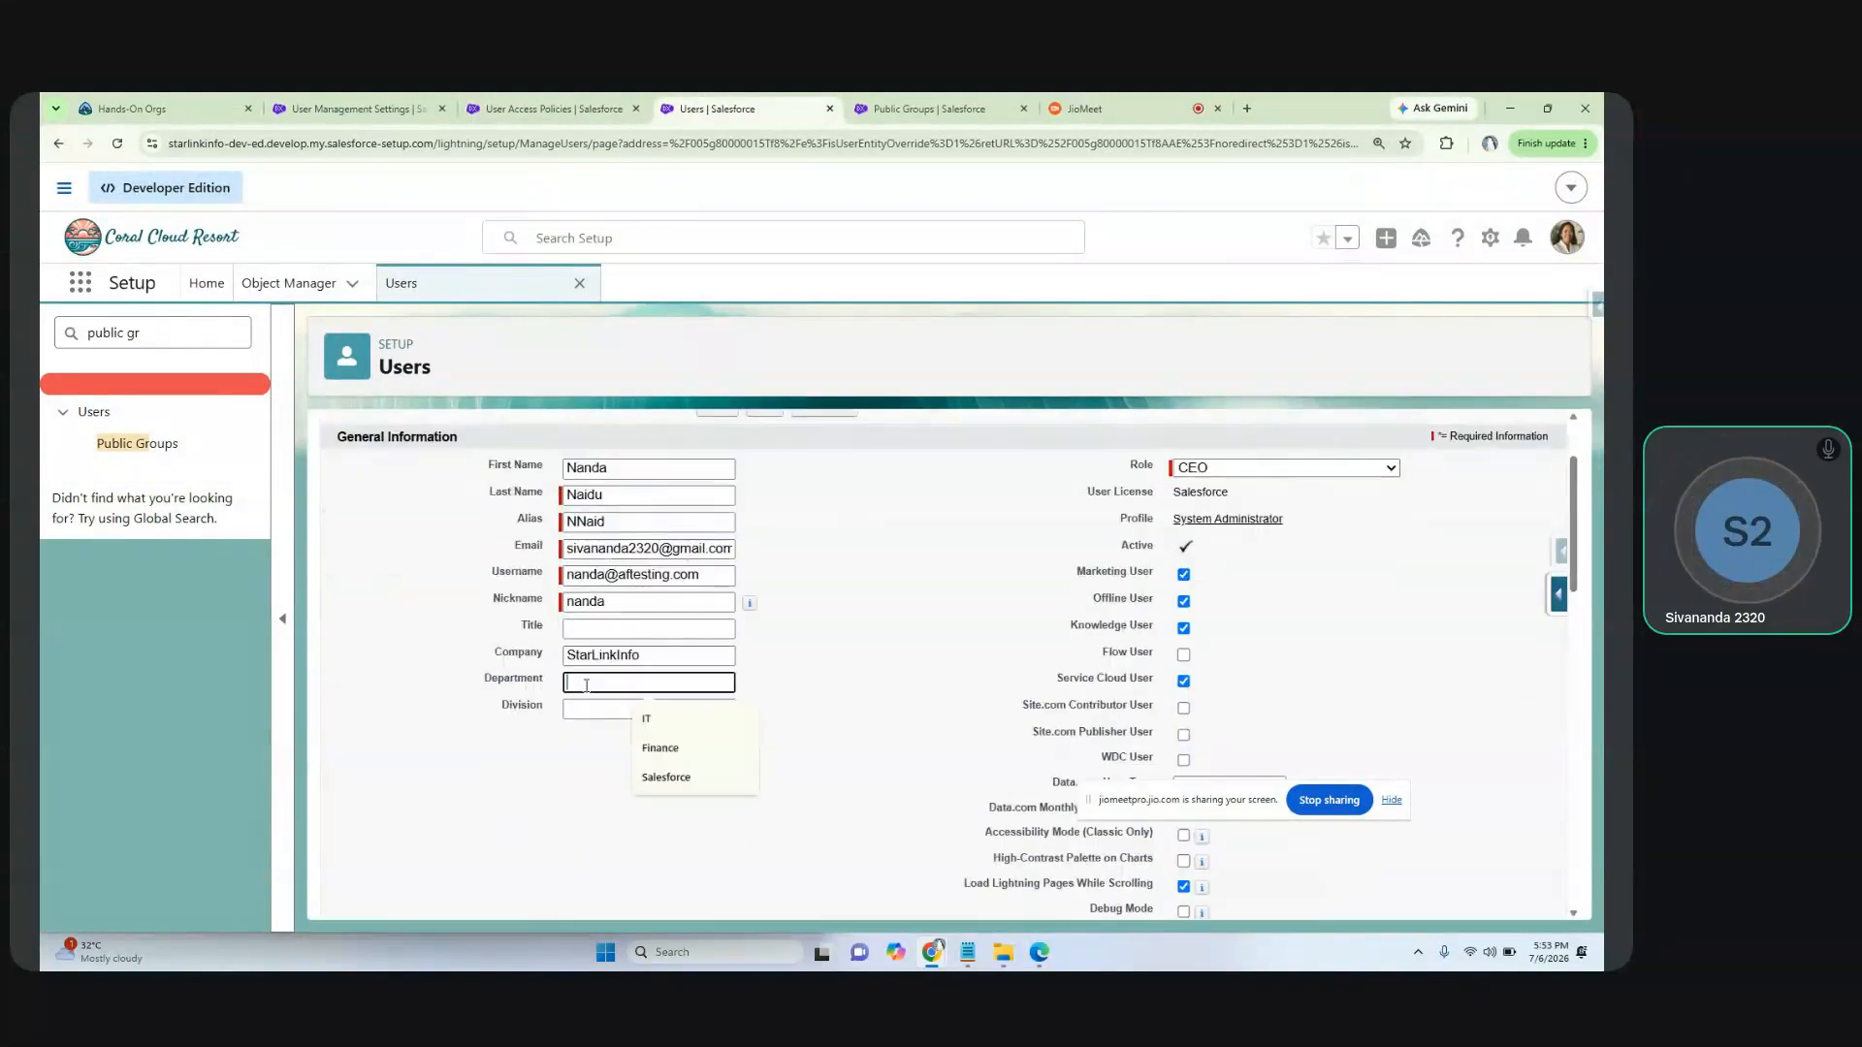
text(ITD)
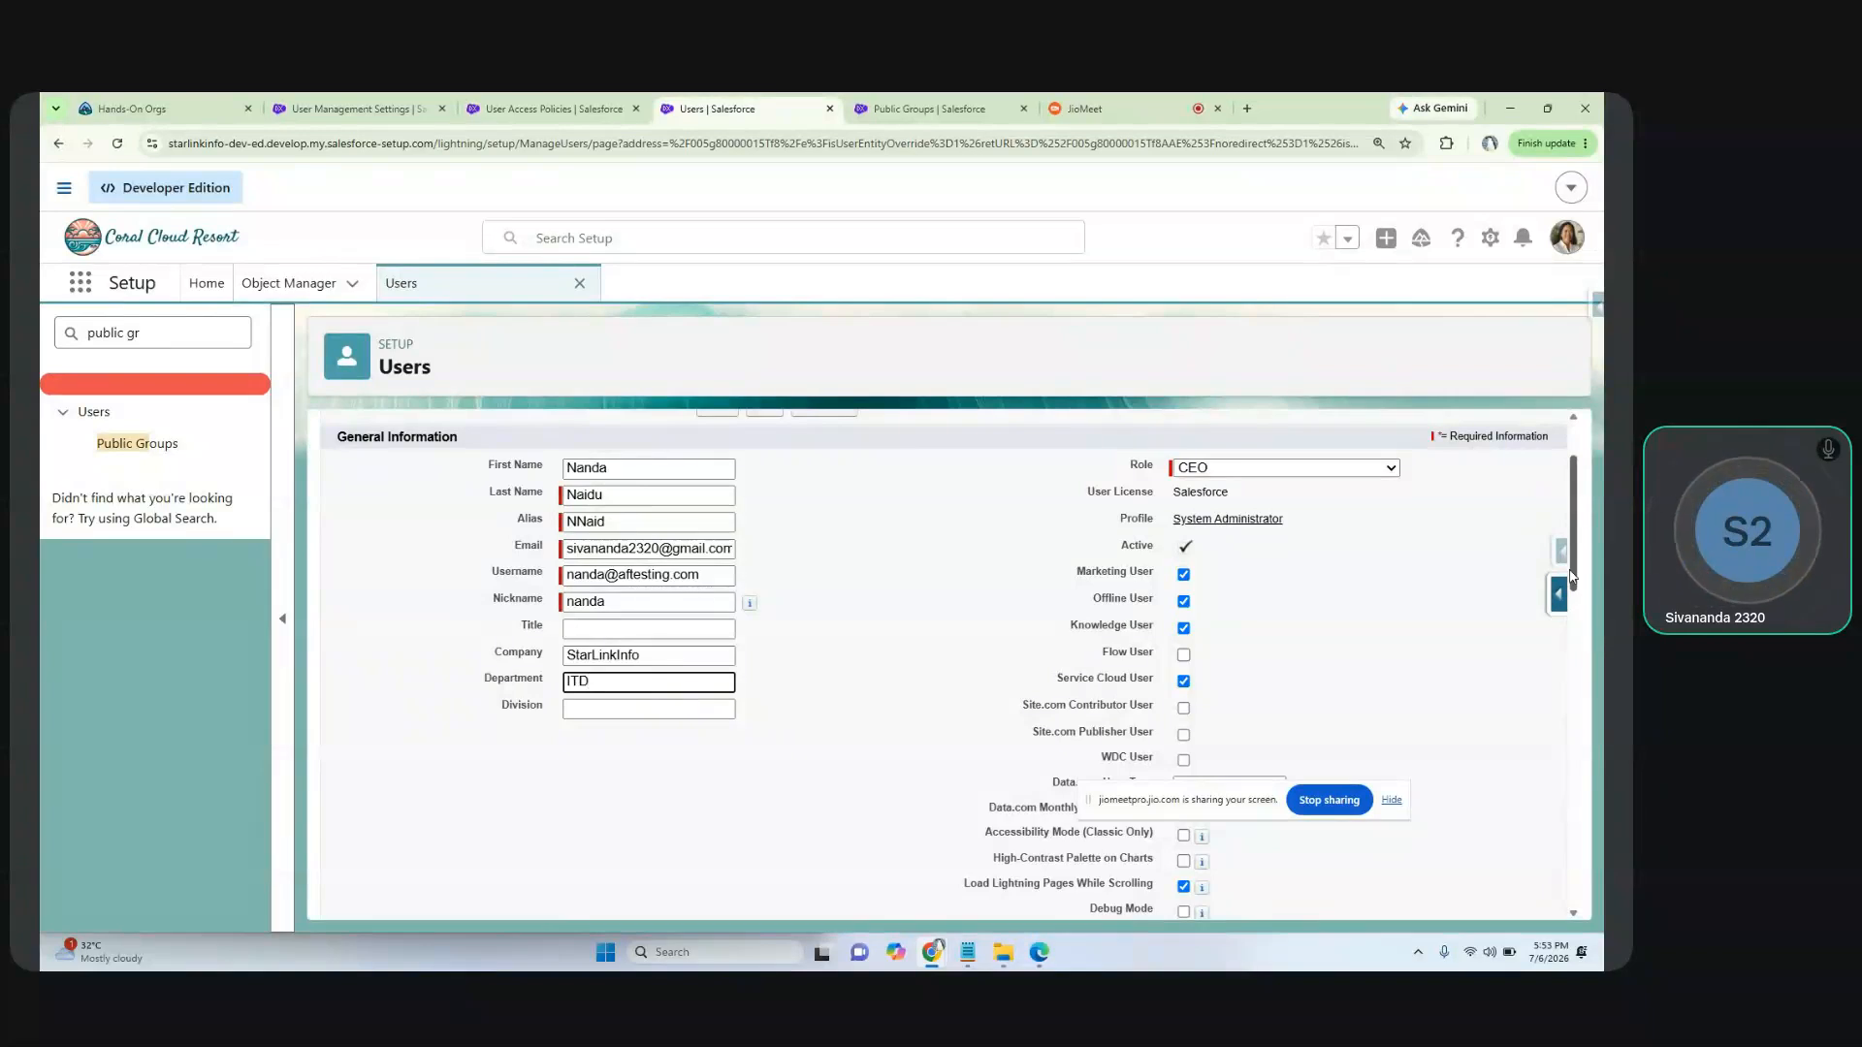
scroll(1573, 578, up, 2)
click(762, 530)
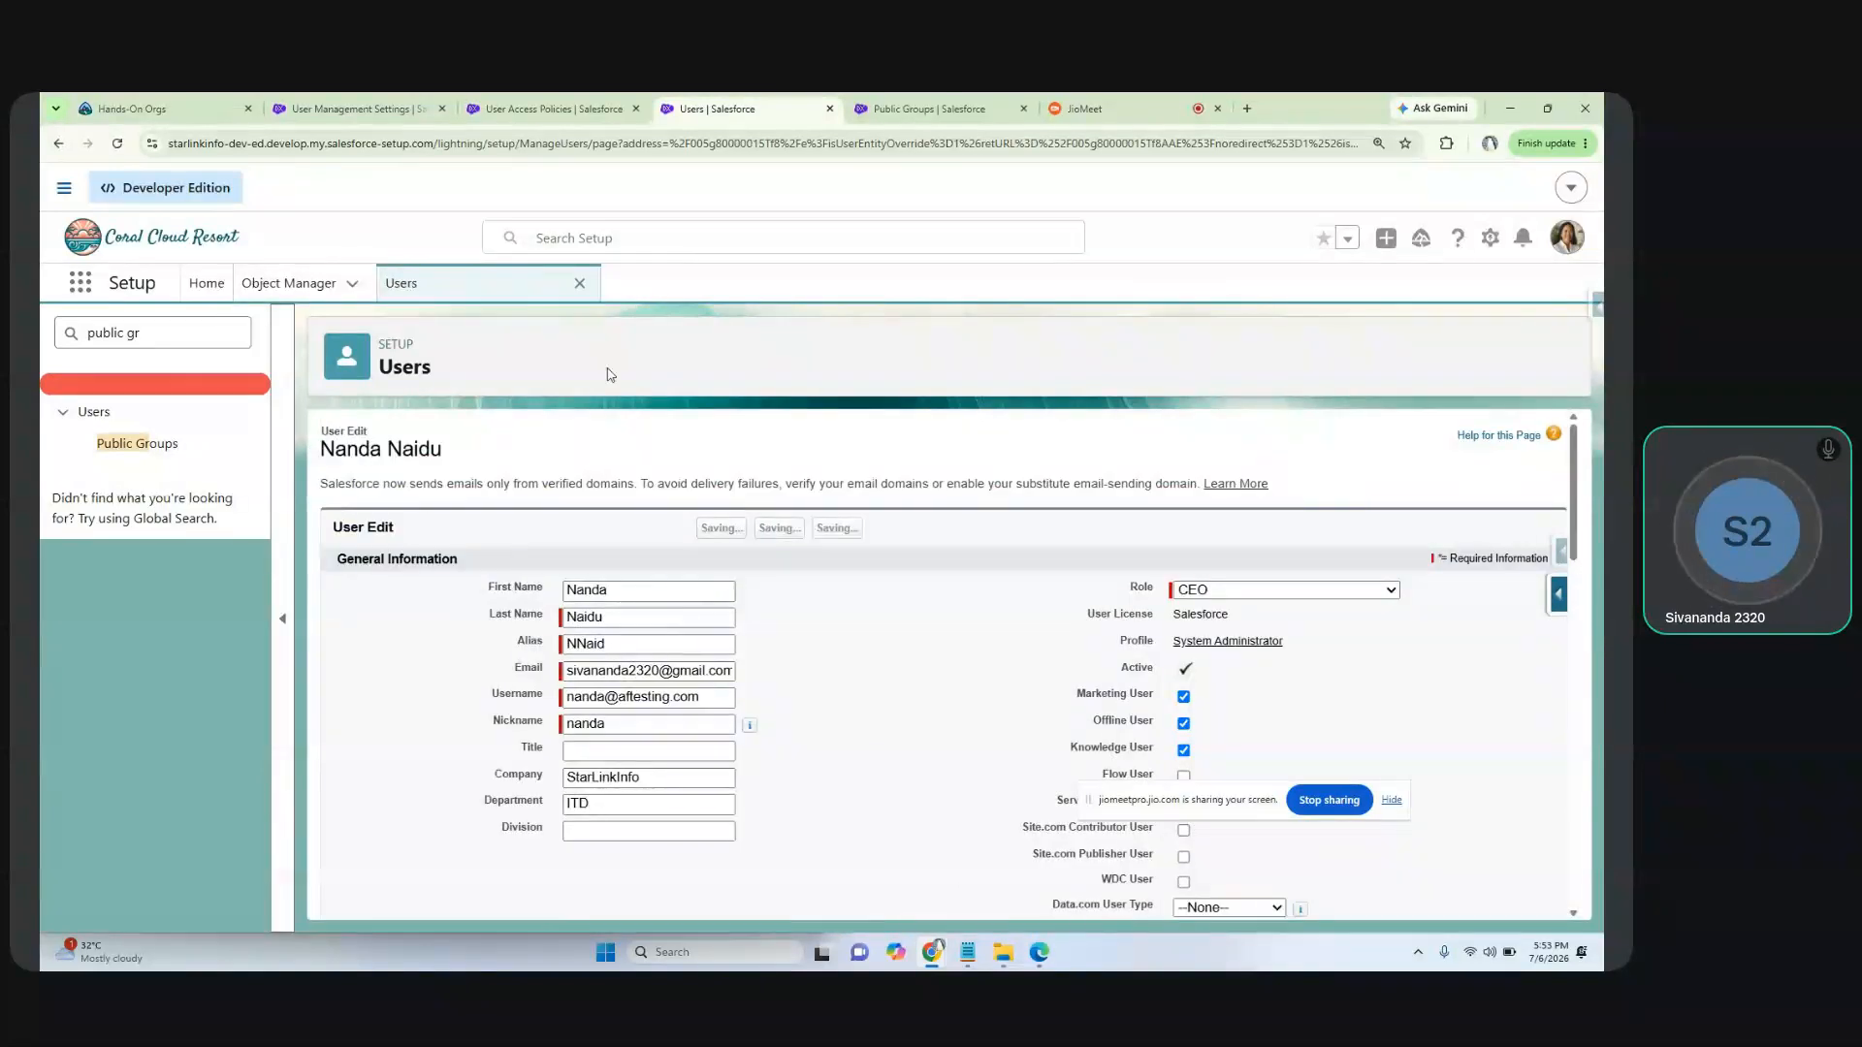
Step: Automate the Auto assign Marketing group(public) policy to run when a user is created or updated, activate it, and review its user criteria
click(553, 109)
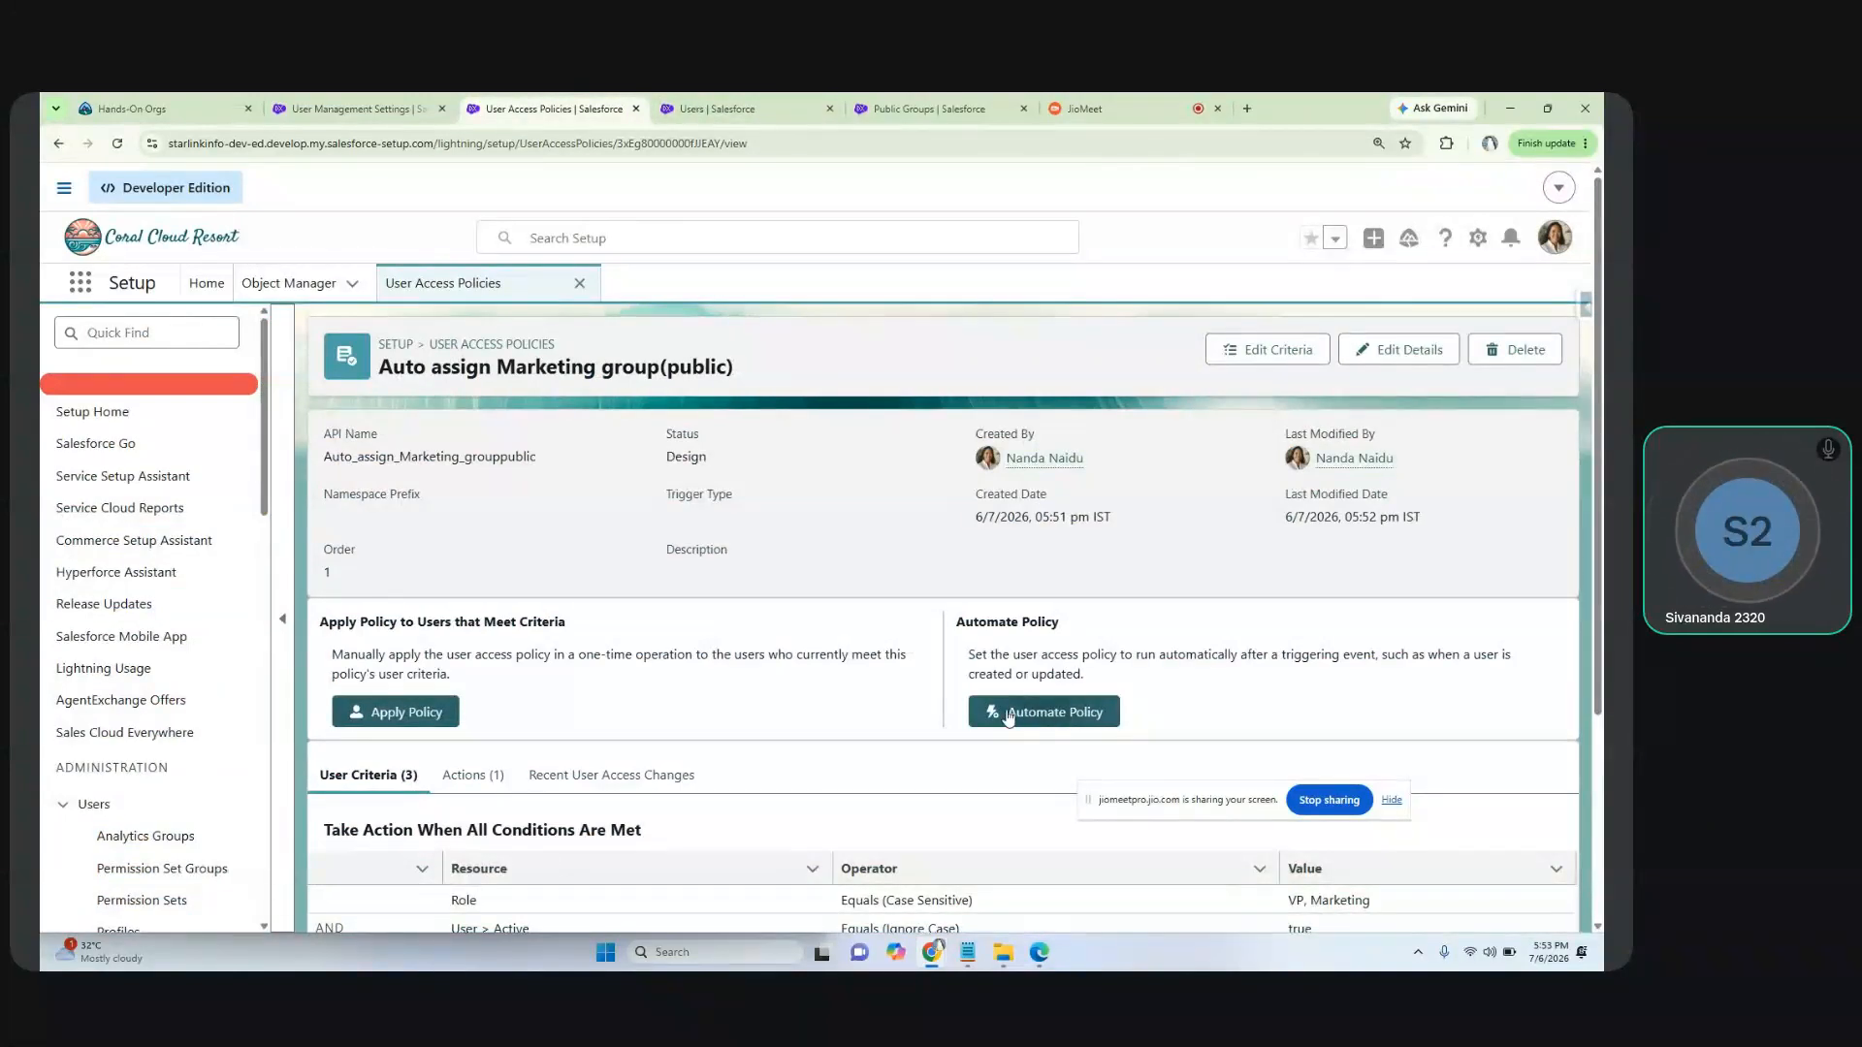
drag(339, 625, 597, 625)
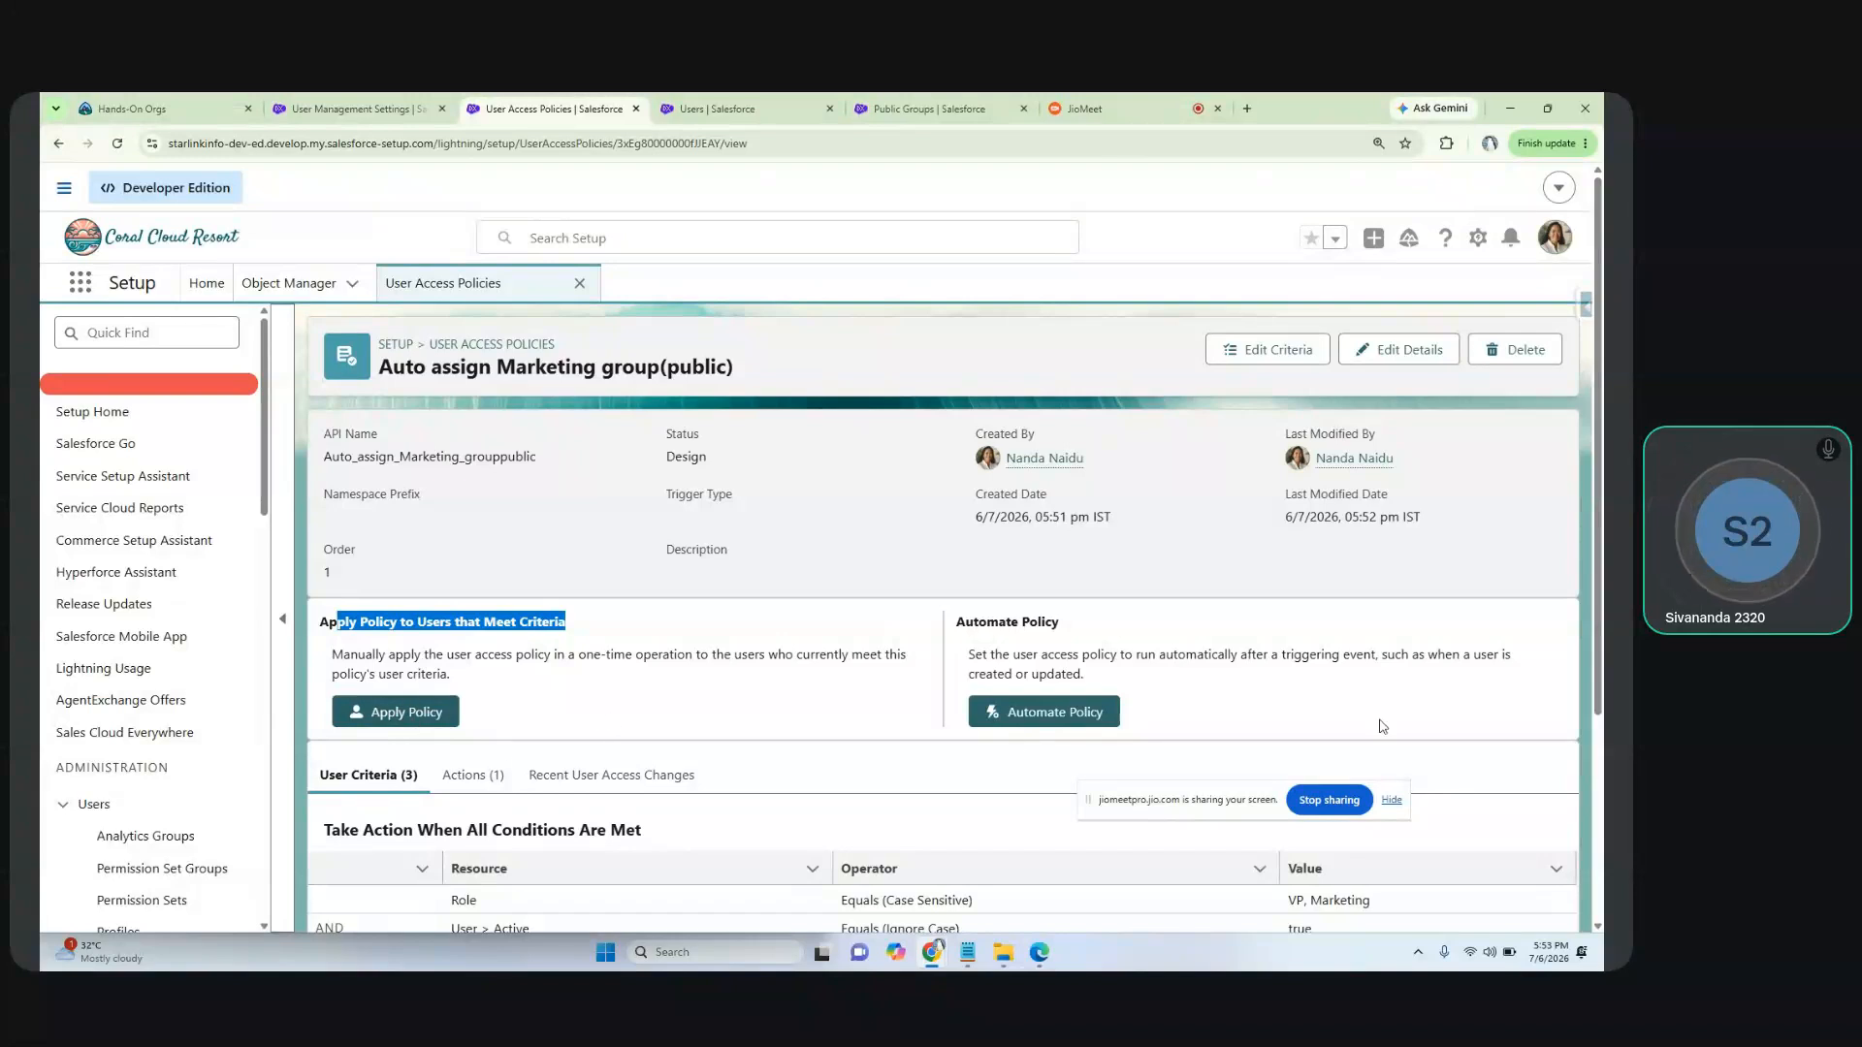
click(1282, 677)
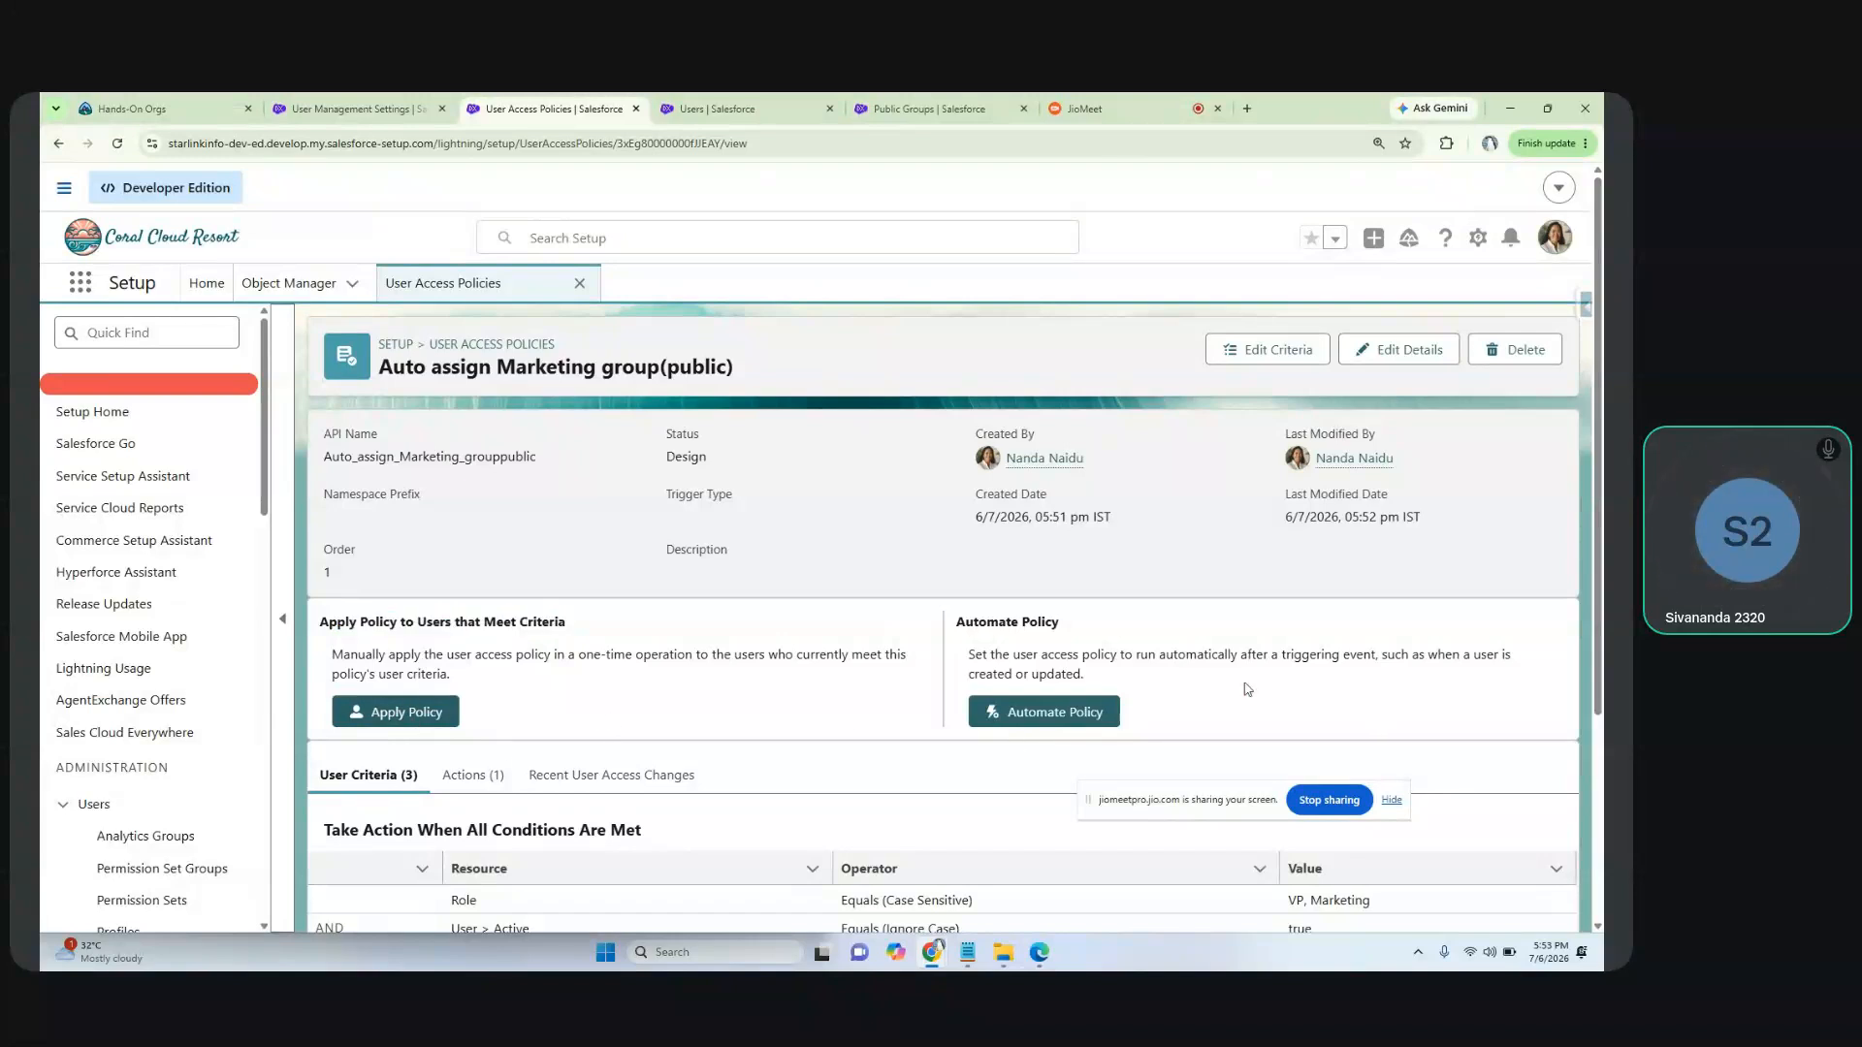
click(1025, 721)
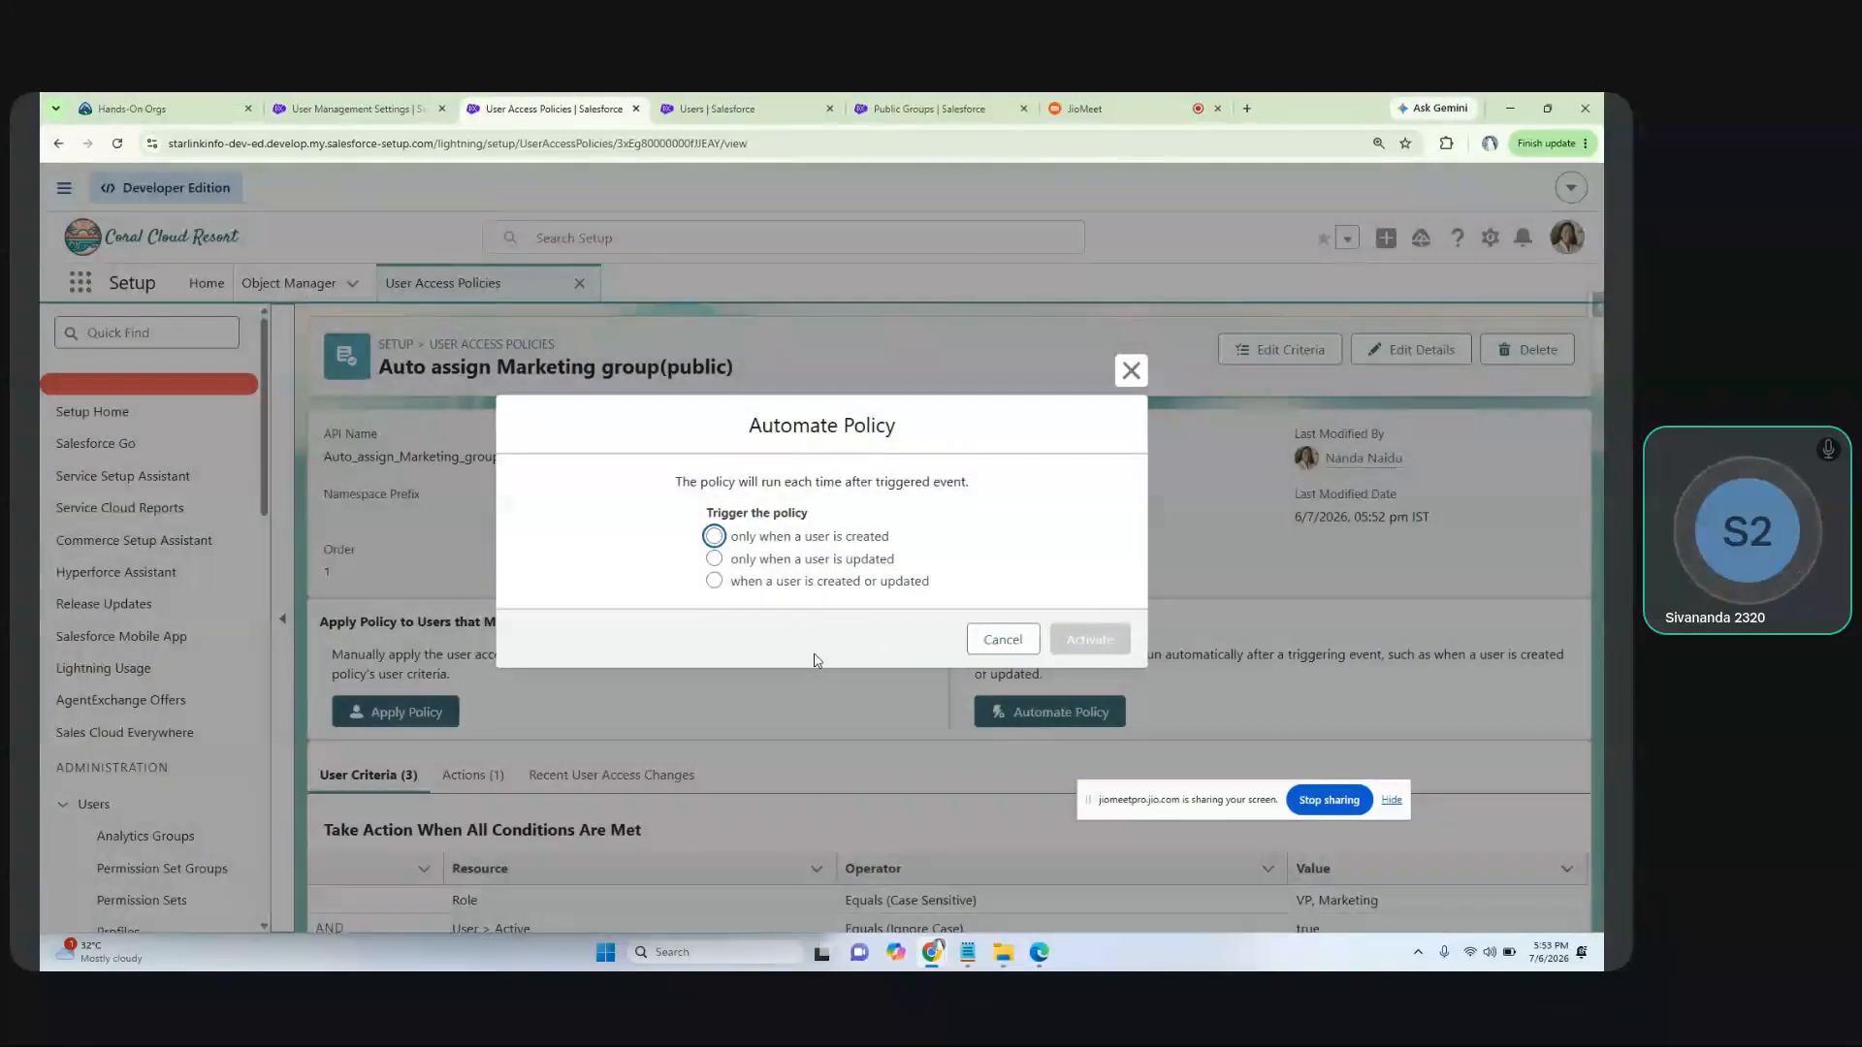
click(715, 583)
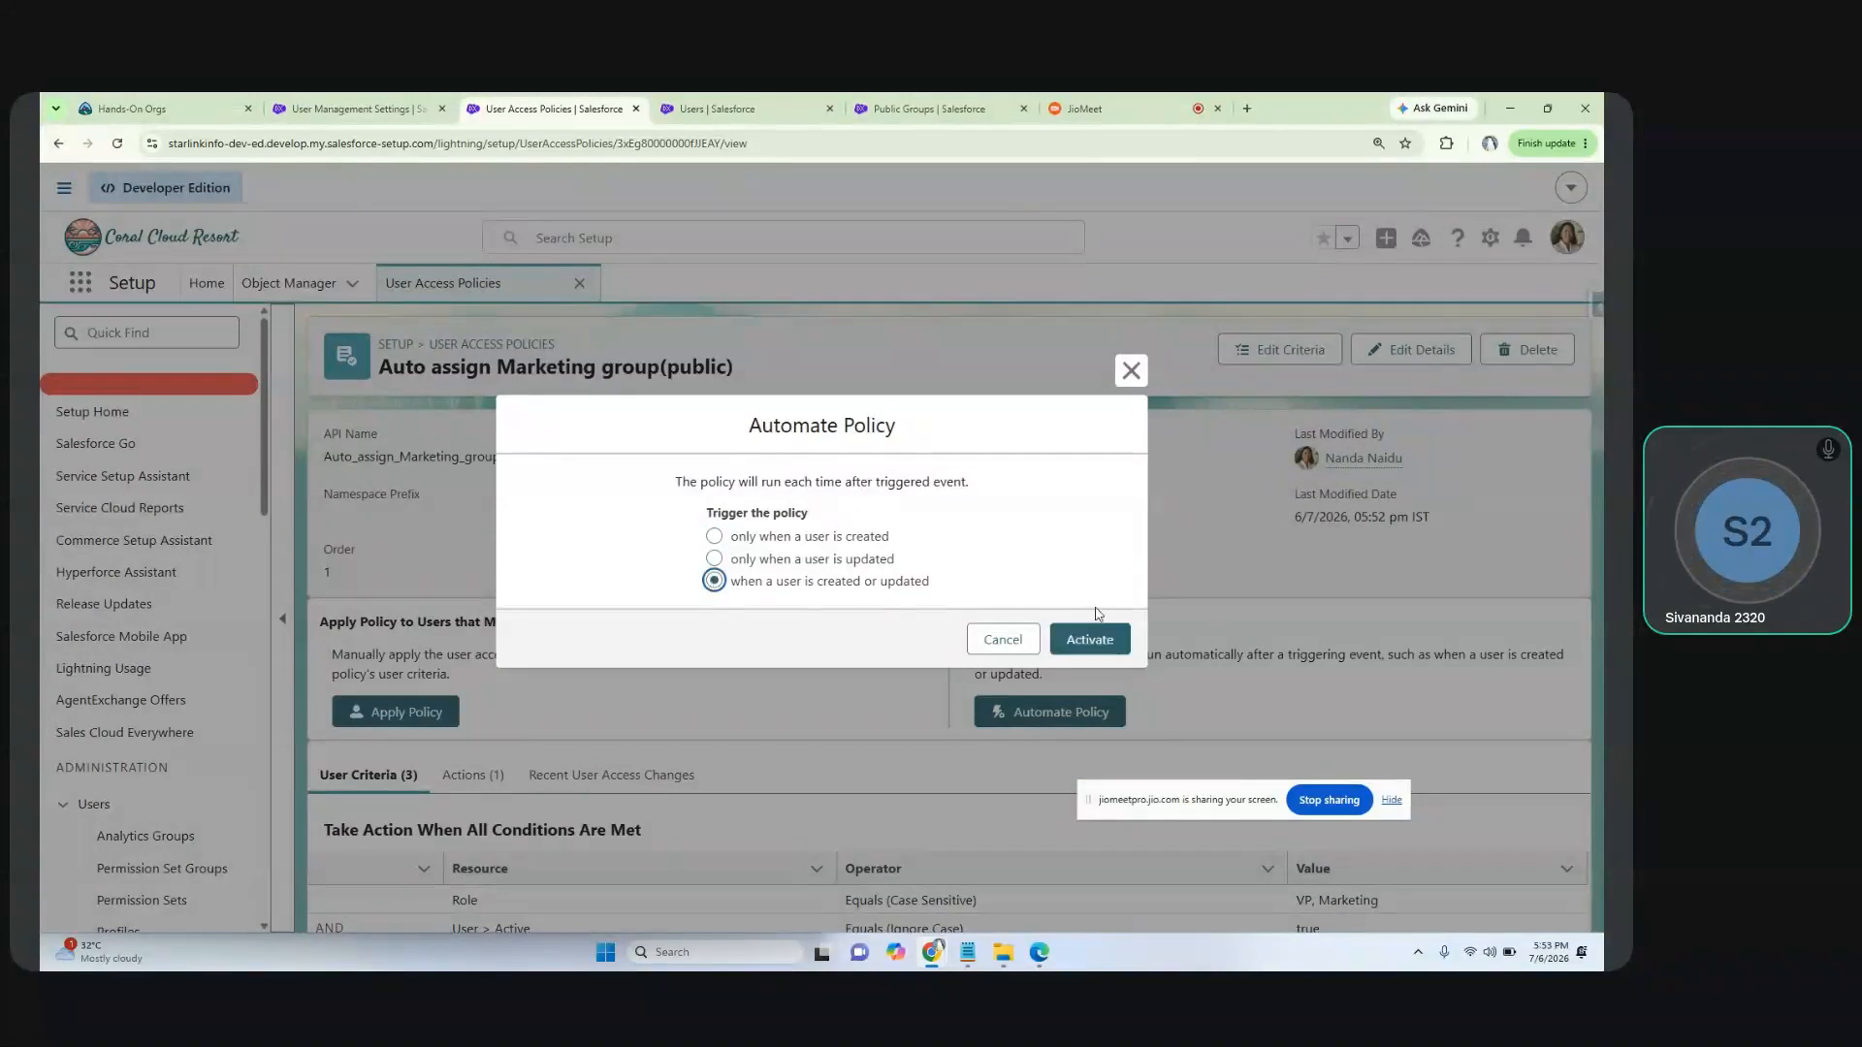
click(1089, 638)
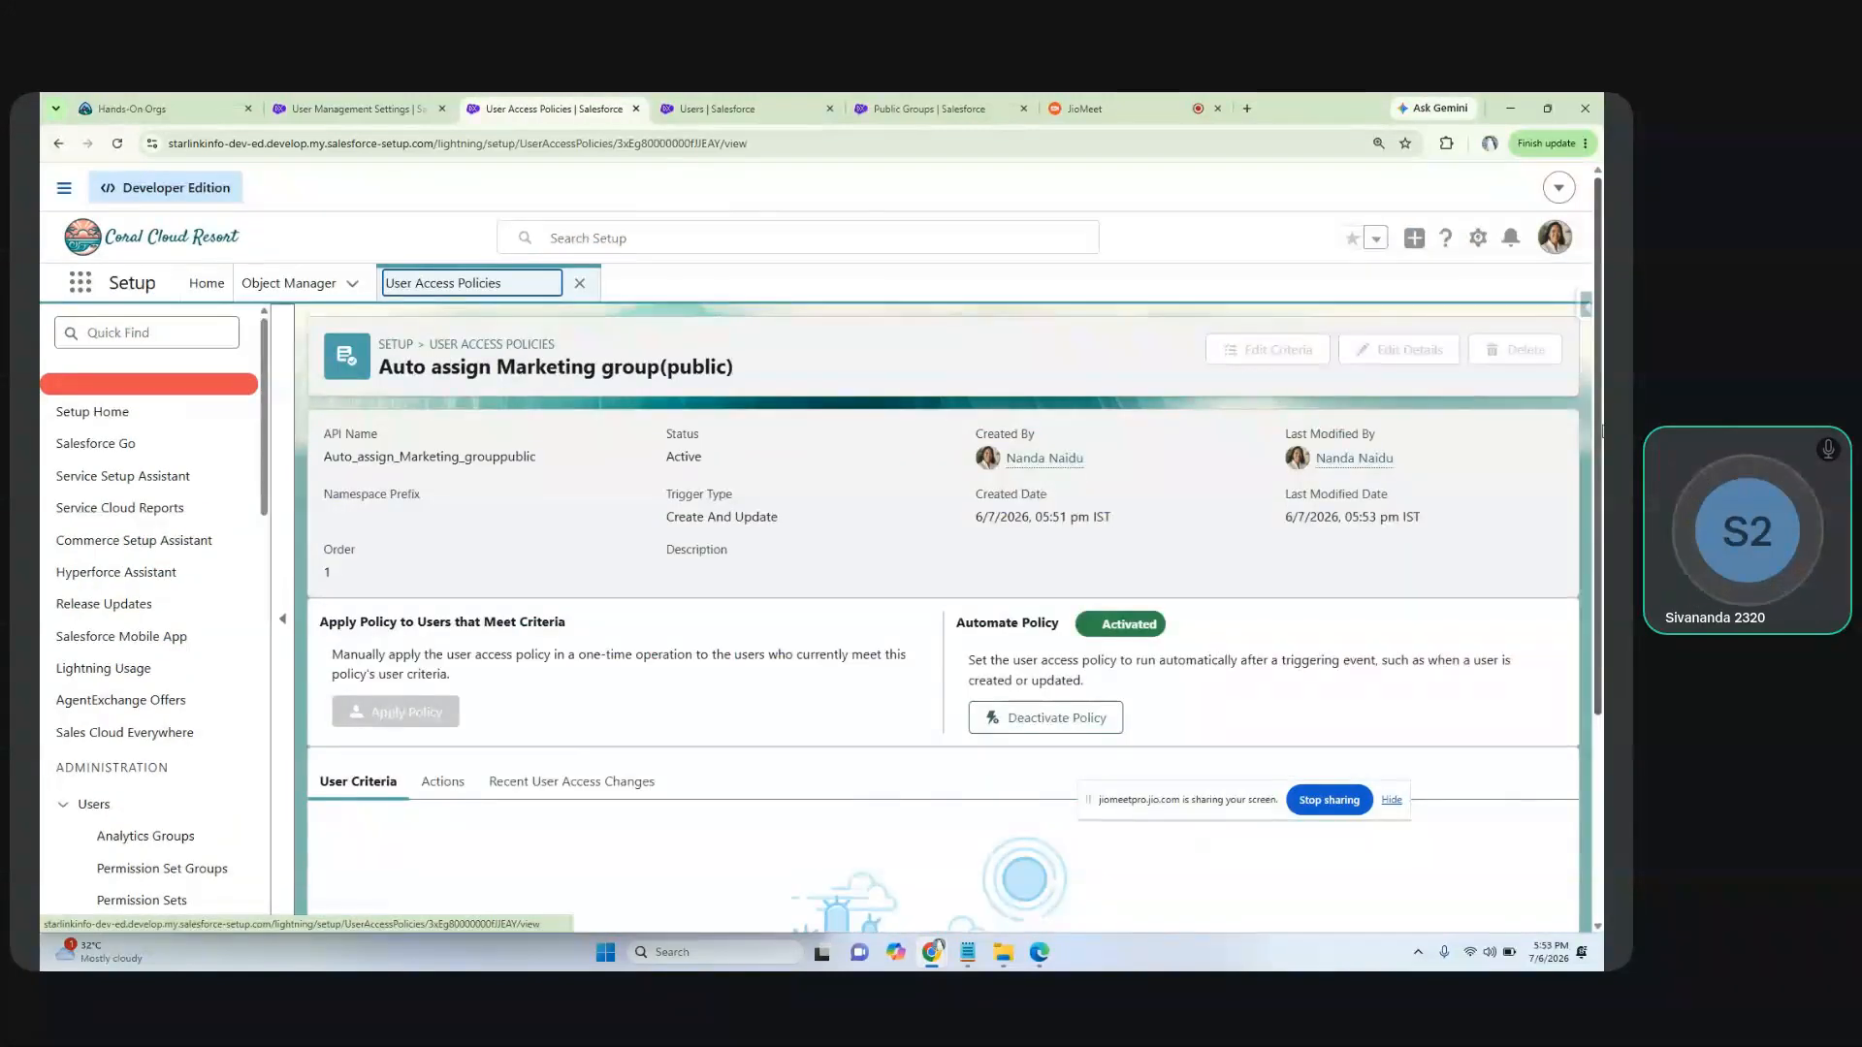
scroll(483, 639, down, 2)
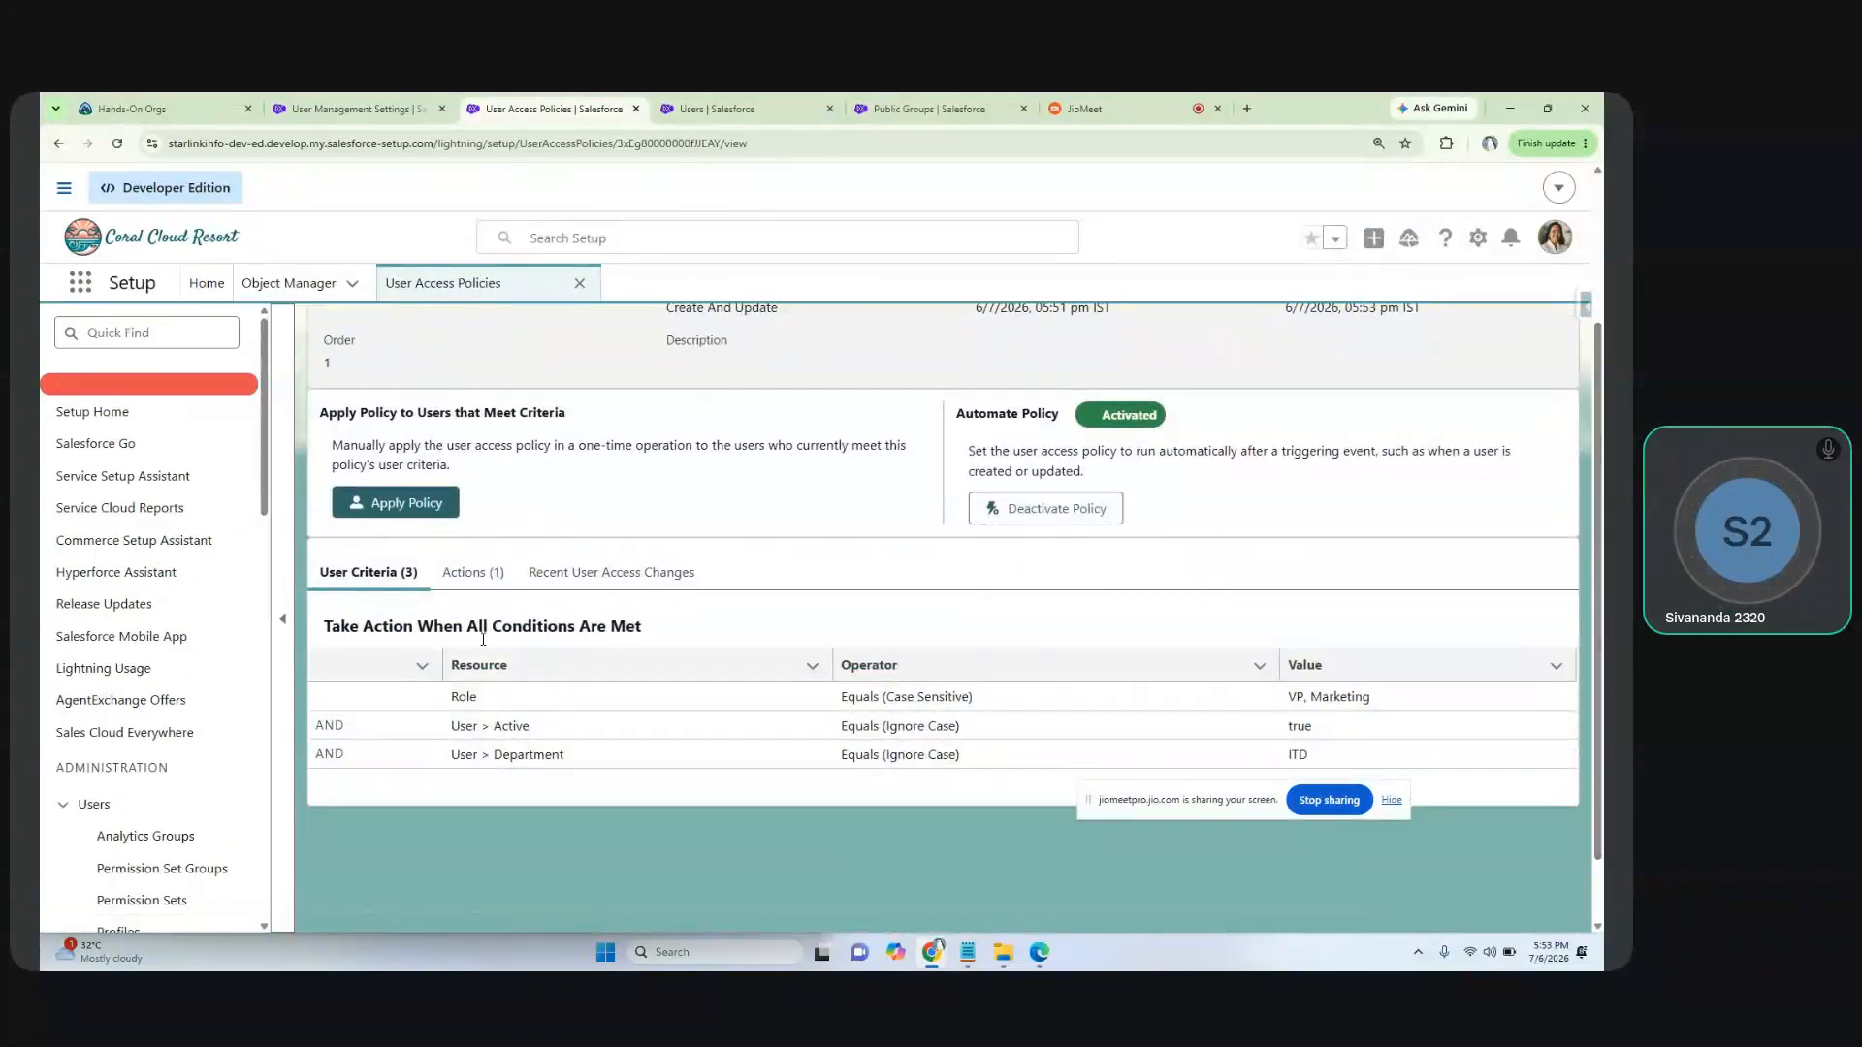
drag(452, 699, 723, 794)
click(632, 601)
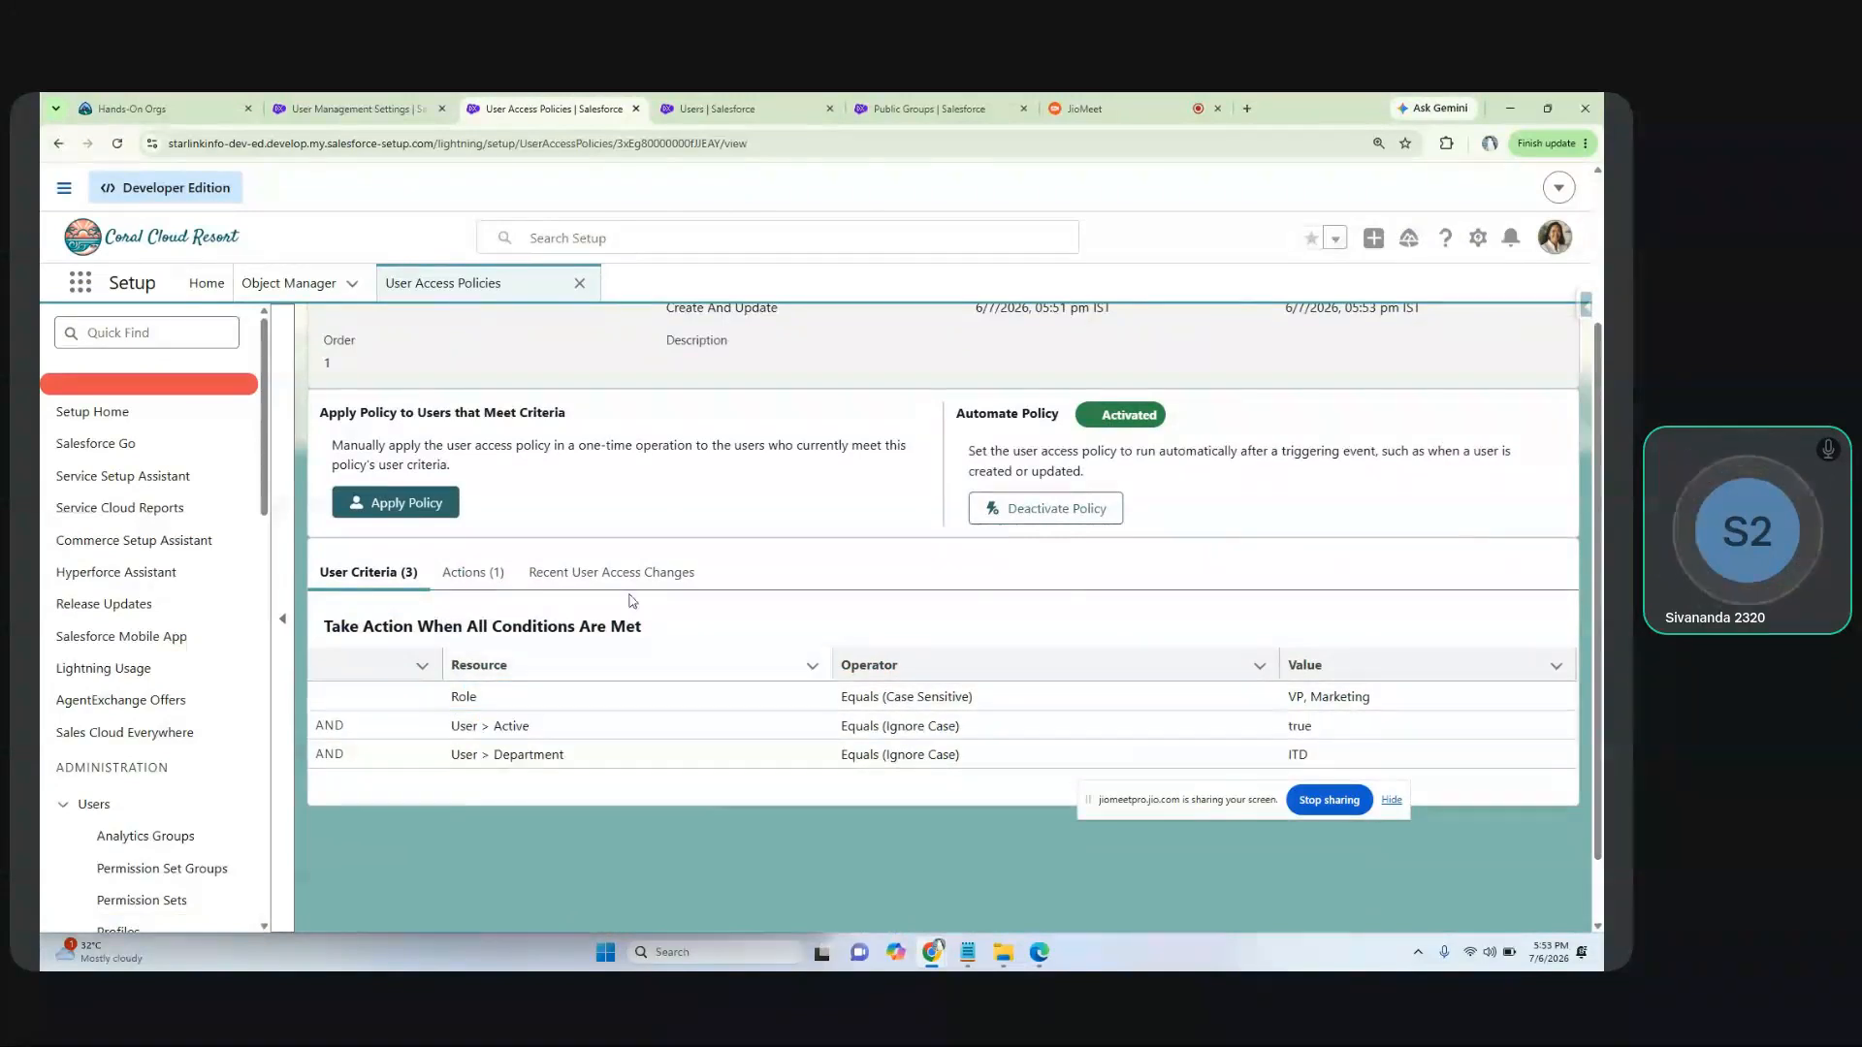
Step: Edit the ITD user's record, change the role to VP, Marketing, and save the user
click(691, 110)
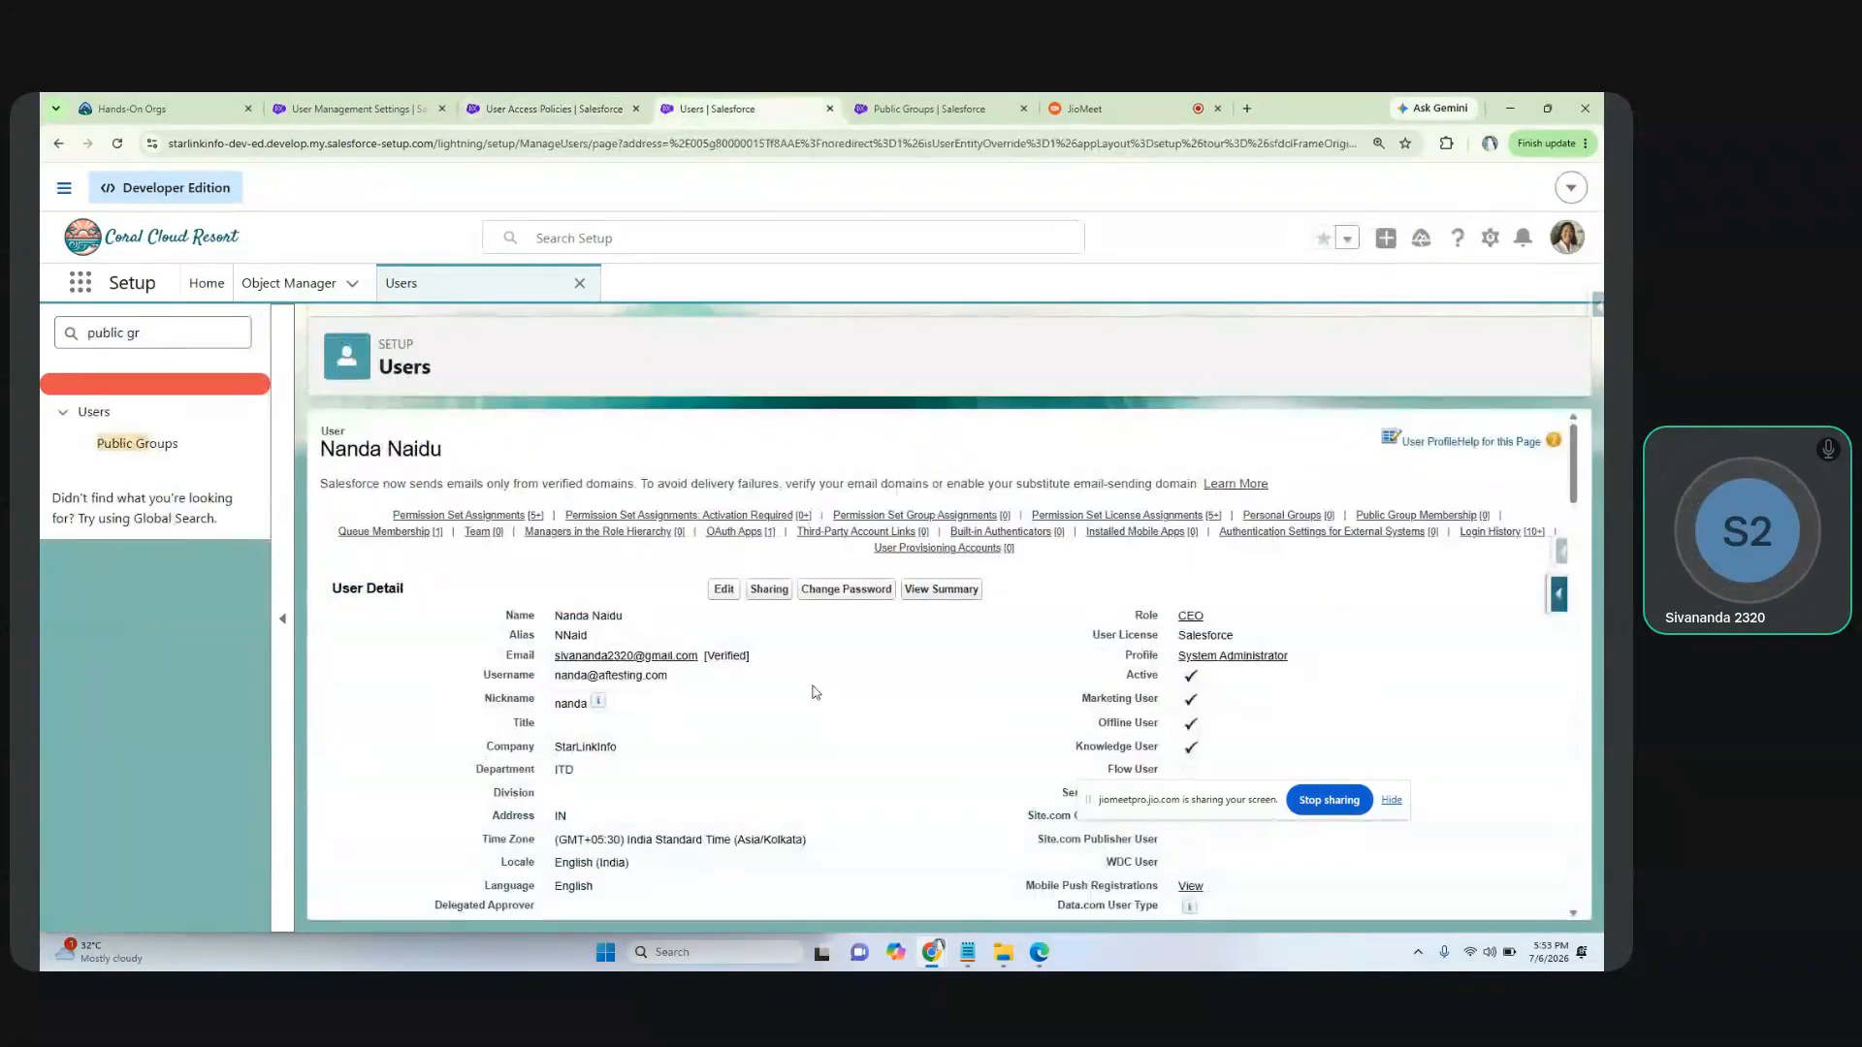
click(724, 589)
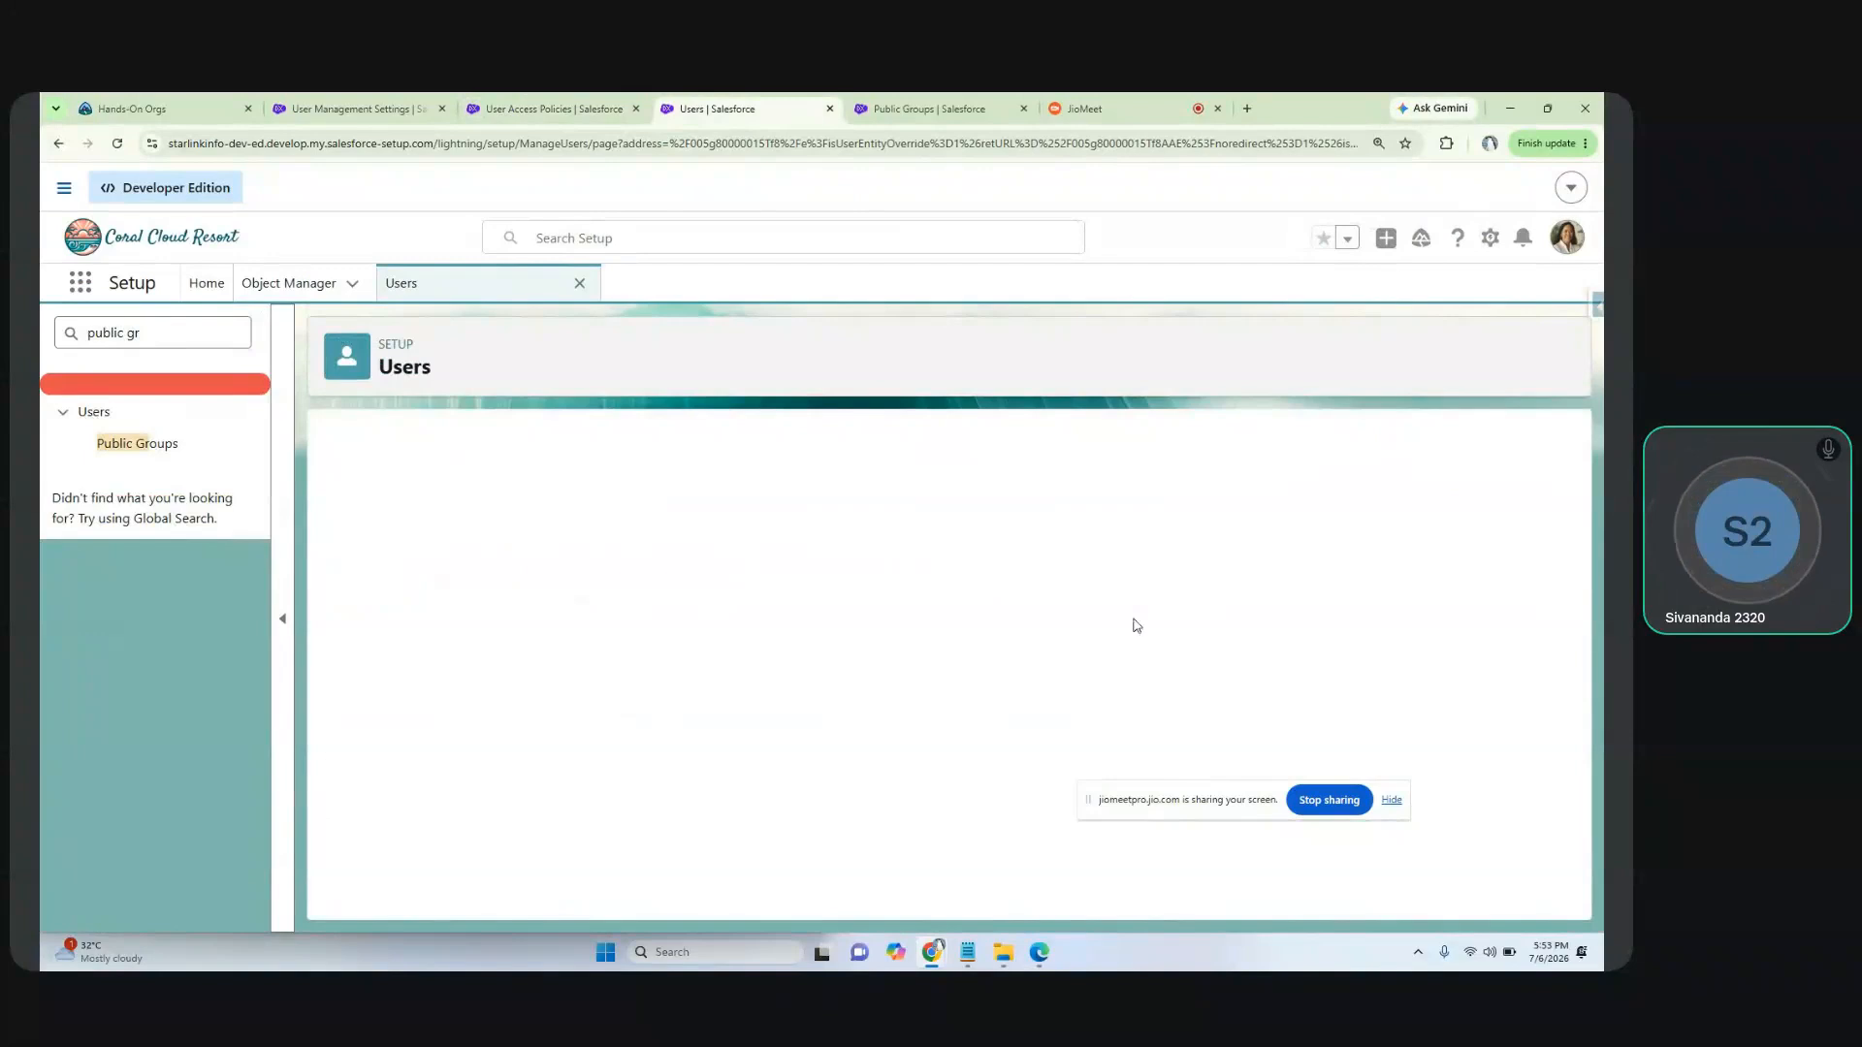
click(1195, 592)
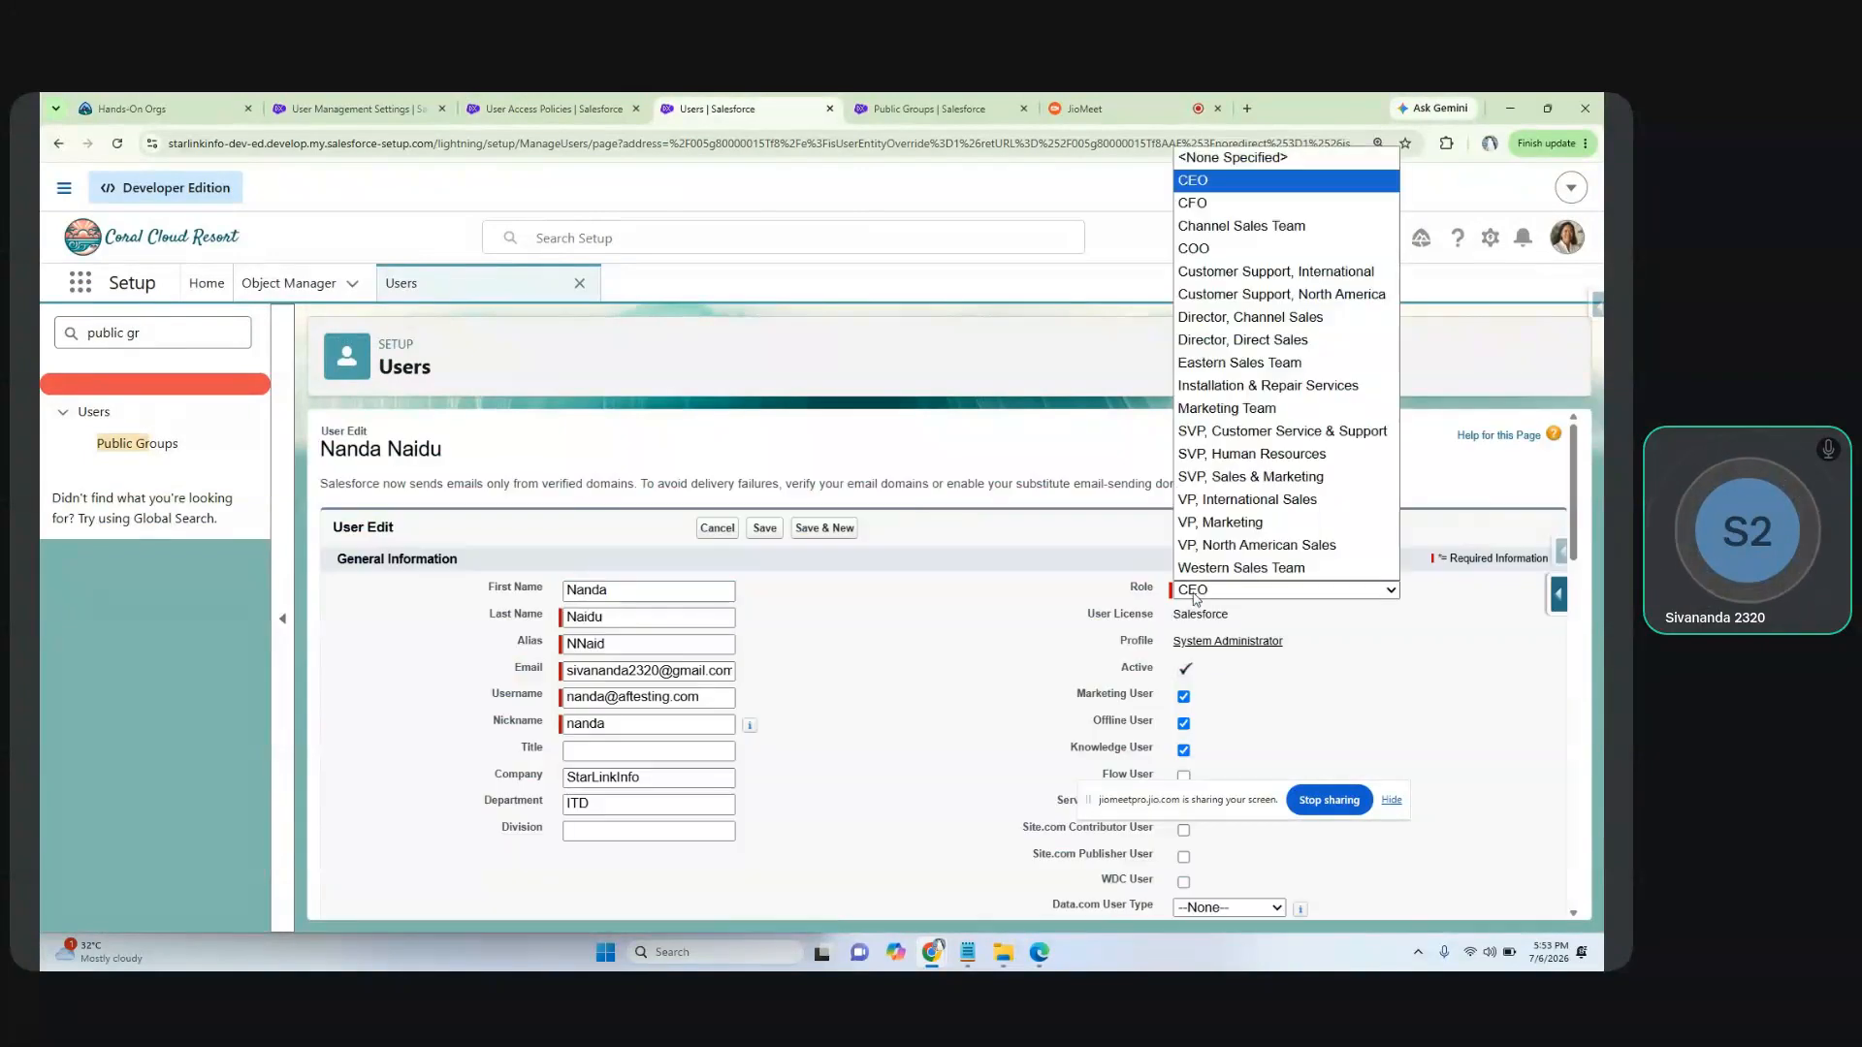
click(1233, 523)
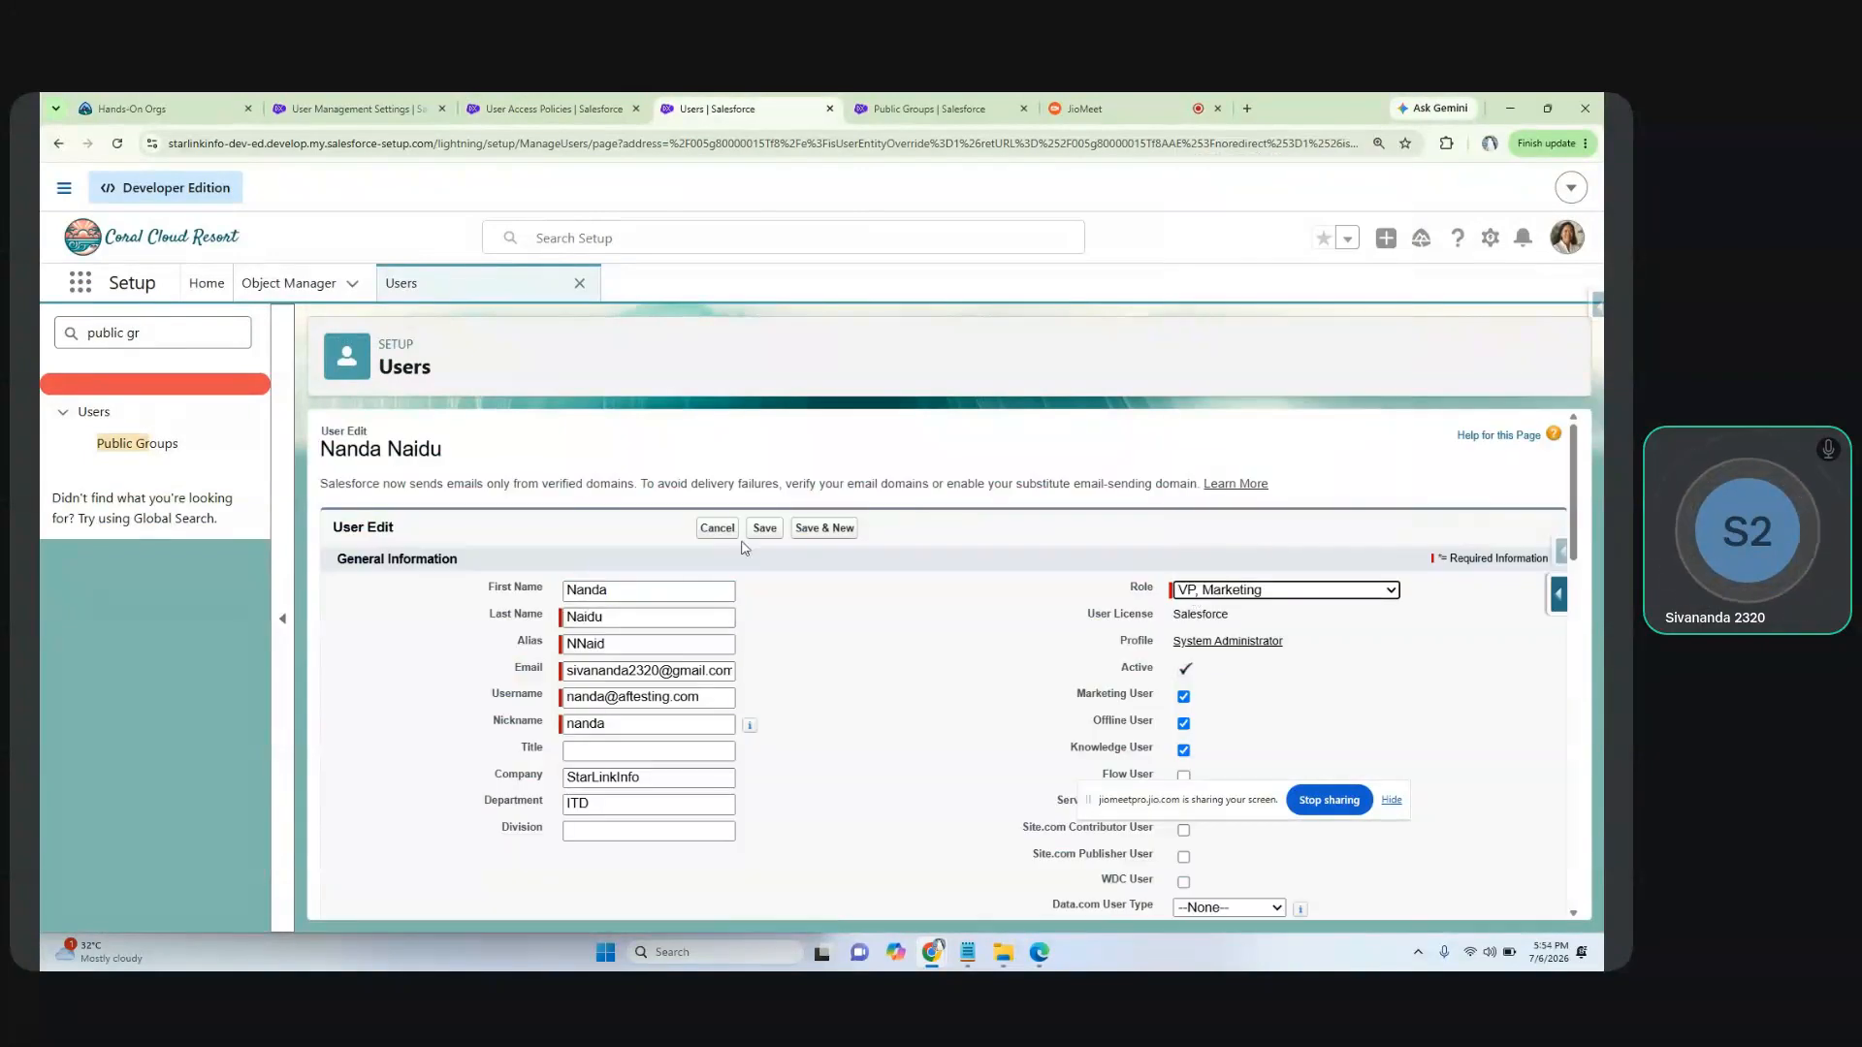
double_click(581, 802)
drag(1122, 671, 1158, 674)
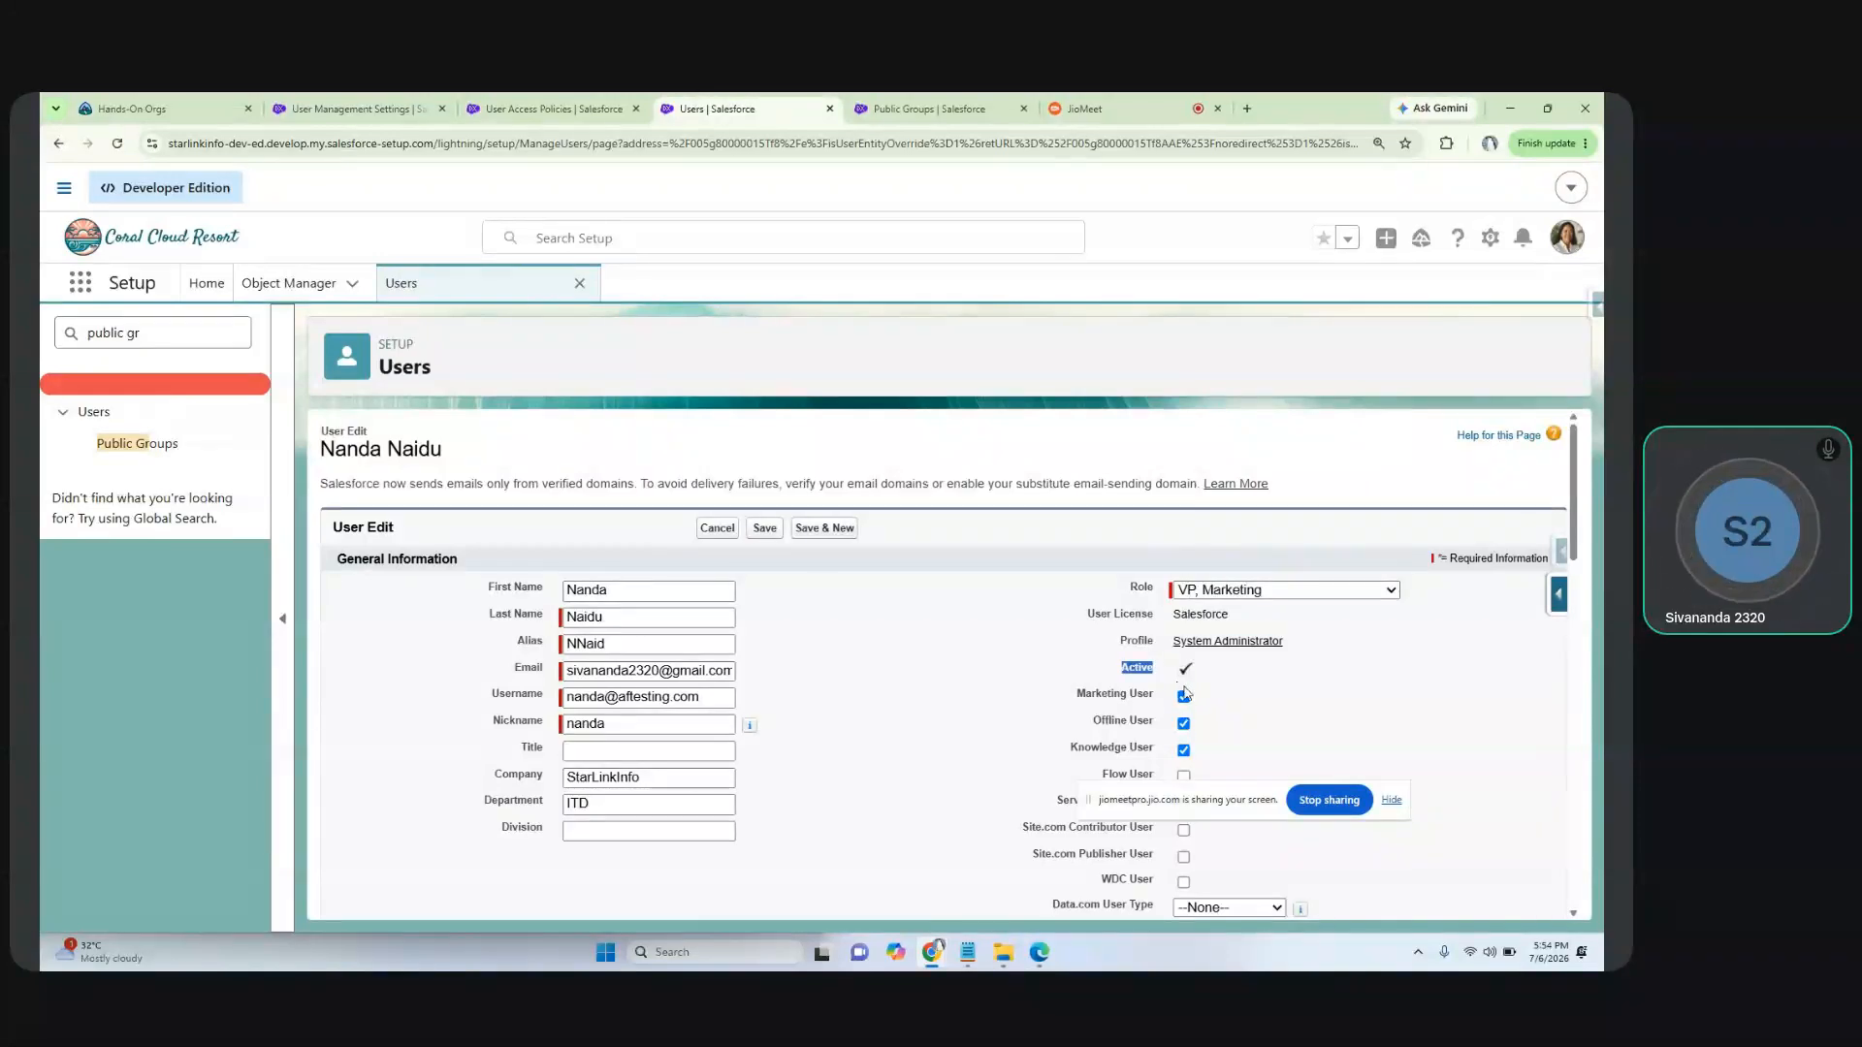
click(765, 528)
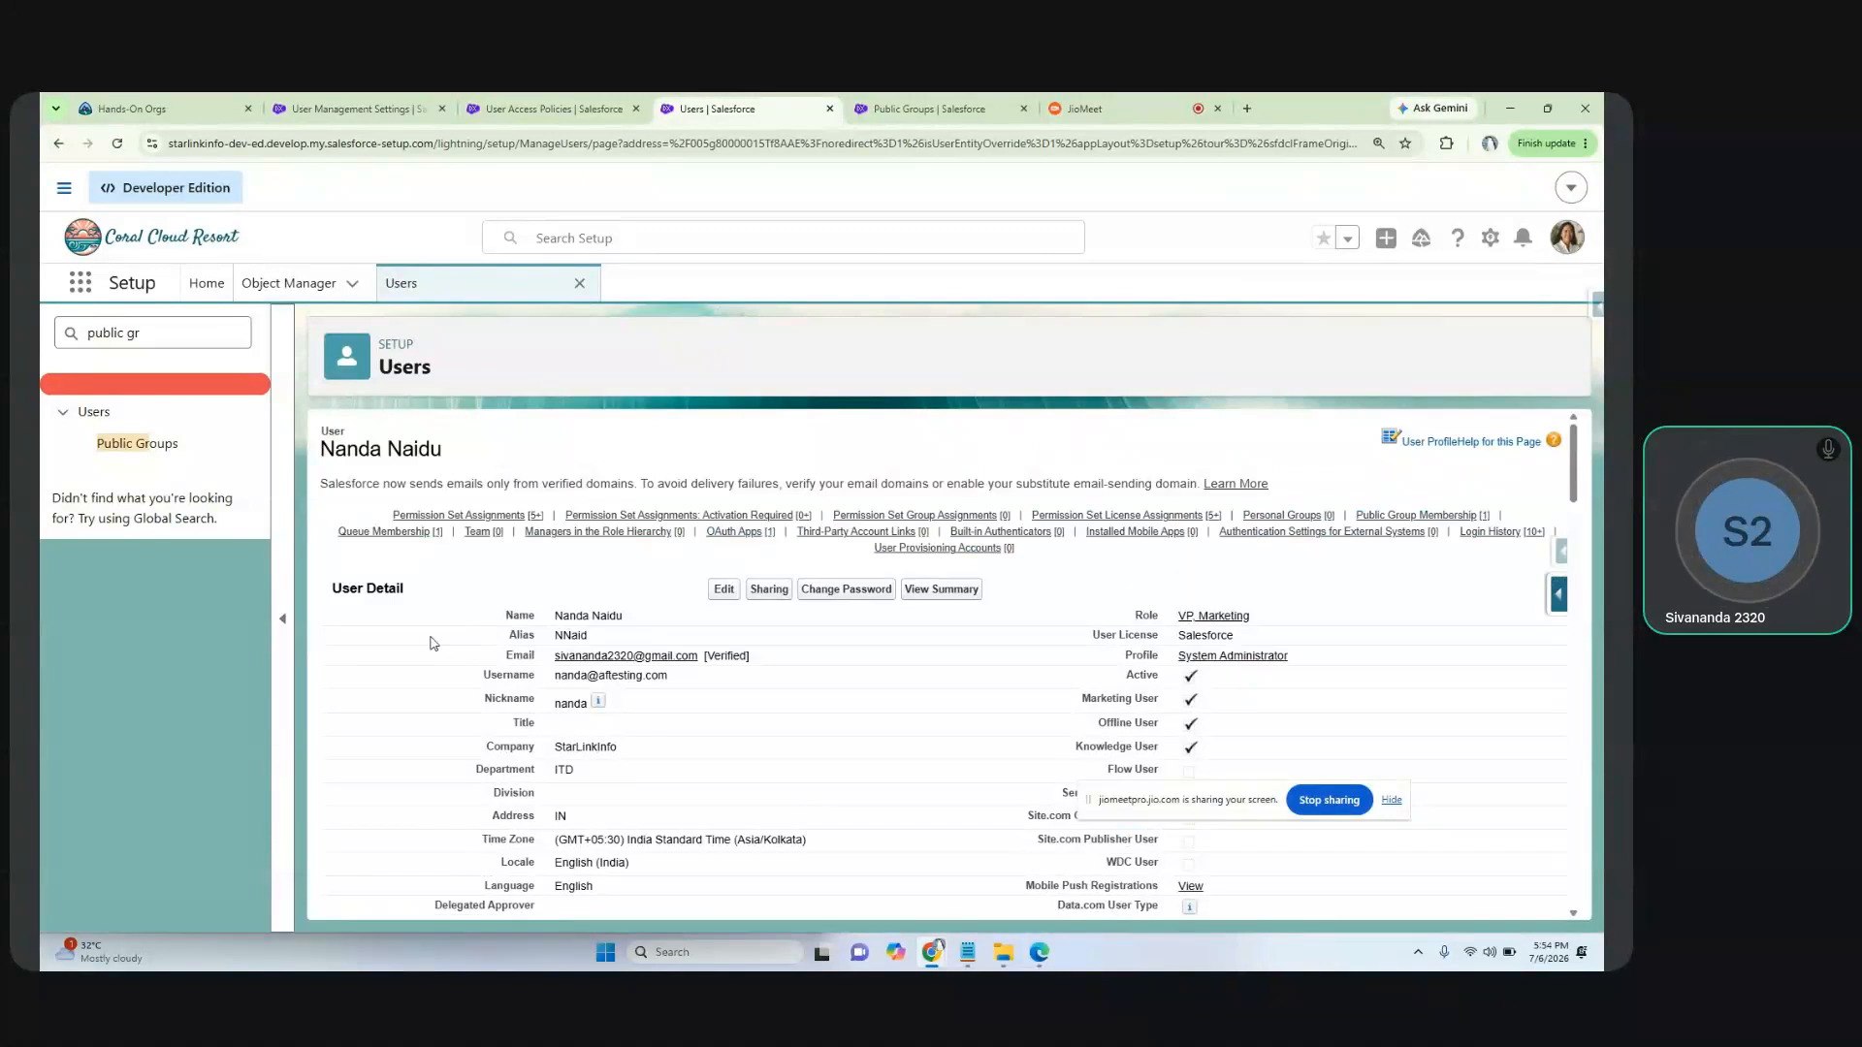
Step: Check the user's public group membership and compare it with the user criteria of the access policy
click(1423, 516)
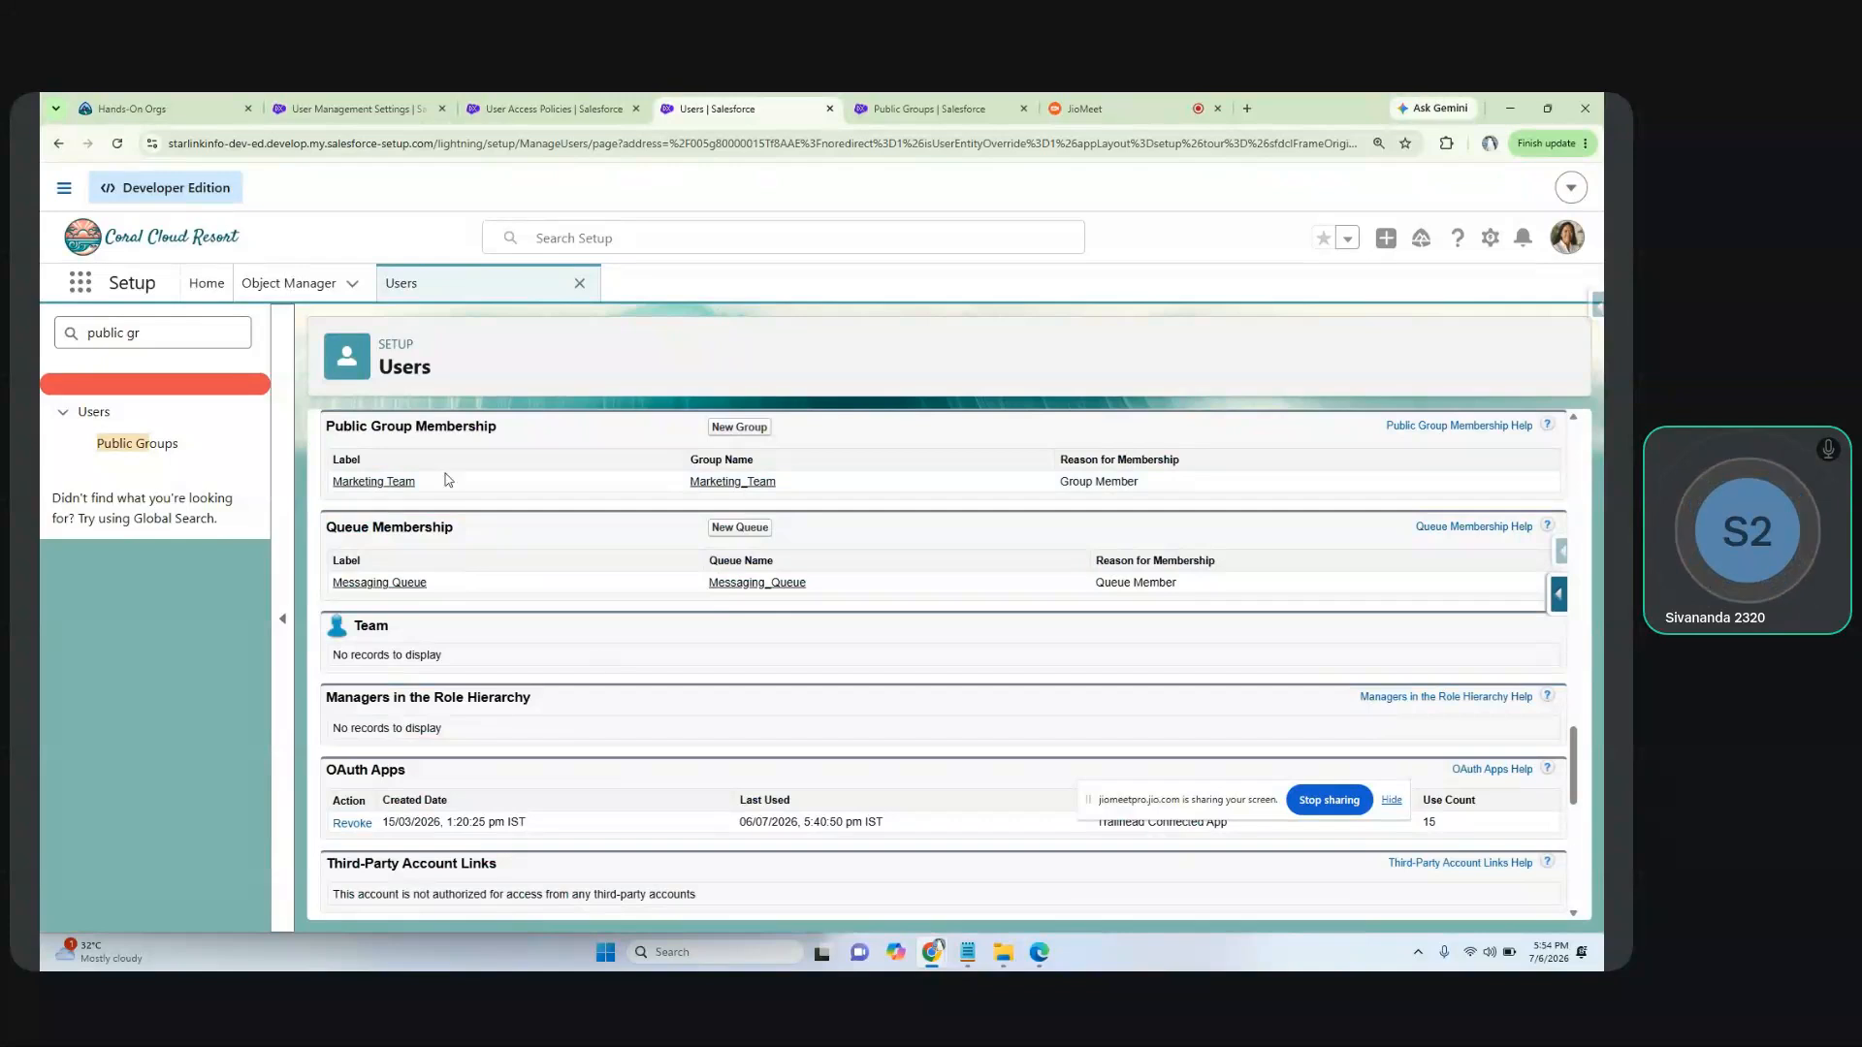
click(584, 100)
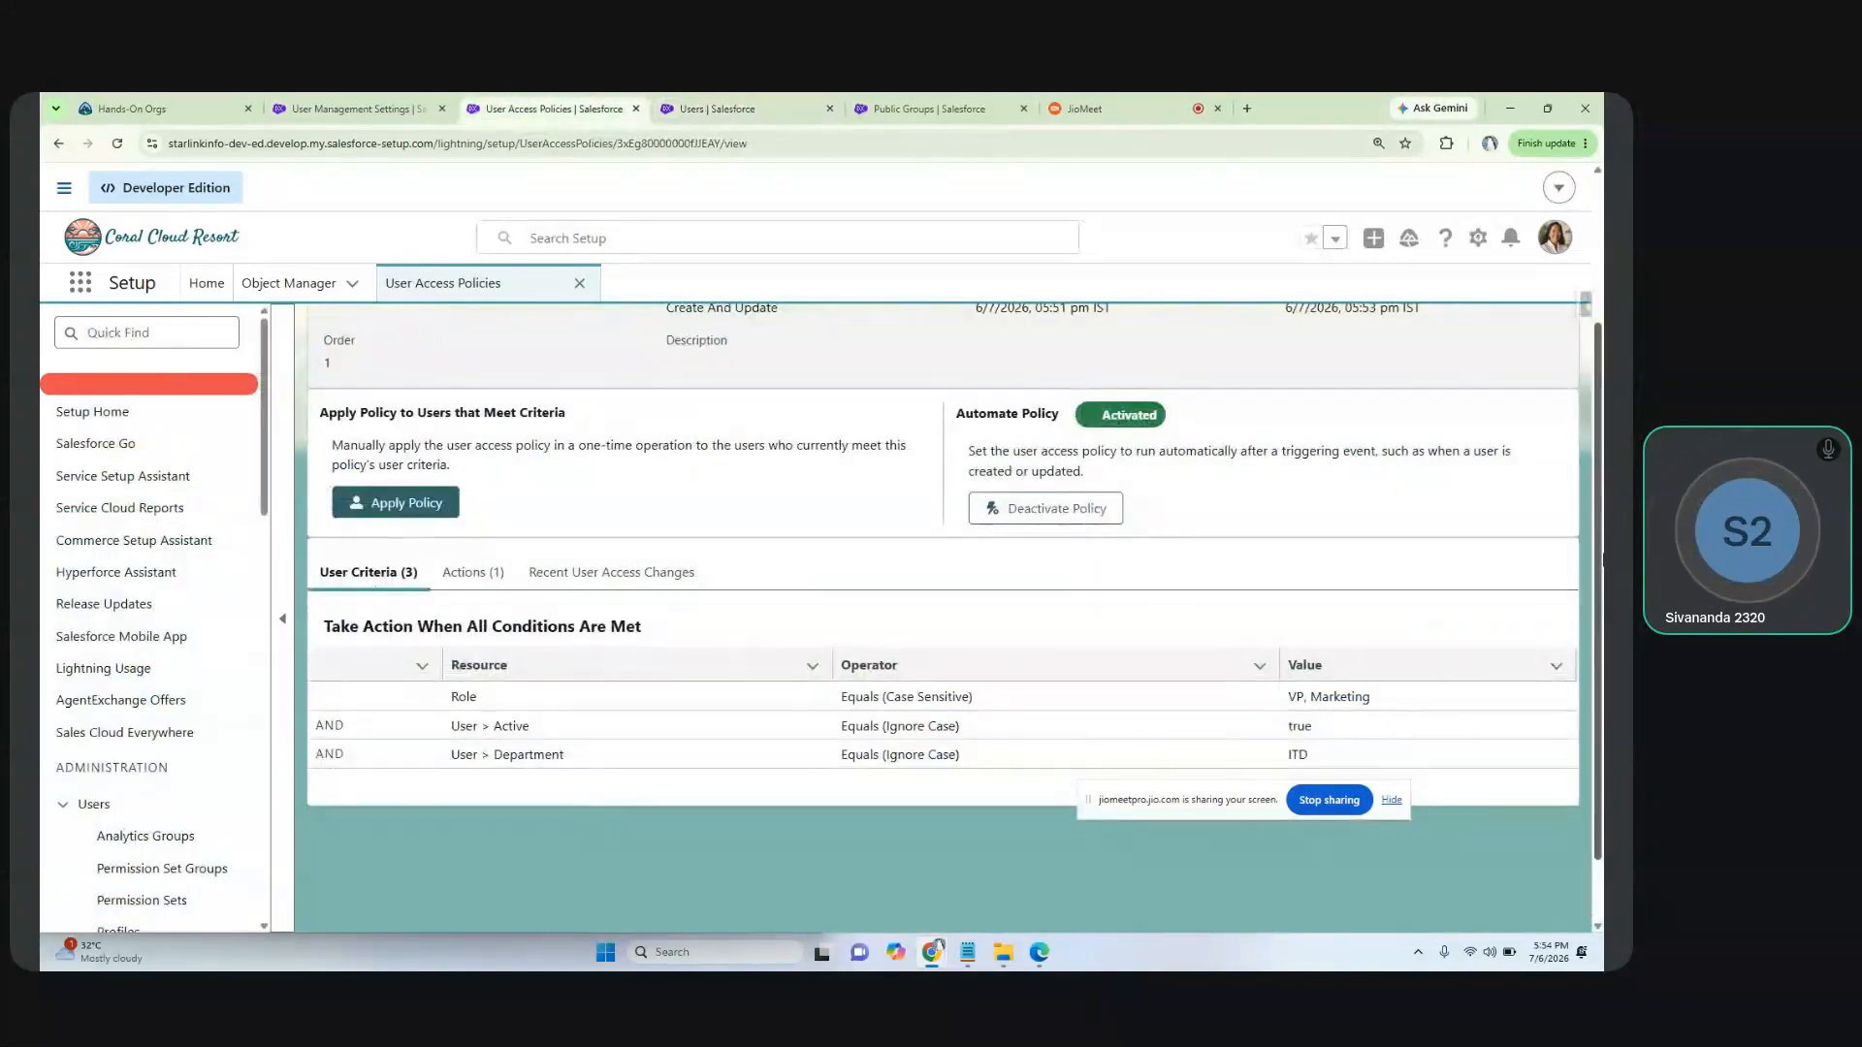
scroll(1066, 534, down, 3)
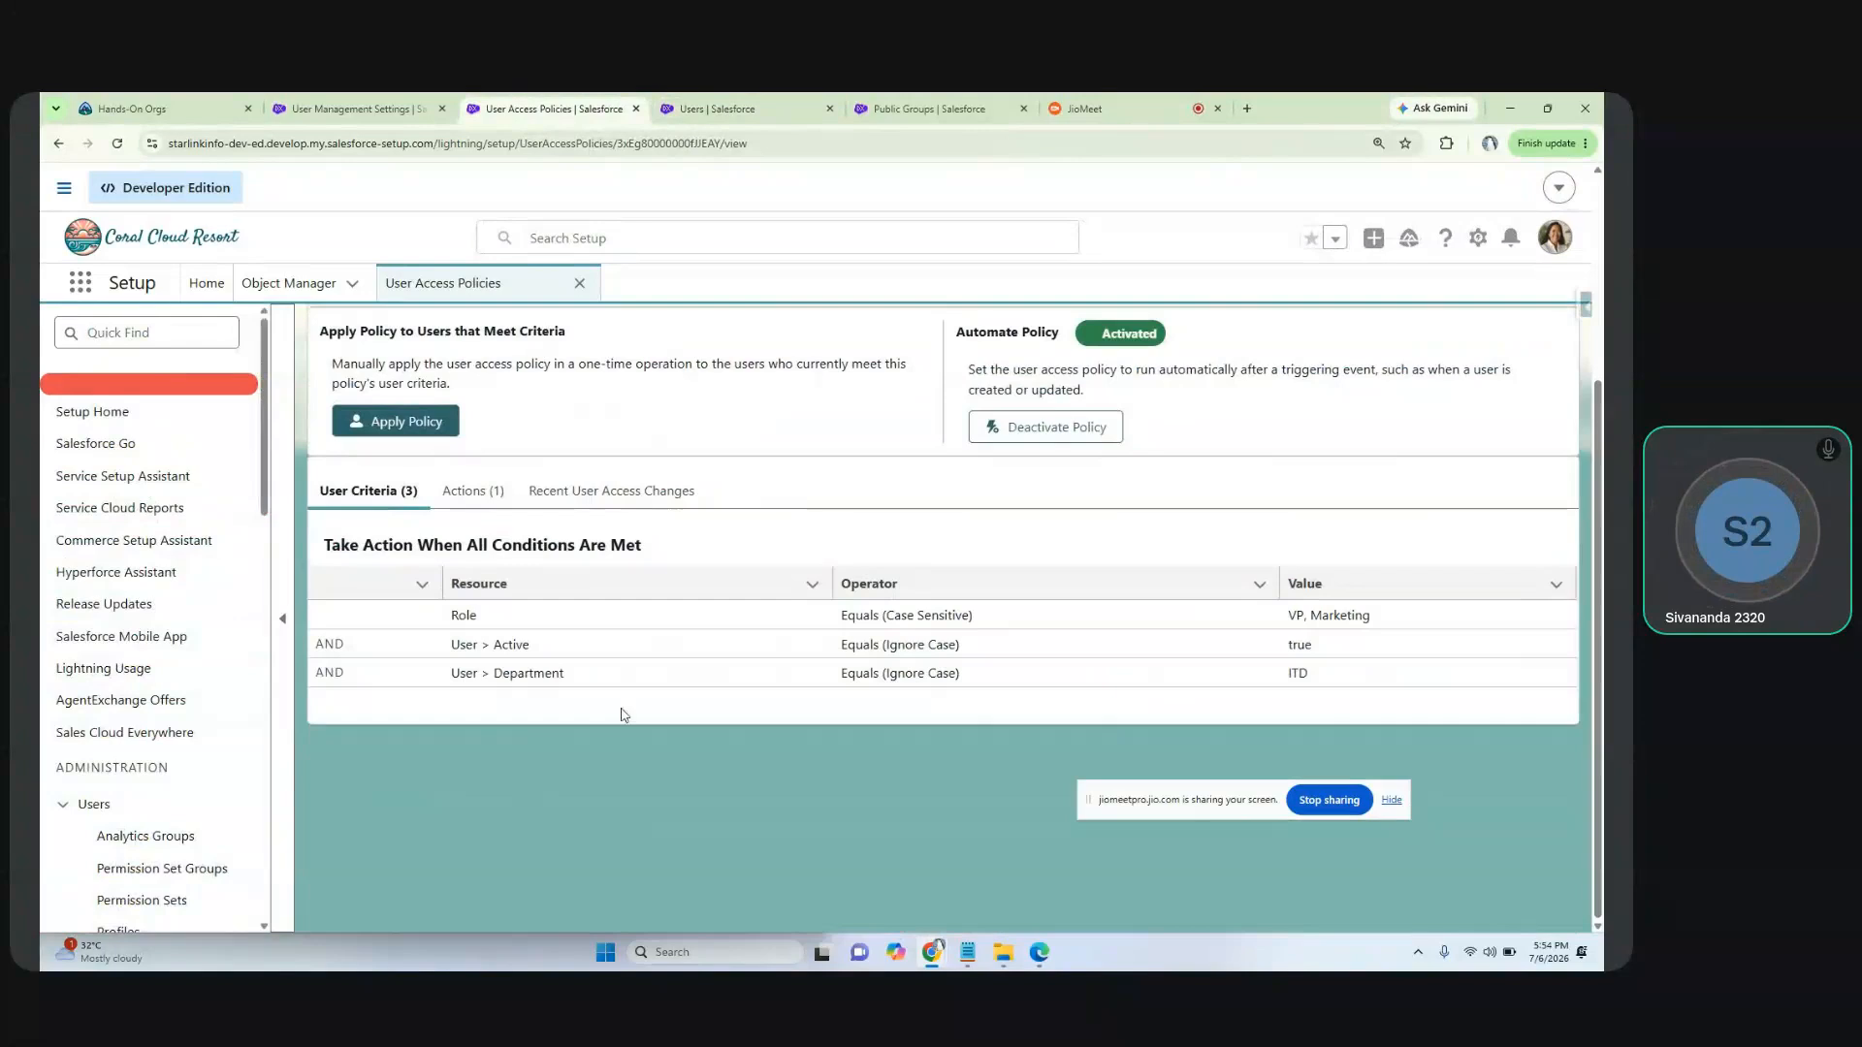
Step: Review the action and activation details of the Auto assign Marketing group(public) policy
click(479, 494)
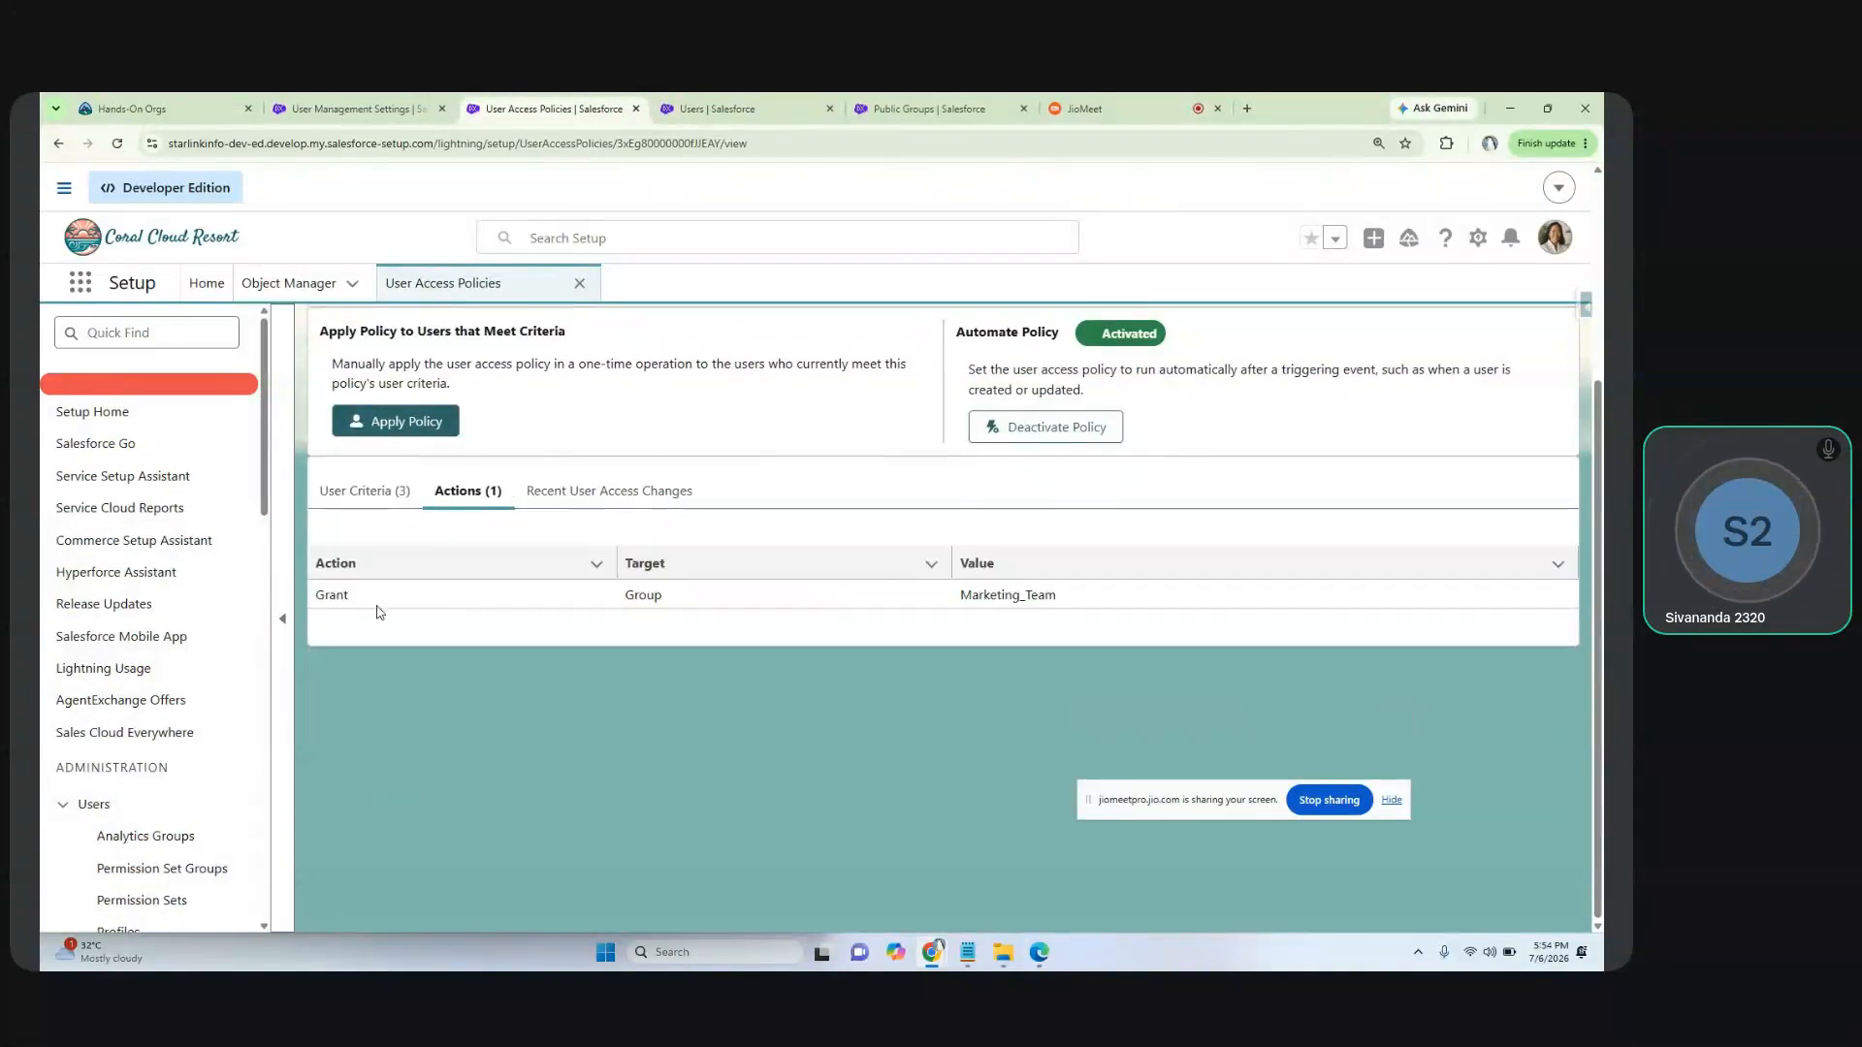
scroll(1600, 402, up, 3)
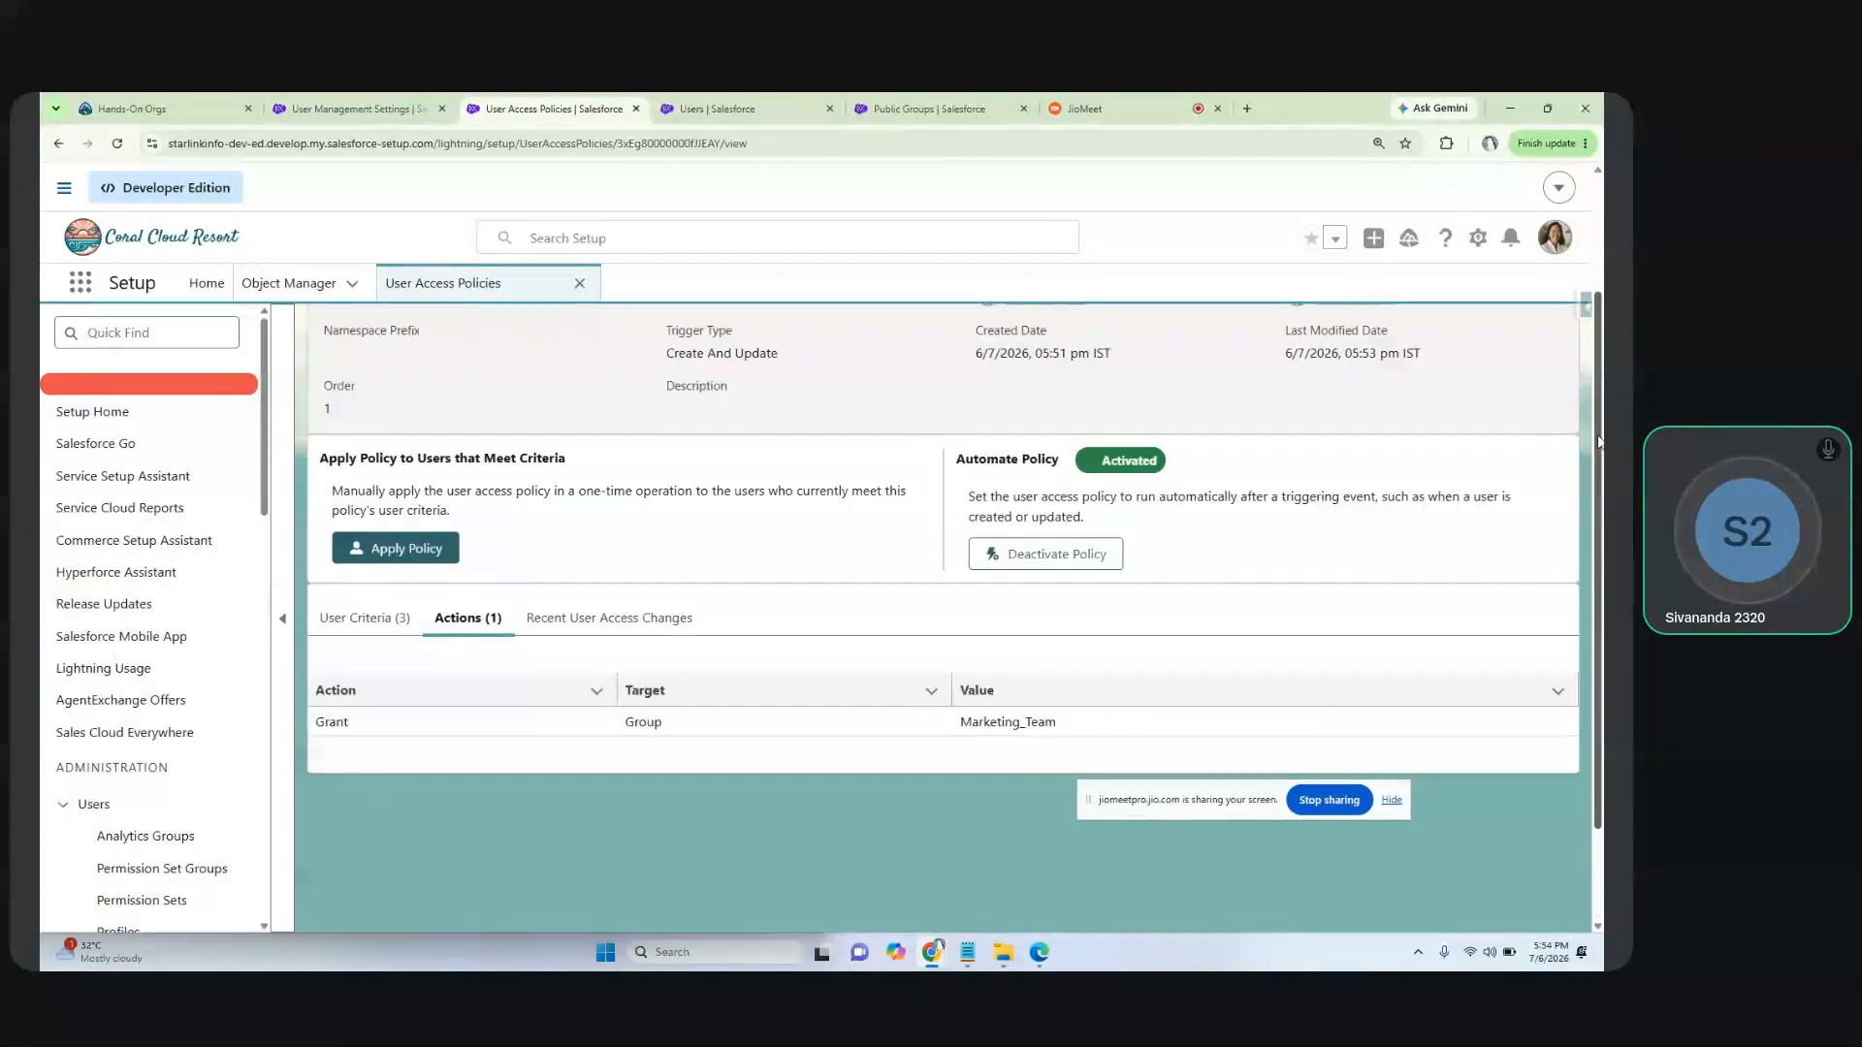
scroll(1600, 401, up, 1)
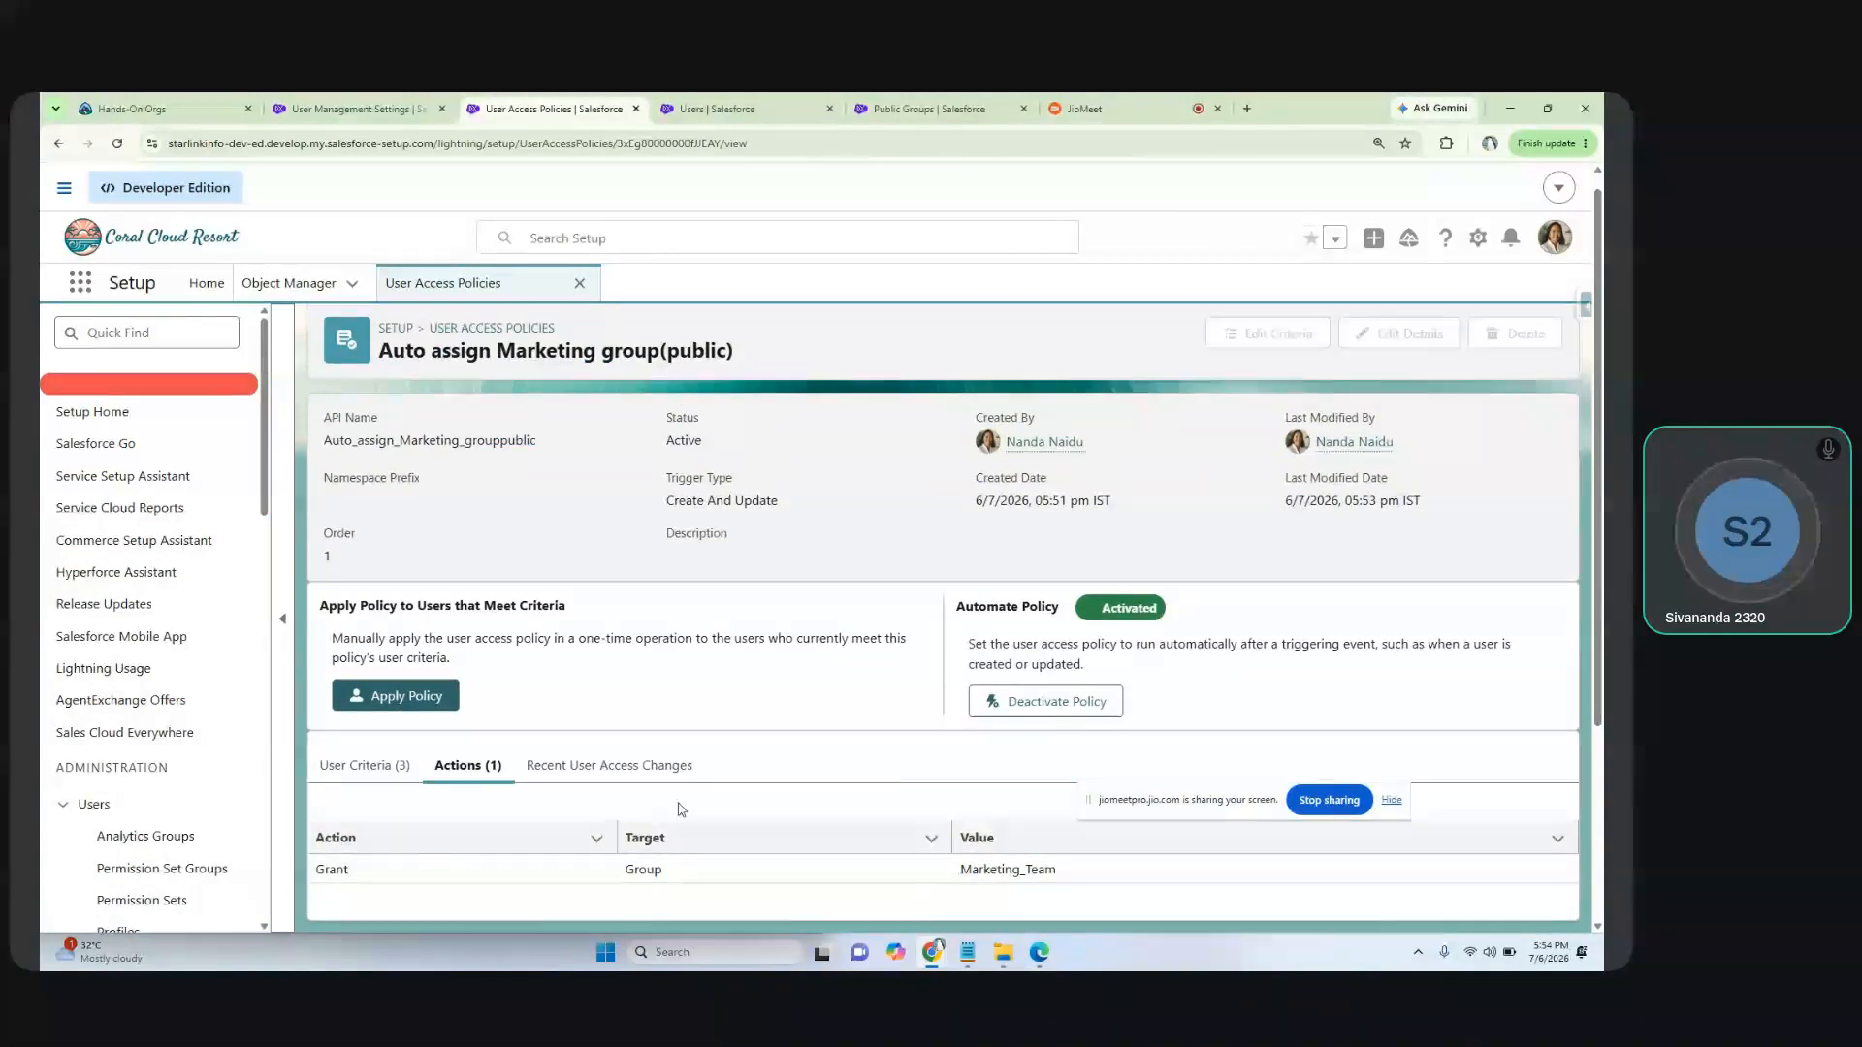
scroll(682, 809, down, 1)
scroll(842, 617, up, 1)
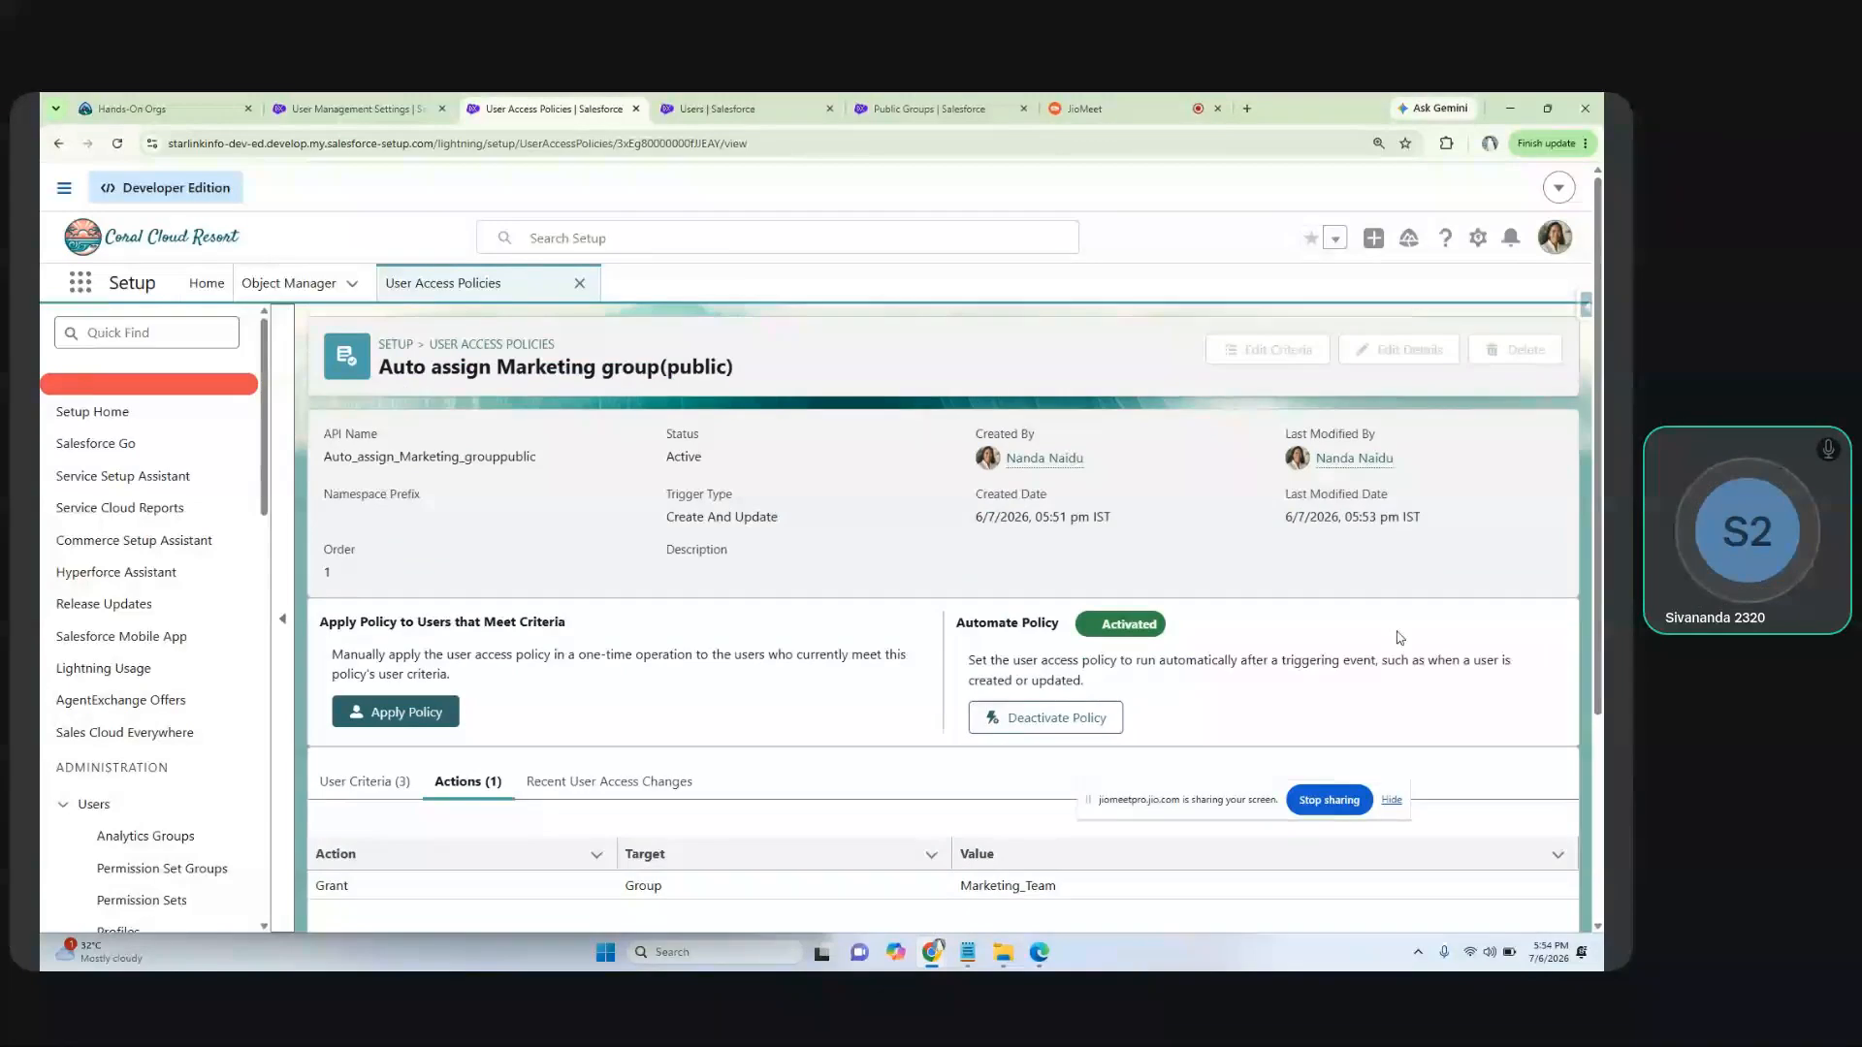
Step: Deactivate the automation of the Auto assign Marketing group(public) policy and confirm the deactivation
scroll(1103, 512, down, 2)
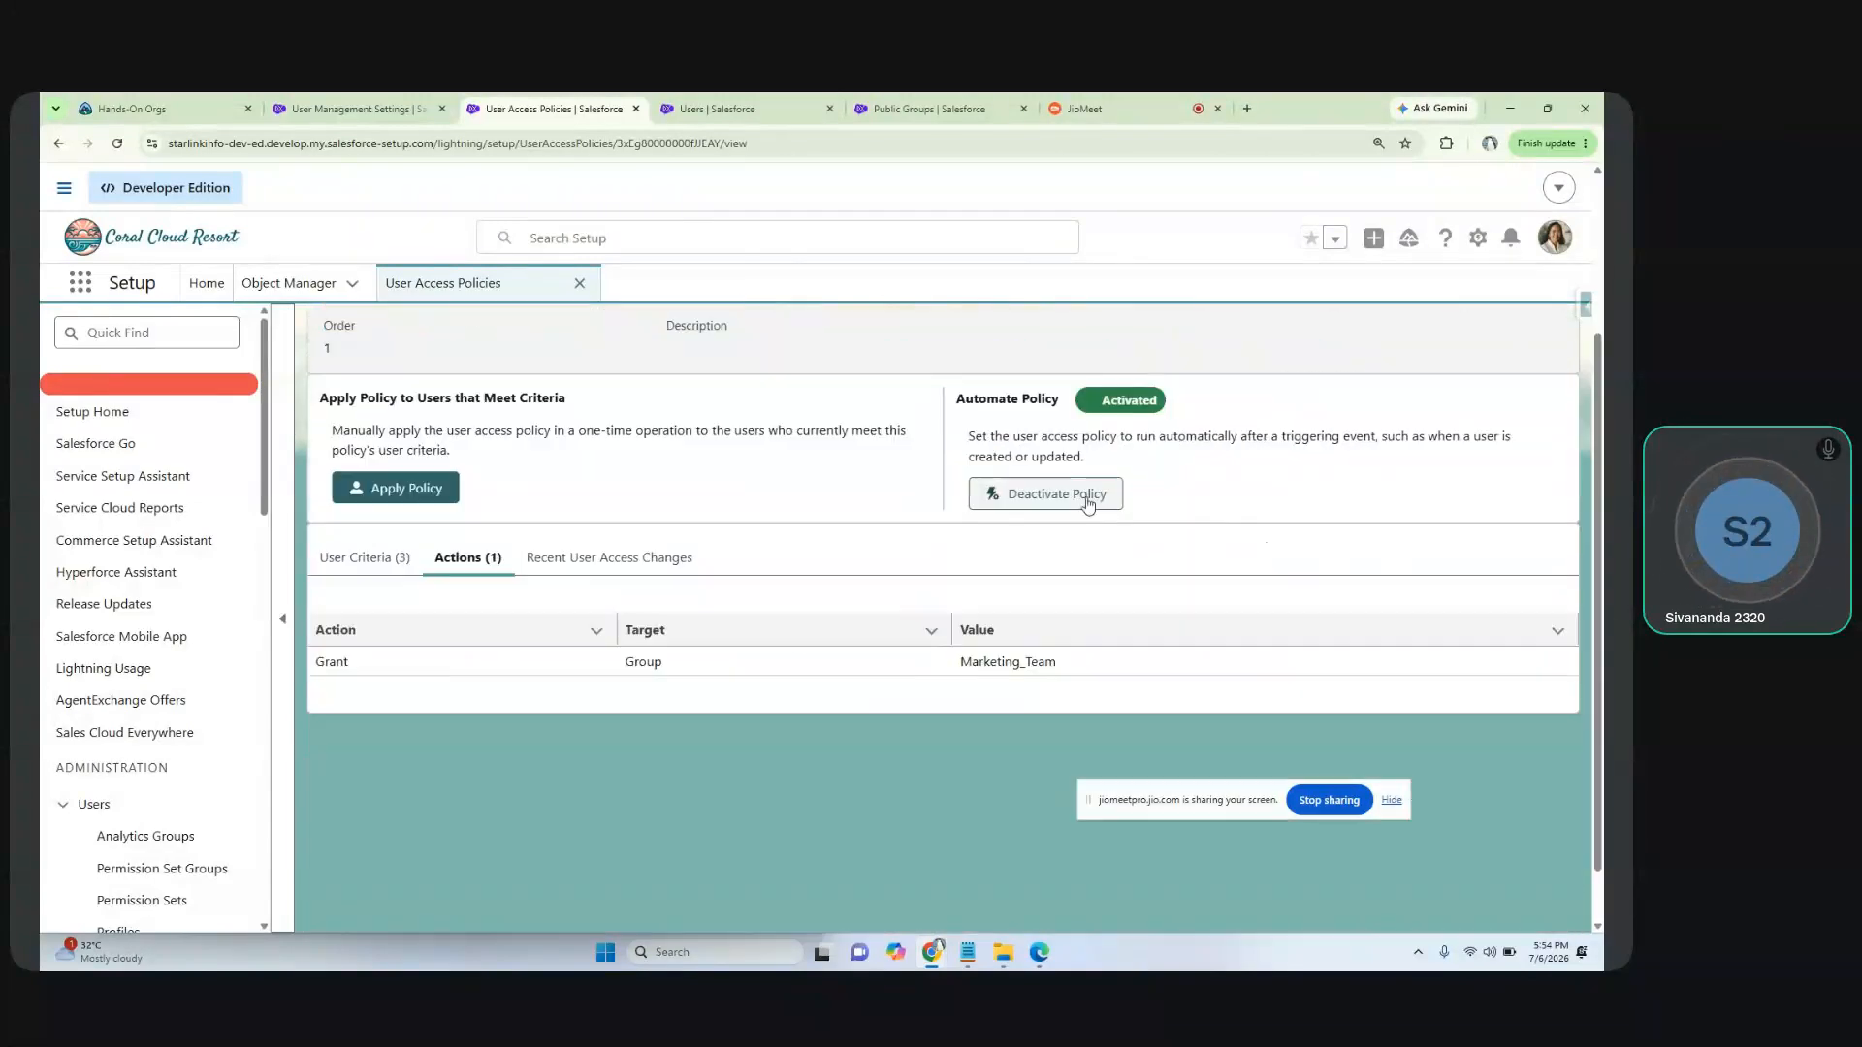
click(1088, 495)
click(1074, 595)
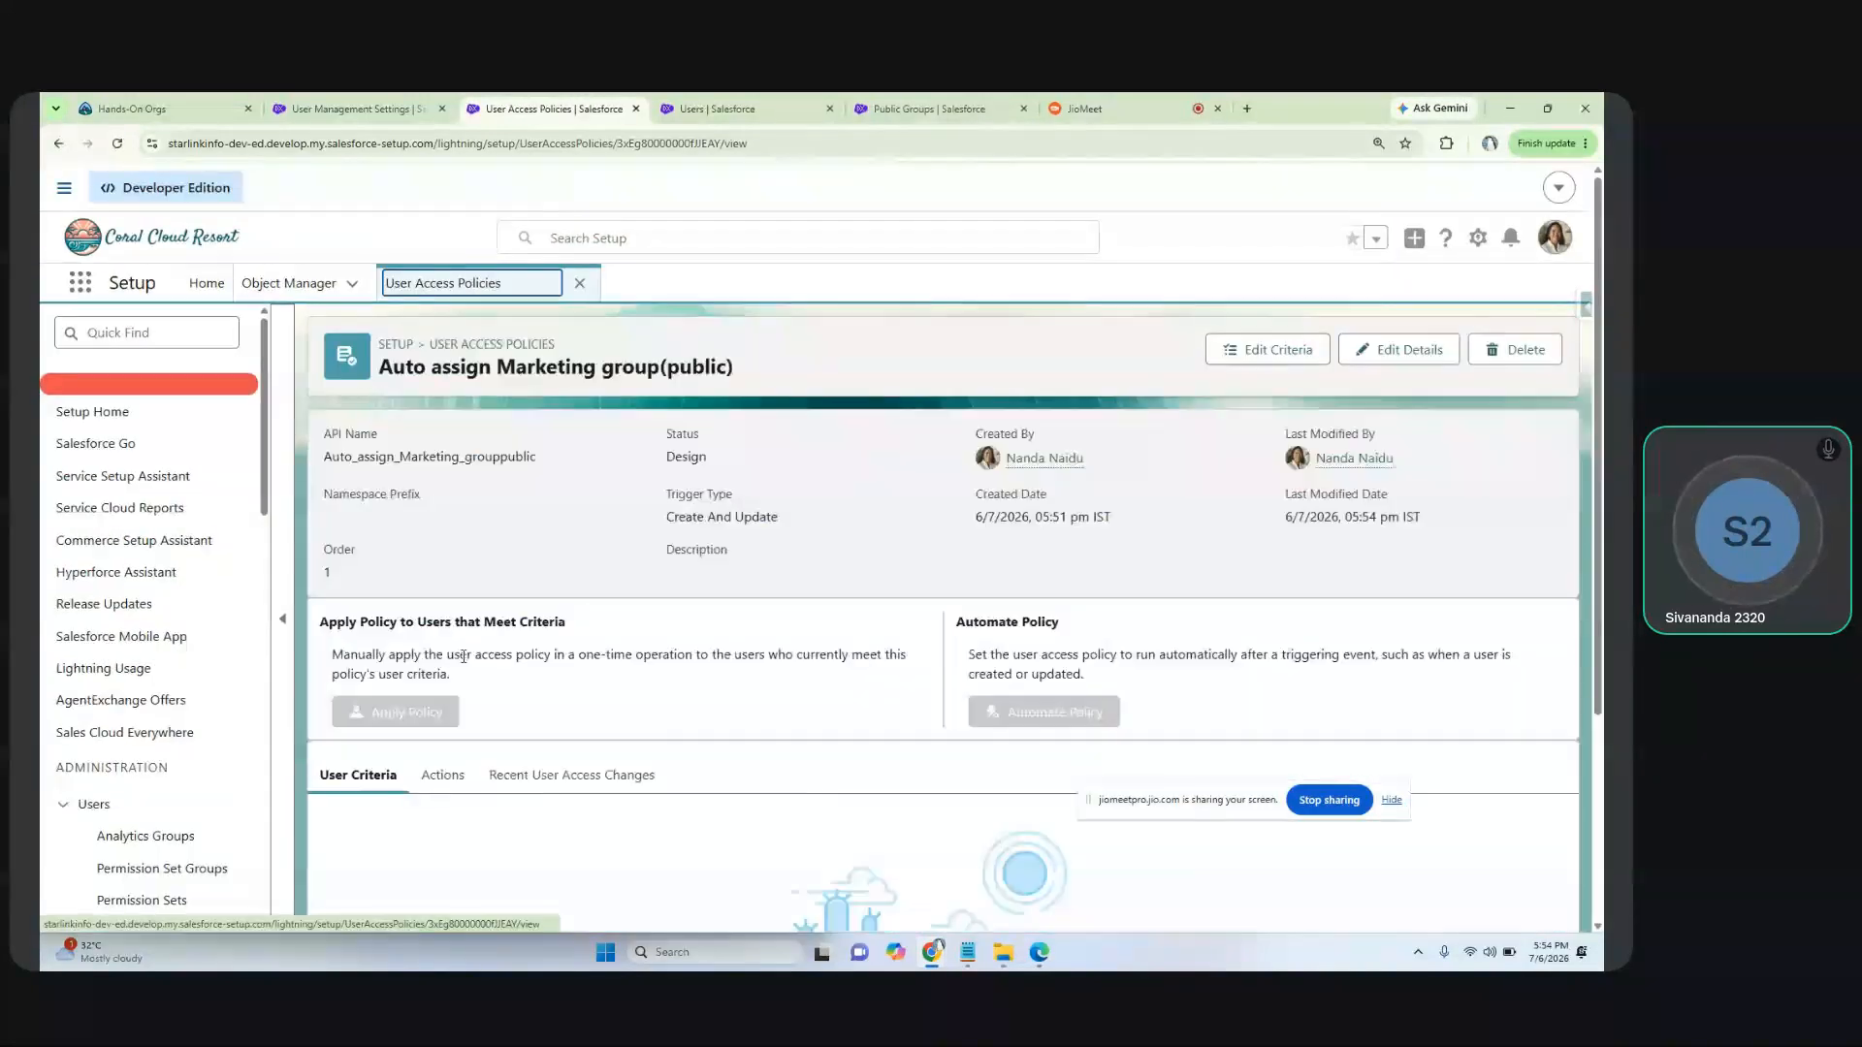
Step: Examine the policy's recent user access changes, including when and how they were applied, and recheck its actions and user criteria
scroll(1568, 839, down, 2)
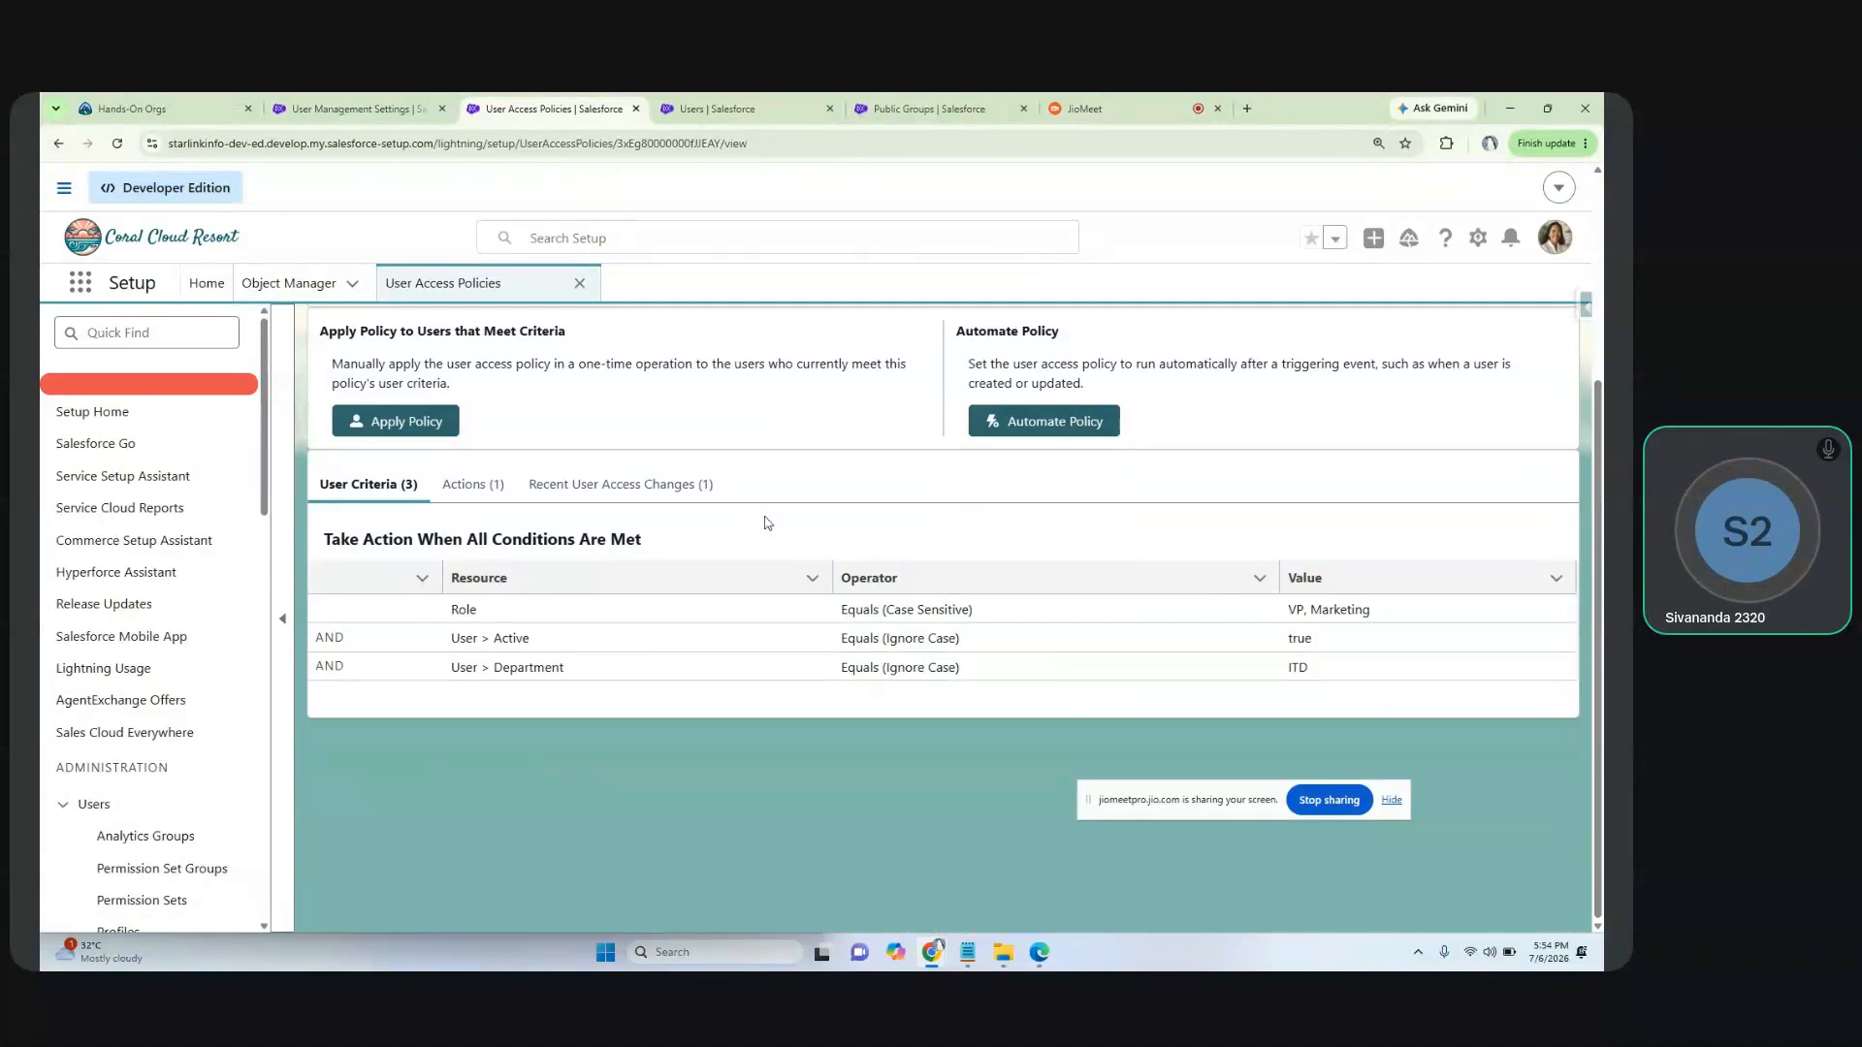
click(471, 485)
click(581, 484)
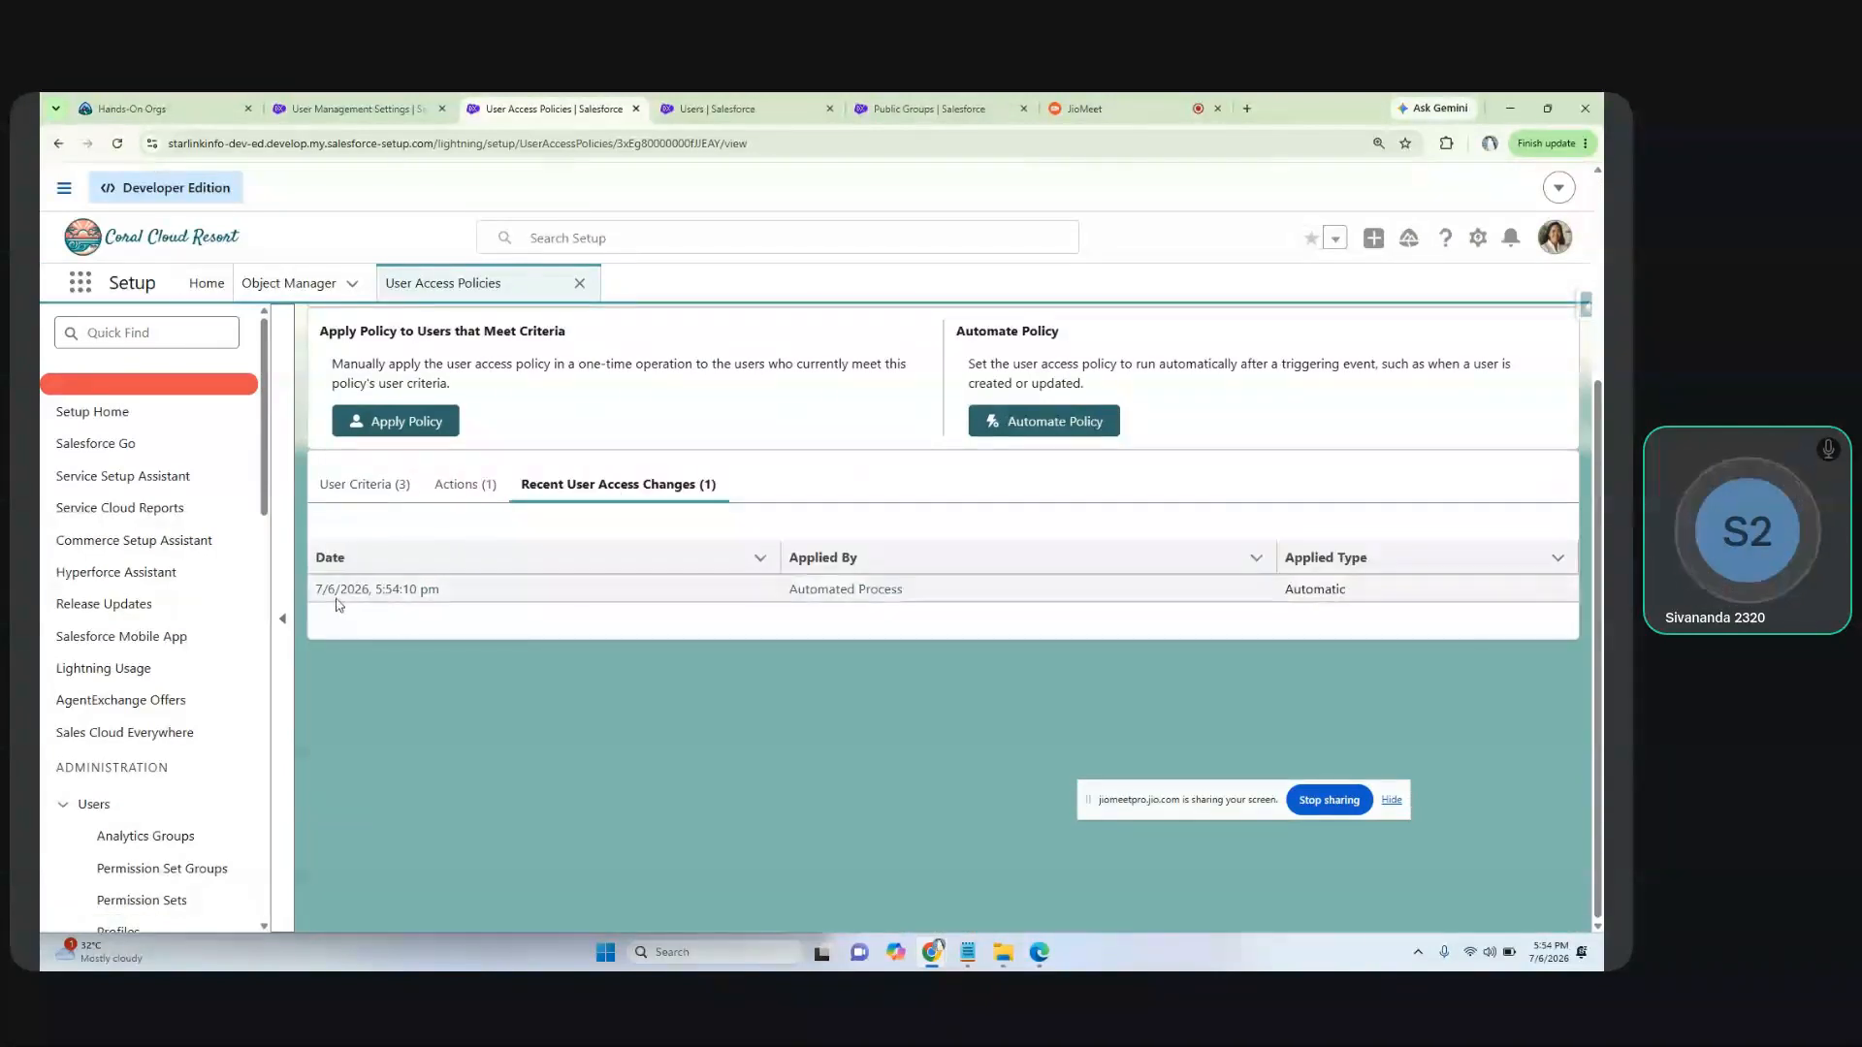
drag(463, 590, 317, 590)
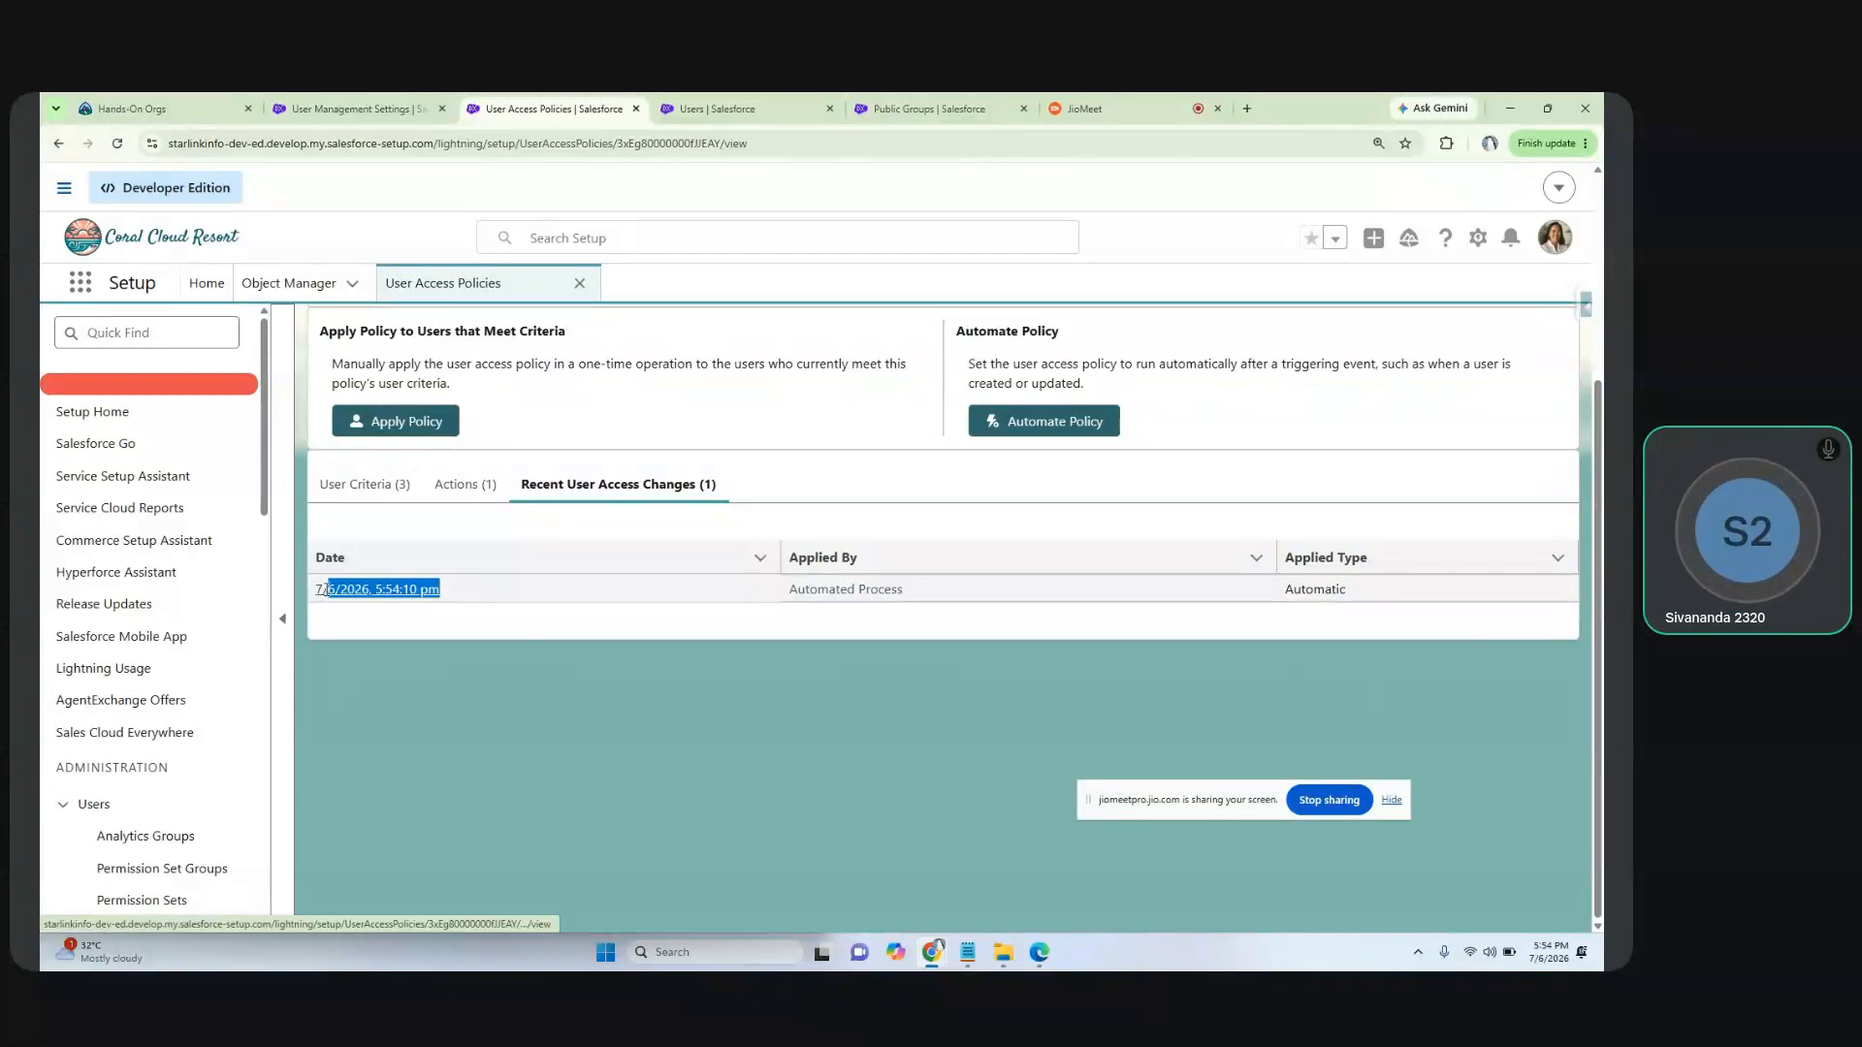
click(382, 618)
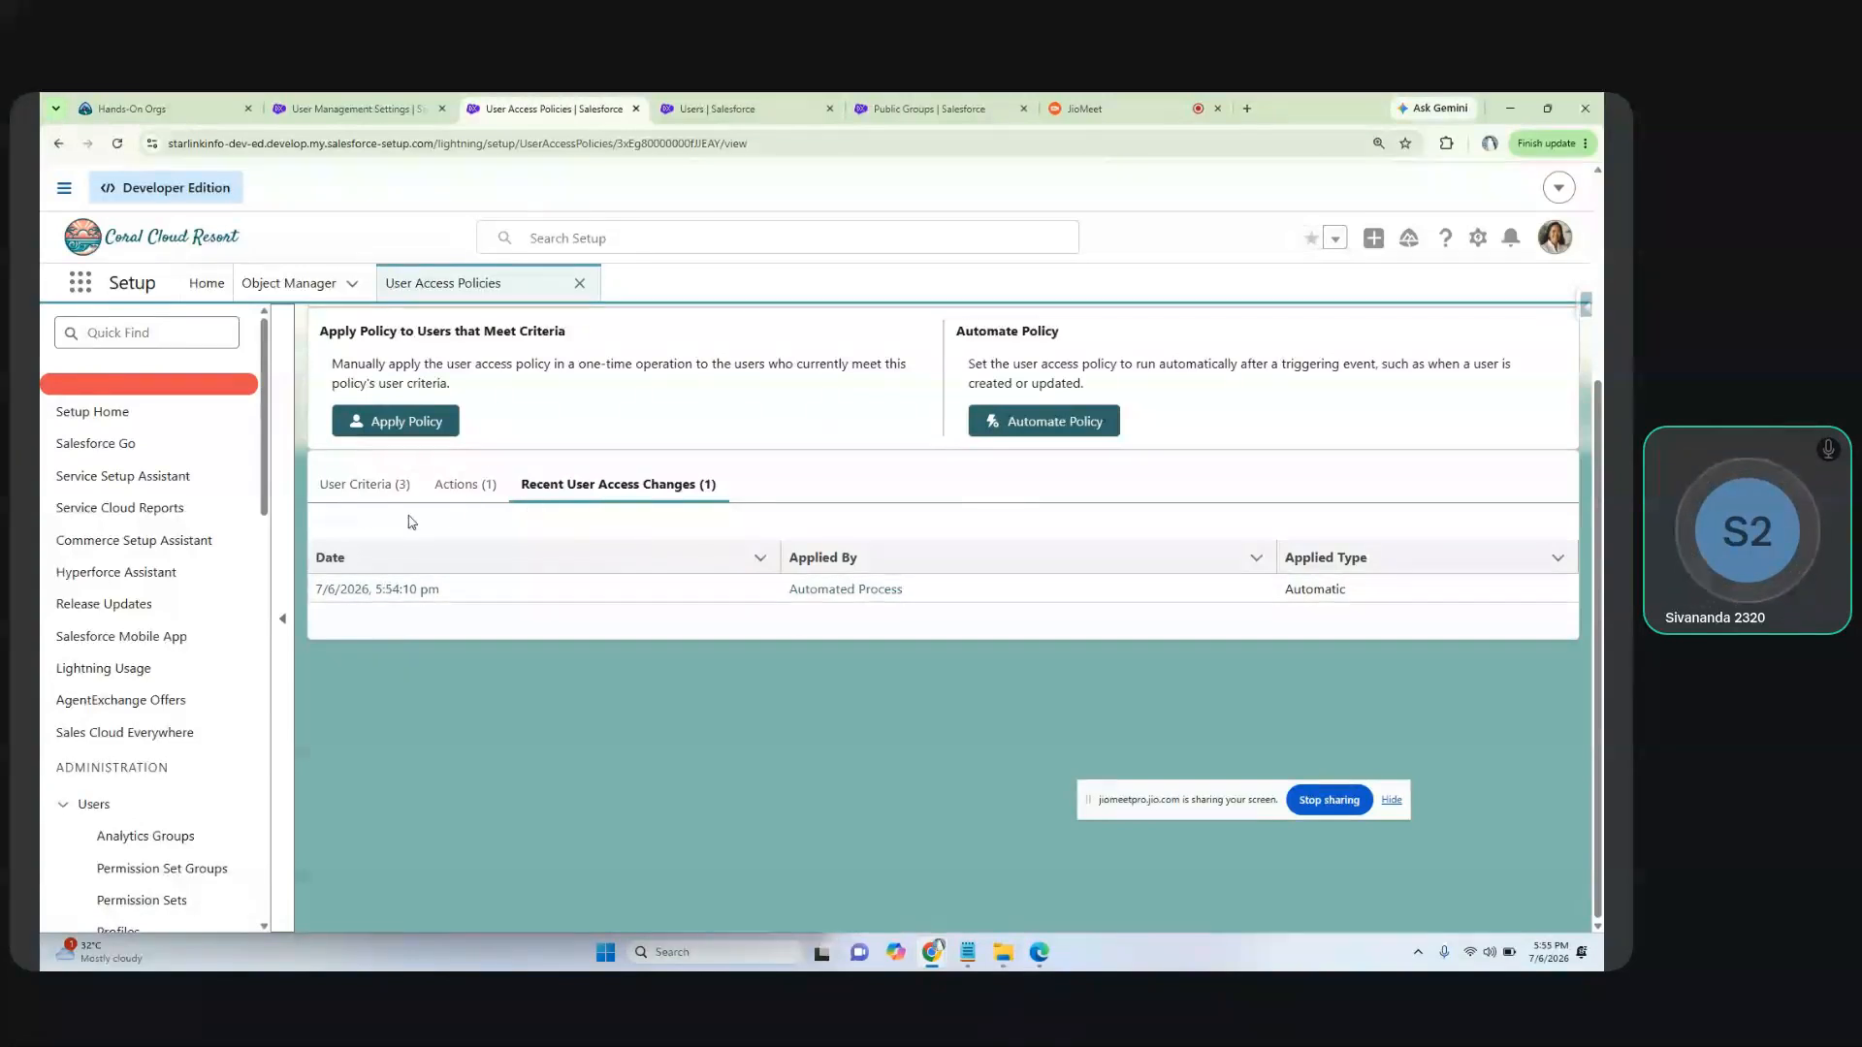
click(467, 487)
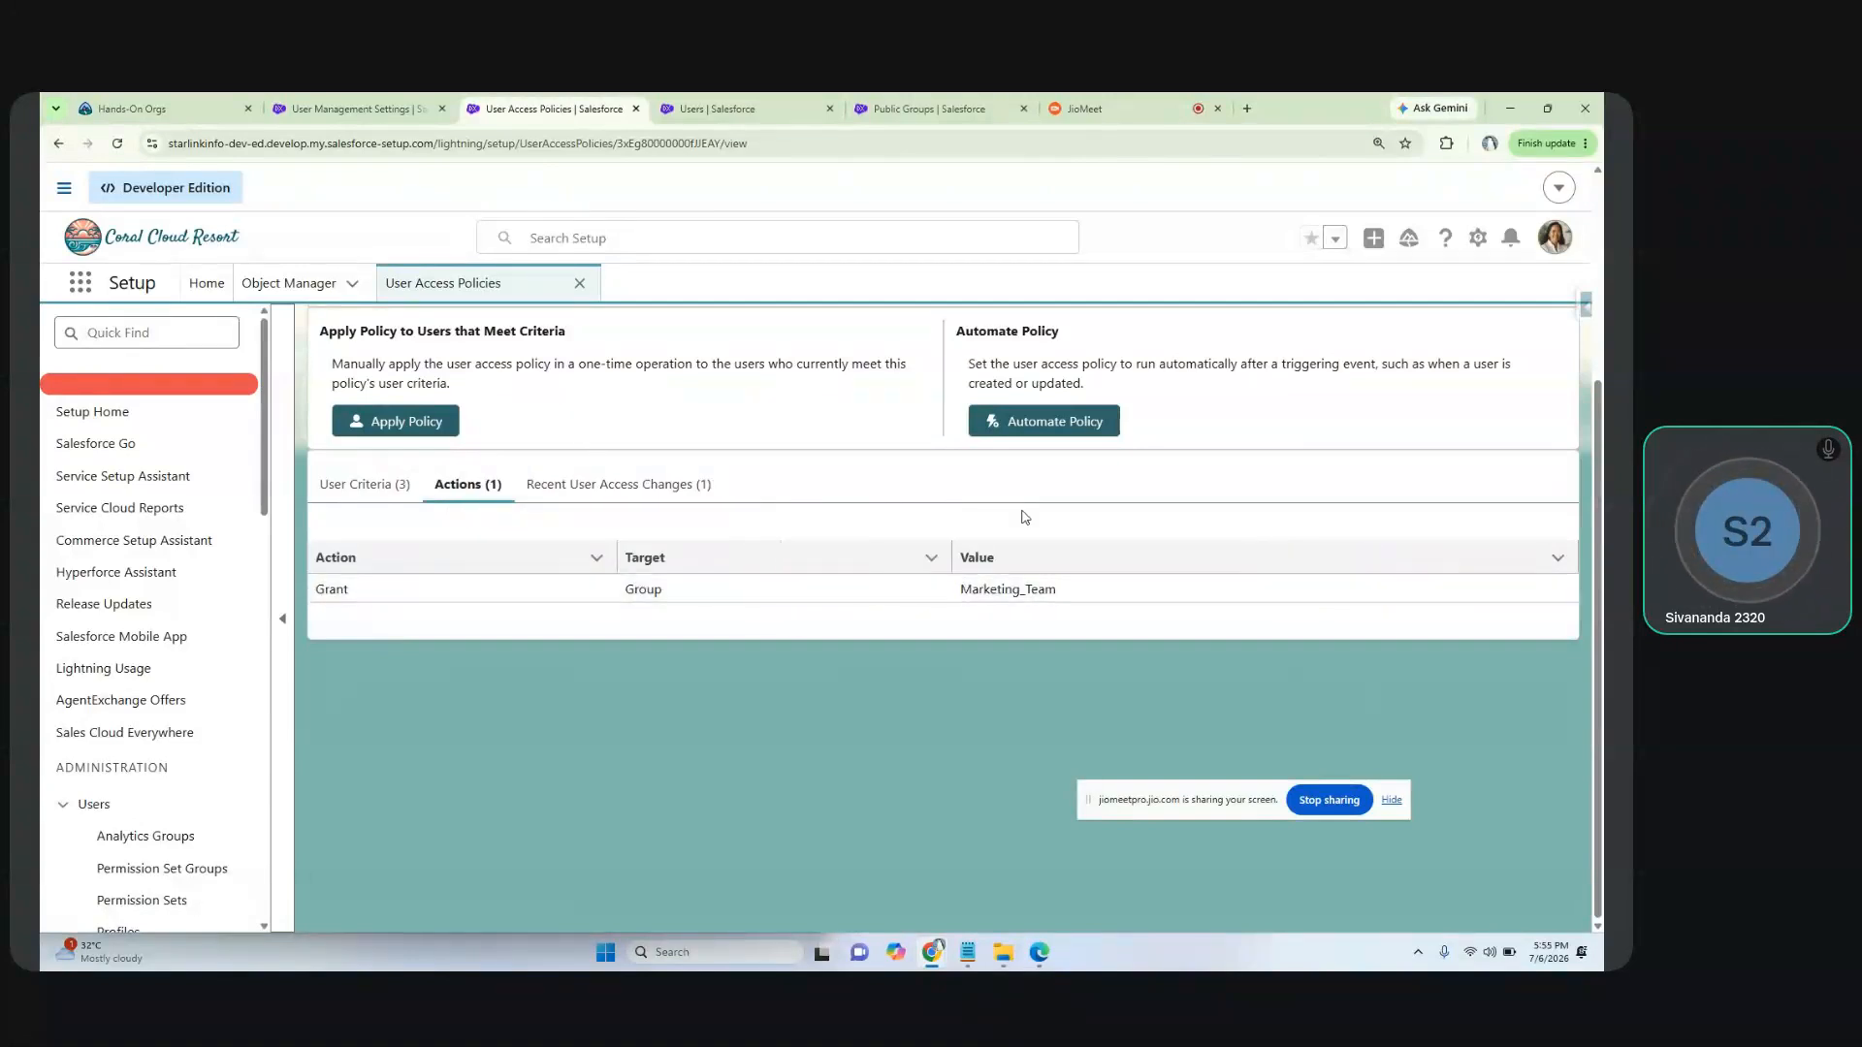
scroll(1598, 507, up, 1)
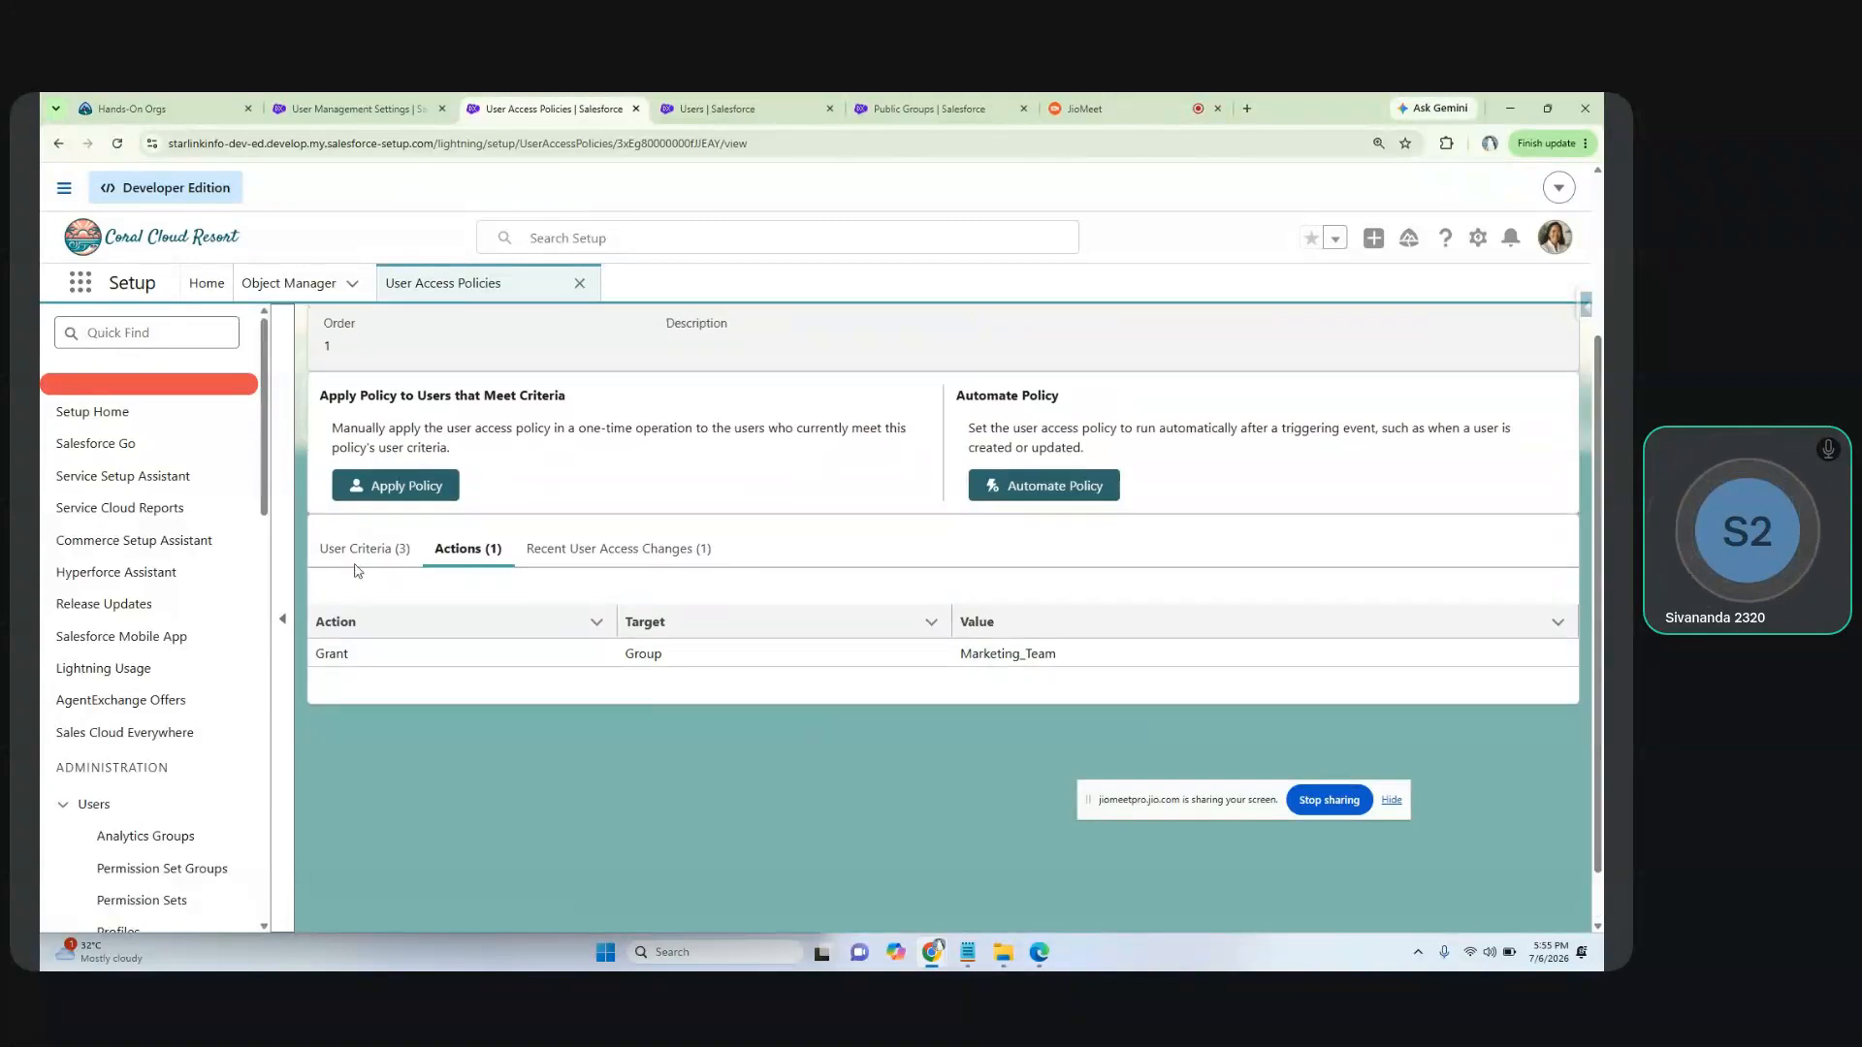
click(361, 549)
scroll(1598, 565, up, 2)
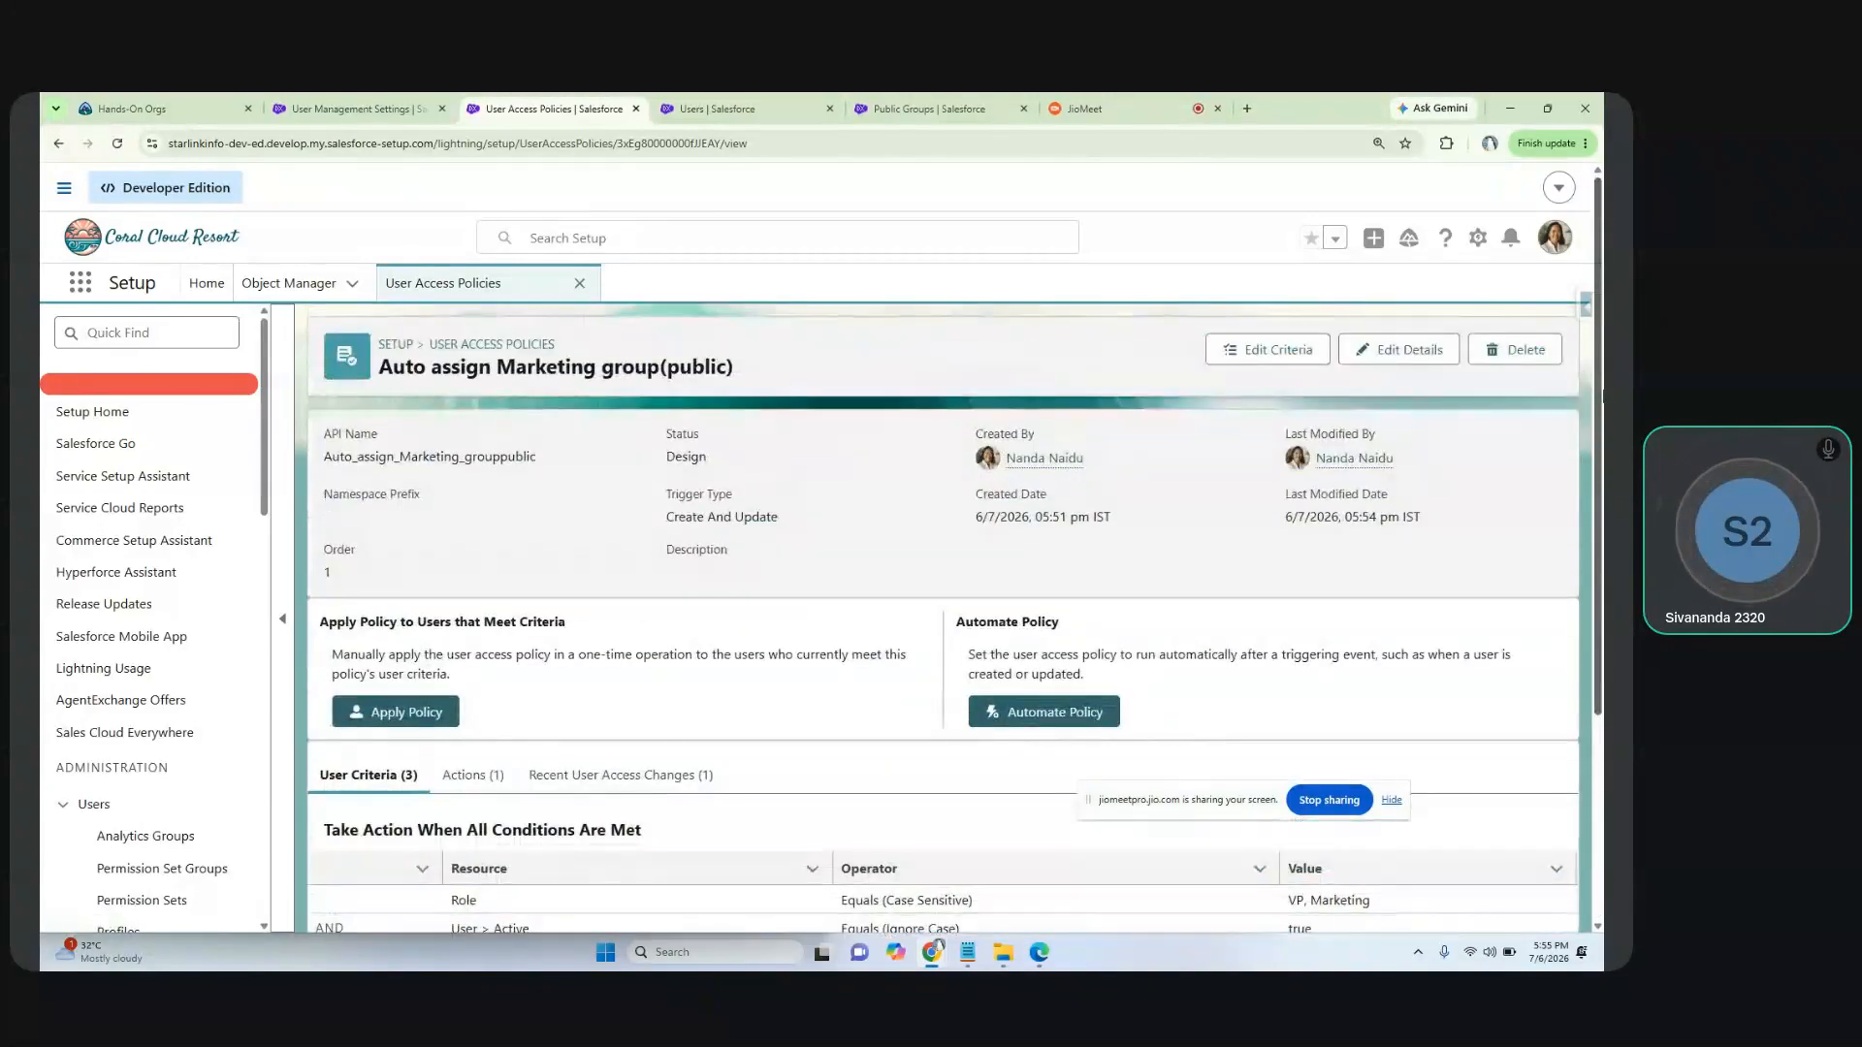
Step: Open the policy's criteria for editing and add a second action with Grant as the action and Permission Set as the target
click(1321, 347)
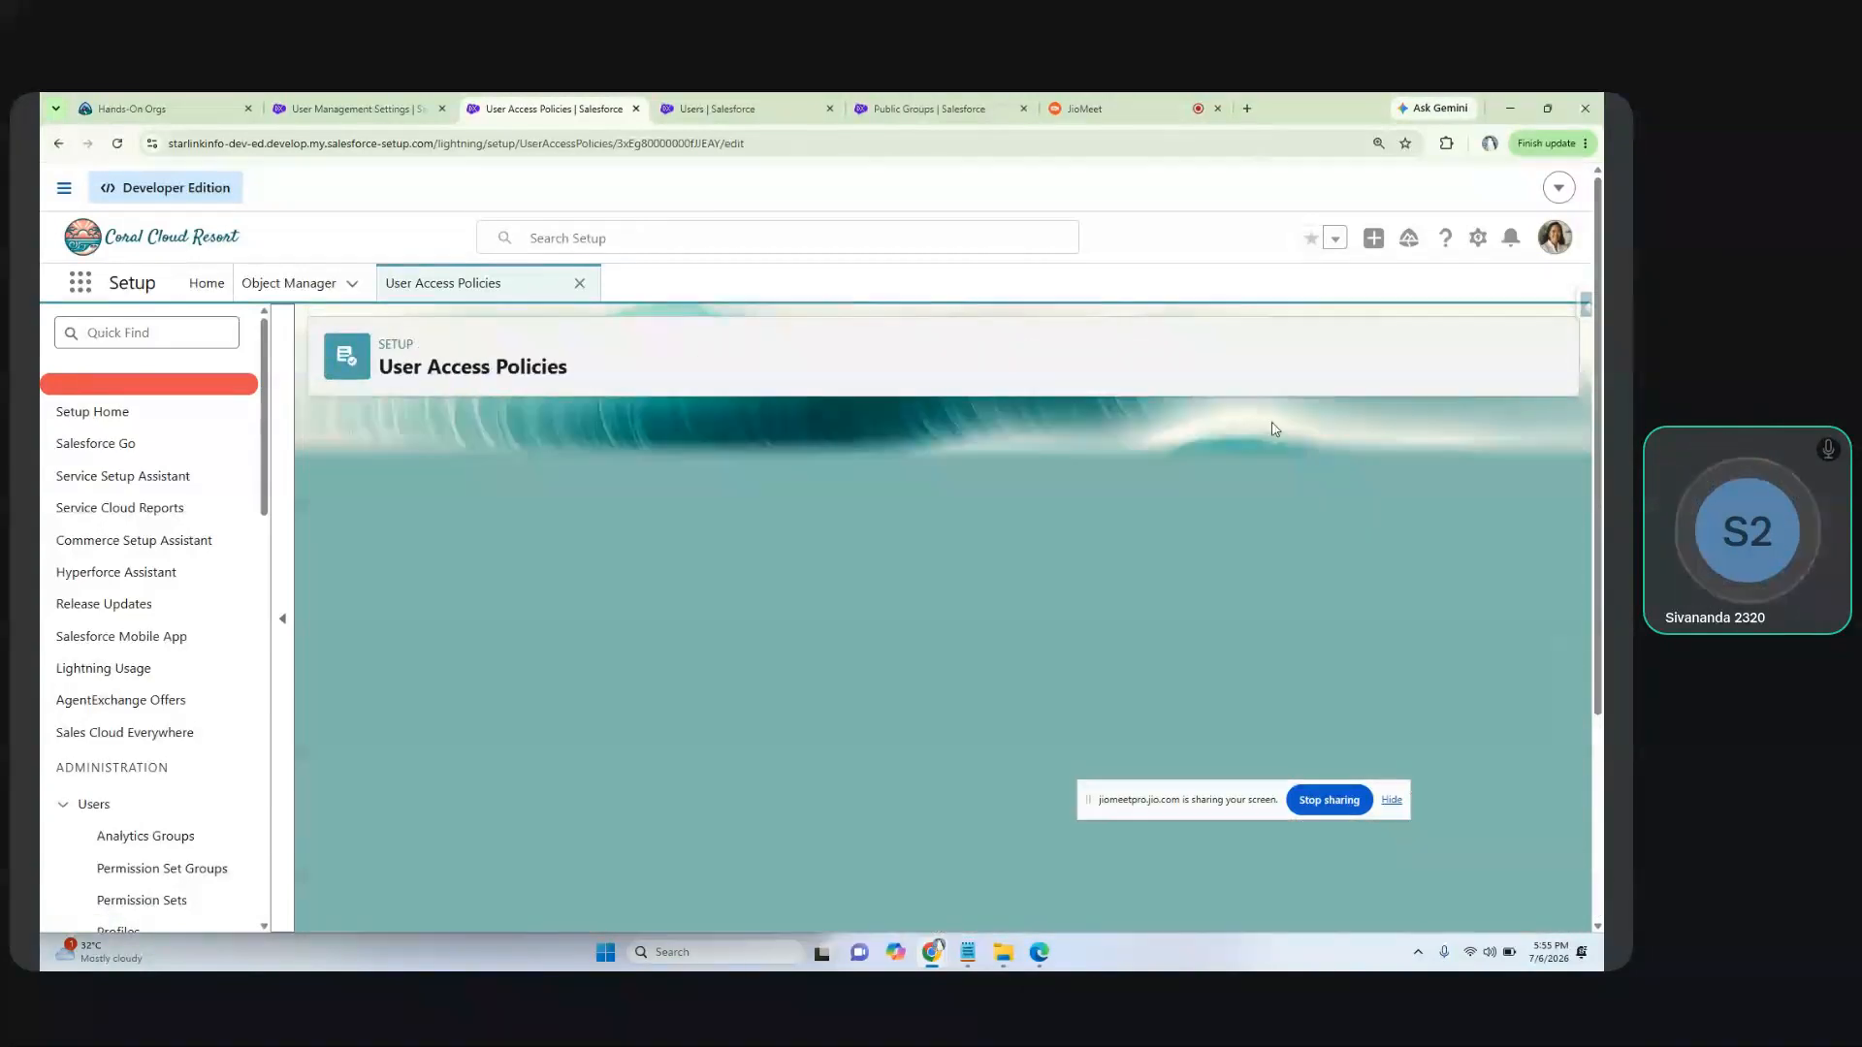
scroll(590, 733, down, 3)
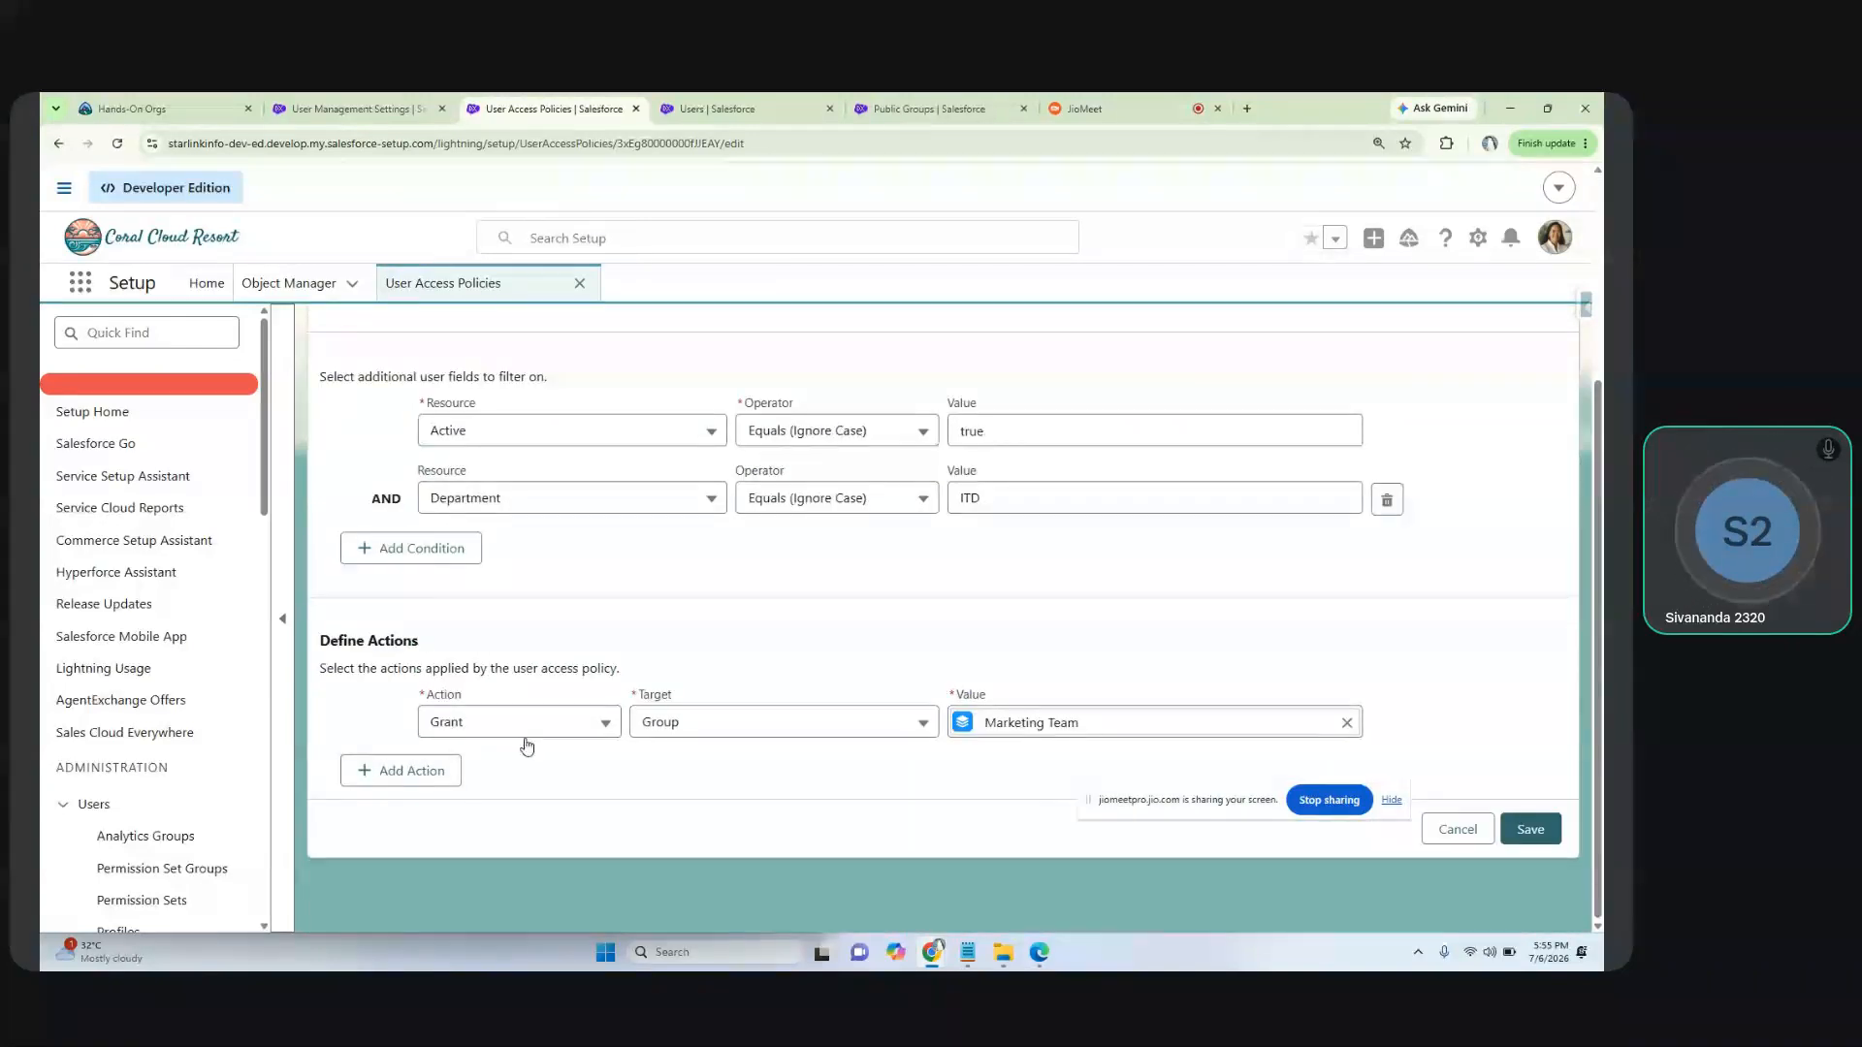
click(396, 775)
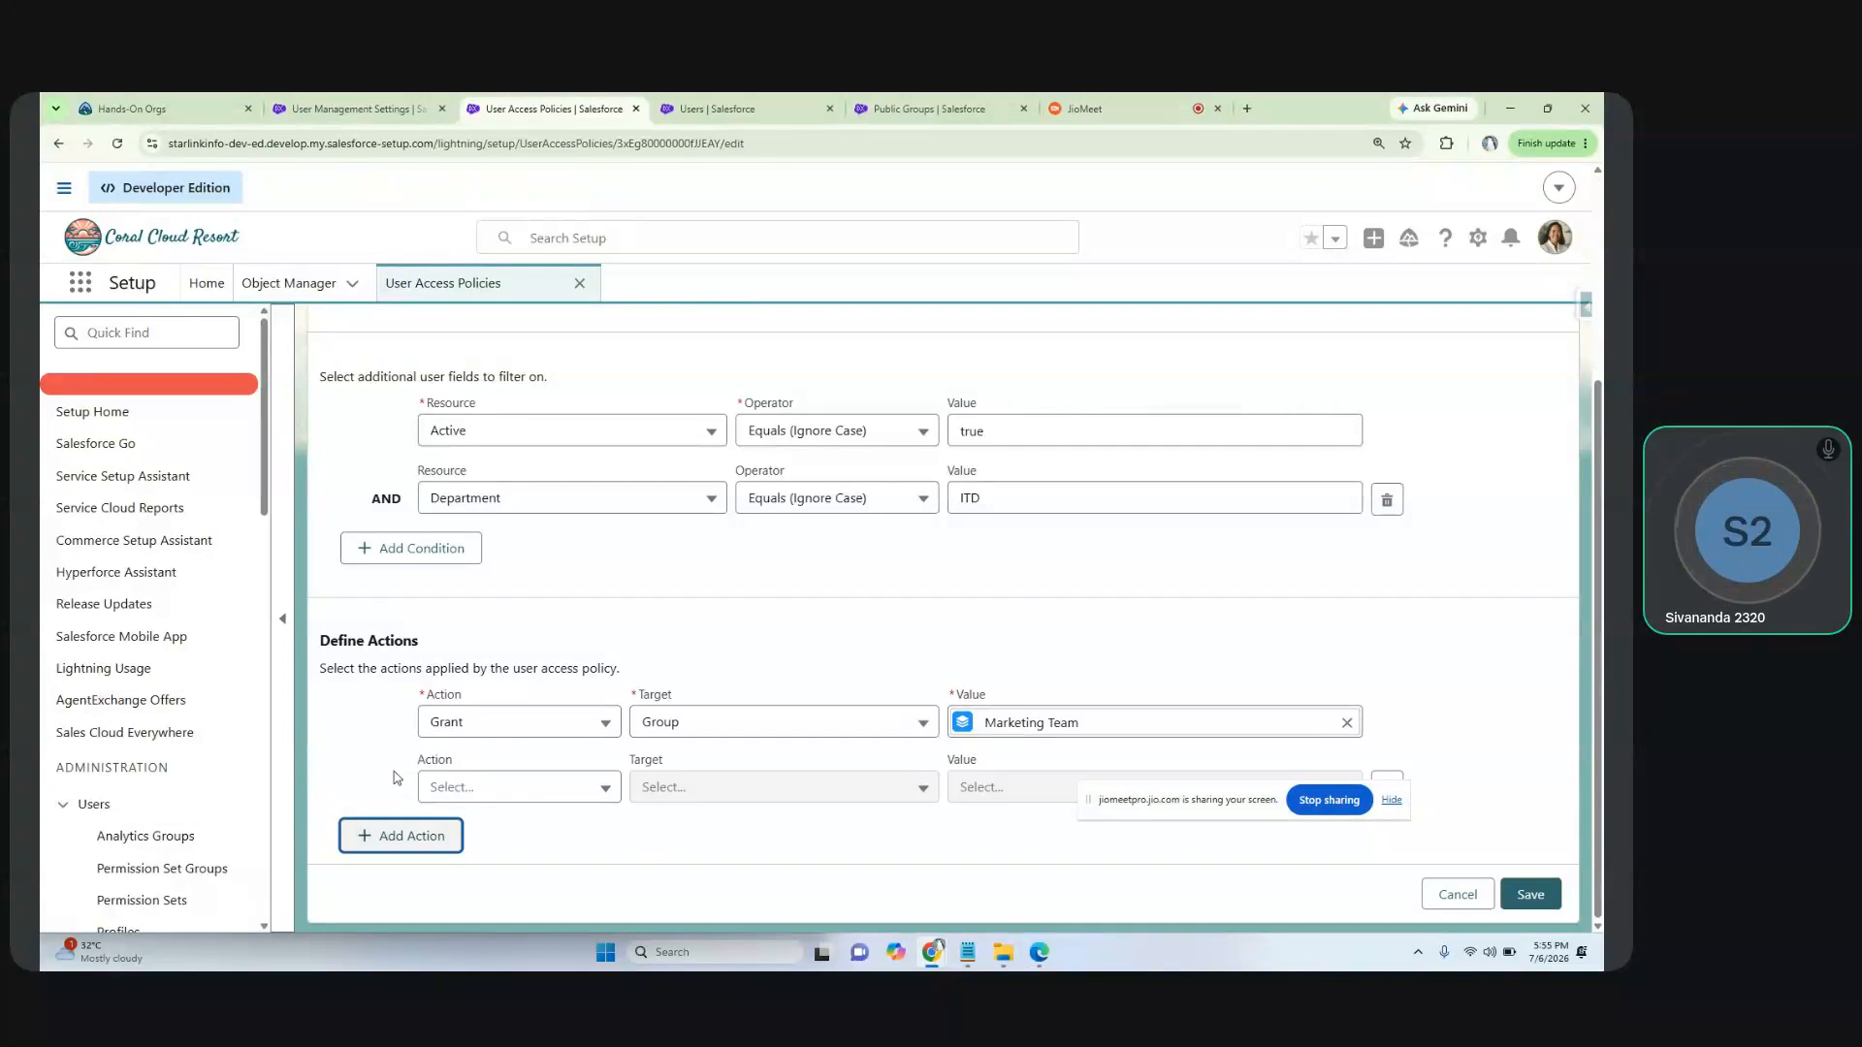
click(503, 787)
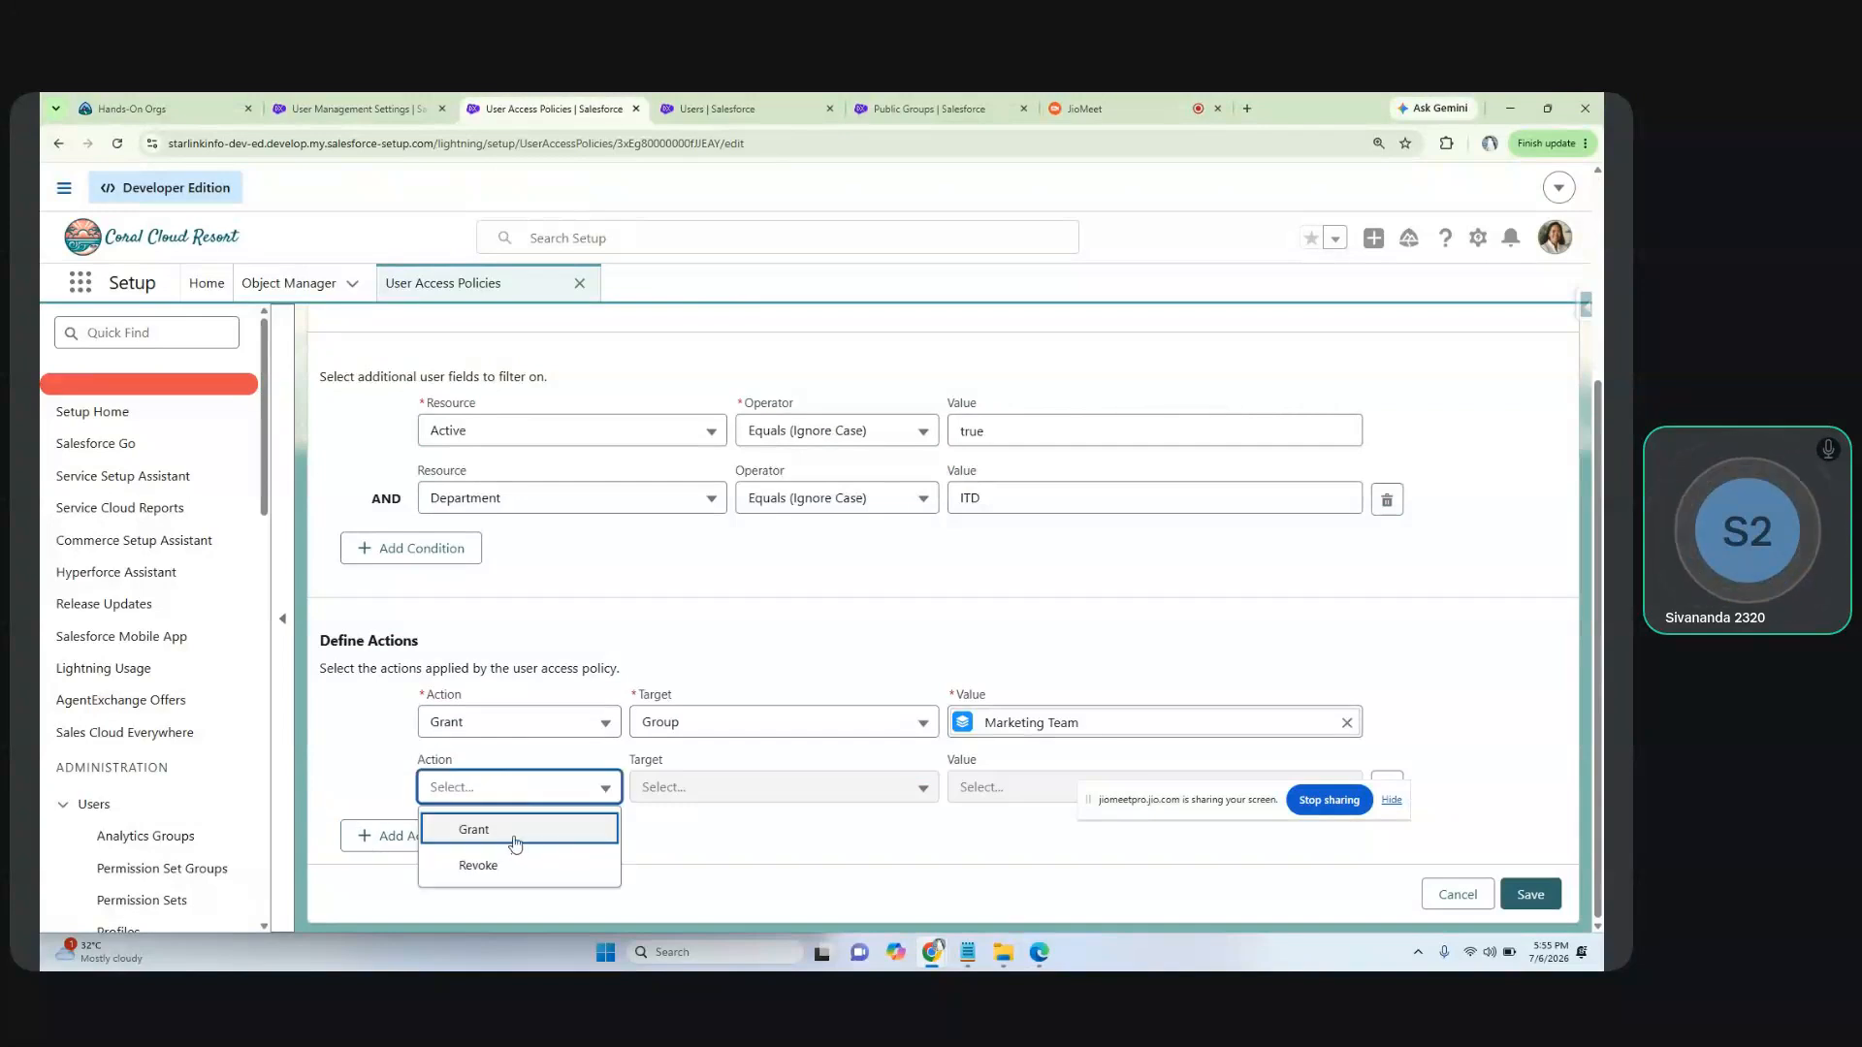
click(517, 832)
click(689, 788)
click(797, 837)
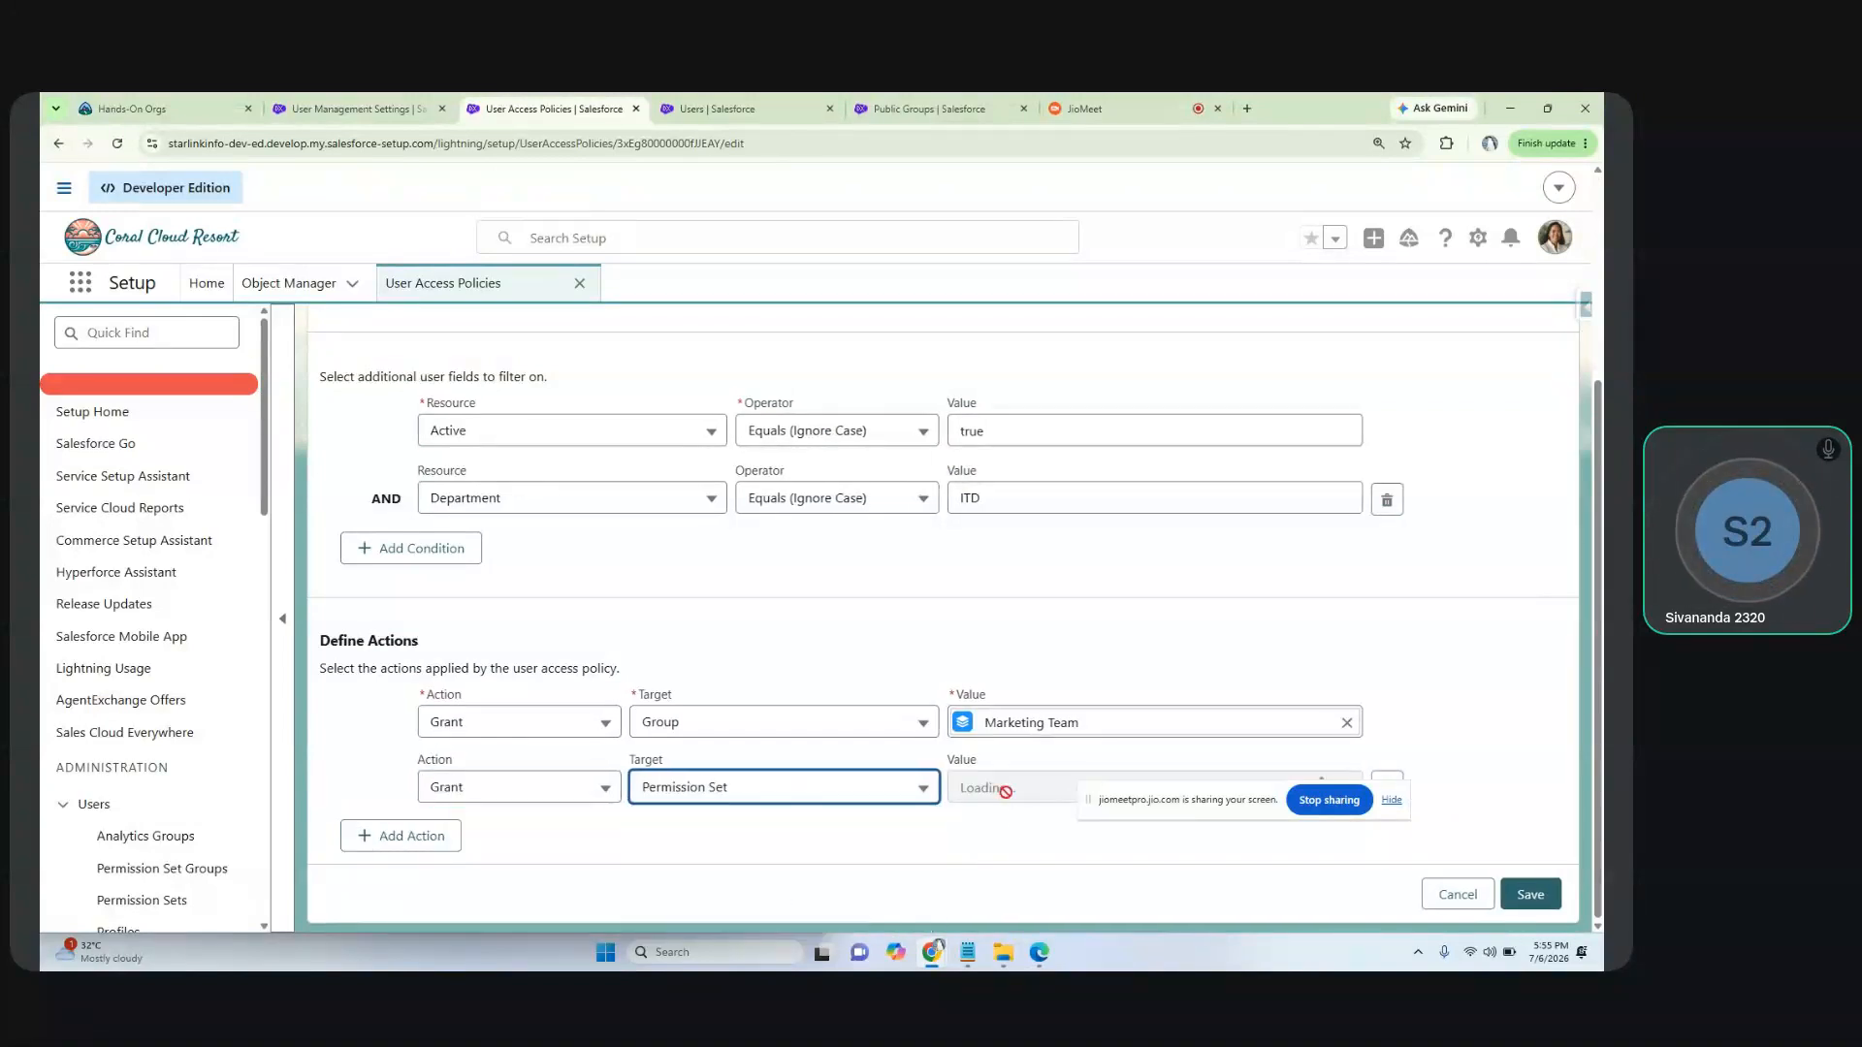
click(995, 788)
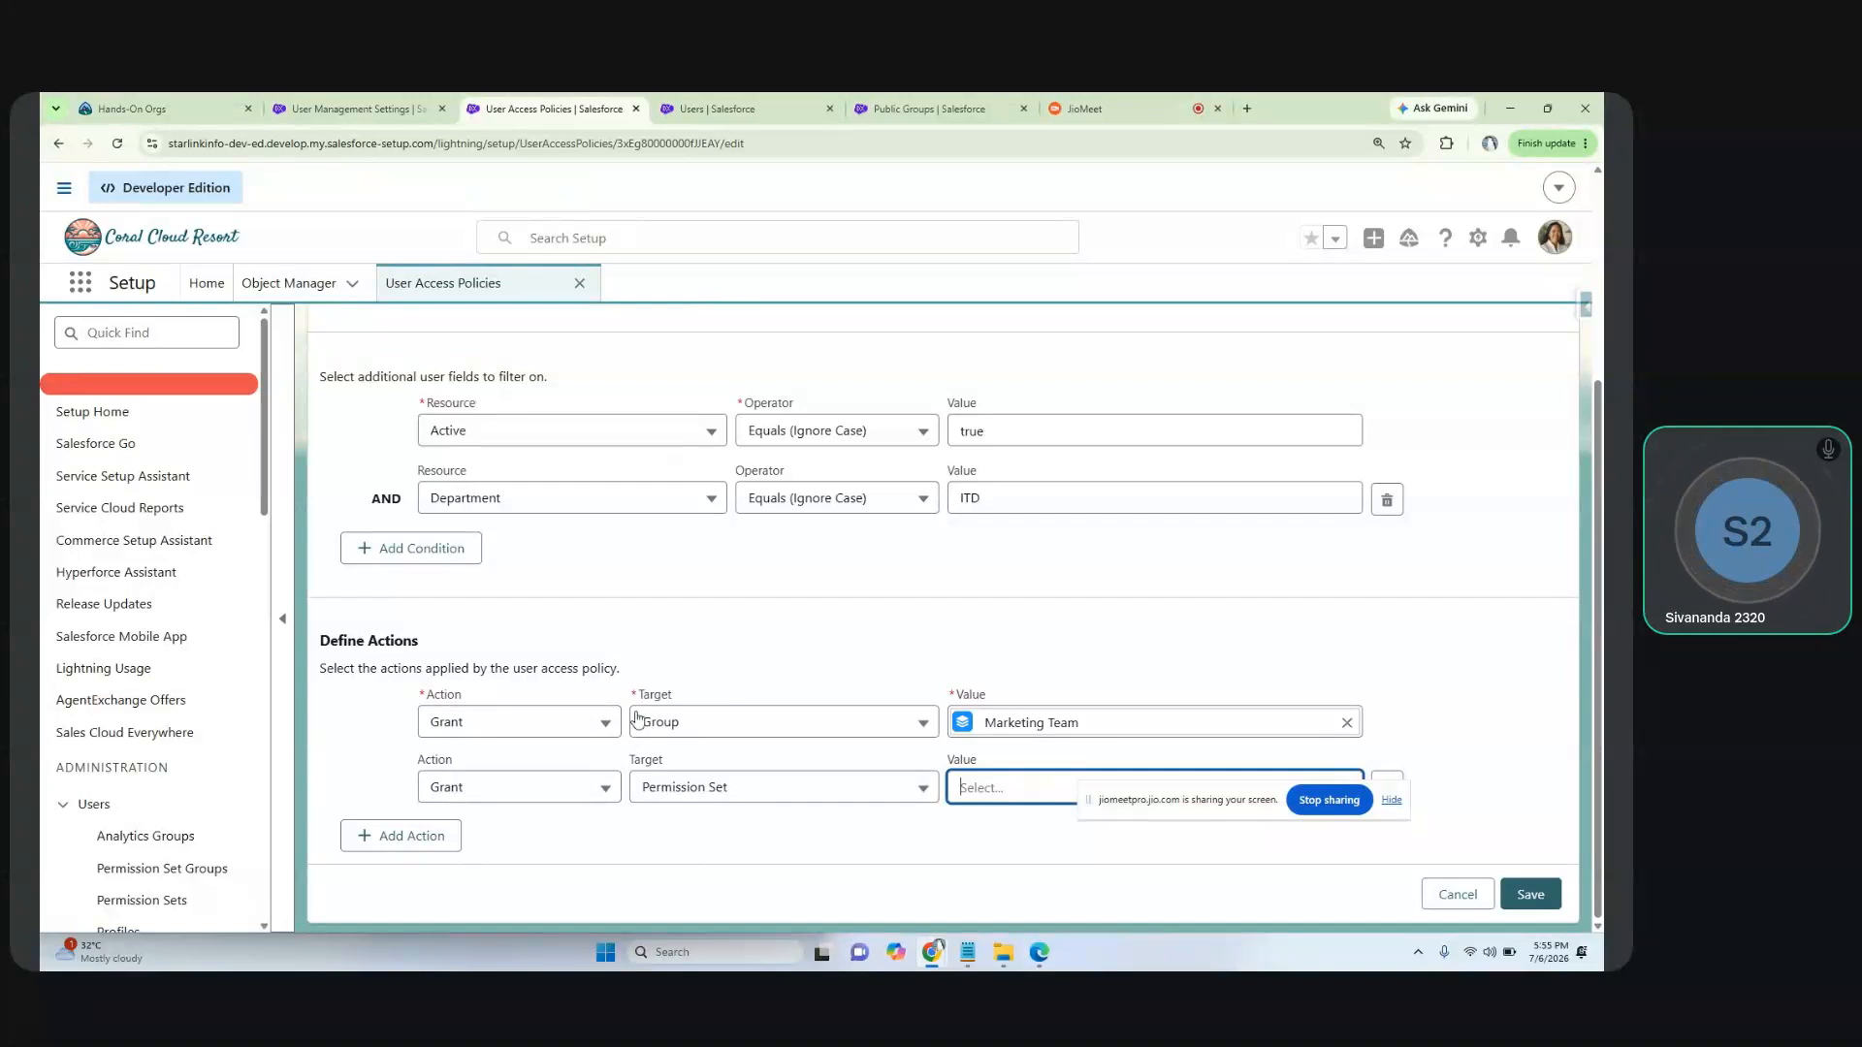
Step: Add a third, blank action row to the policy and look over its user criteria
drag(1116, 727, 982, 726)
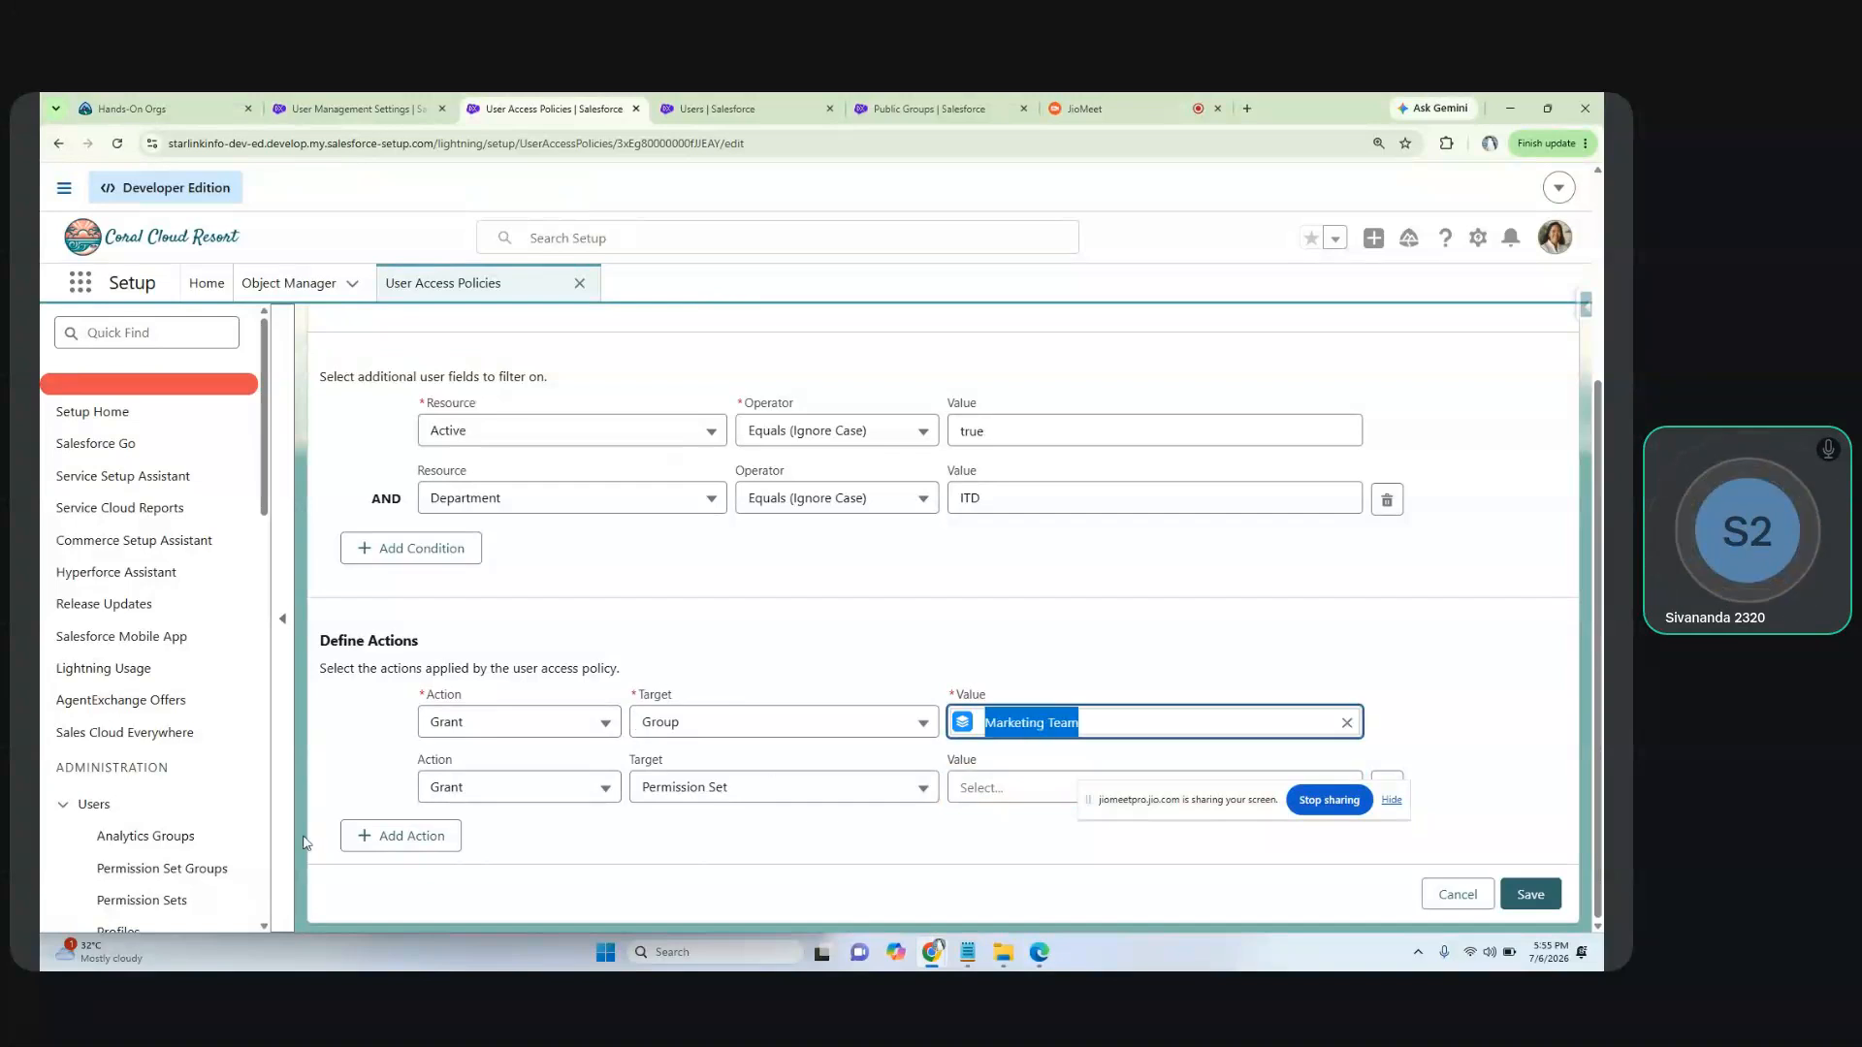
click(410, 840)
scroll(850, 769, down, 1)
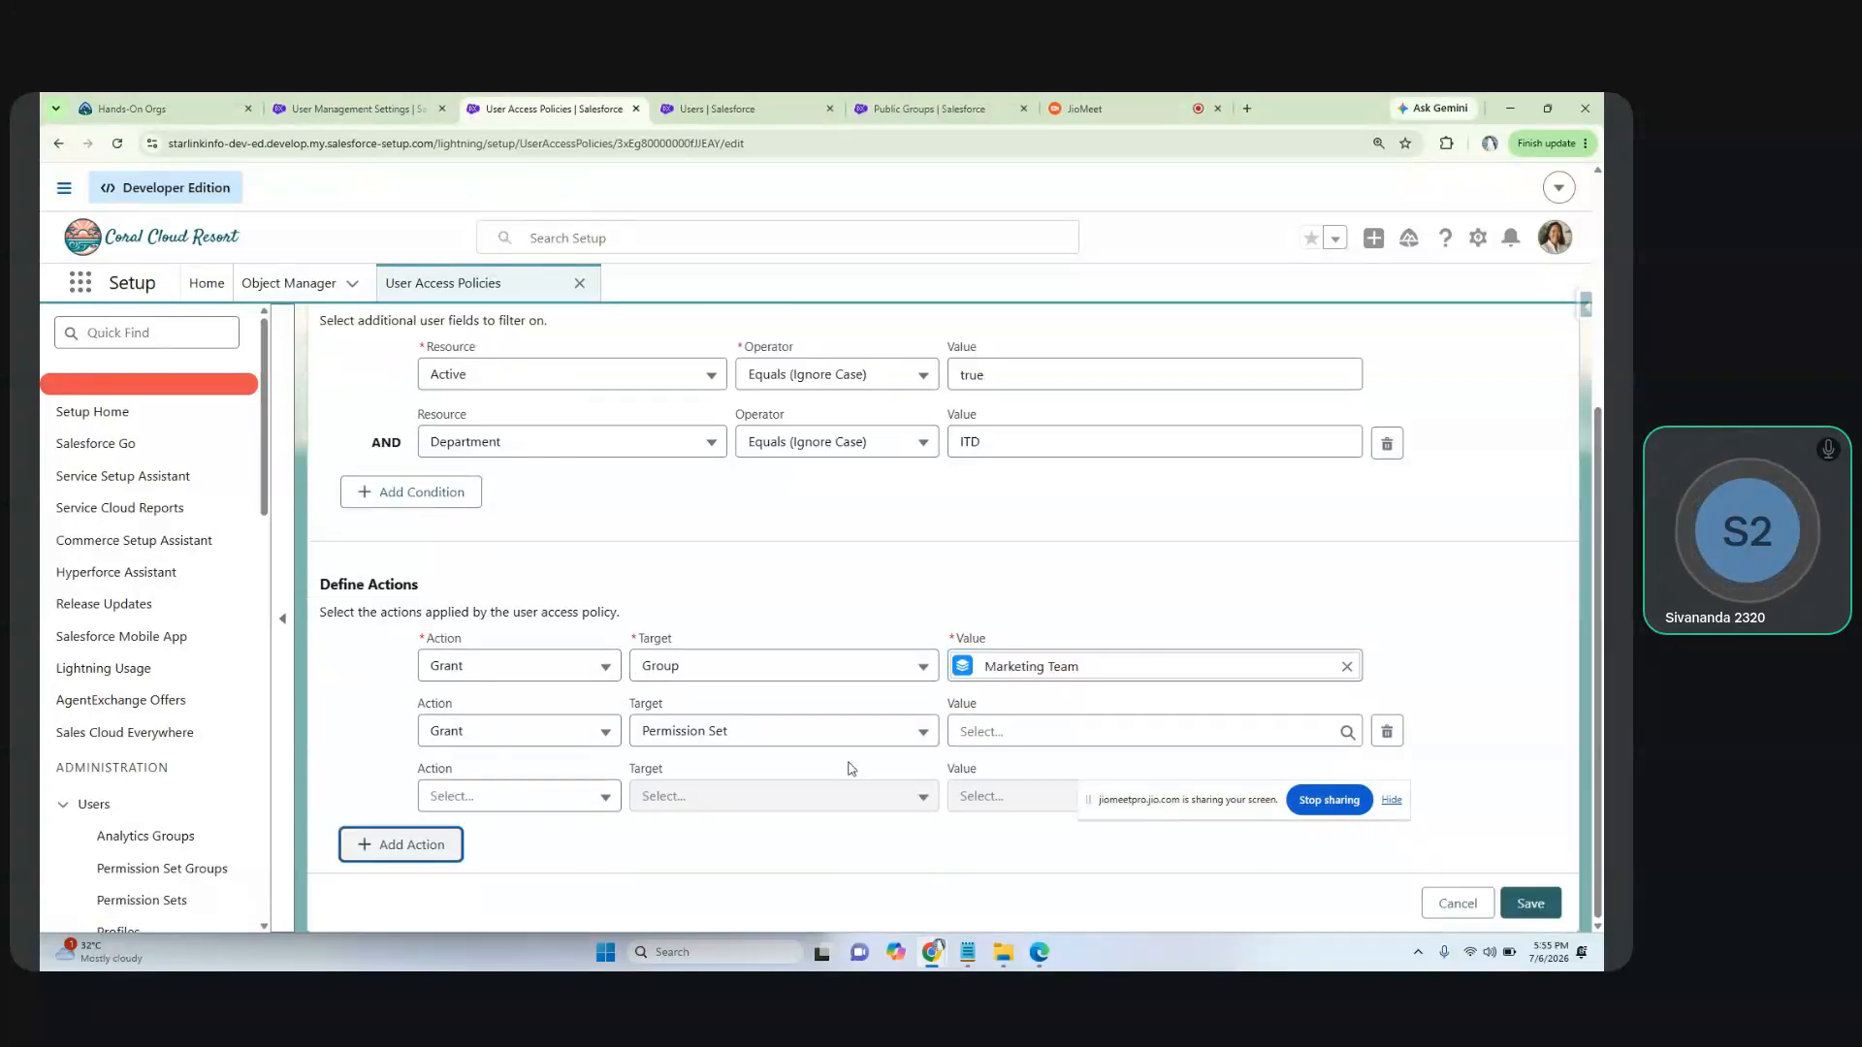
scroll(407, 840, up, 3)
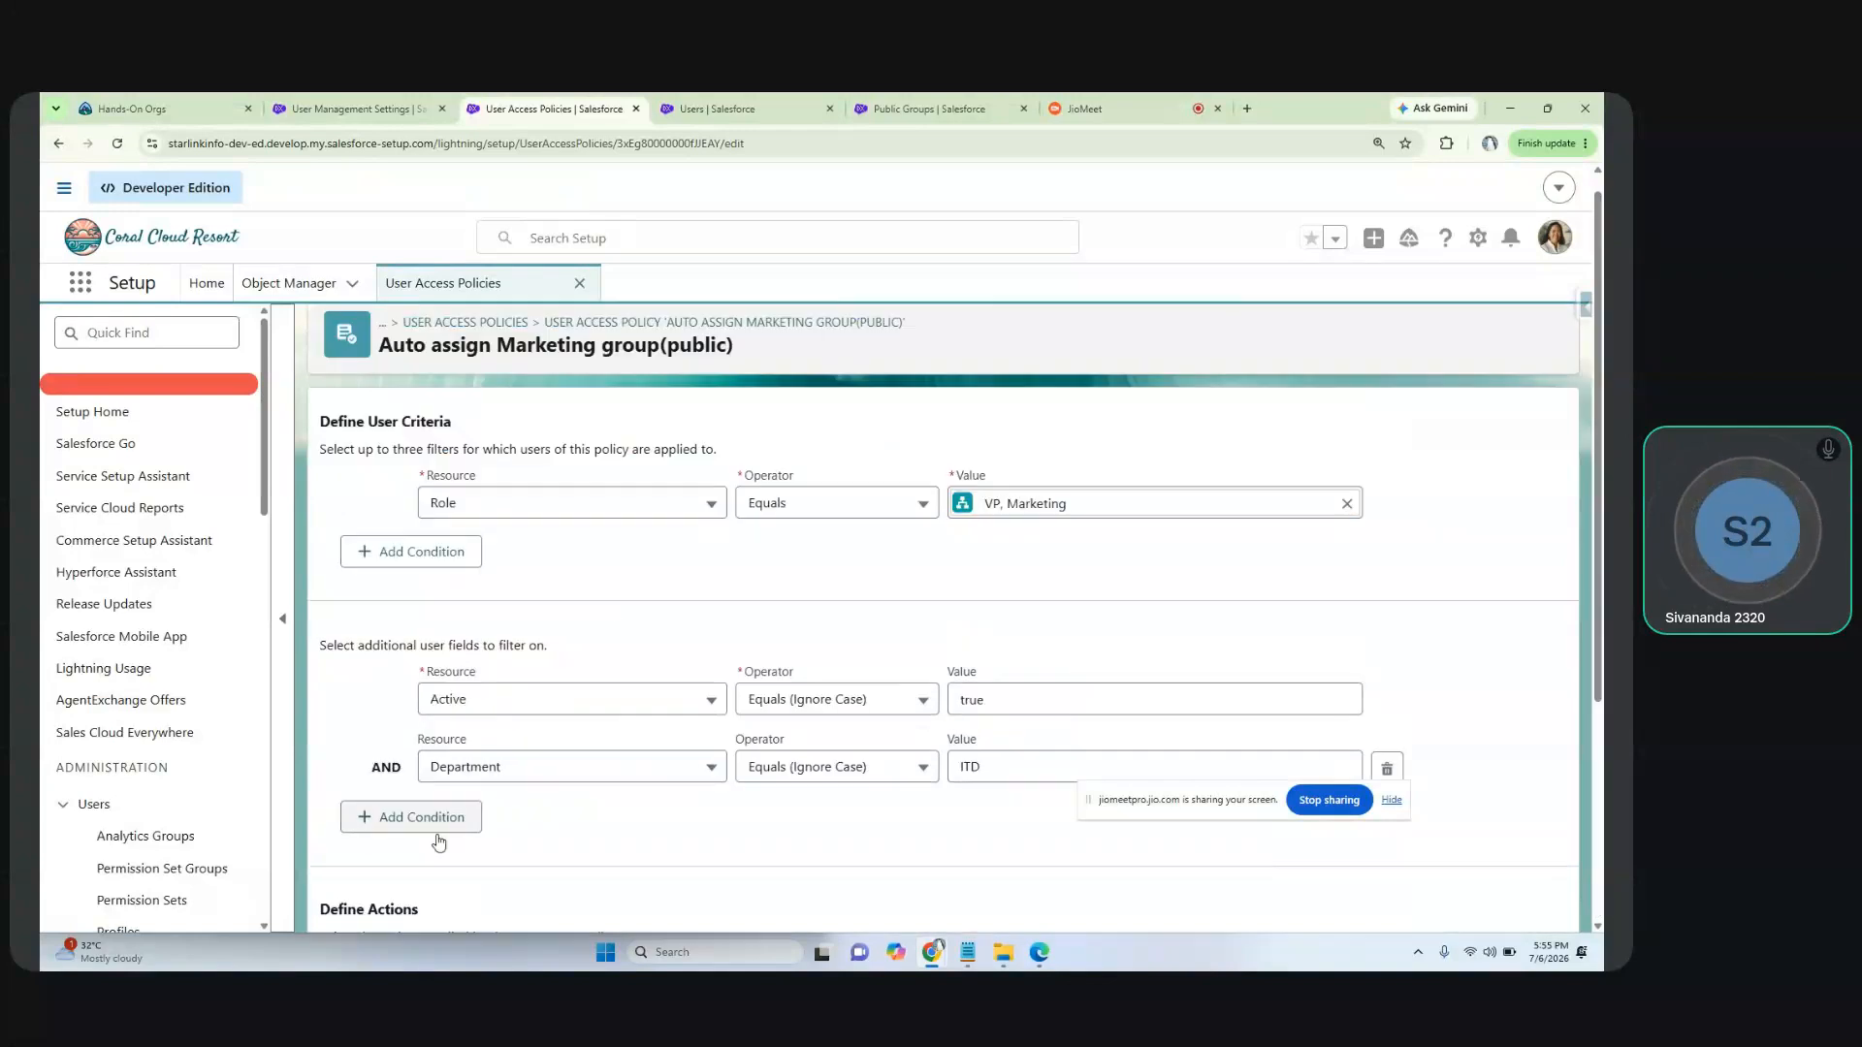